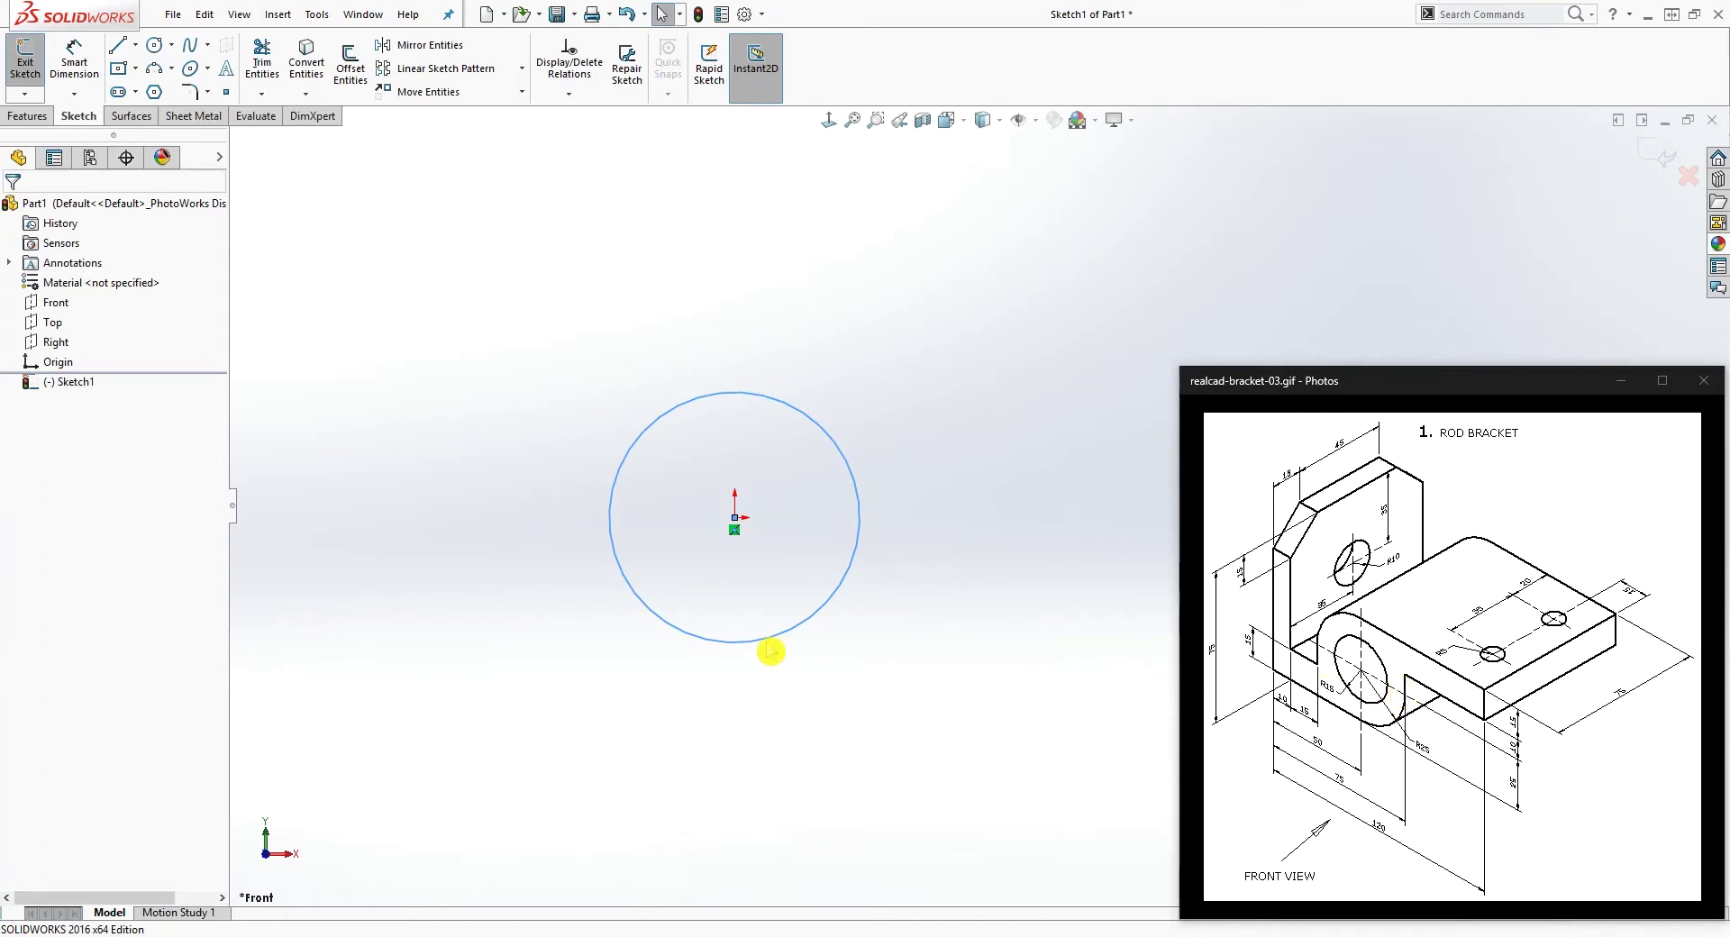
- Draw a second, smaller circle centred on the origin
left_click(156, 45)
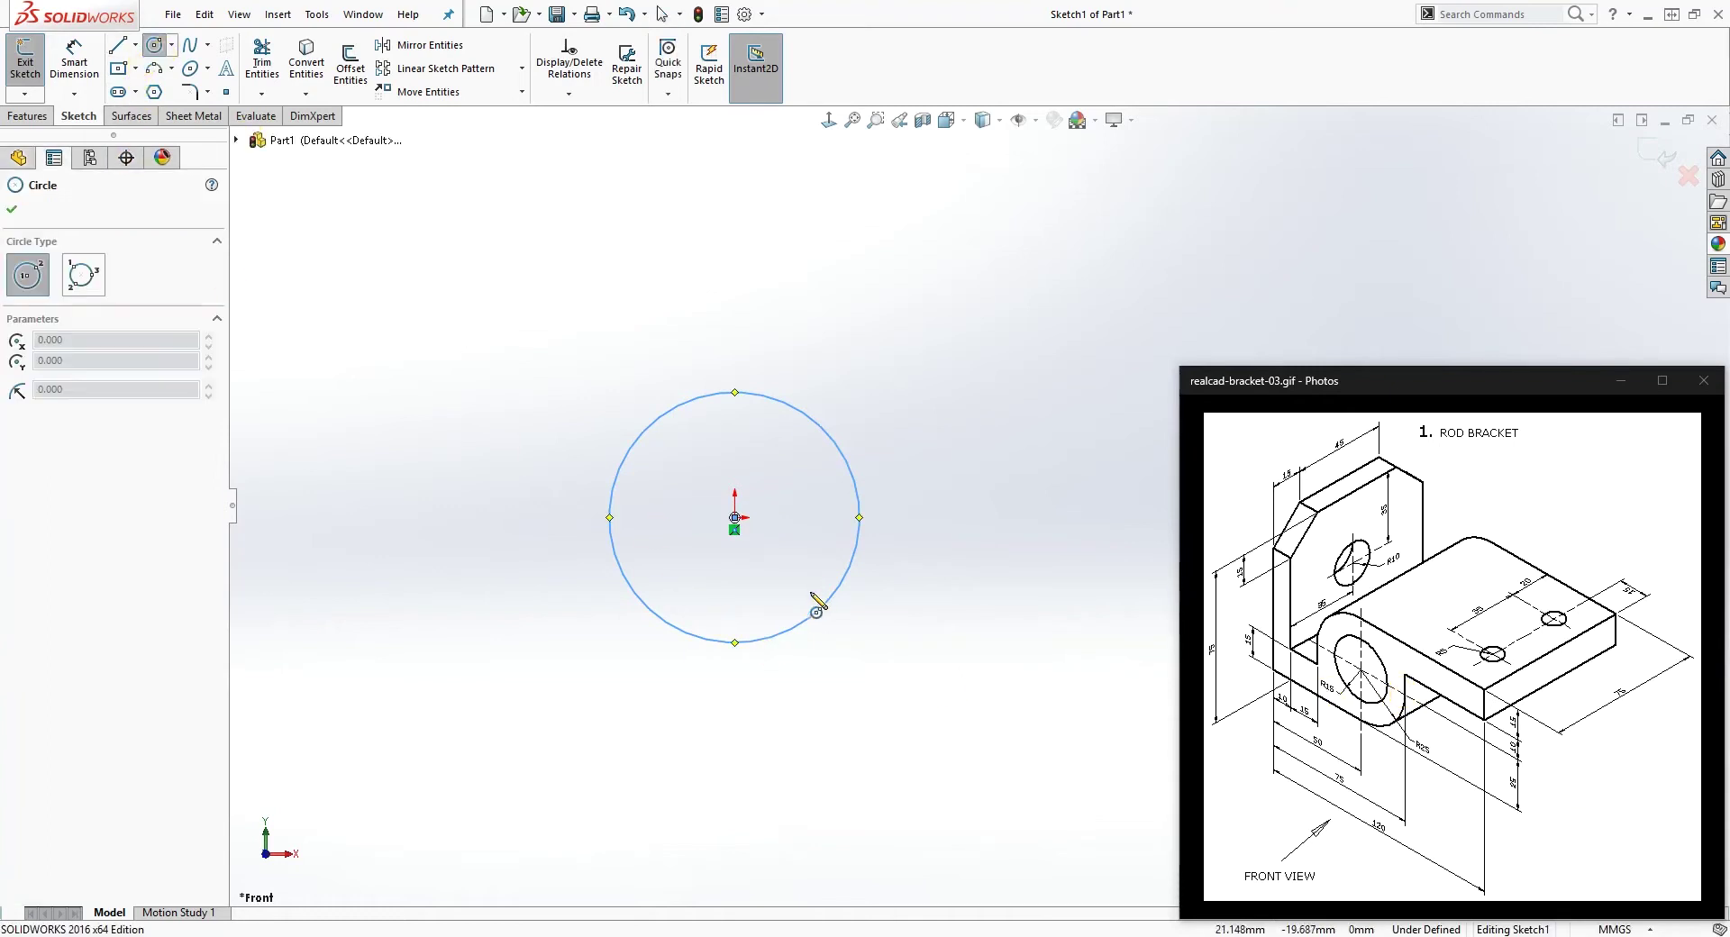
left_click(735, 517)
left_click(800, 487)
key("Escape")
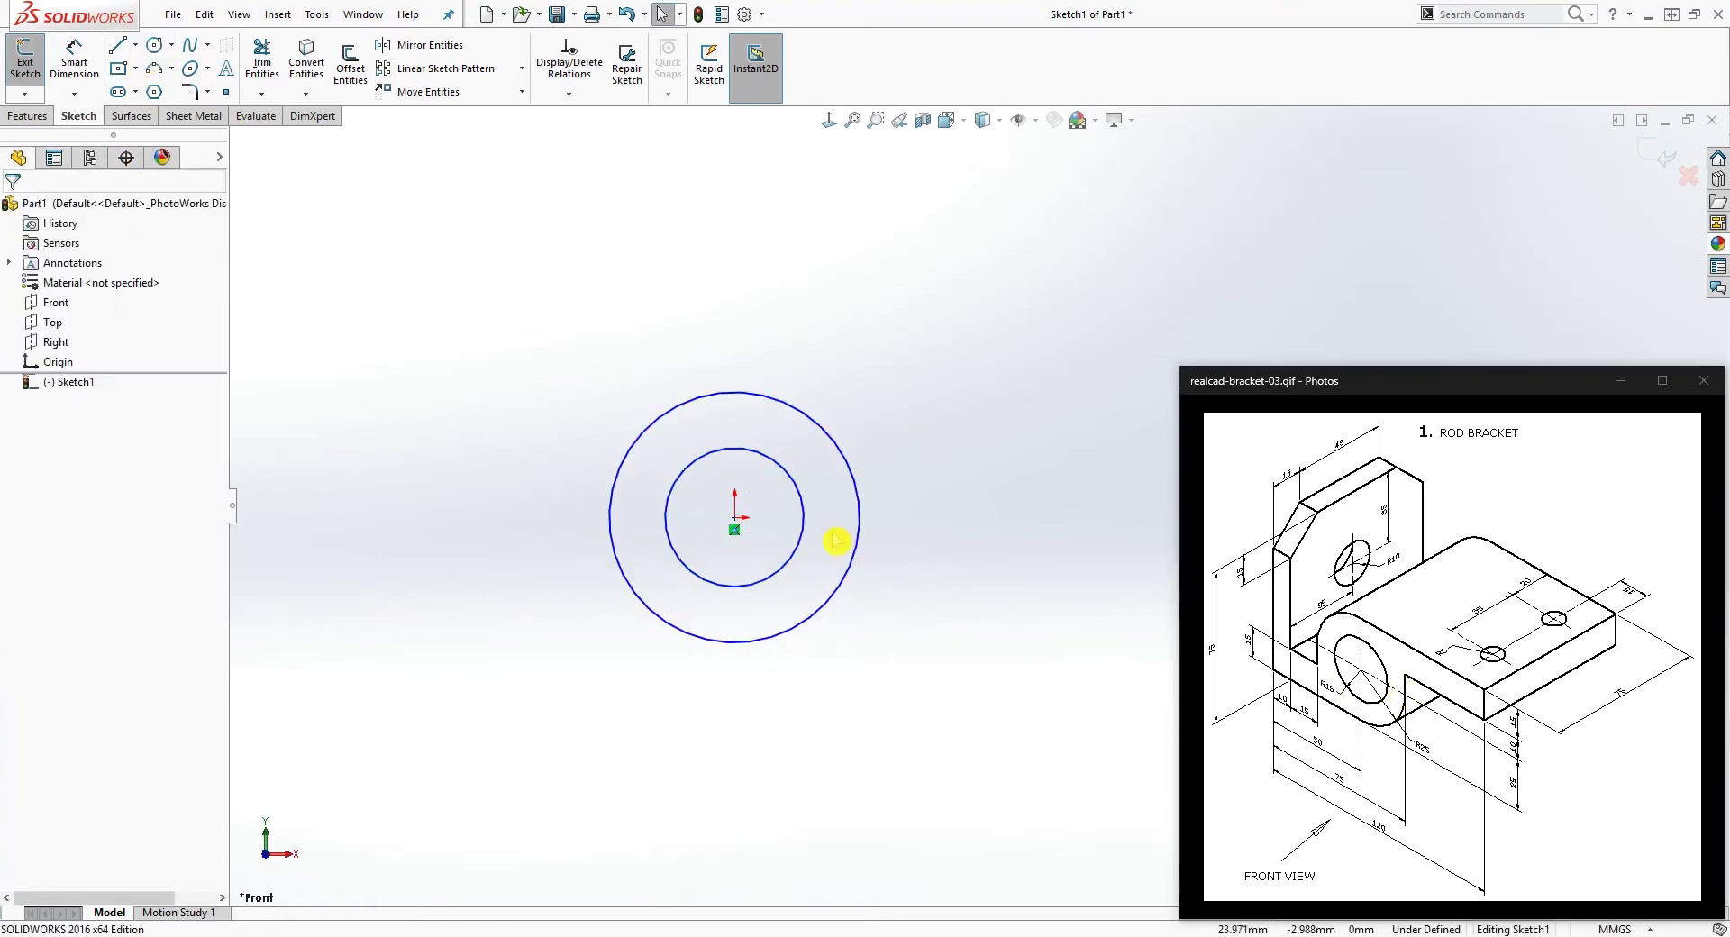
- Dimension the inner circle's diameter to 30
right_click_drag(869, 746, 932, 498)
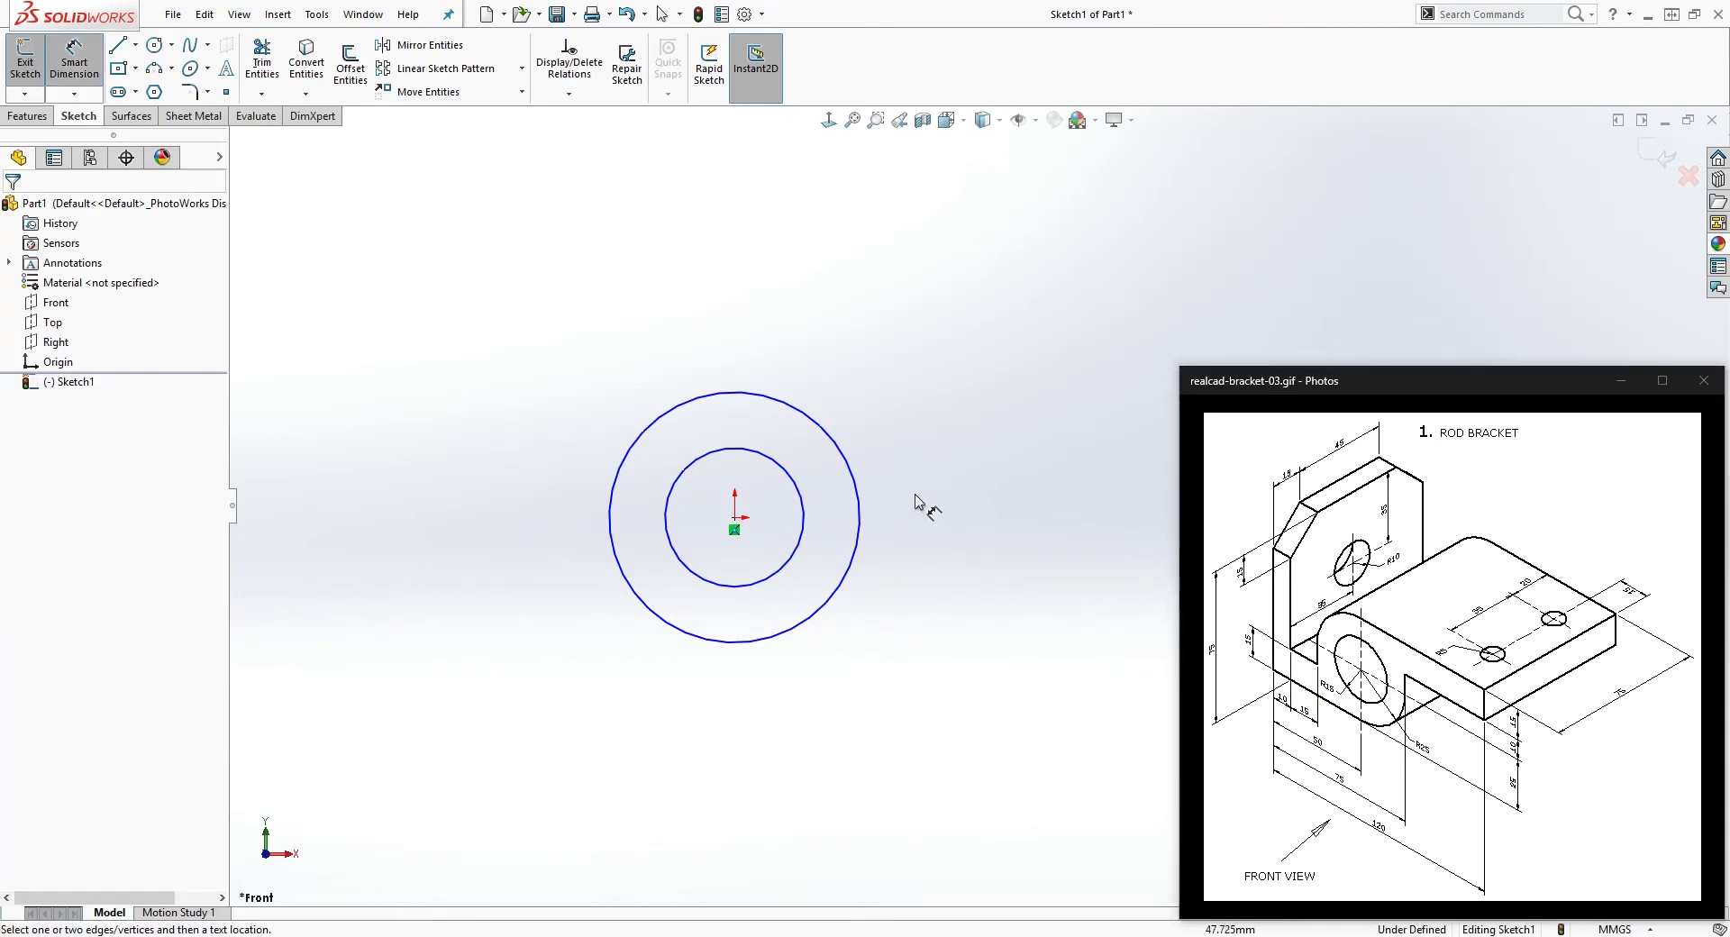
left_click(777, 581)
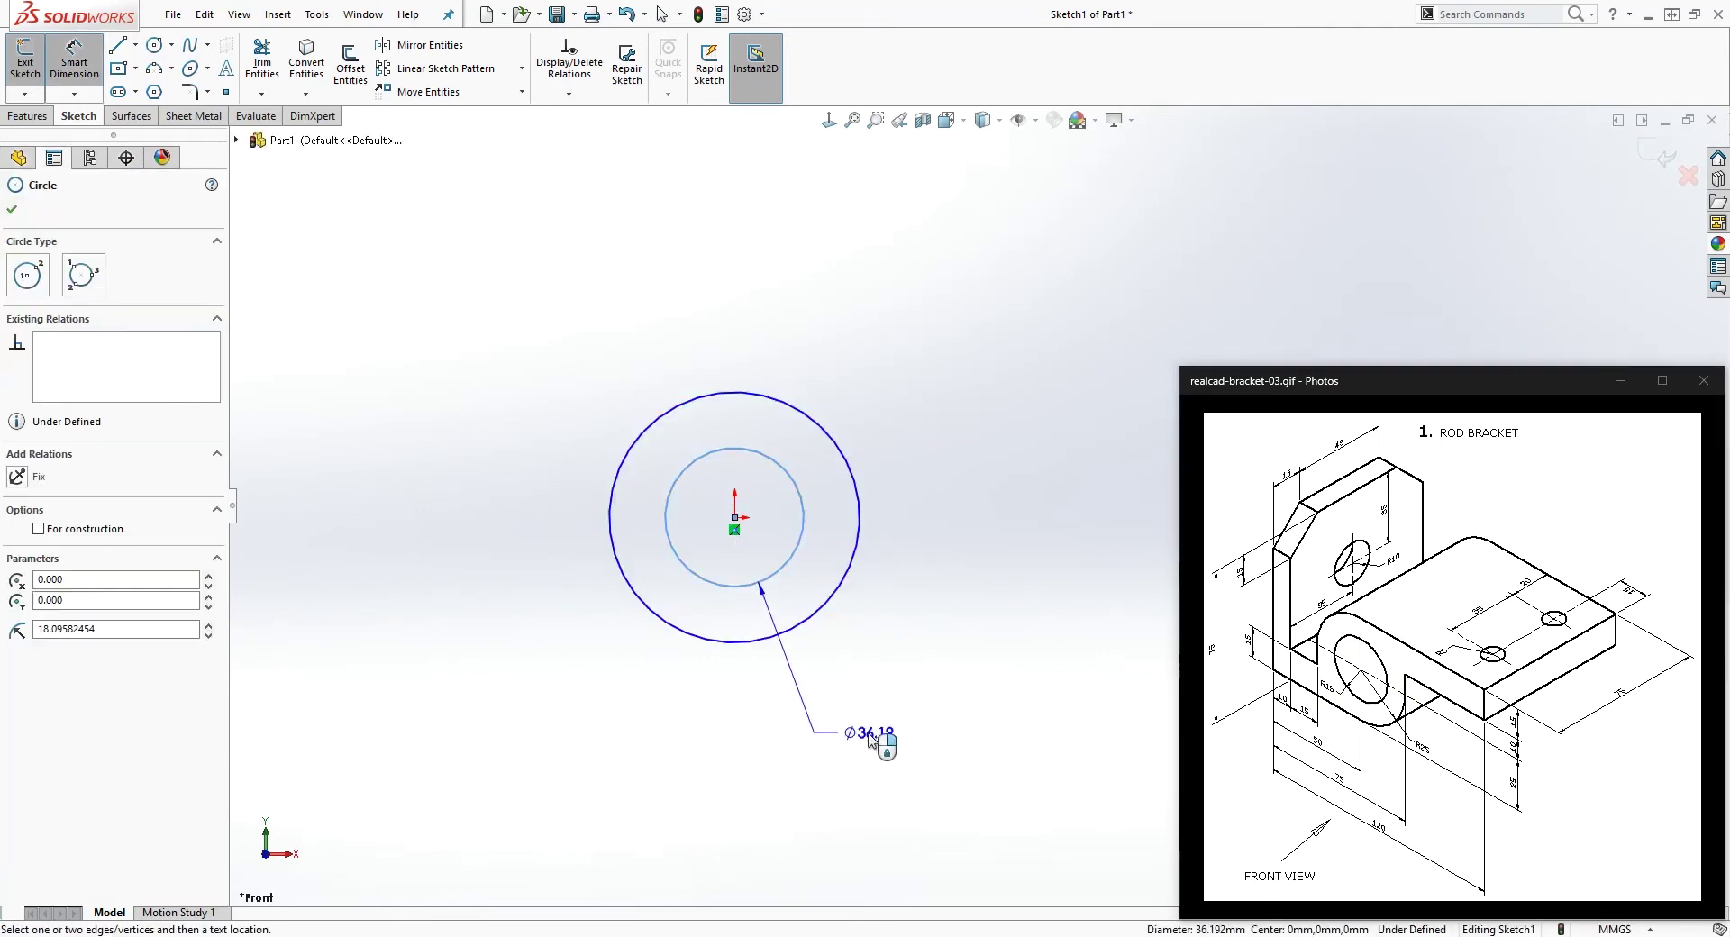
left_click(874, 738)
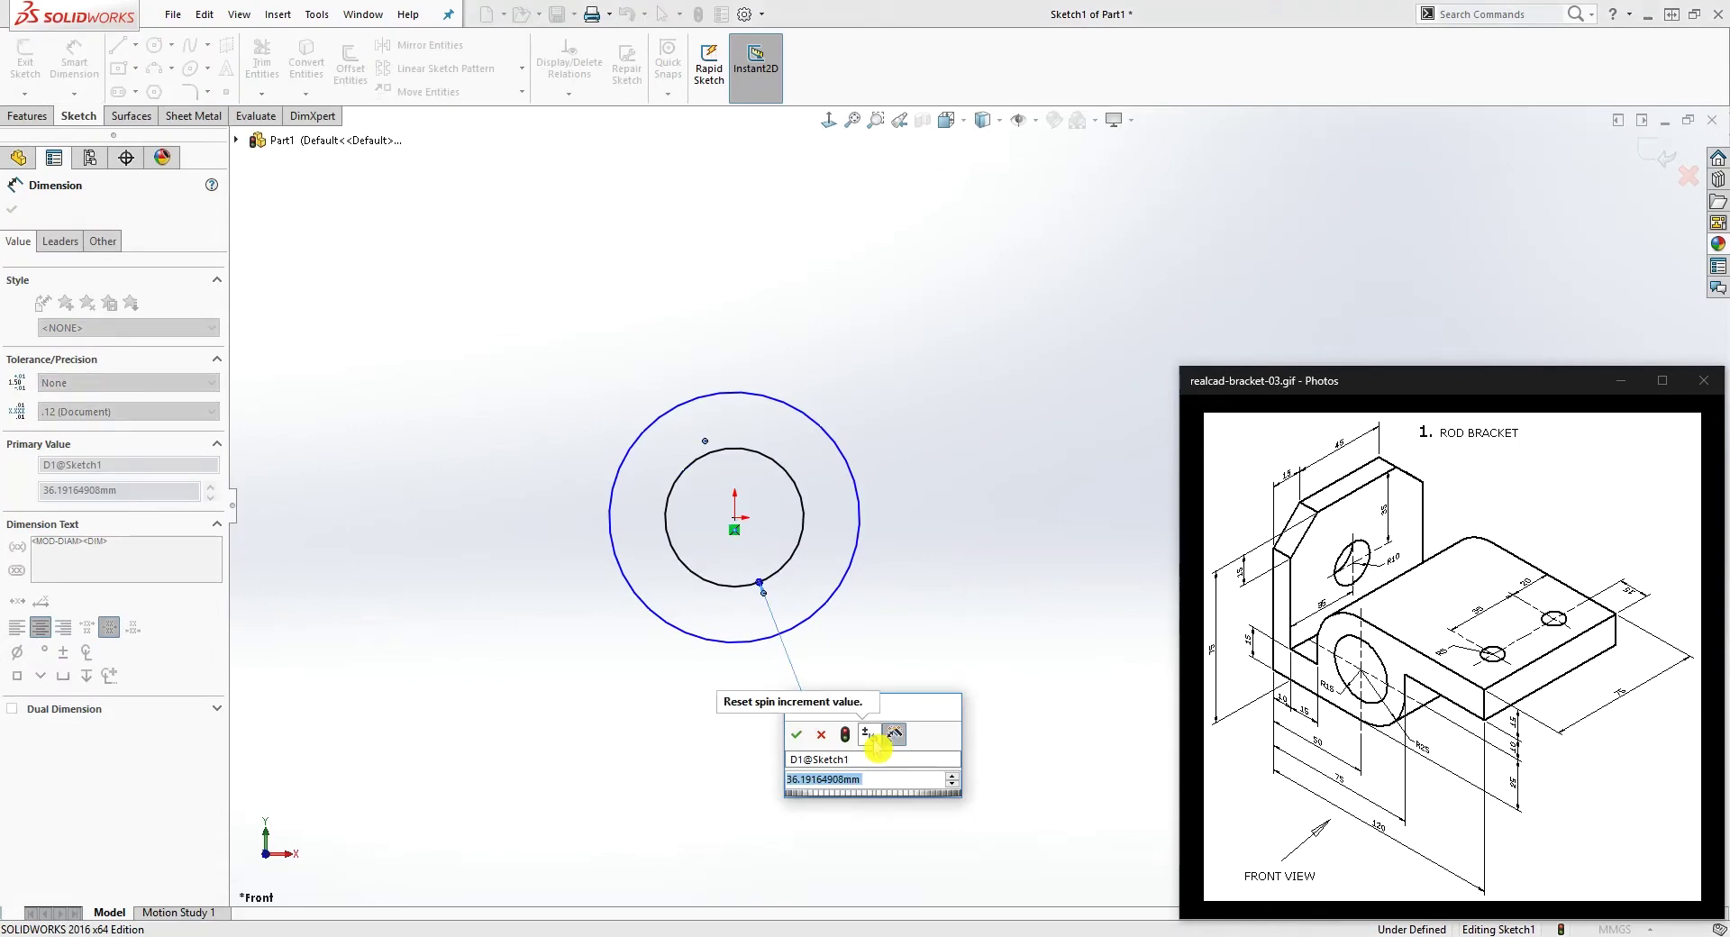
type("30")
key("Return")
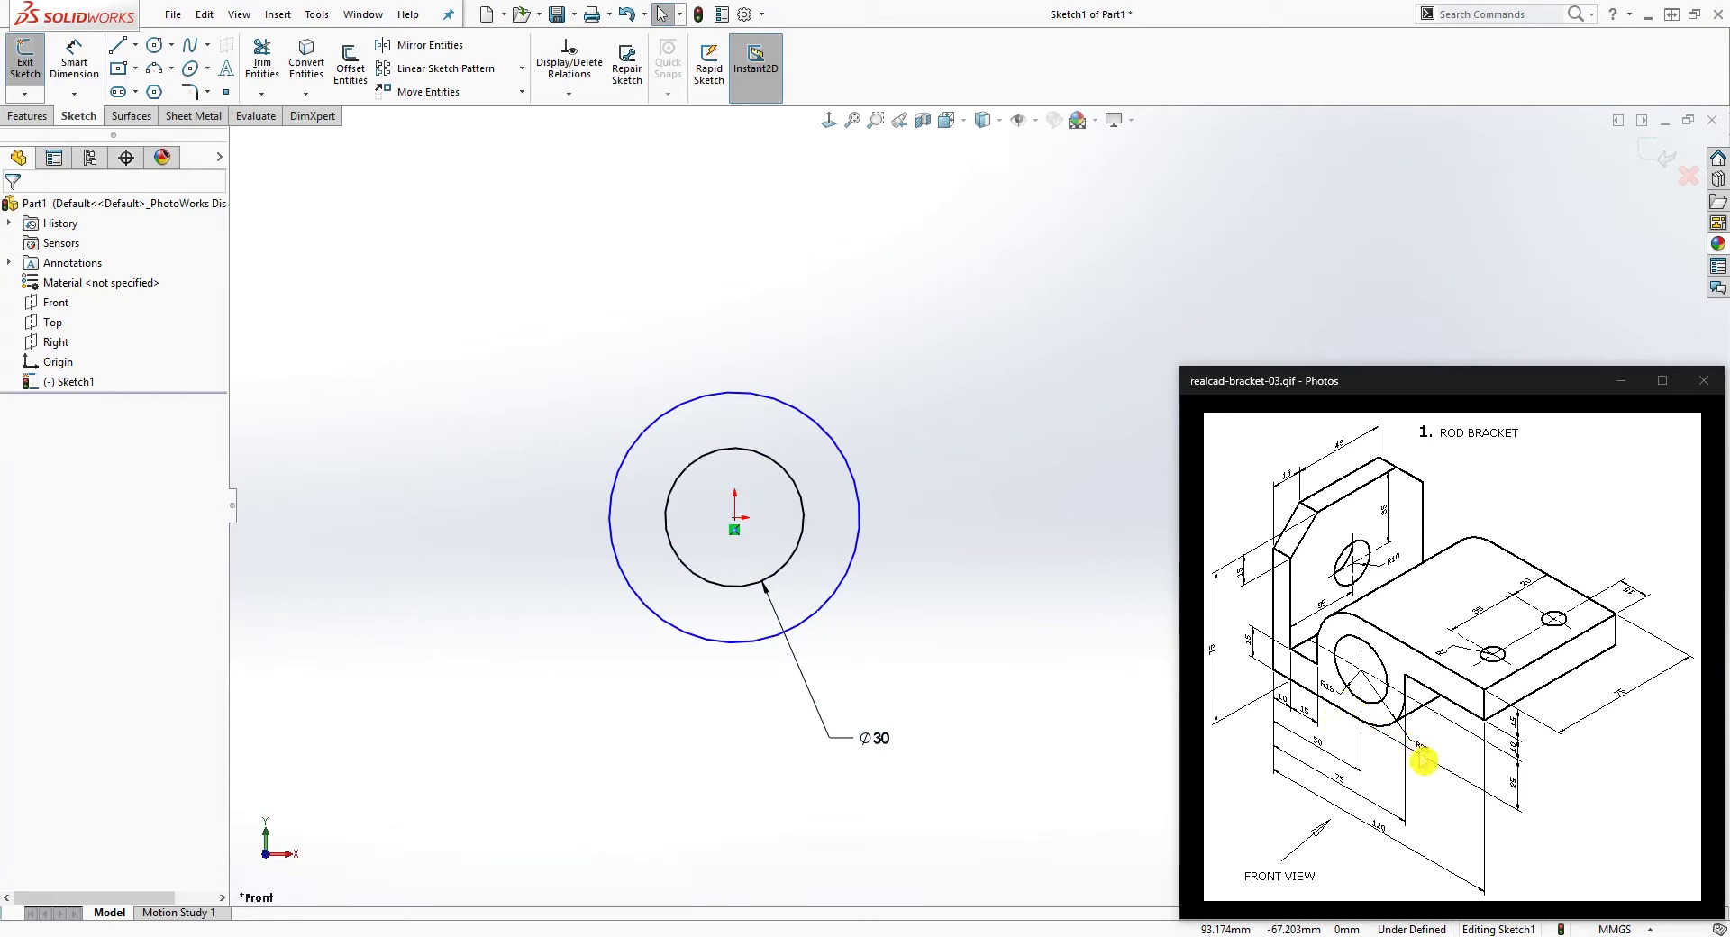
- Give the outer circle a Ø50 diameter dimension placed at its lower left
key("d")
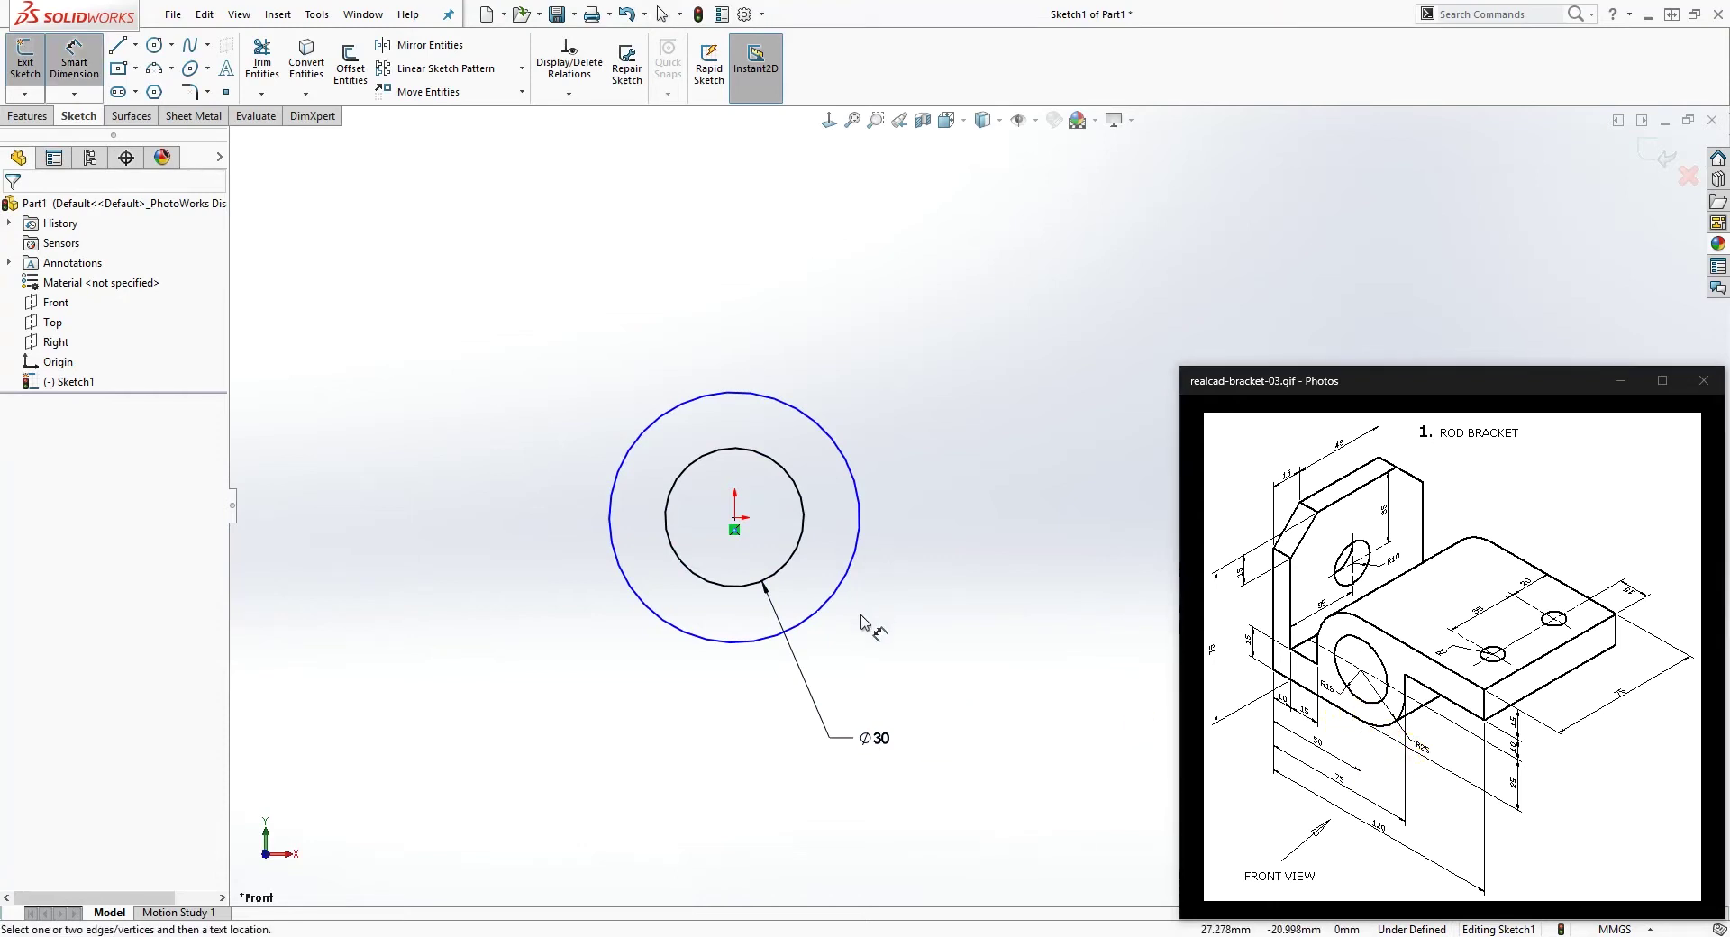
left_click(840, 605)
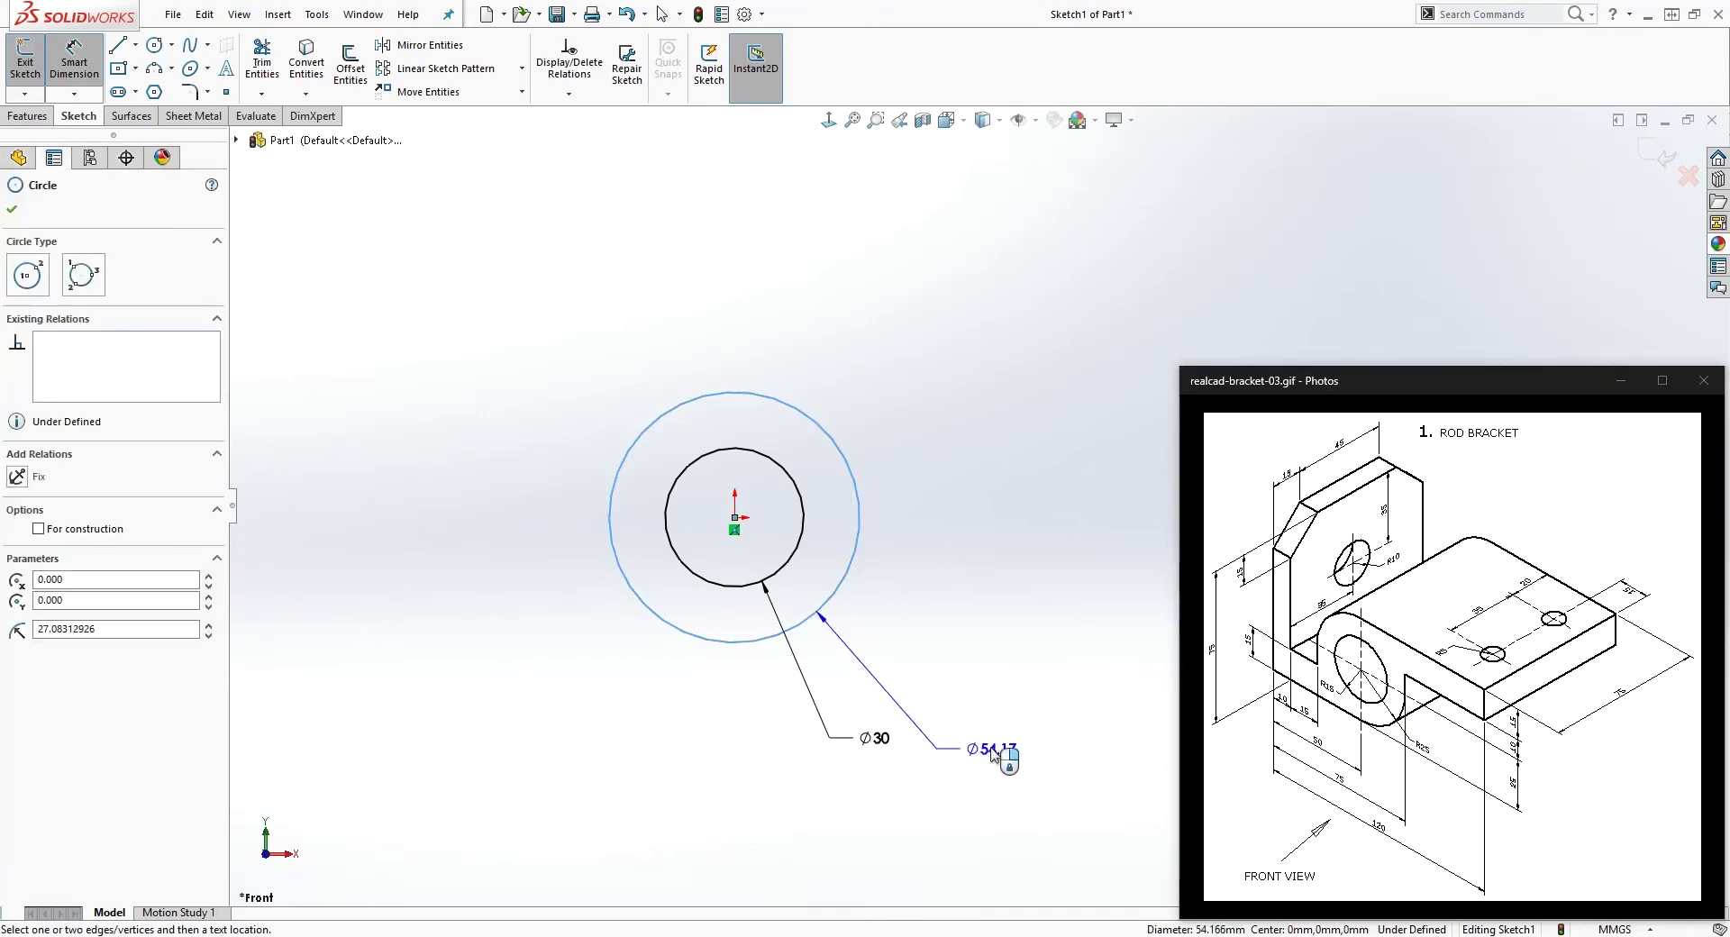
left_click(478, 733)
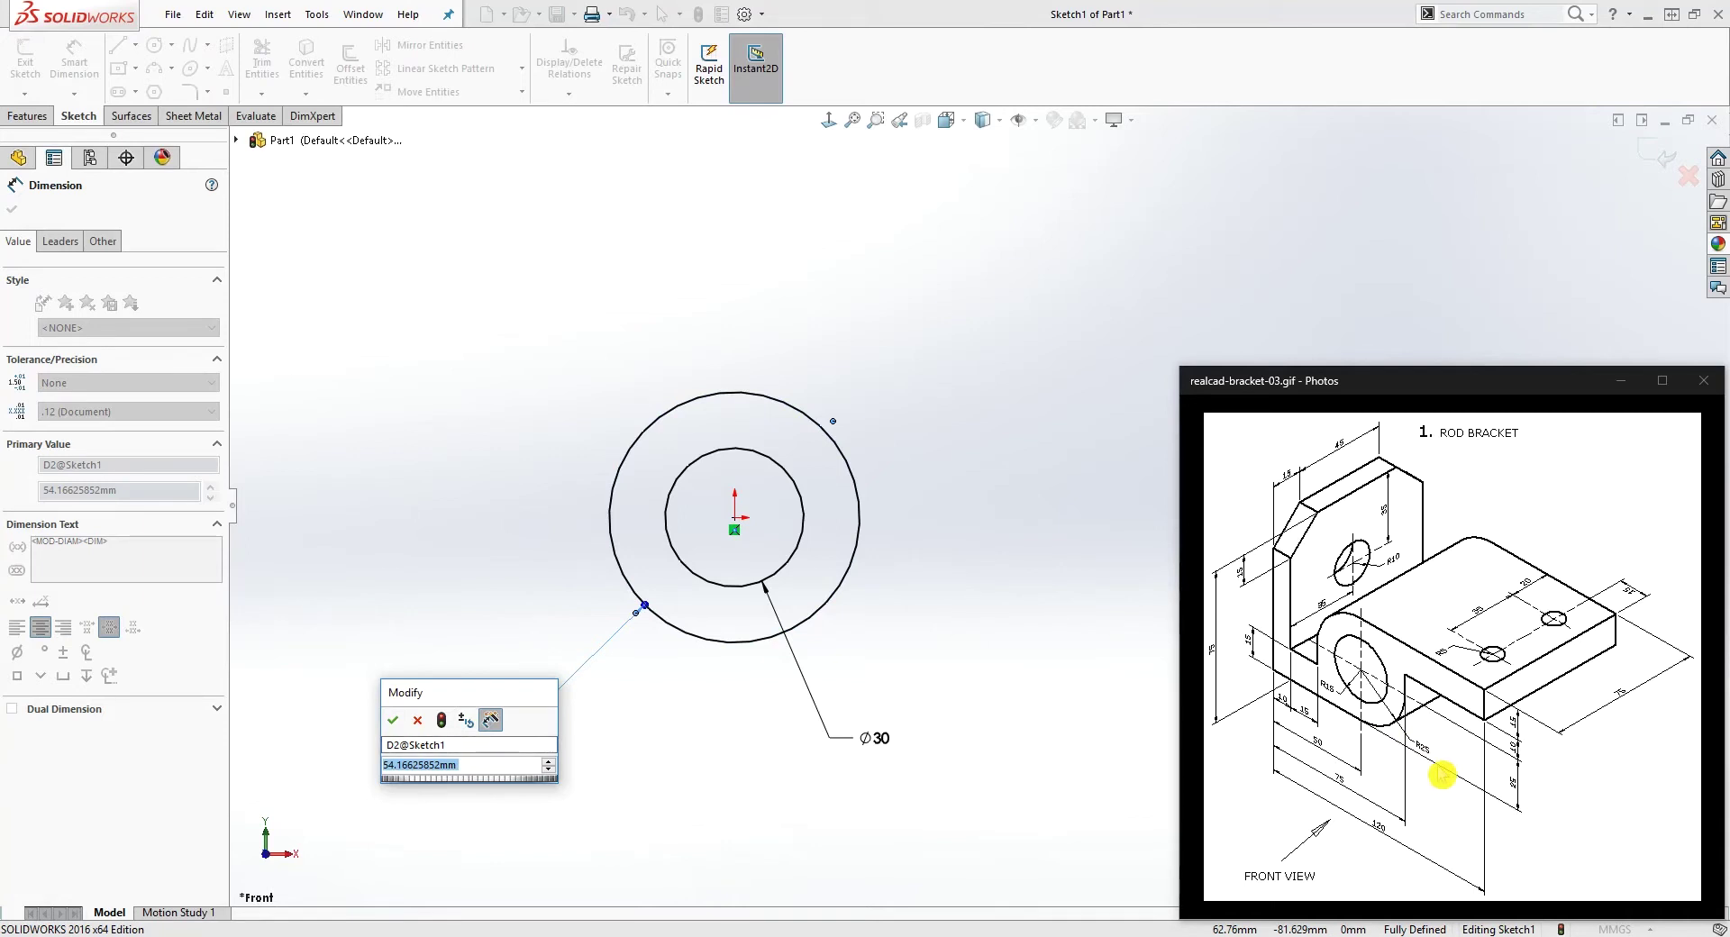
type("50")
key("Return")
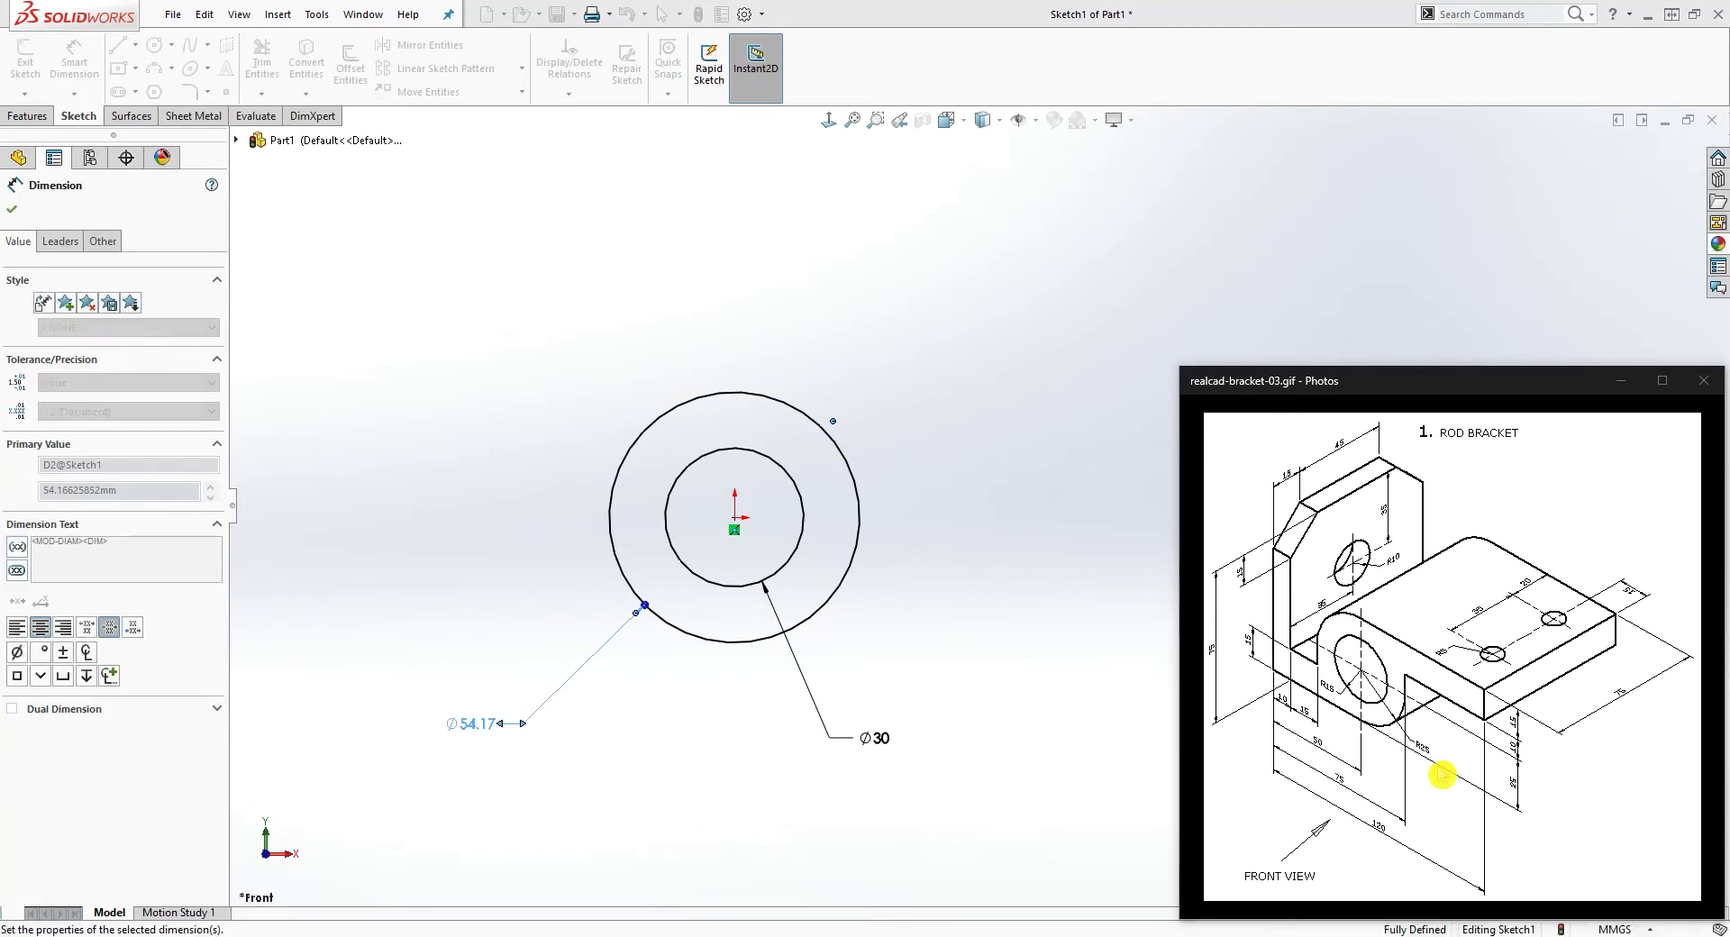
key("Escape")
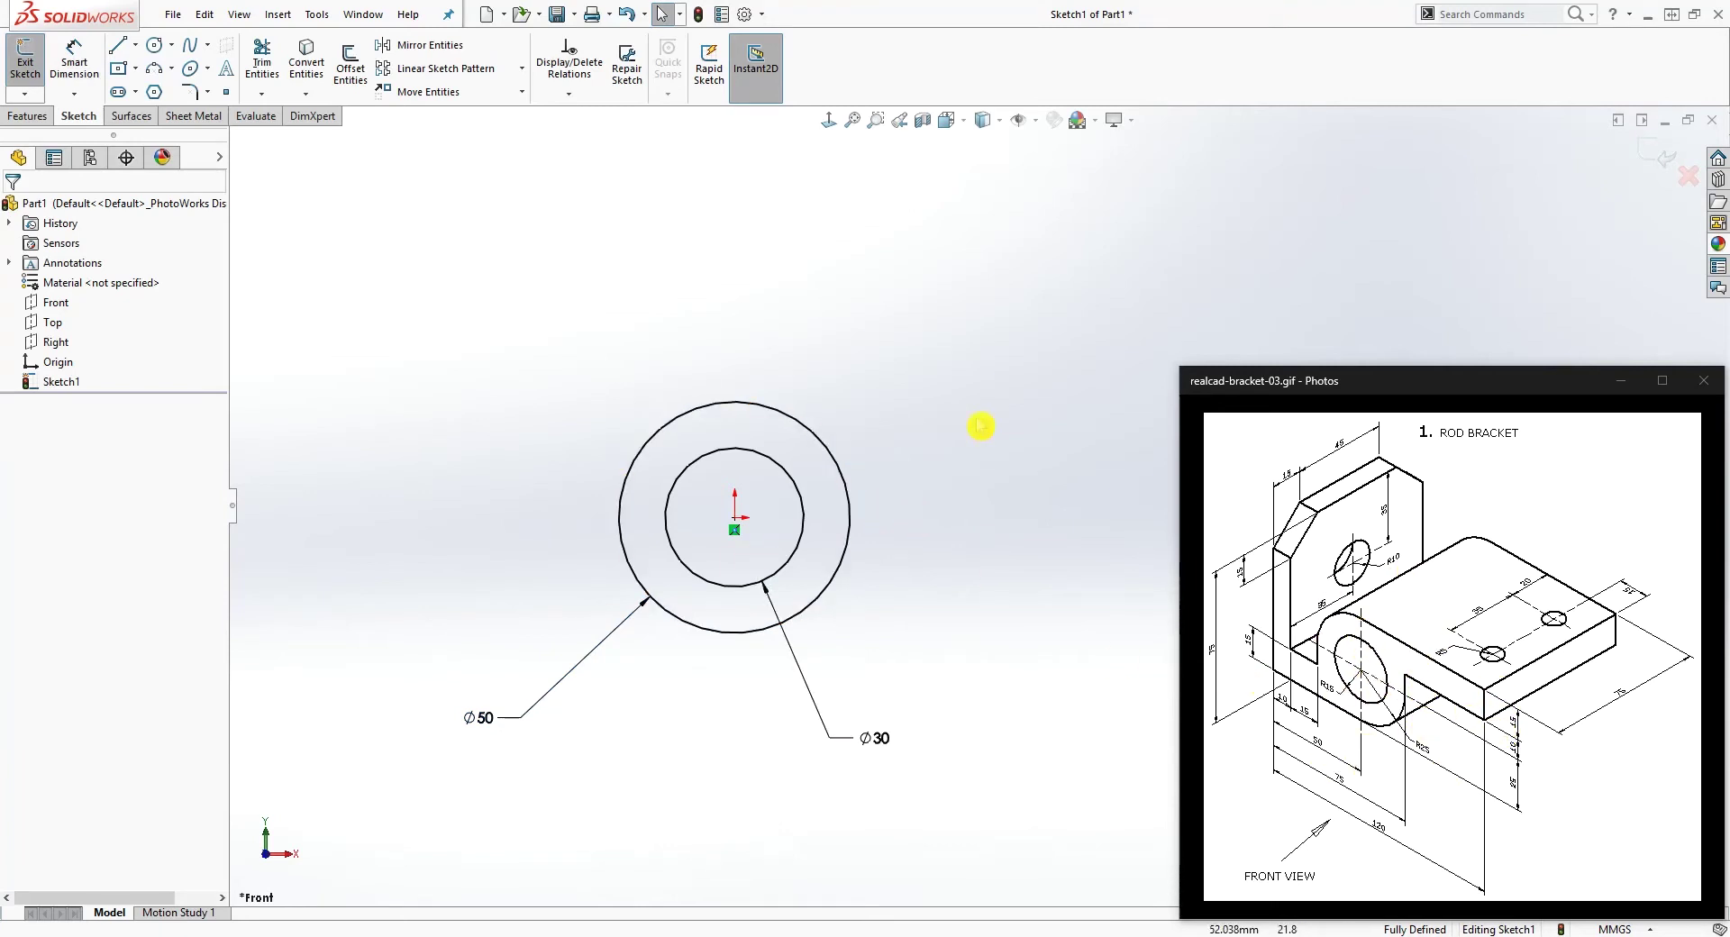
- Draw a connected line chain from the outer circle's top: right, down, then back left
key("l")
scroll(873, 455, "up", 2)
scroll(981, 545, "down", 4)
scroll(957, 461, "up", 1)
scroll(991, 482, "up", 2)
scroll(1014, 496, "down", 3)
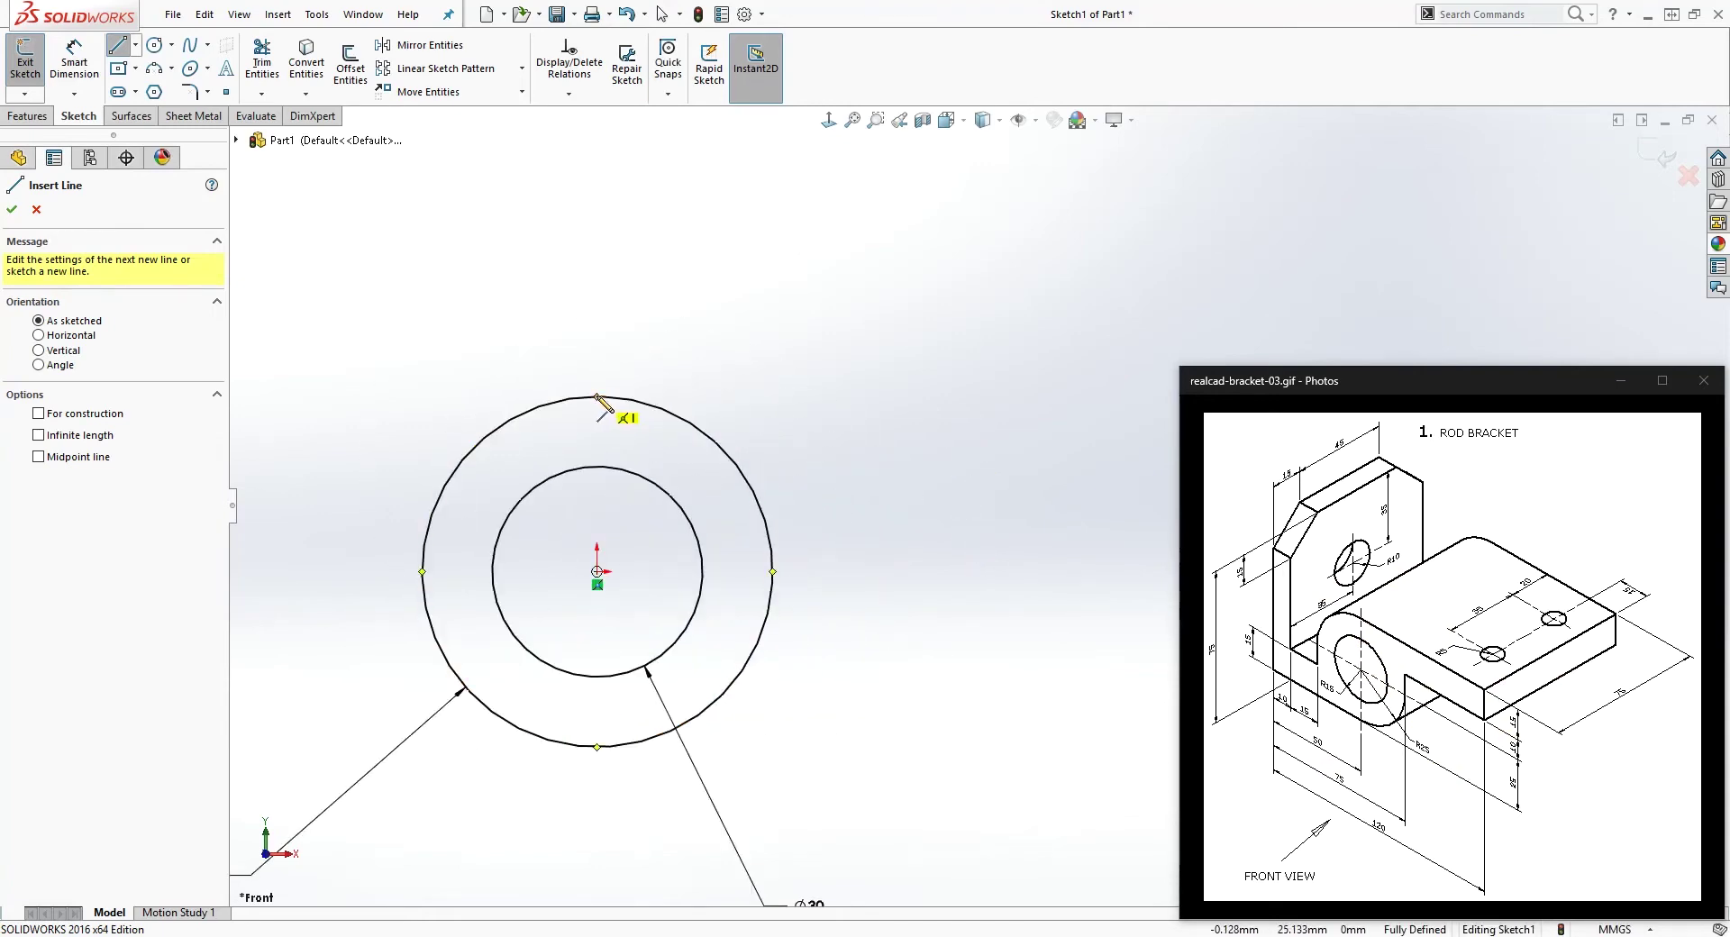
left_click(597, 396)
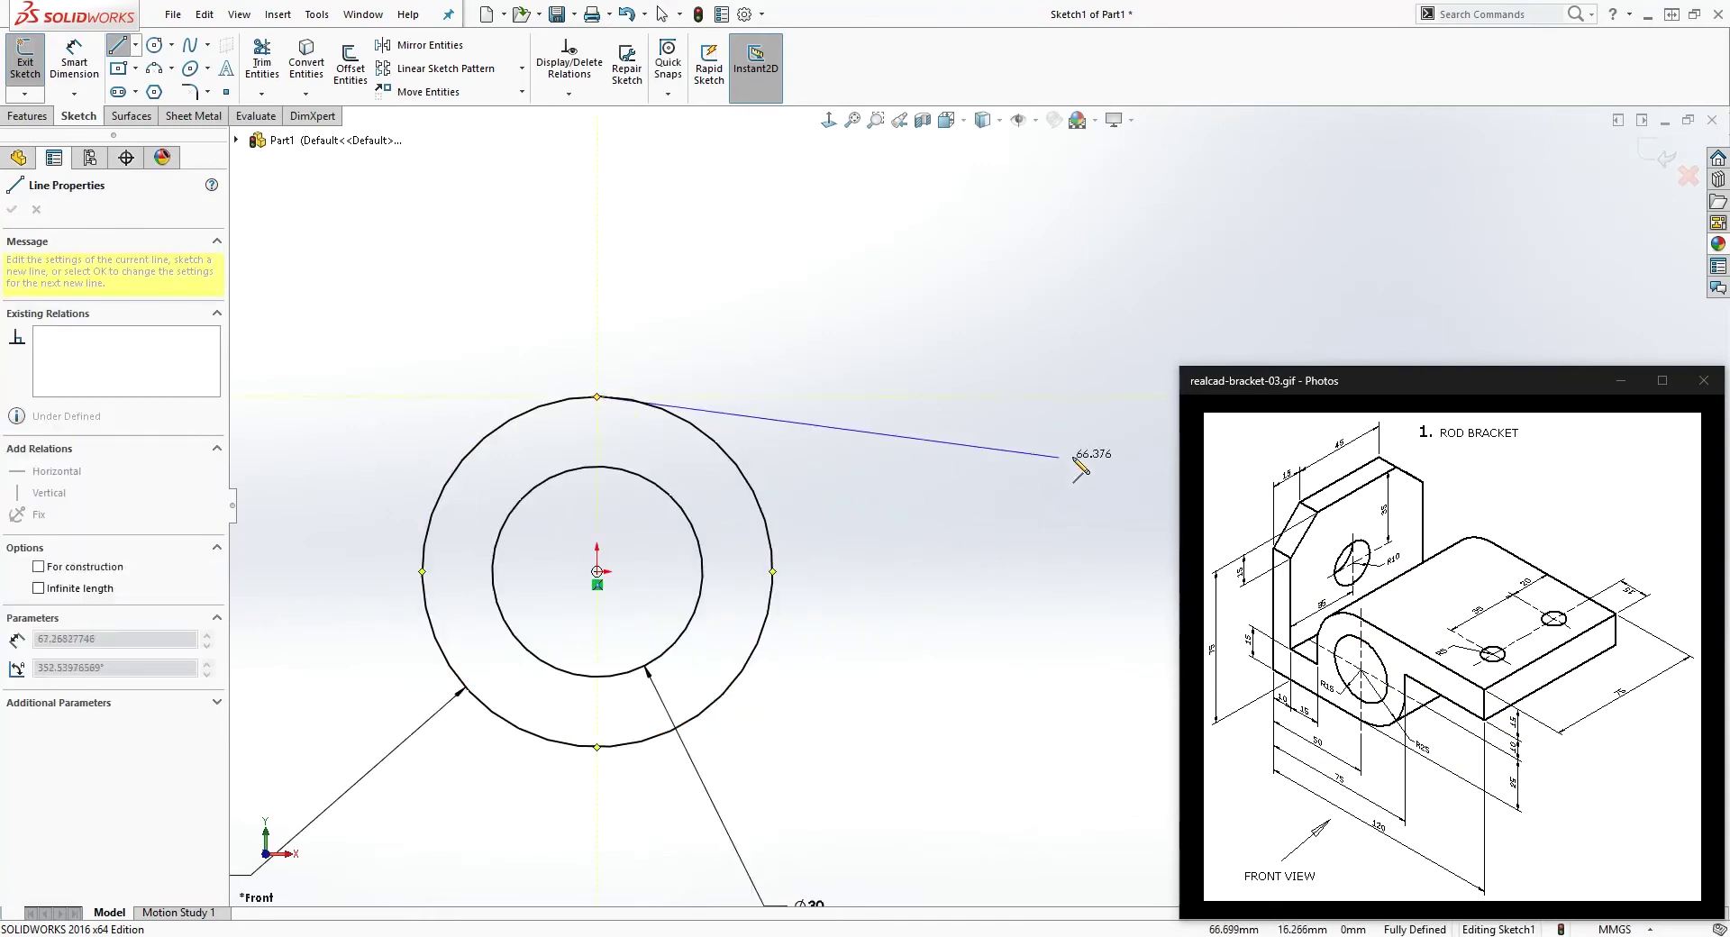
left_click(1104, 397)
left_click(1104, 503)
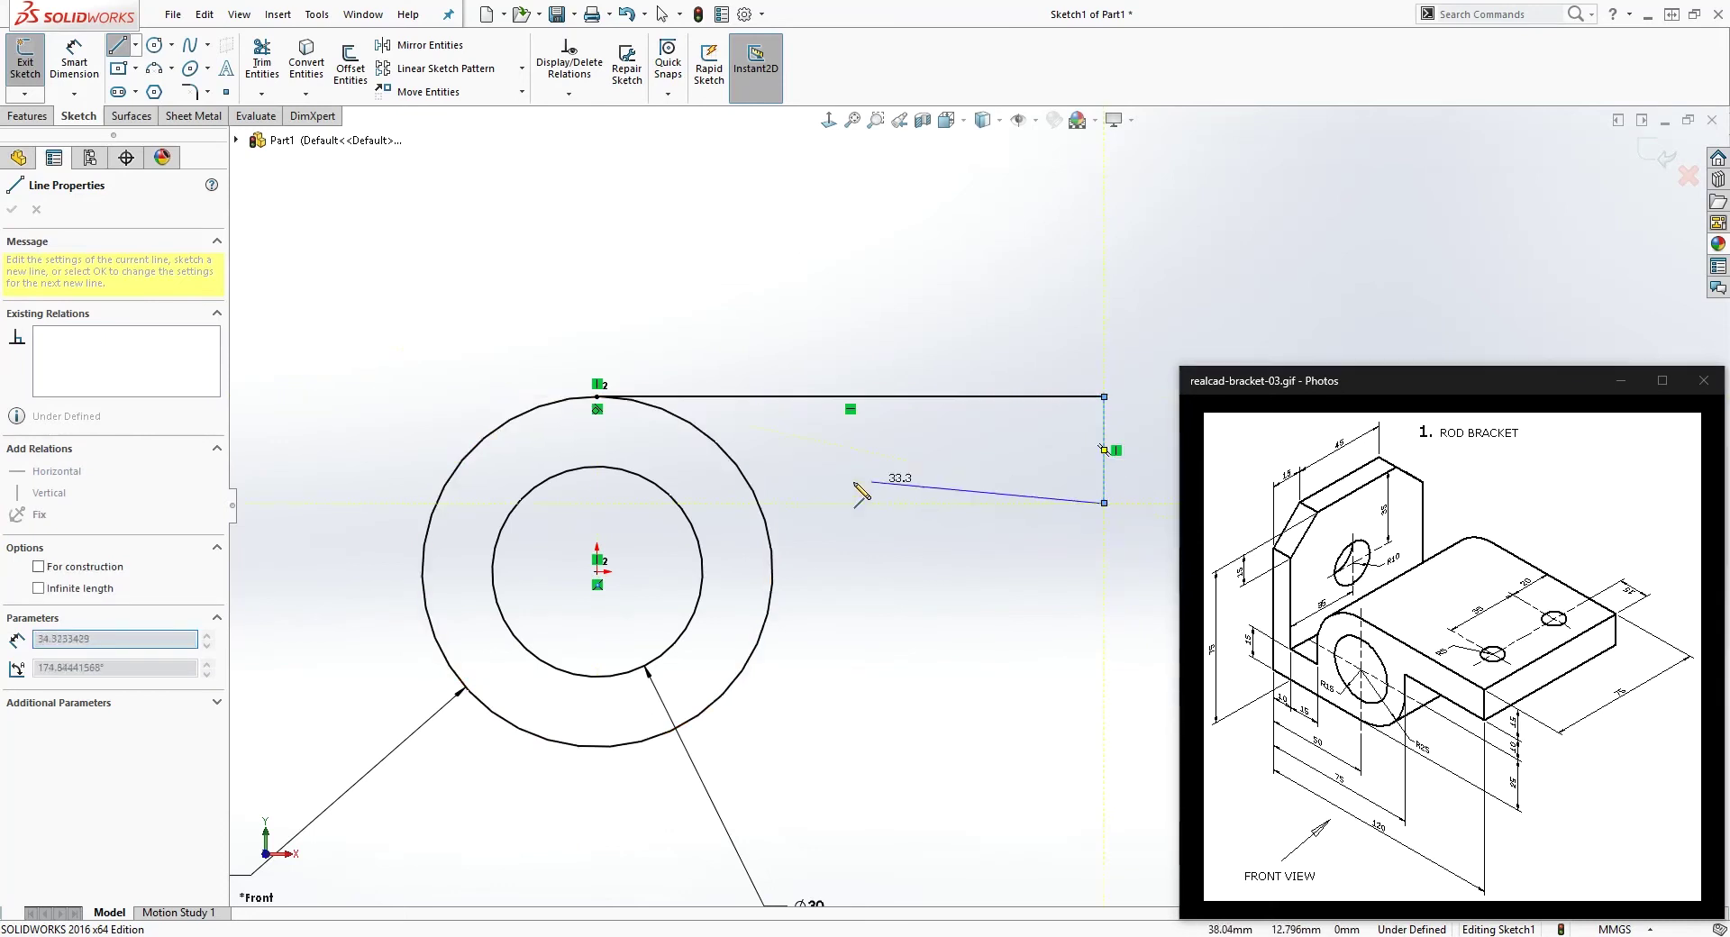
double_click(735, 503)
key("Escape")
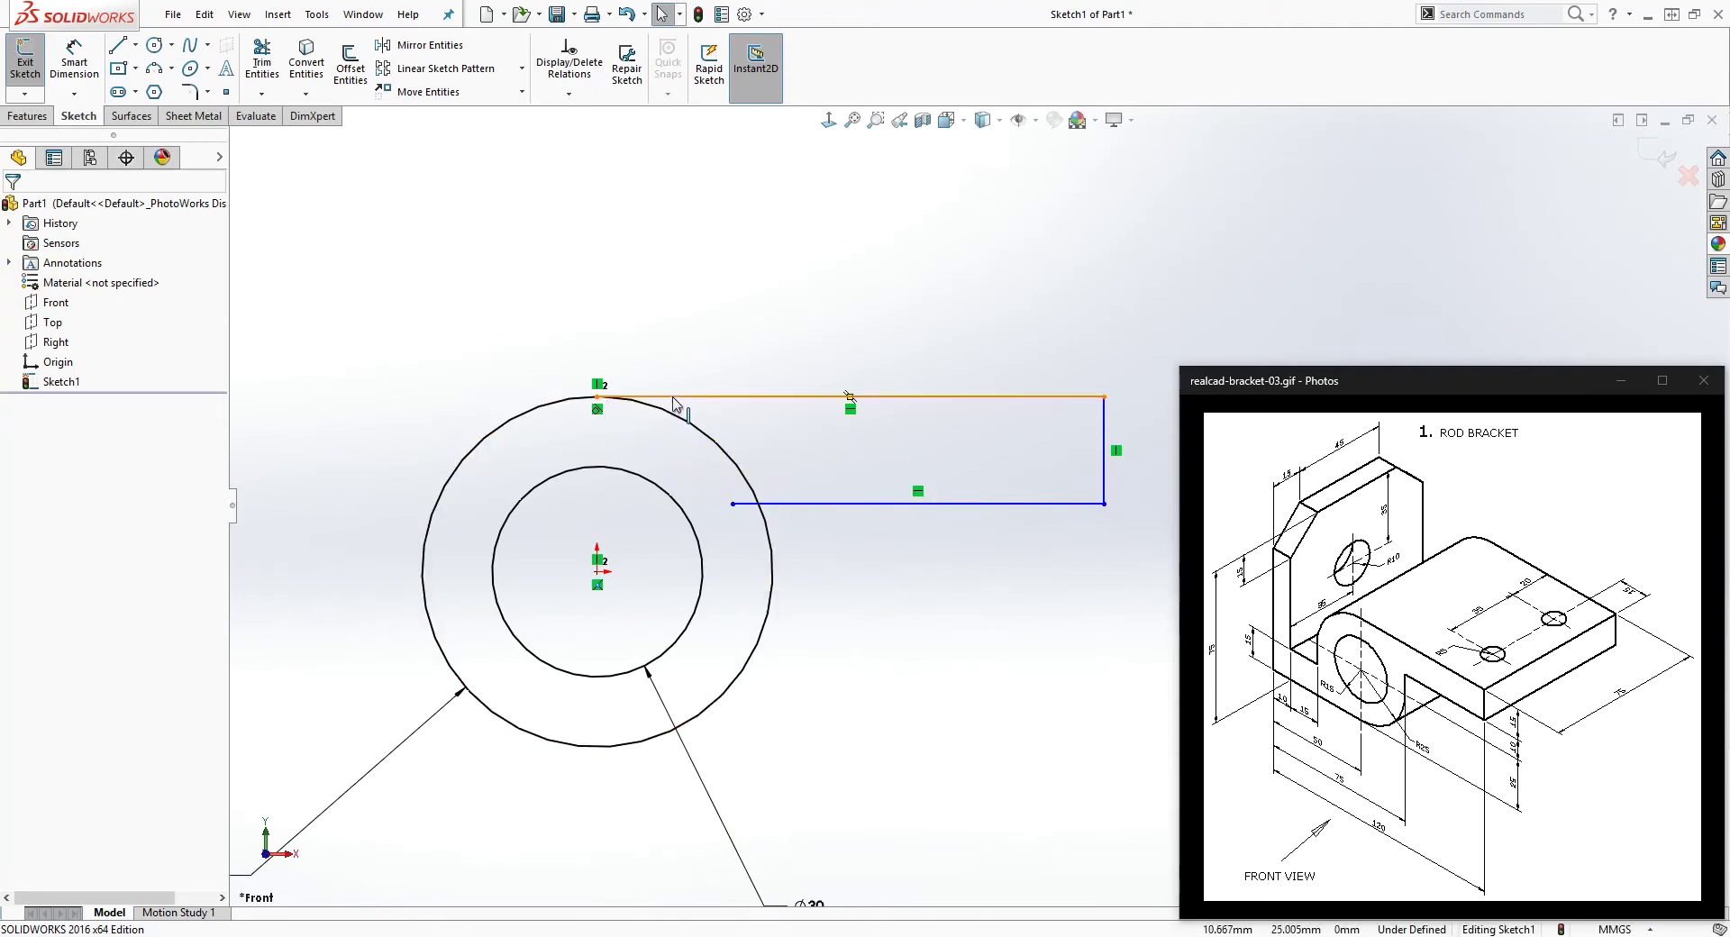
- Draw a new line above the circles and make it horizontal
key("l")
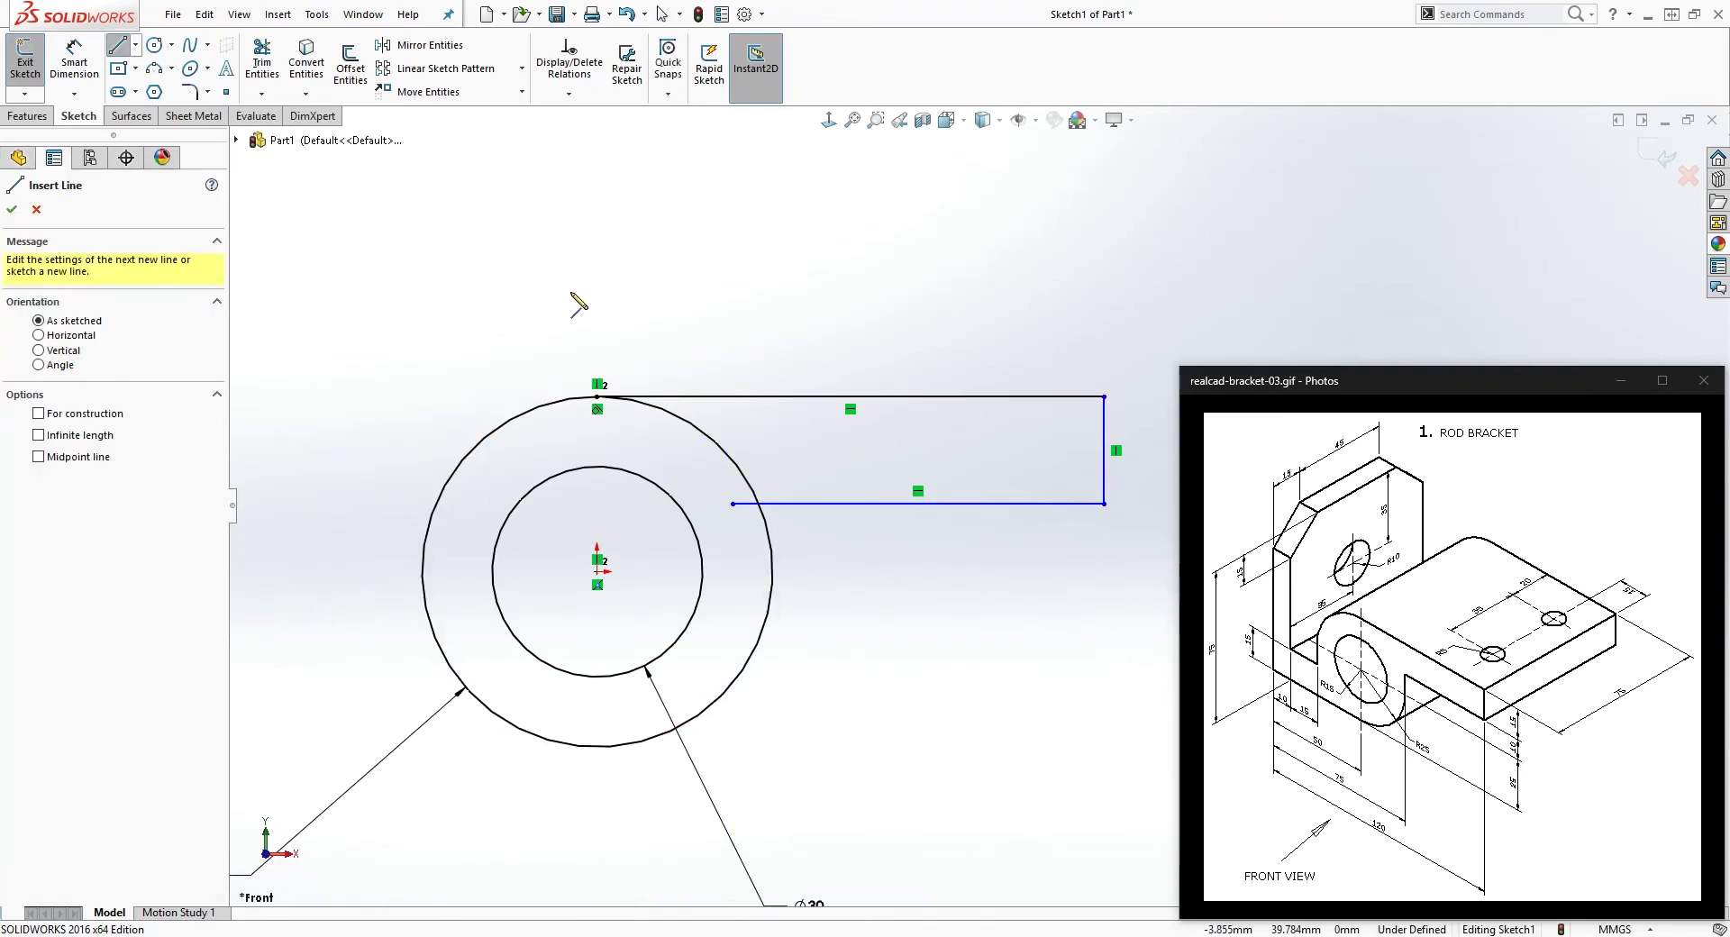
left_click(571, 293)
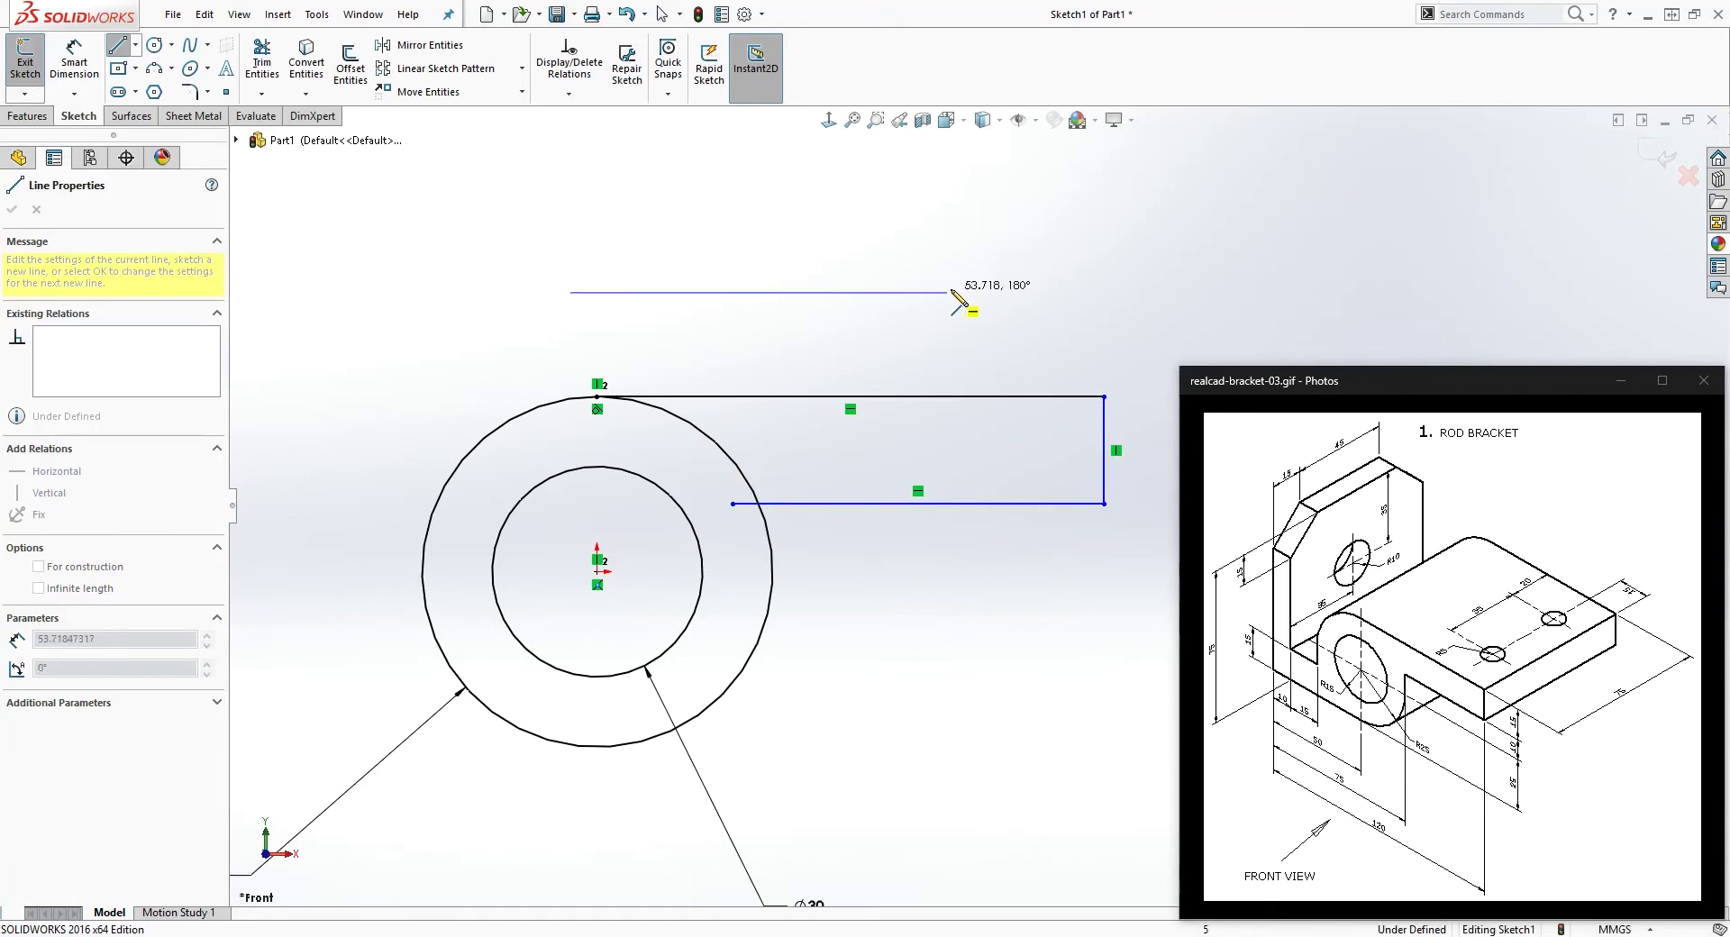
left_click(986, 283)
key("Escape")
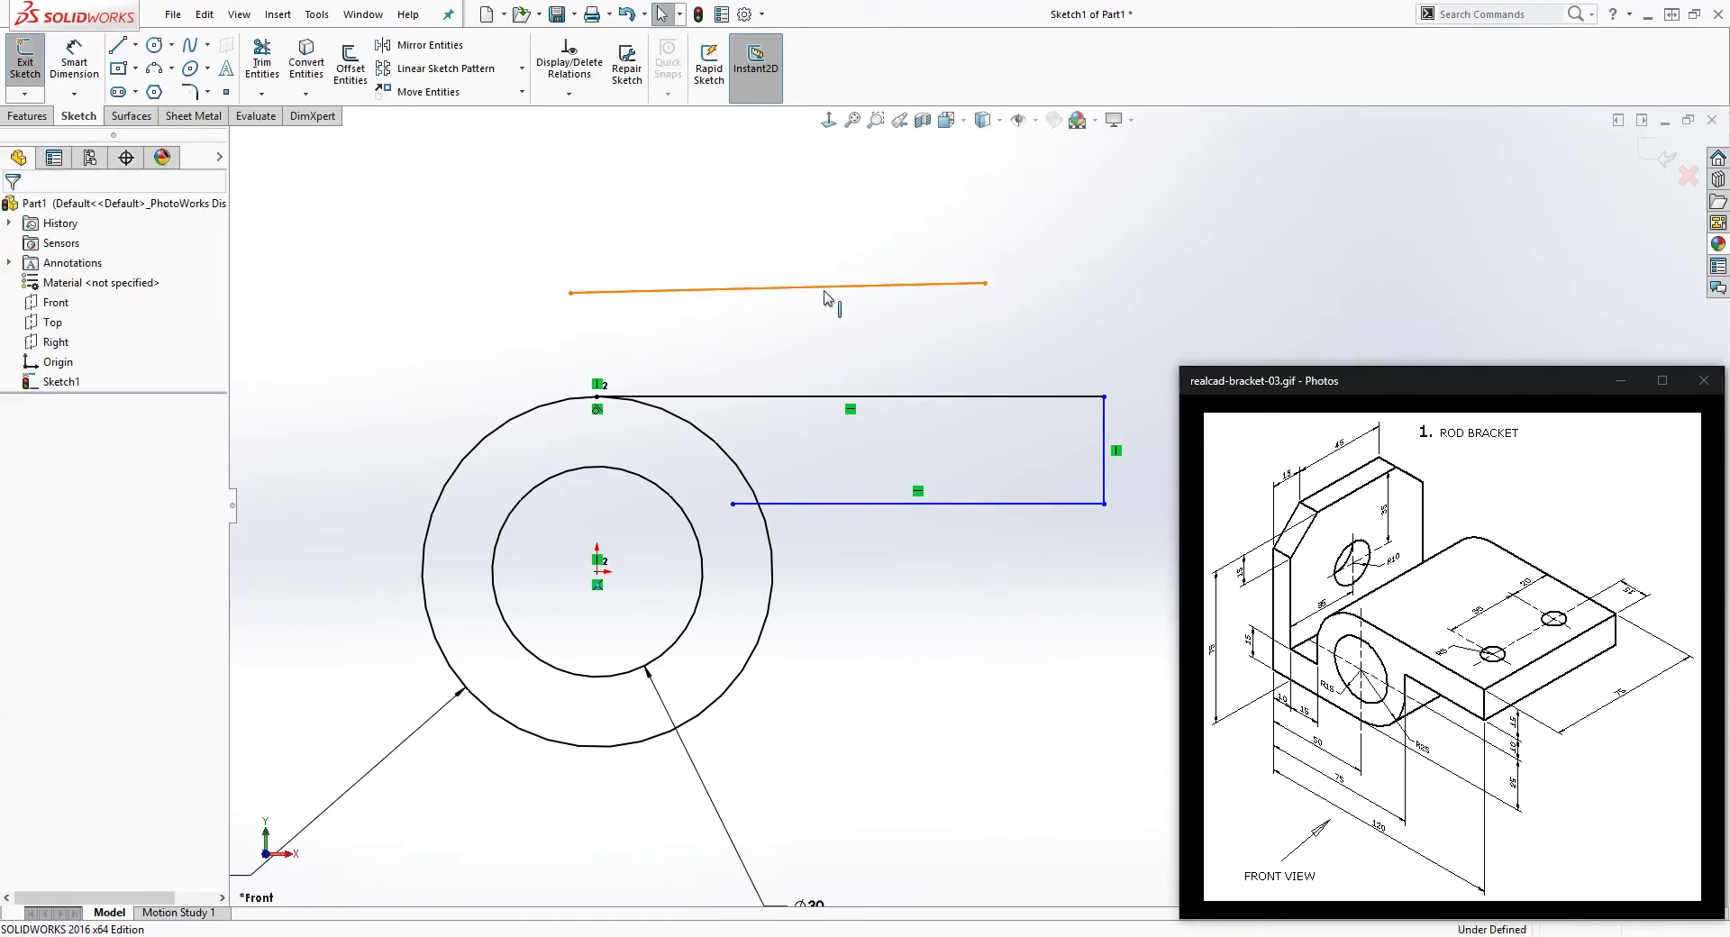
left_click(827, 290)
left_click(18, 398)
left_click(741, 413)
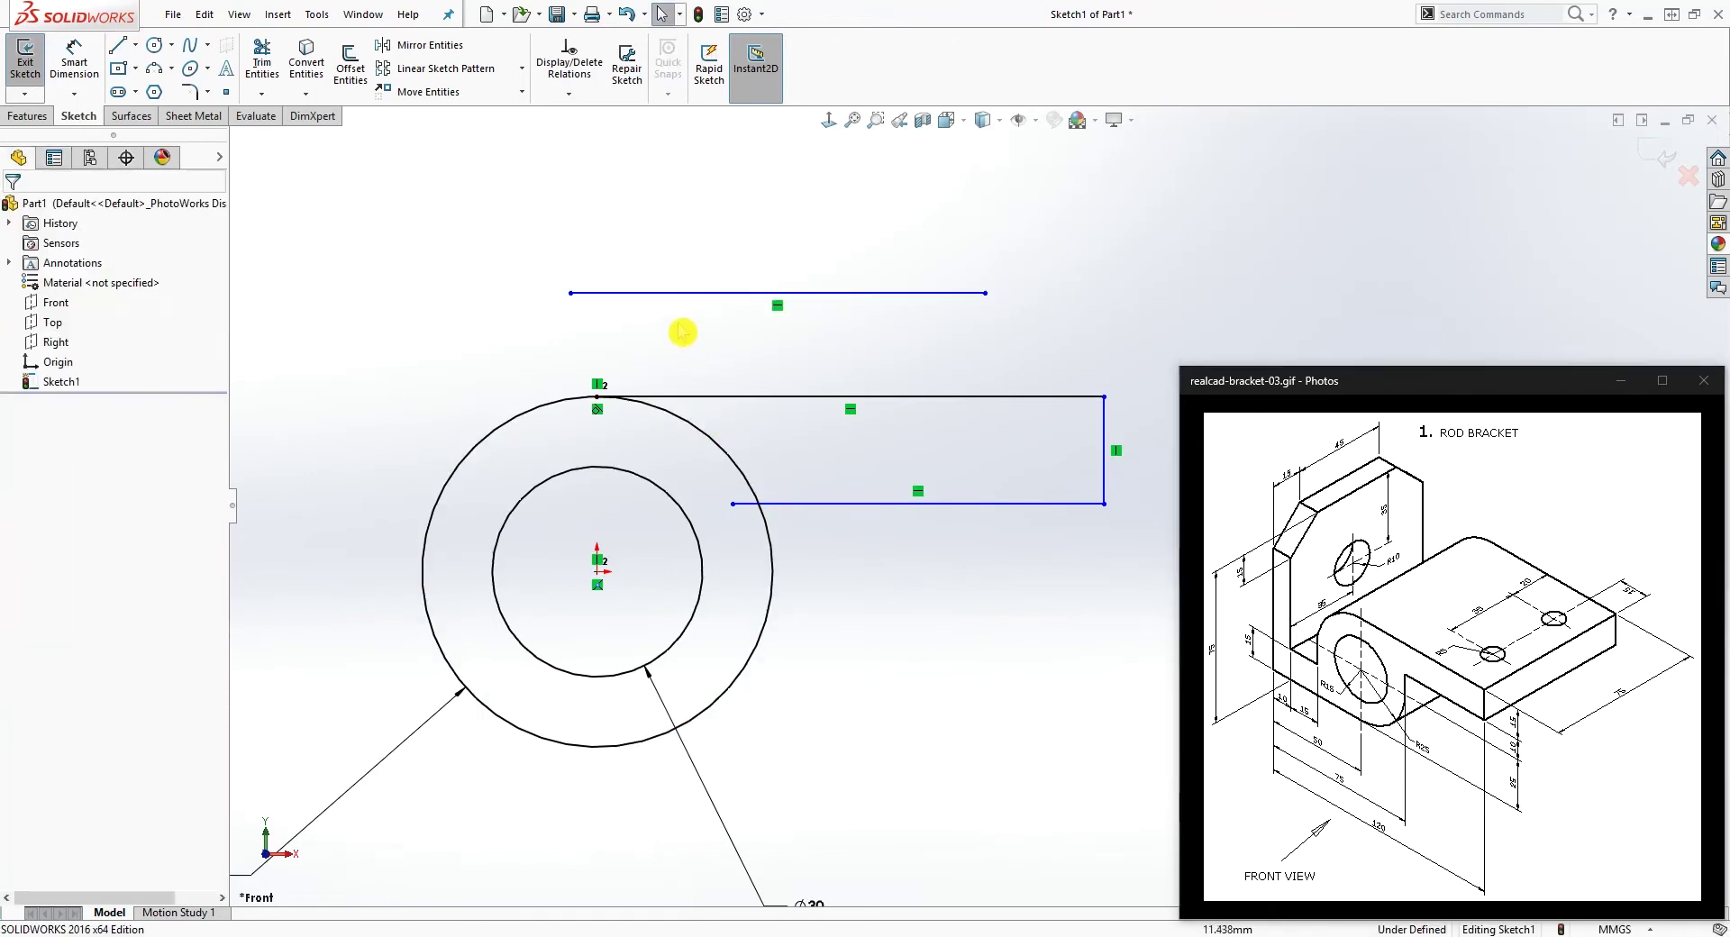
- Make the upper horizontal line tangent to the outer circle
left_click(699, 294)
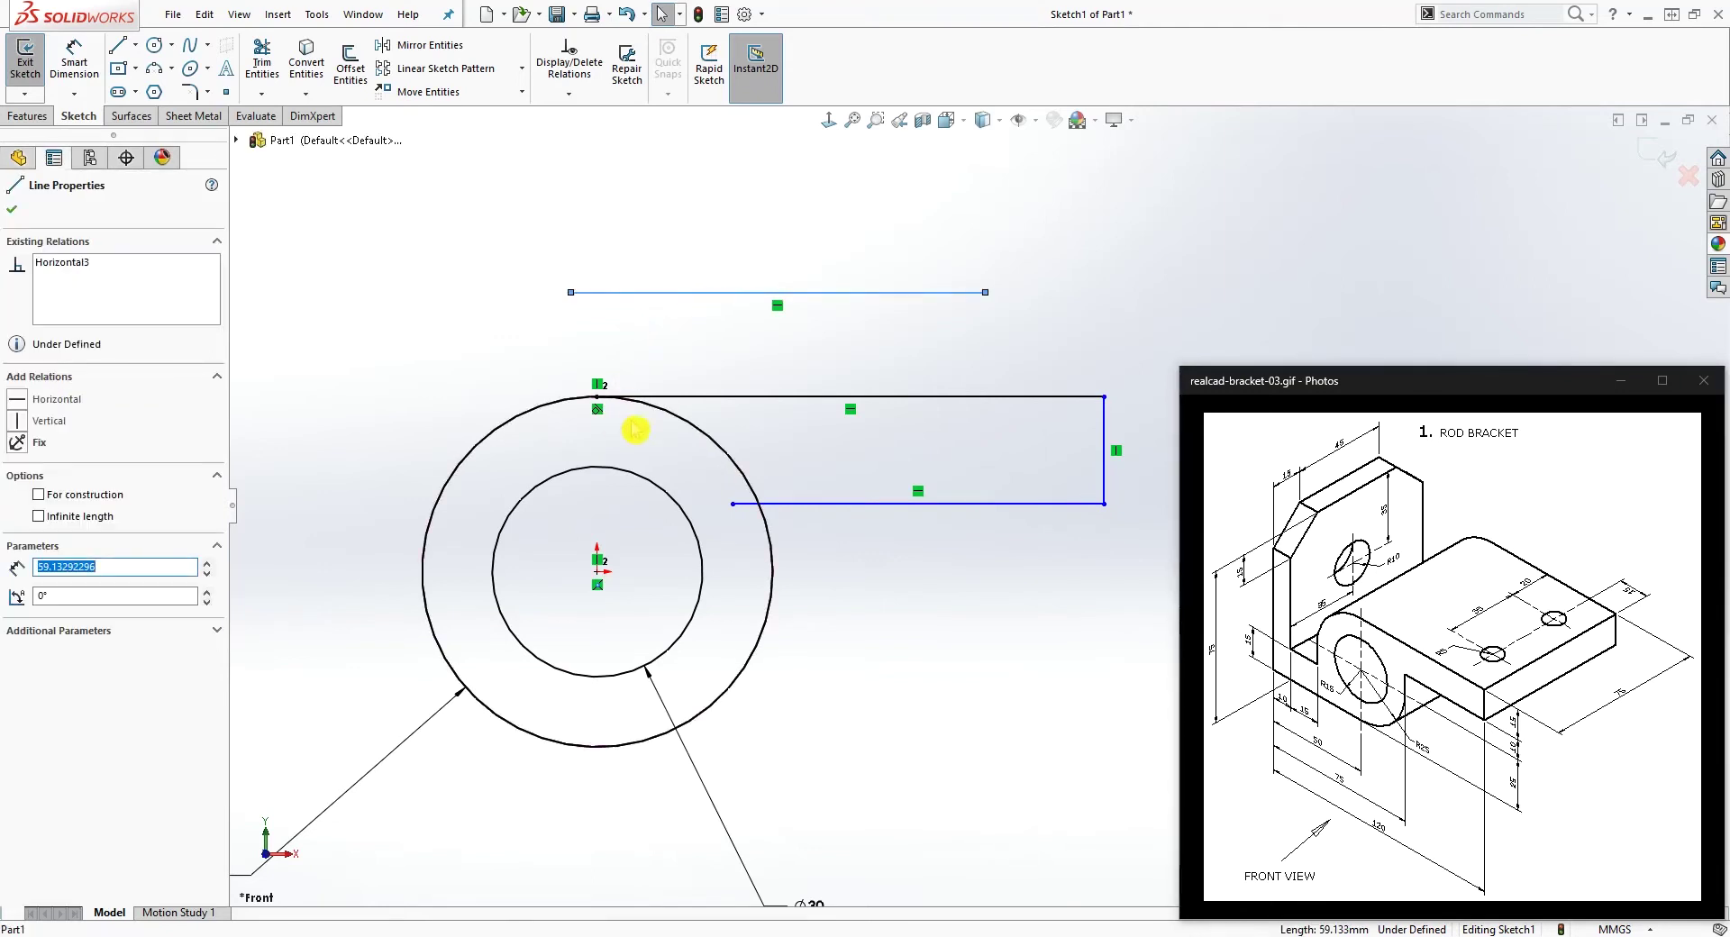
left_click(699, 432, "ctrl")
left_click(15, 501)
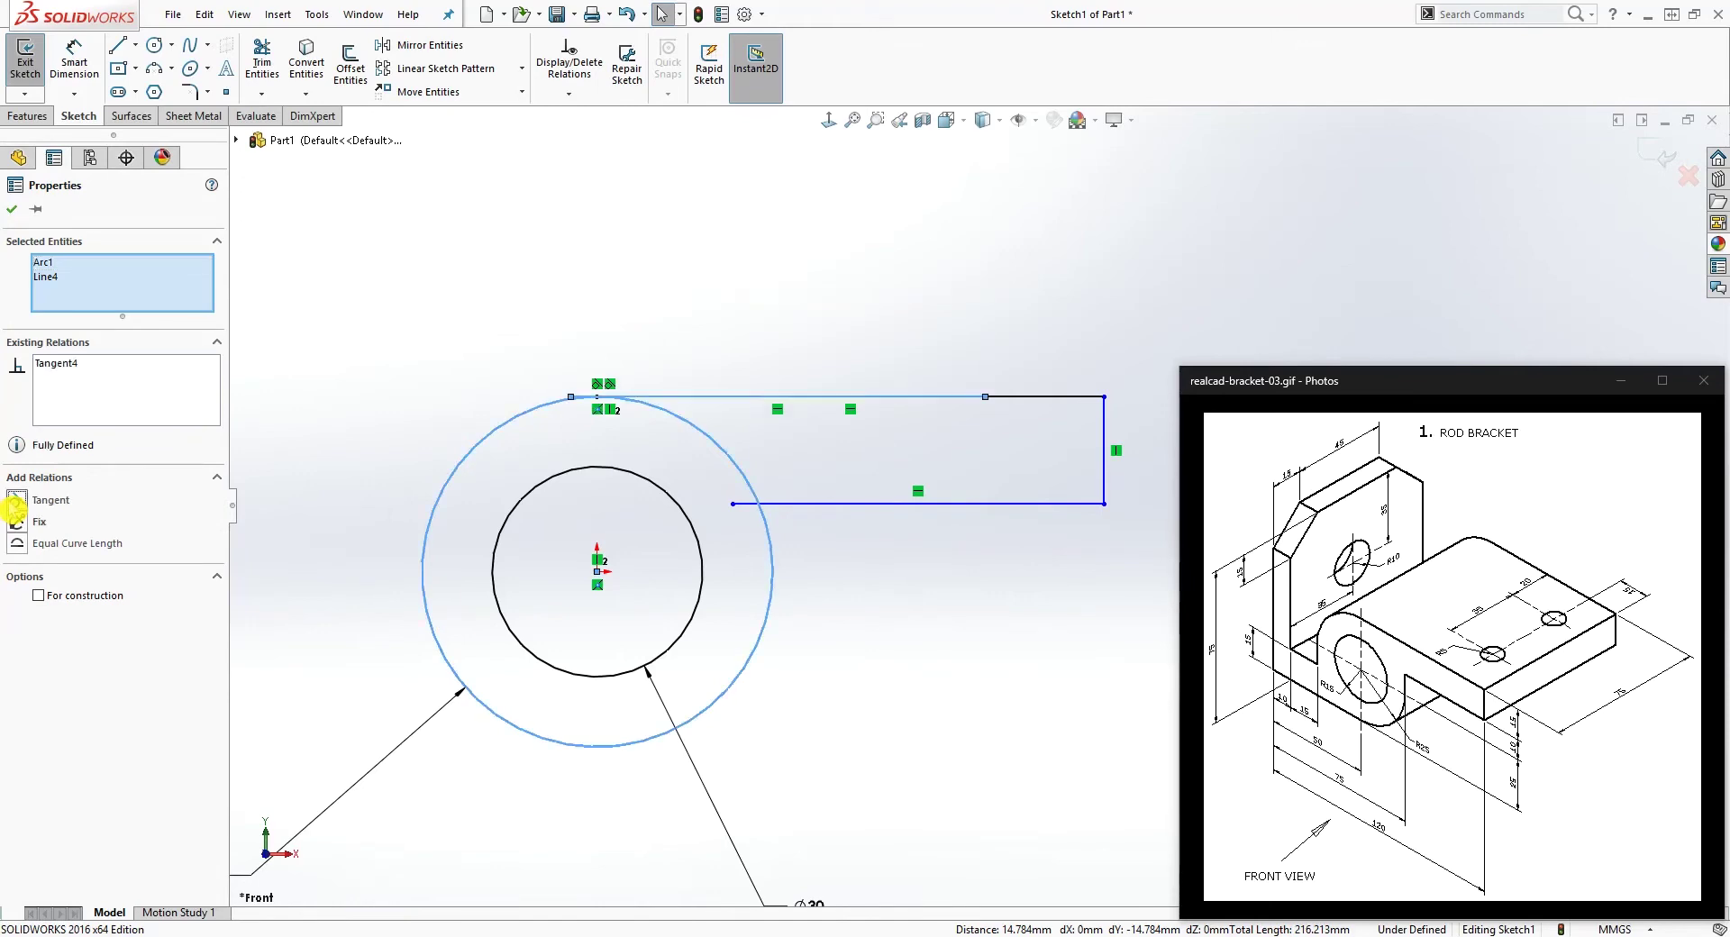
left_click(610, 366)
- Move the loose line back above the circles and delete the extra top line
left_click_drag(780, 387, 780, 289)
mouse_move(533, 194)
left_mouse_down()
mouse_move(1129, 387)
mouse_move(1054, 367)
left_mouse_up()
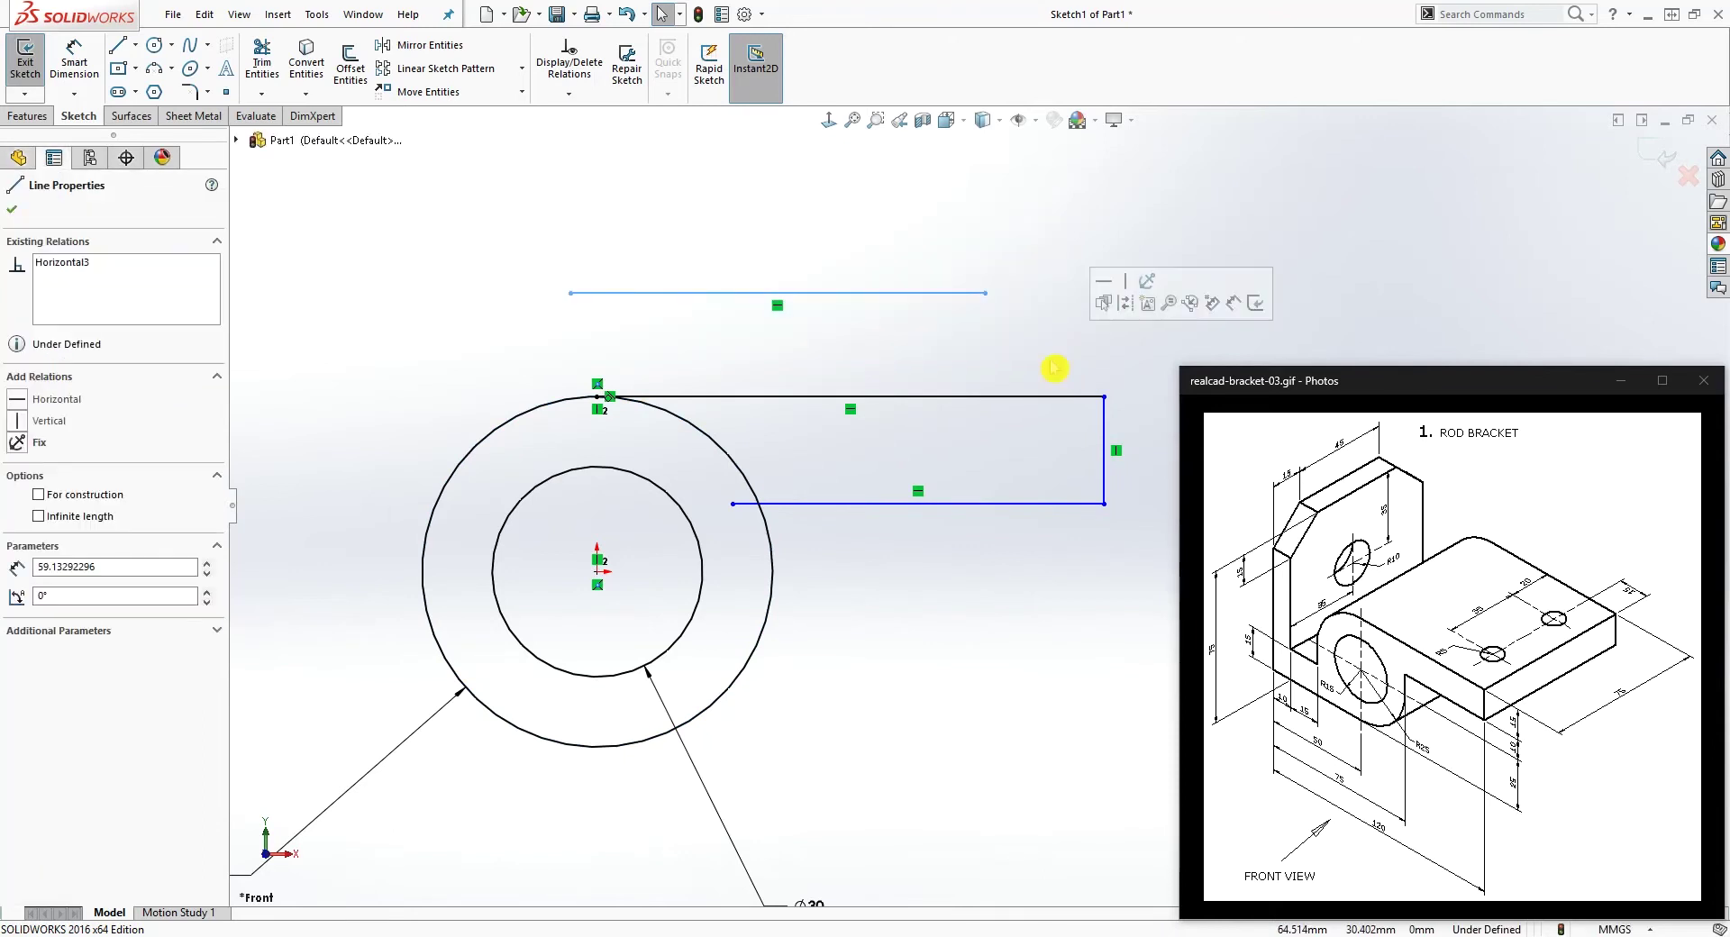
key("Delete")
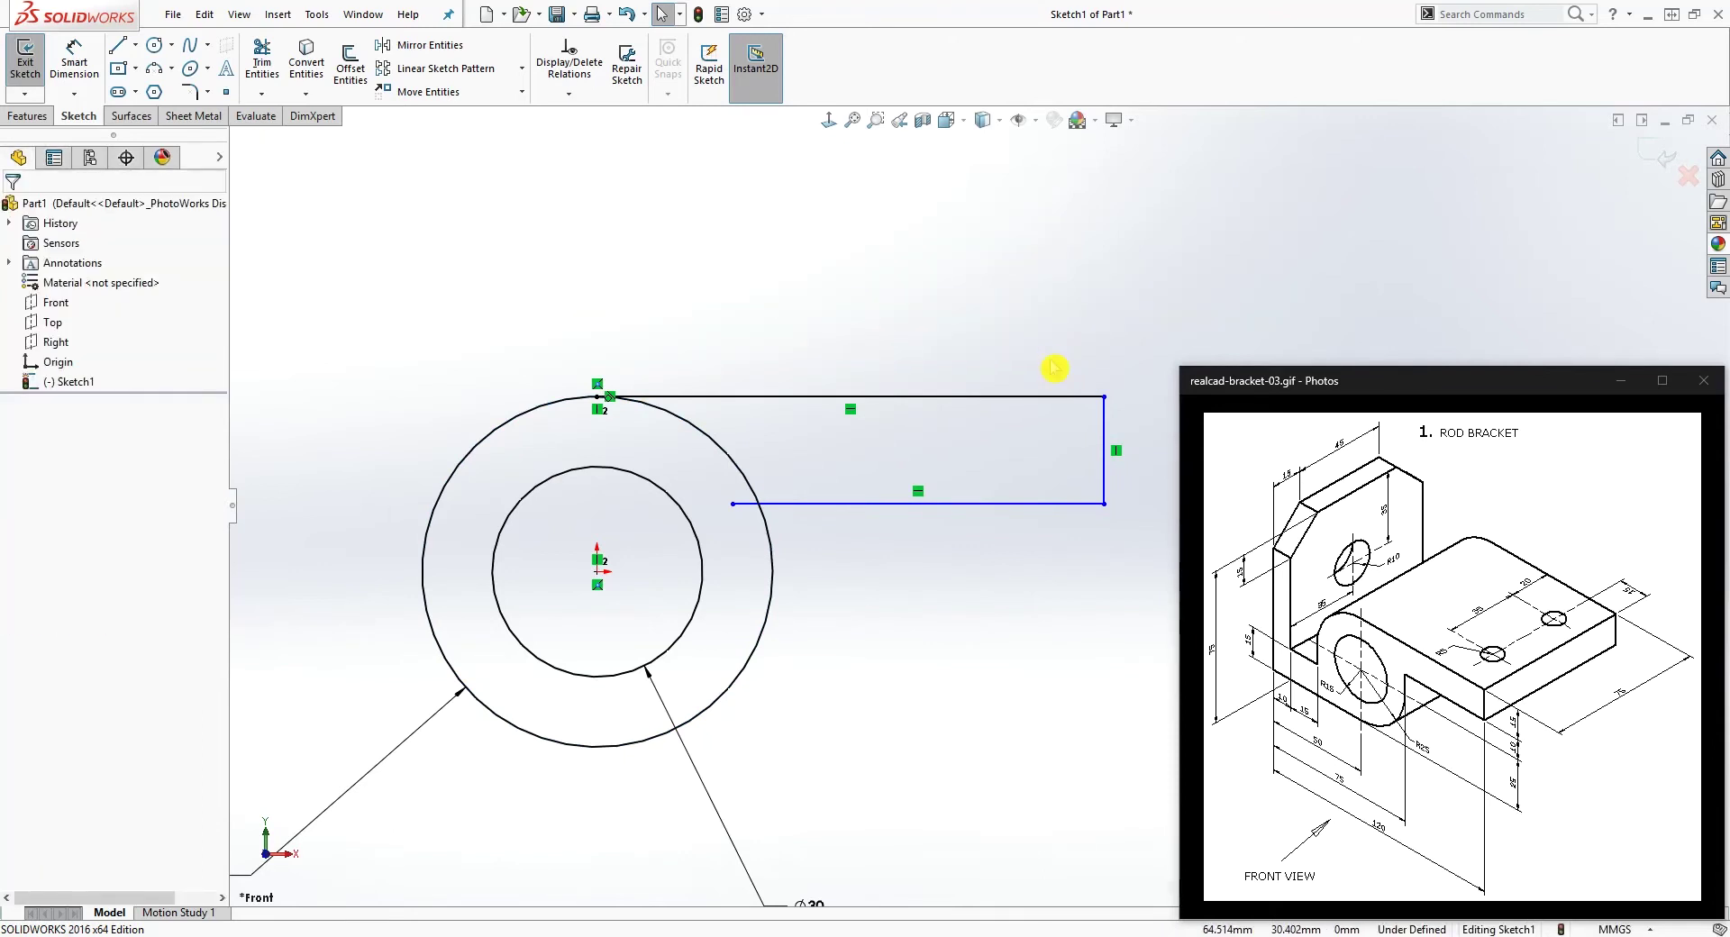
- Dimension the side arm's right vertical edge to 15
left_click(613, 411)
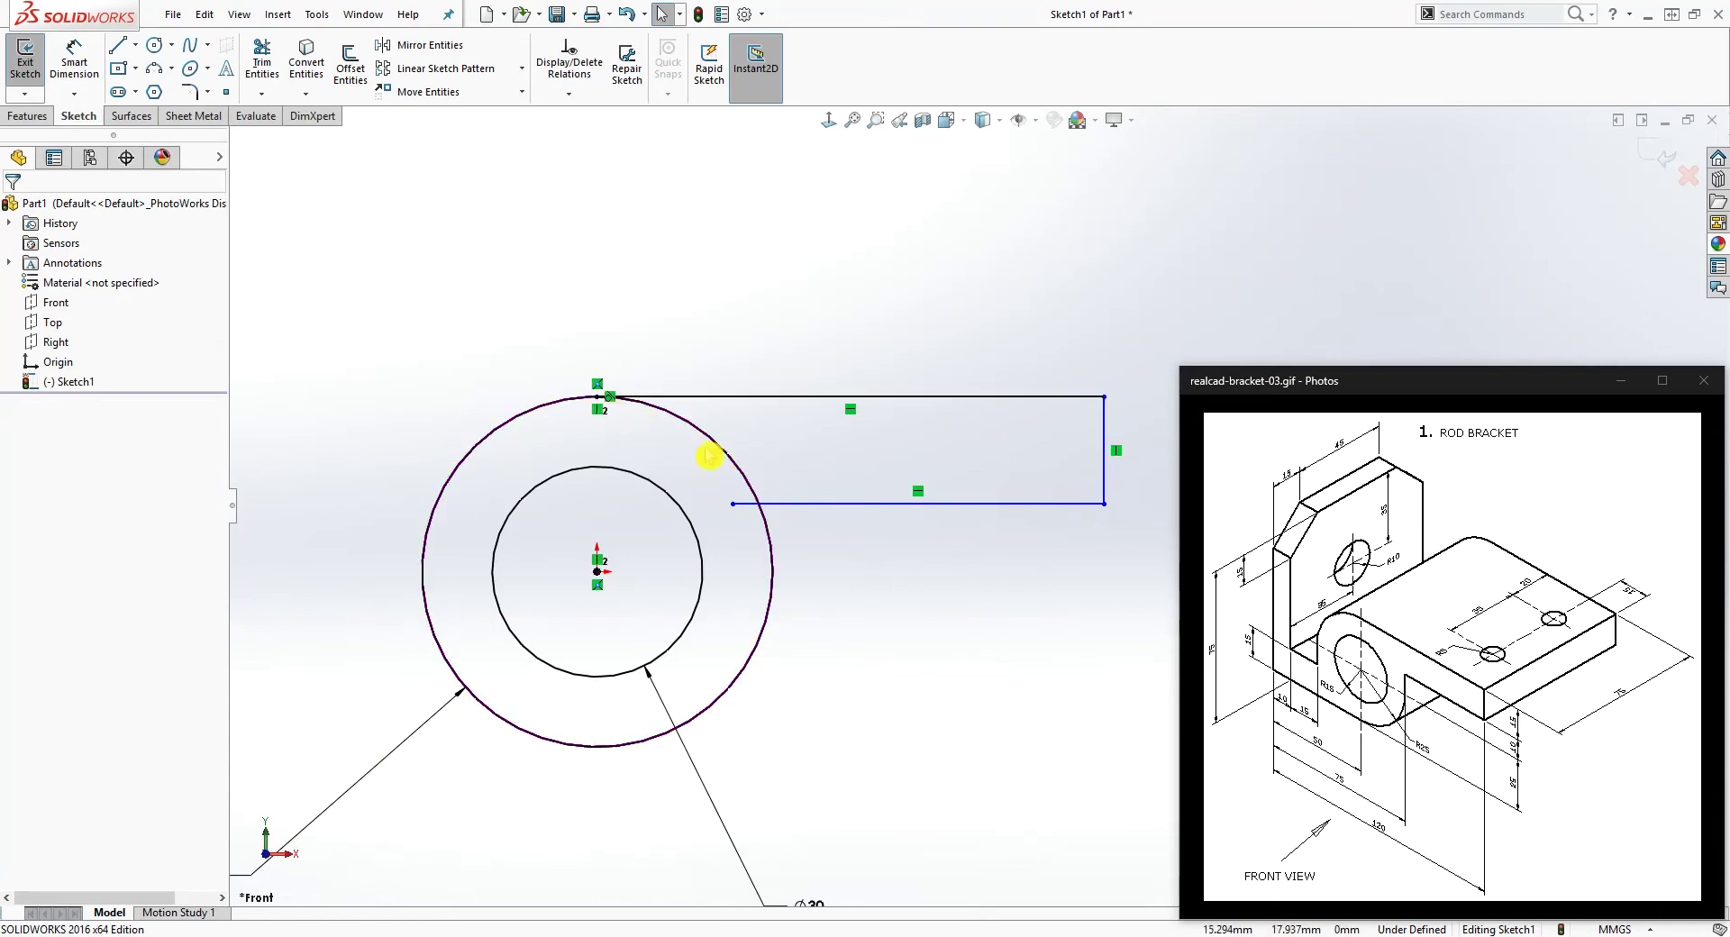
scroll(977, 509, "up", 3)
scroll(1054, 546, "down", 2)
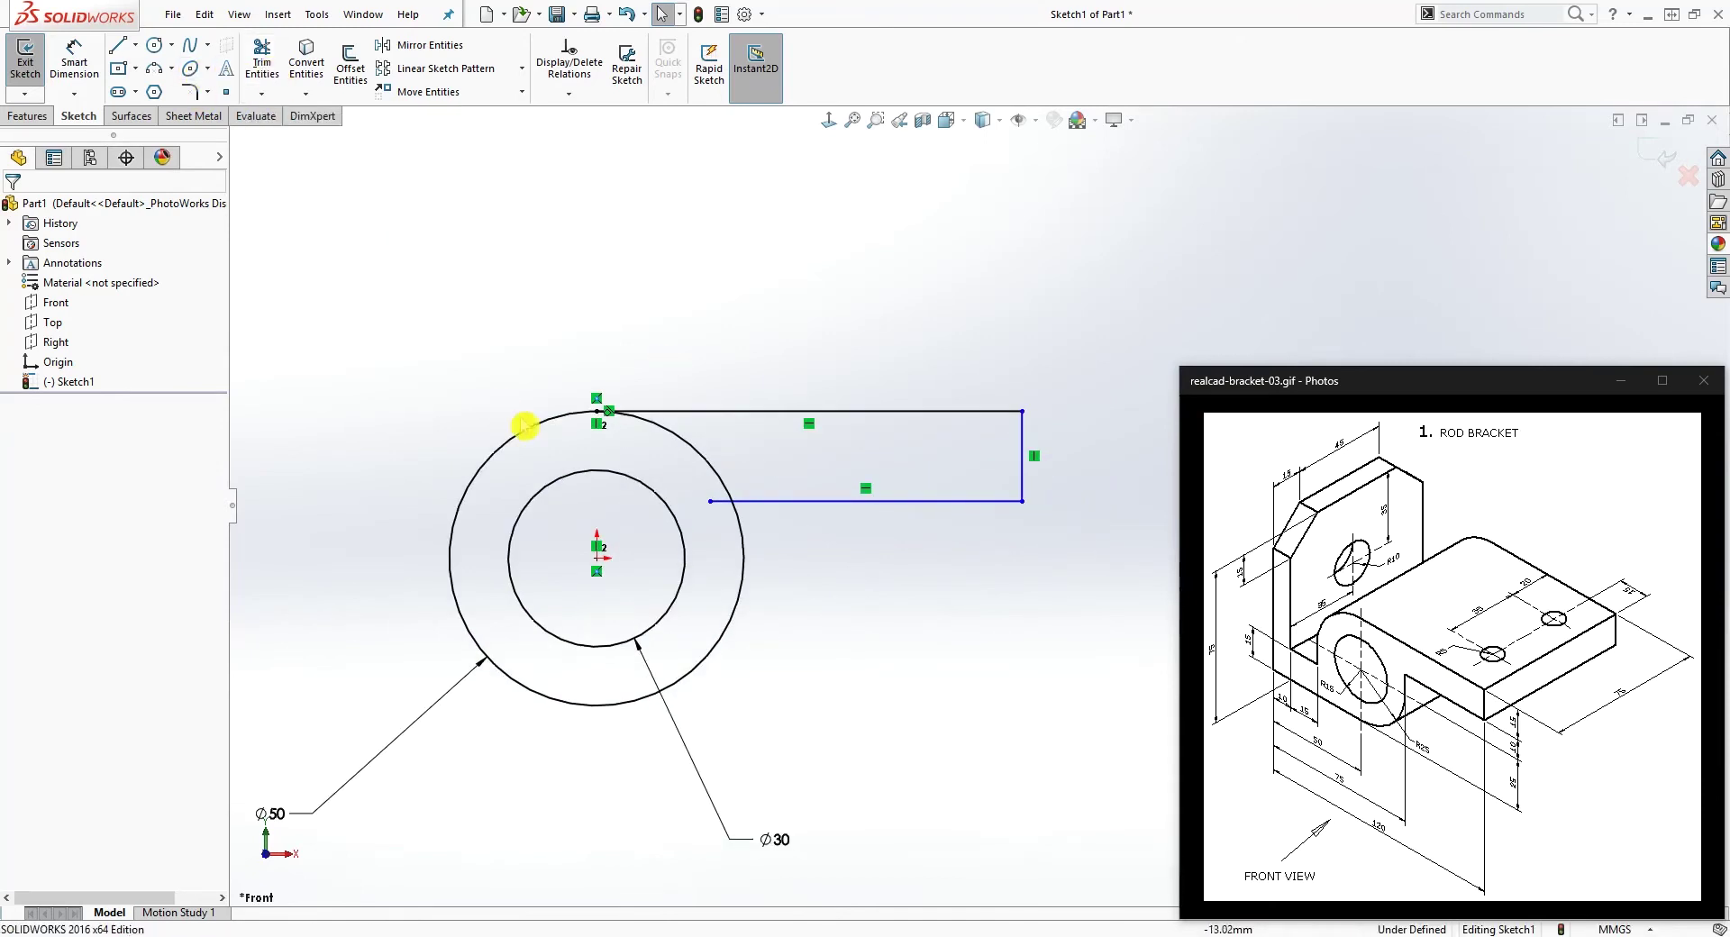
key("d")
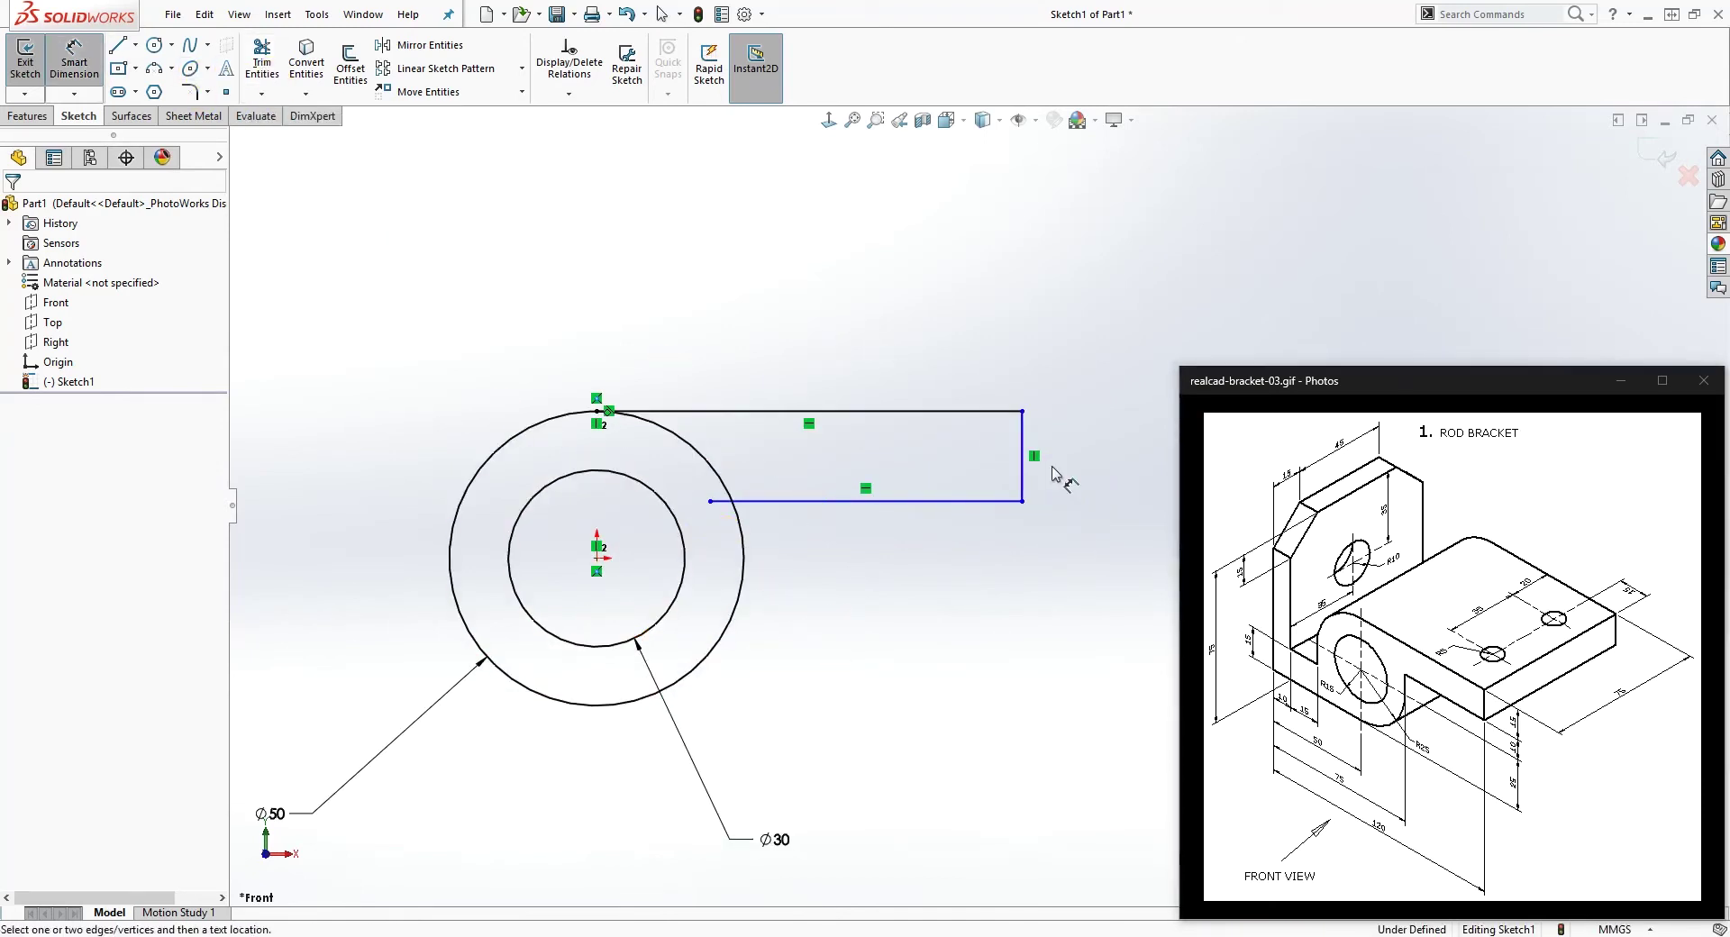
left_click(1023, 455)
left_click(1085, 455)
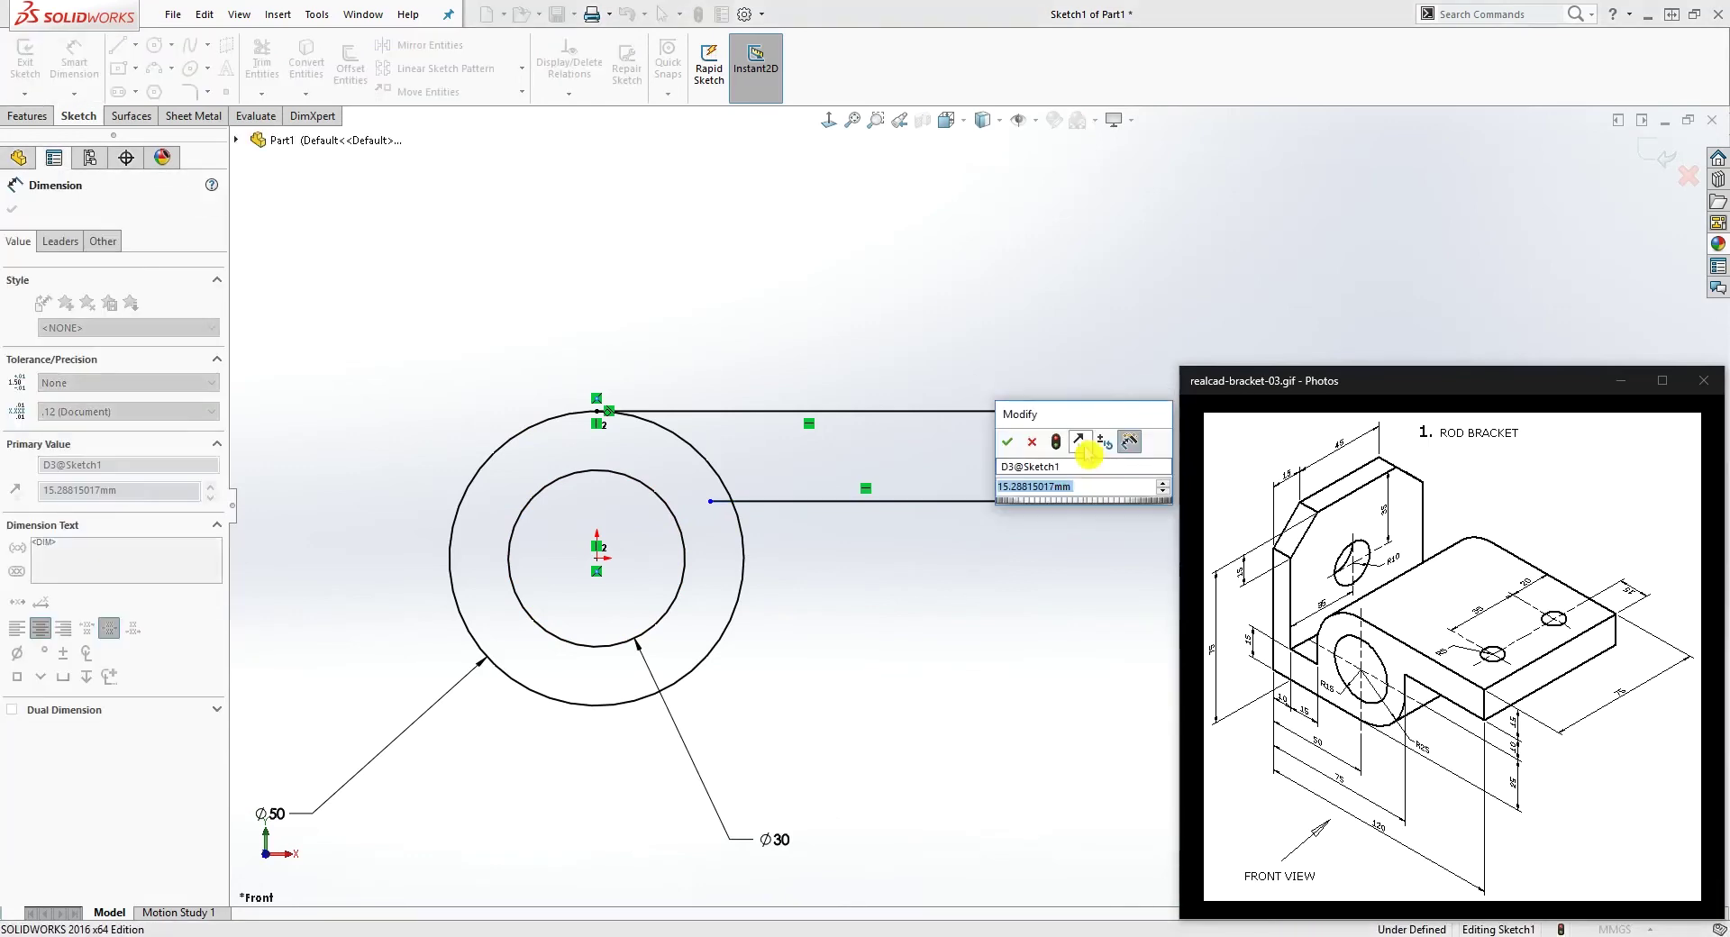
type("15")
key("Return")
key("Escape")
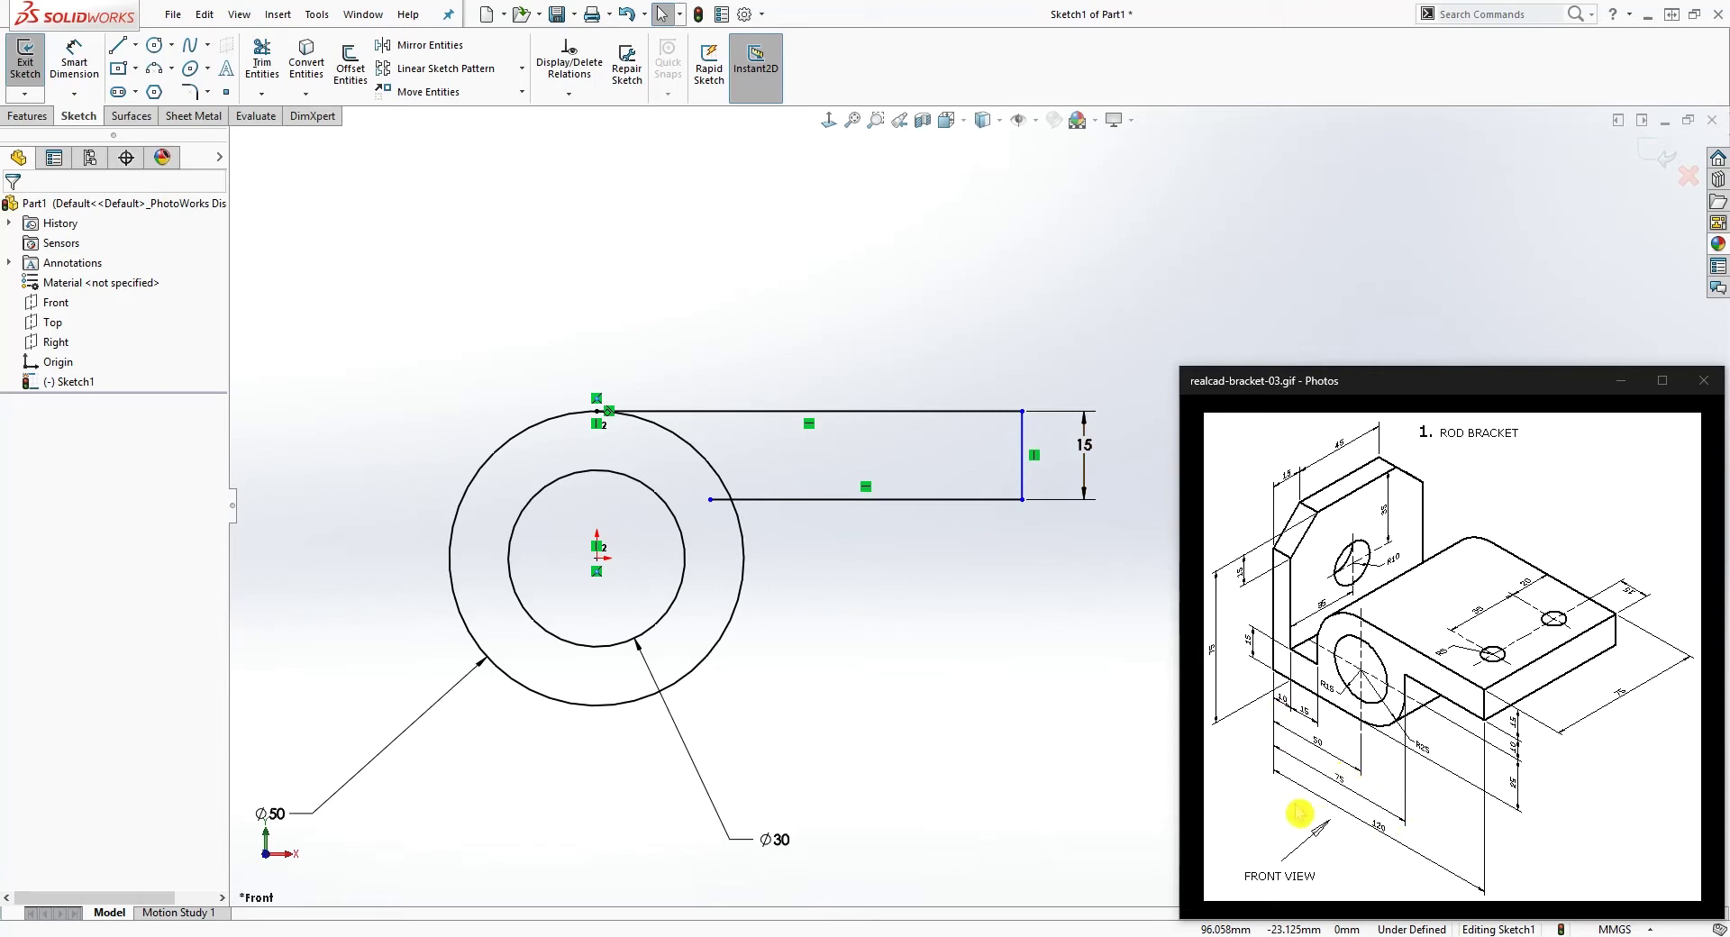
- Dimension the distance from the arm's top-right endpoint to the origin as 70
key("z")
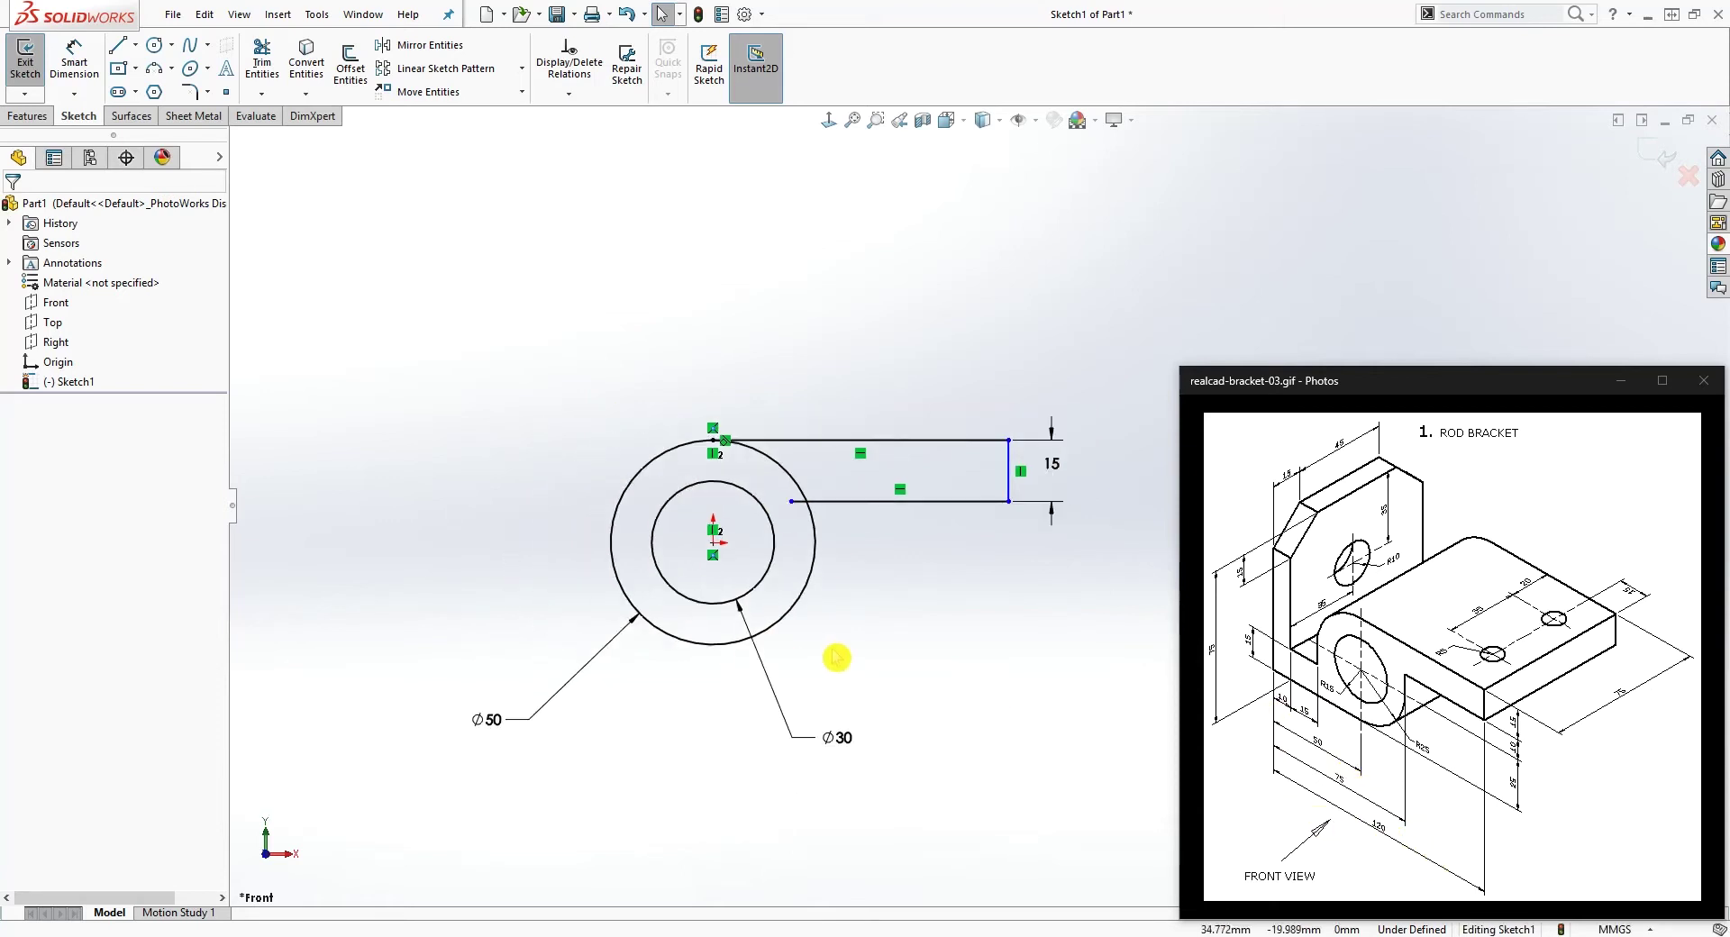
key("d")
left_click(1008, 439)
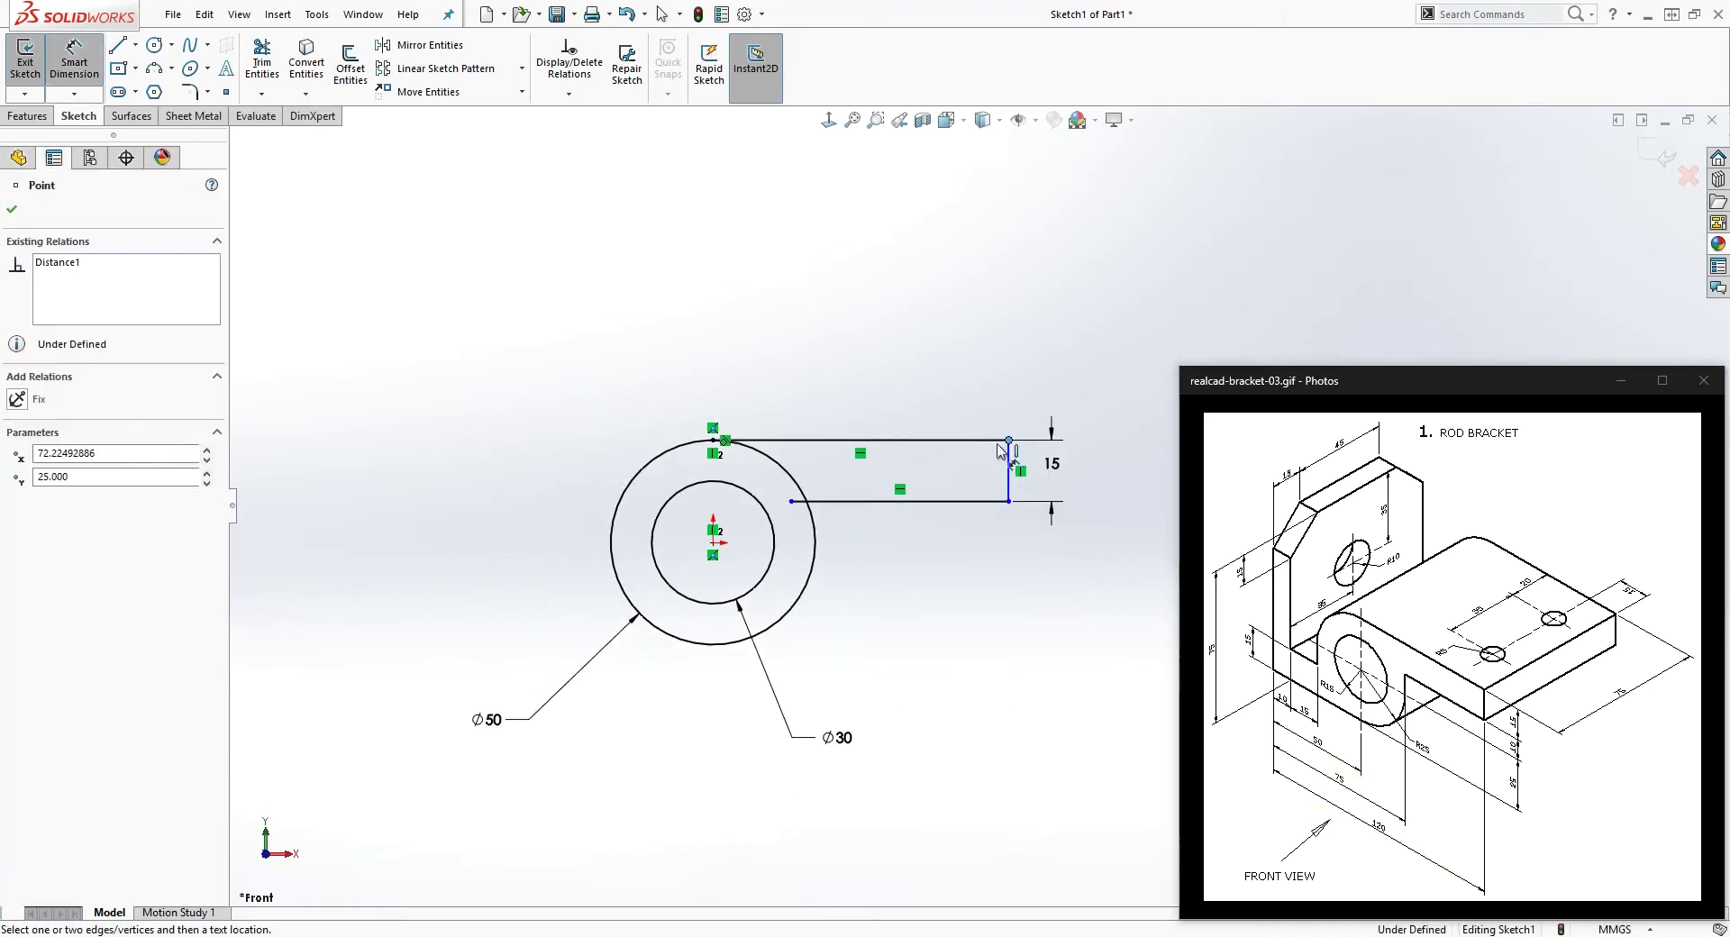
left_click(713, 543)
left_click(784, 237)
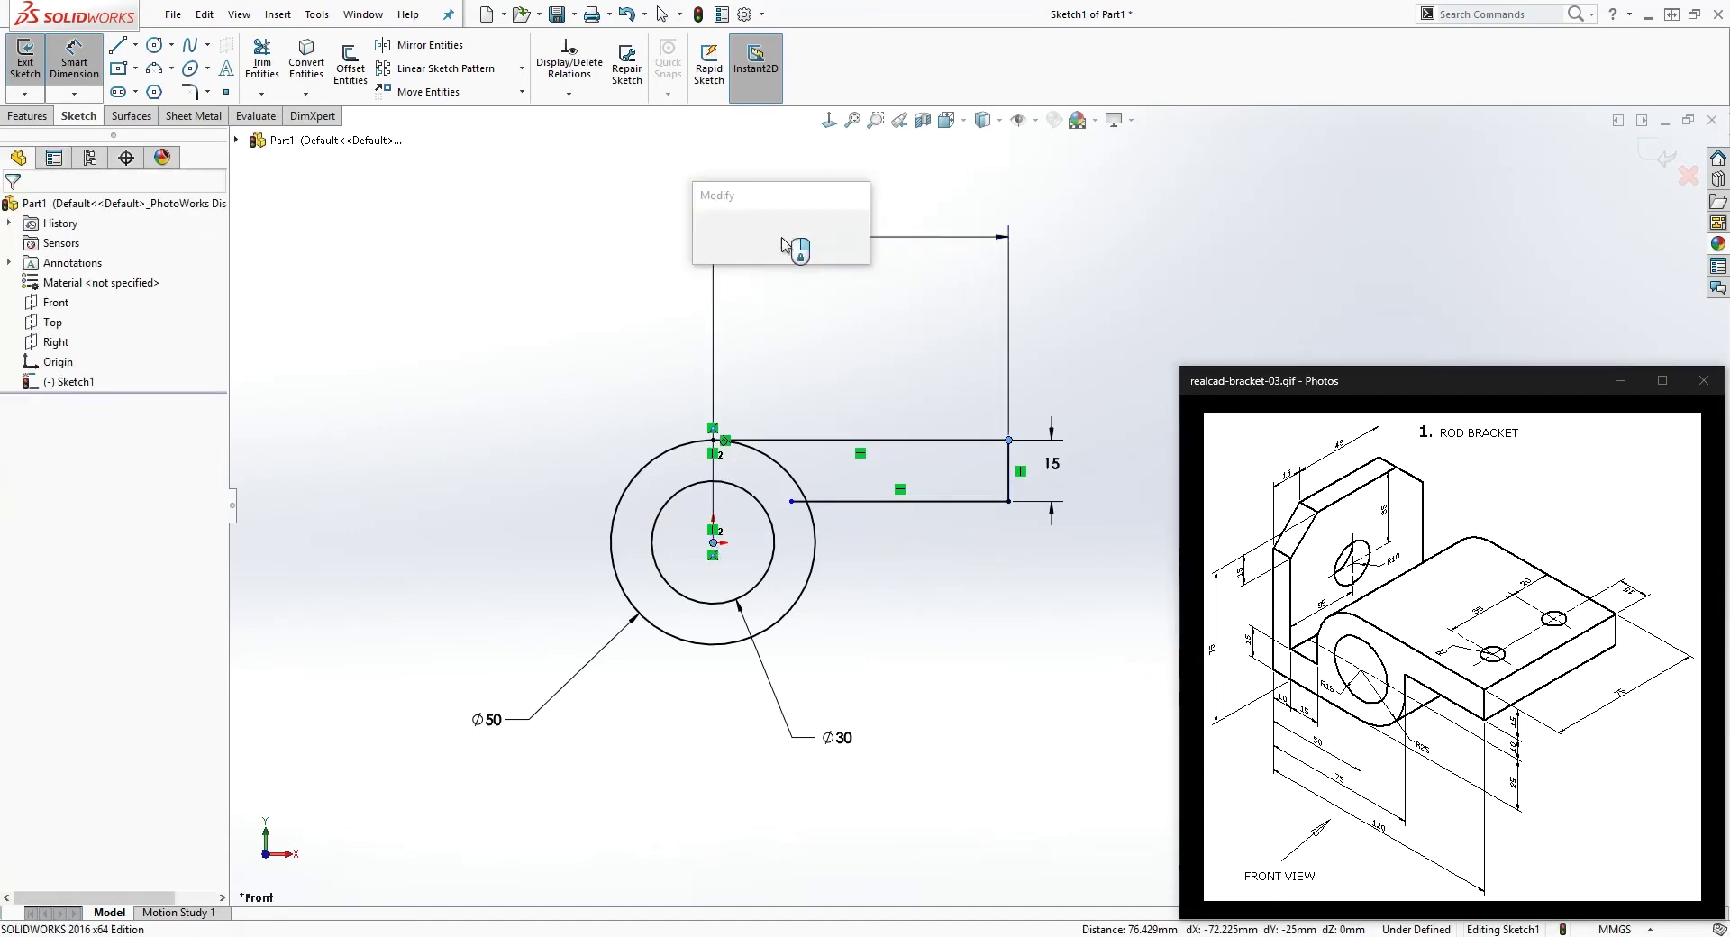
type("120")
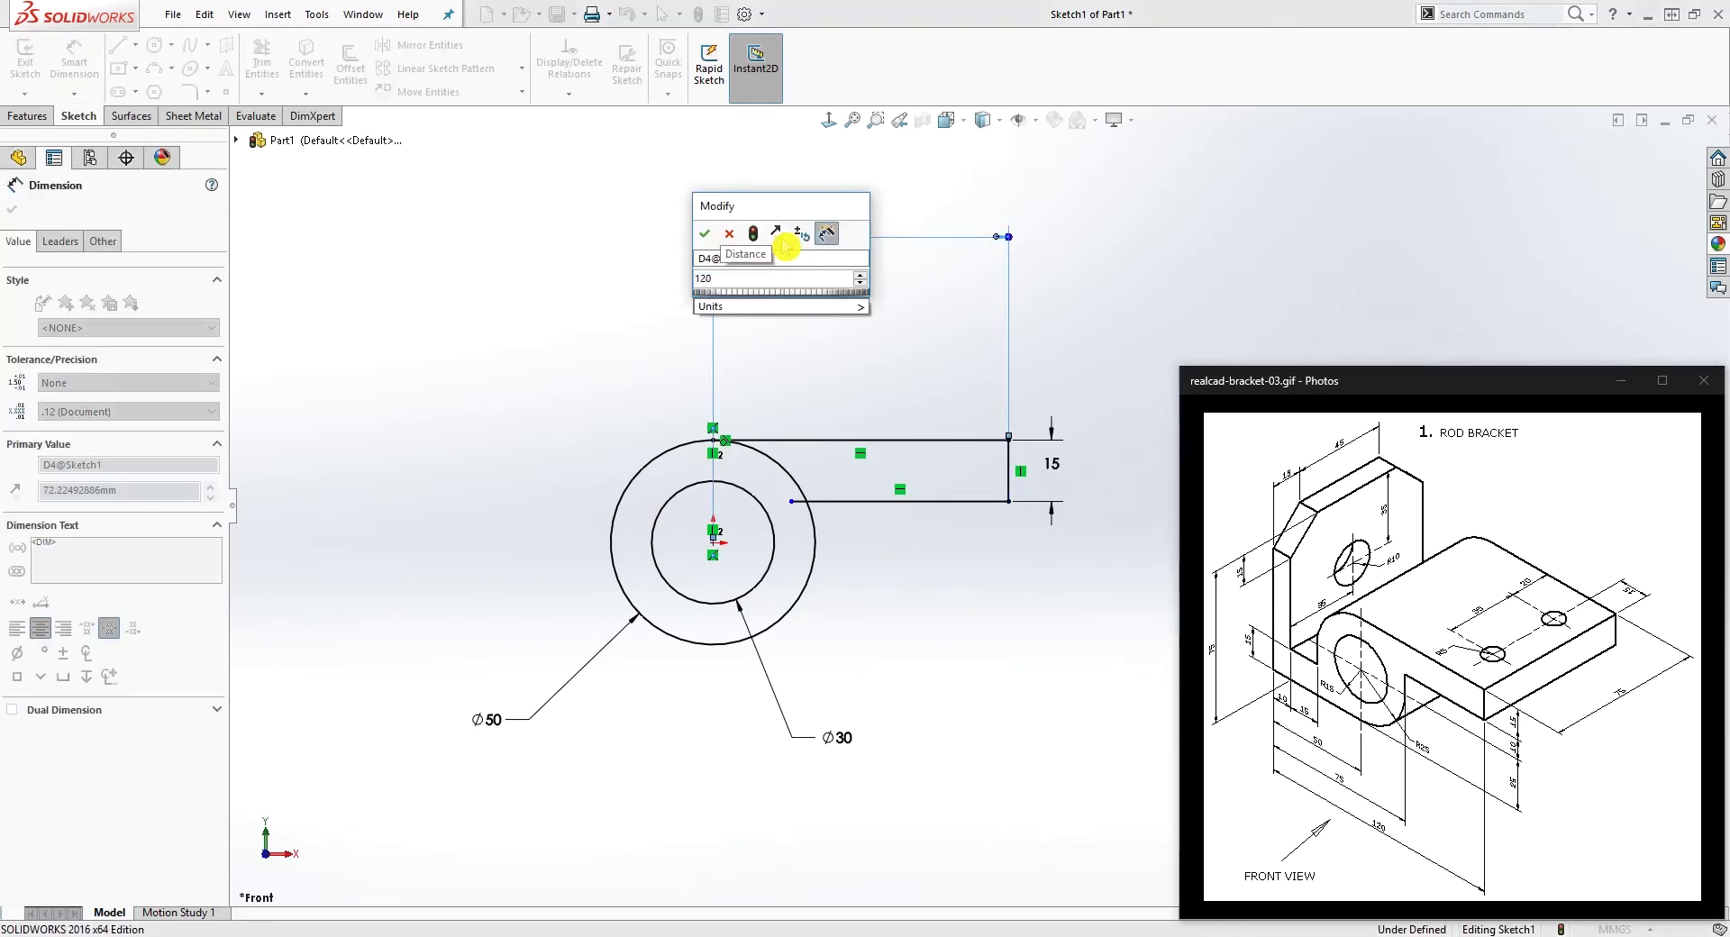
key("BackSpace")
key("BackSpace")
key("BackSpace")
type("70")
key("Return")
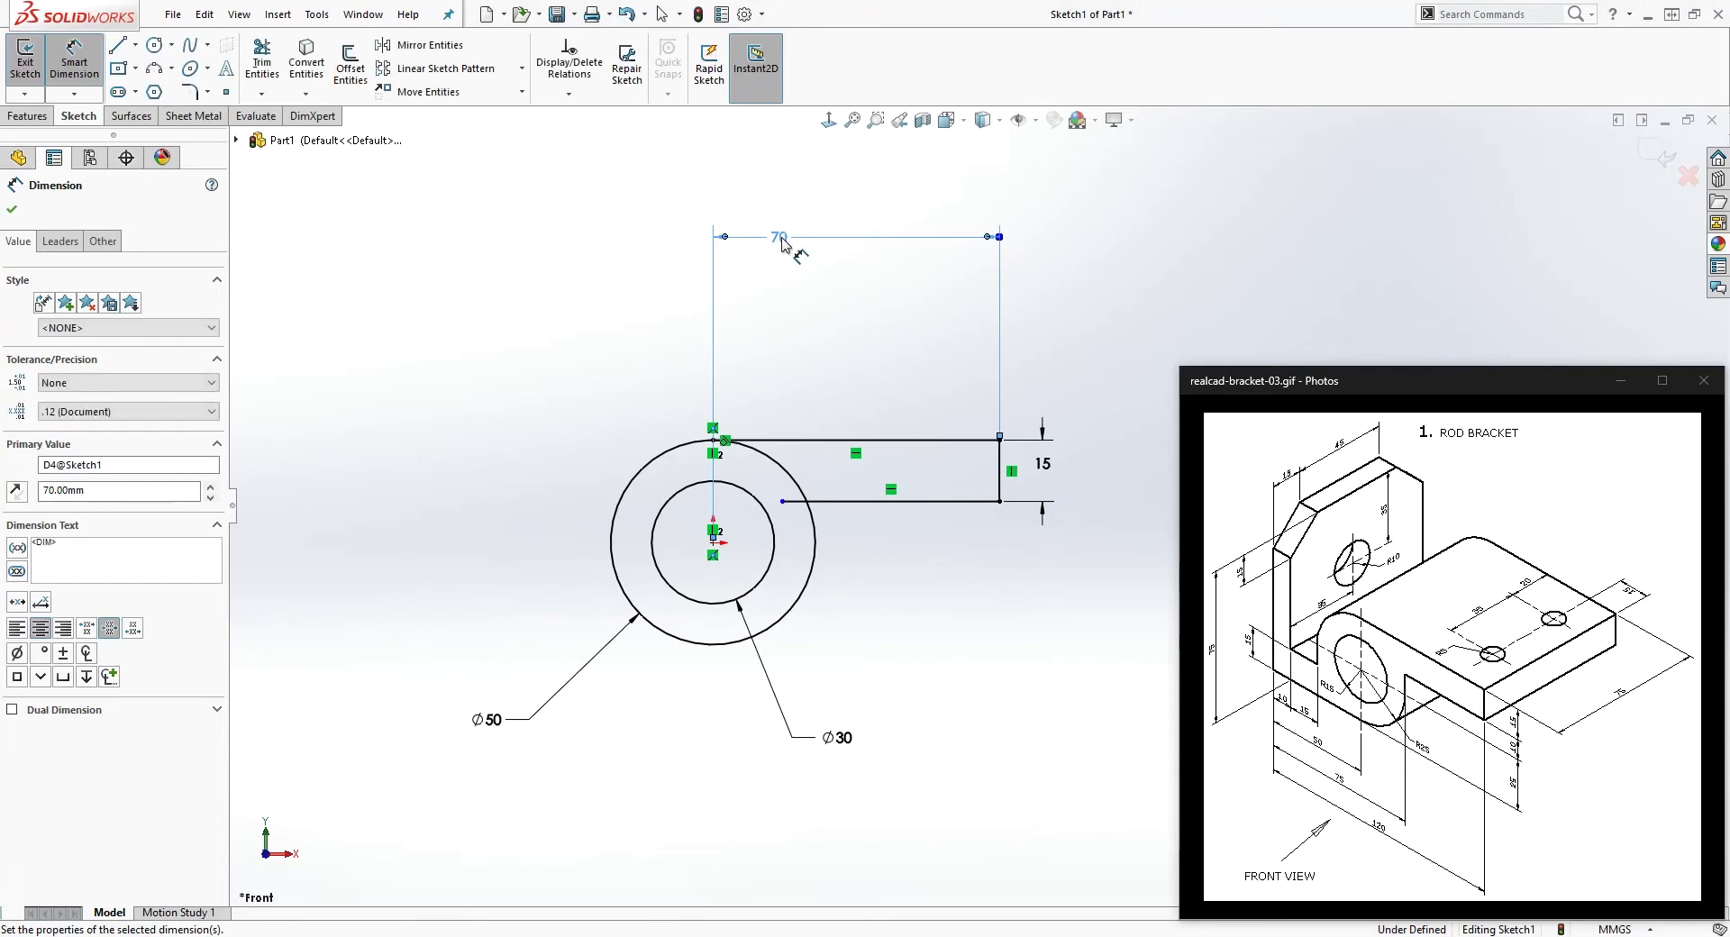
key("Escape")
left_click(1113, 403)
left_click(1365, 687)
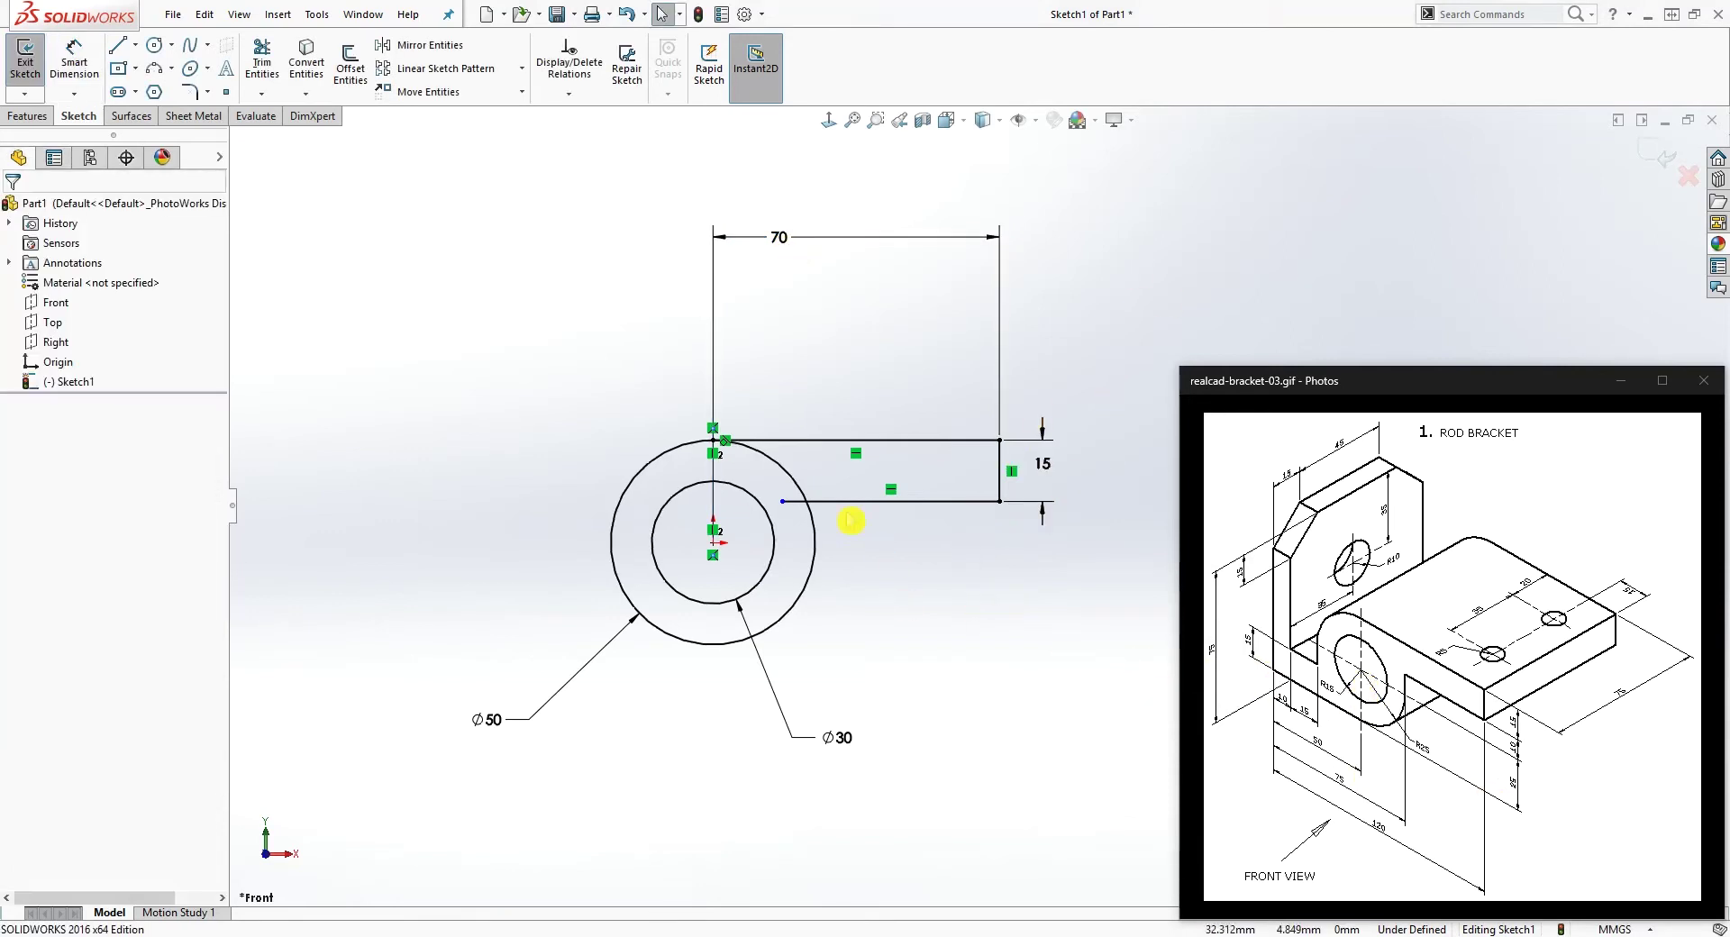
- Trim the arm's lower line stub and the outer circle's right arc
middle_click_drag(850, 513, 881, 514, "ctrl")
left_click(261, 63)
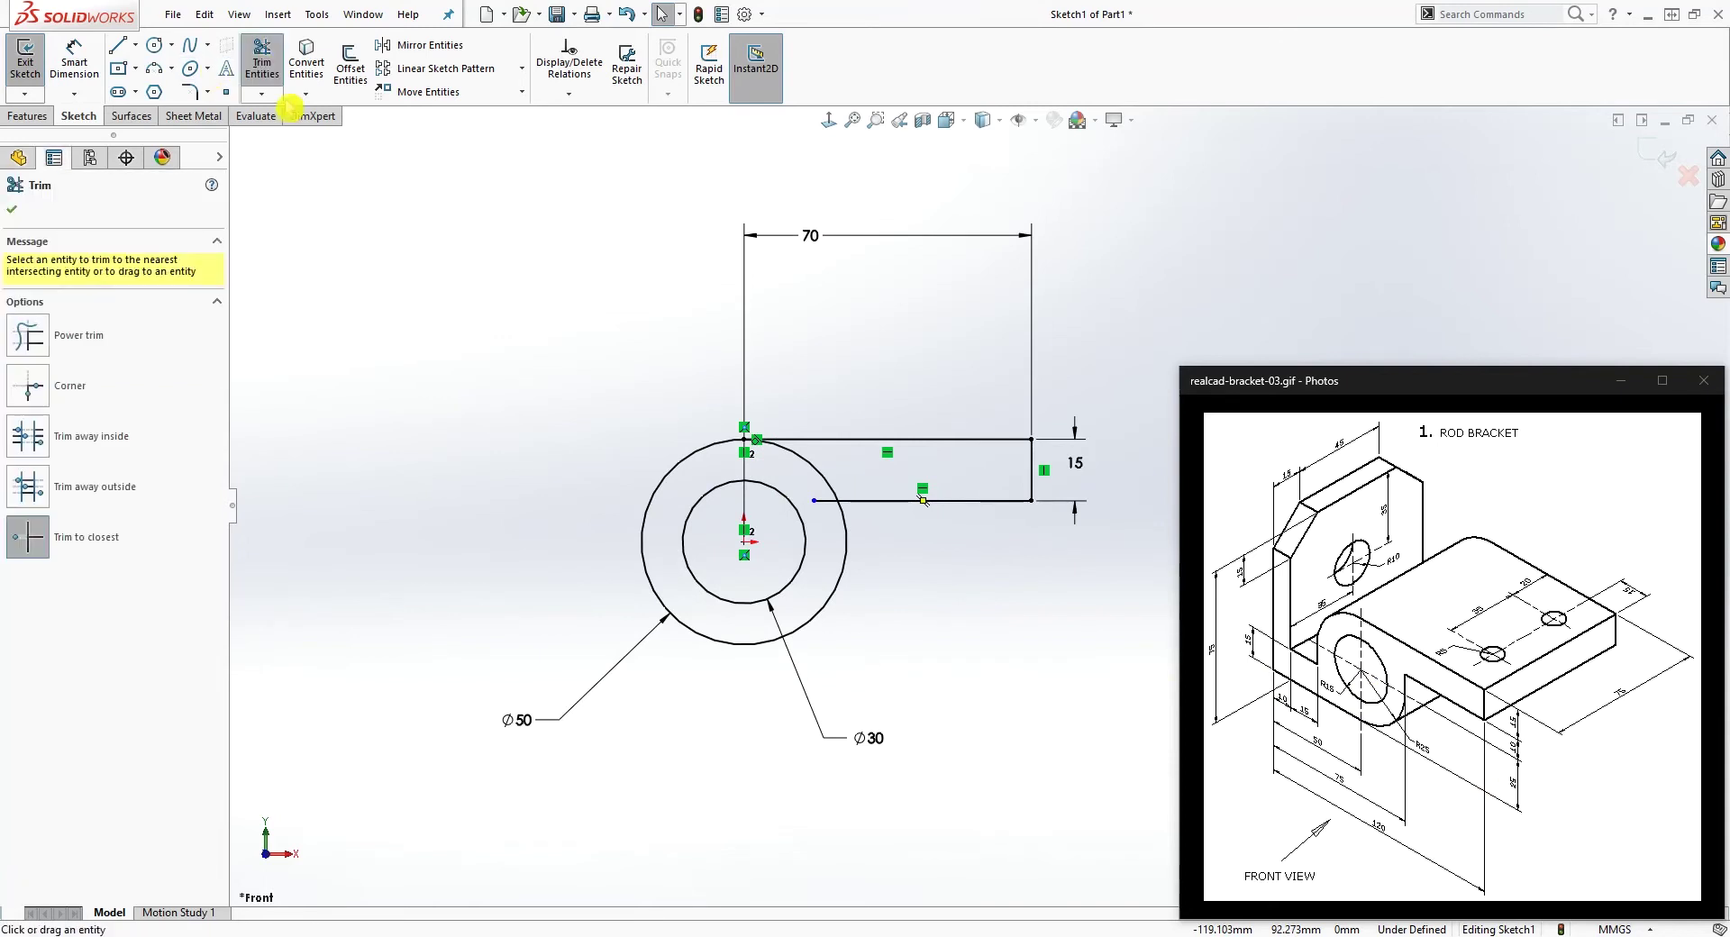
left_click(822, 501)
left_click(821, 484)
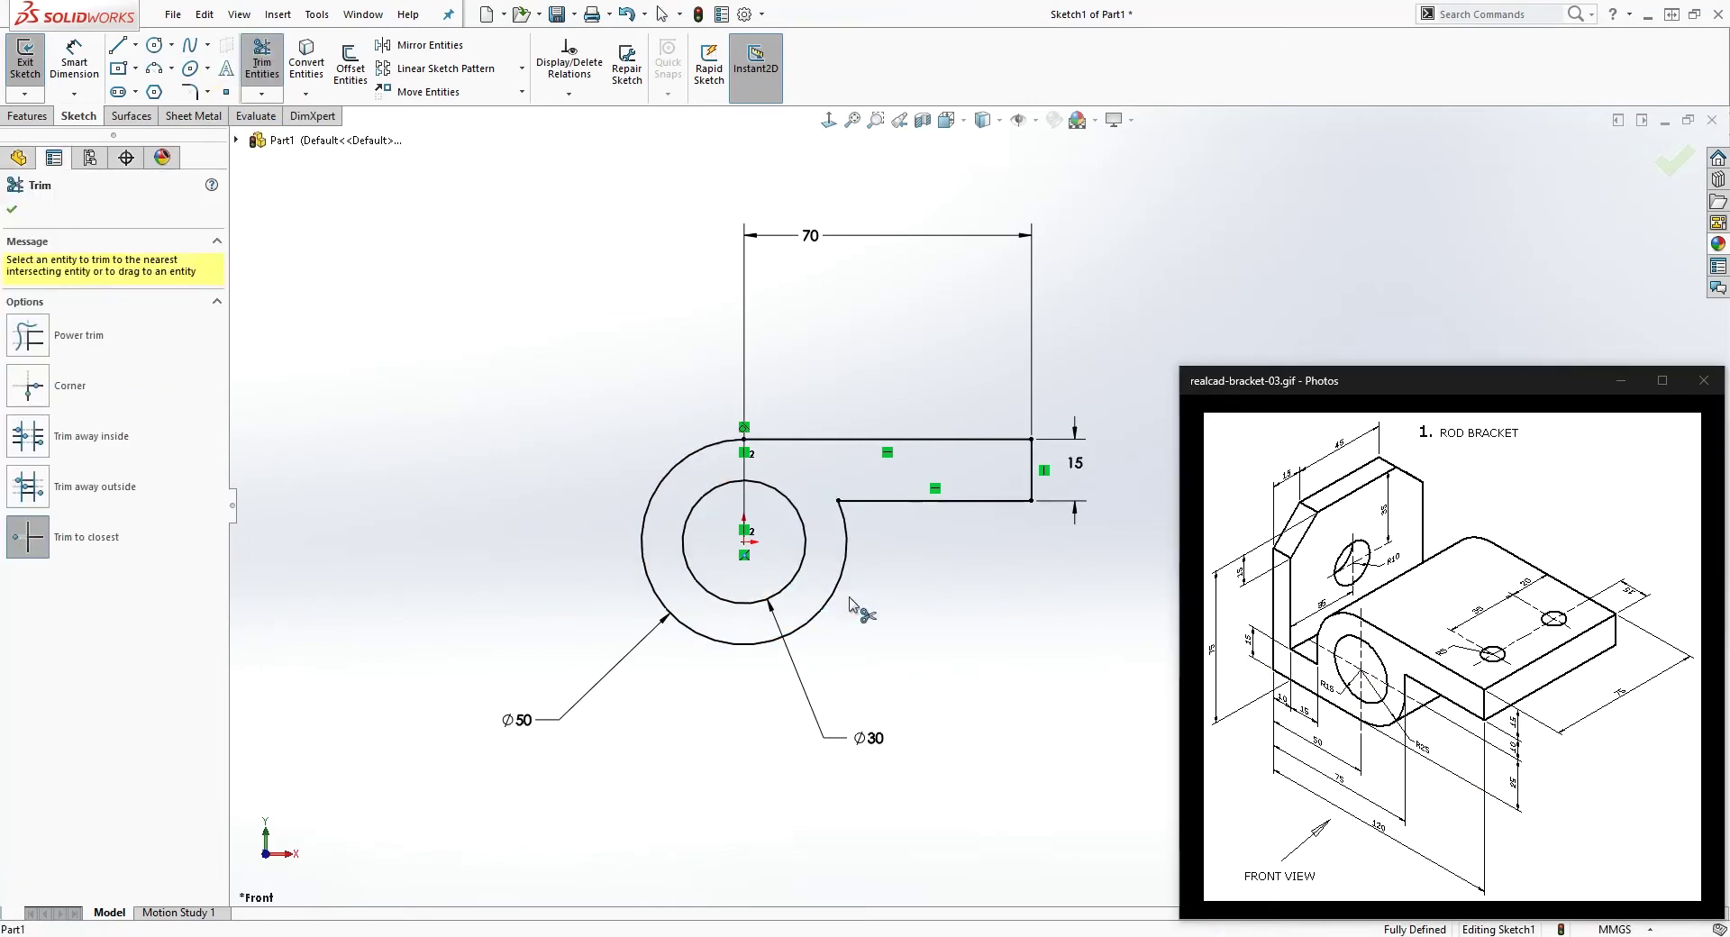
scroll(1000, 657, "down", 2)
key("Escape")
- Draw the L-shaped upright: from the circle's bottom left, up, right, down, back to the circle
left_click(461, 572)
key("l")
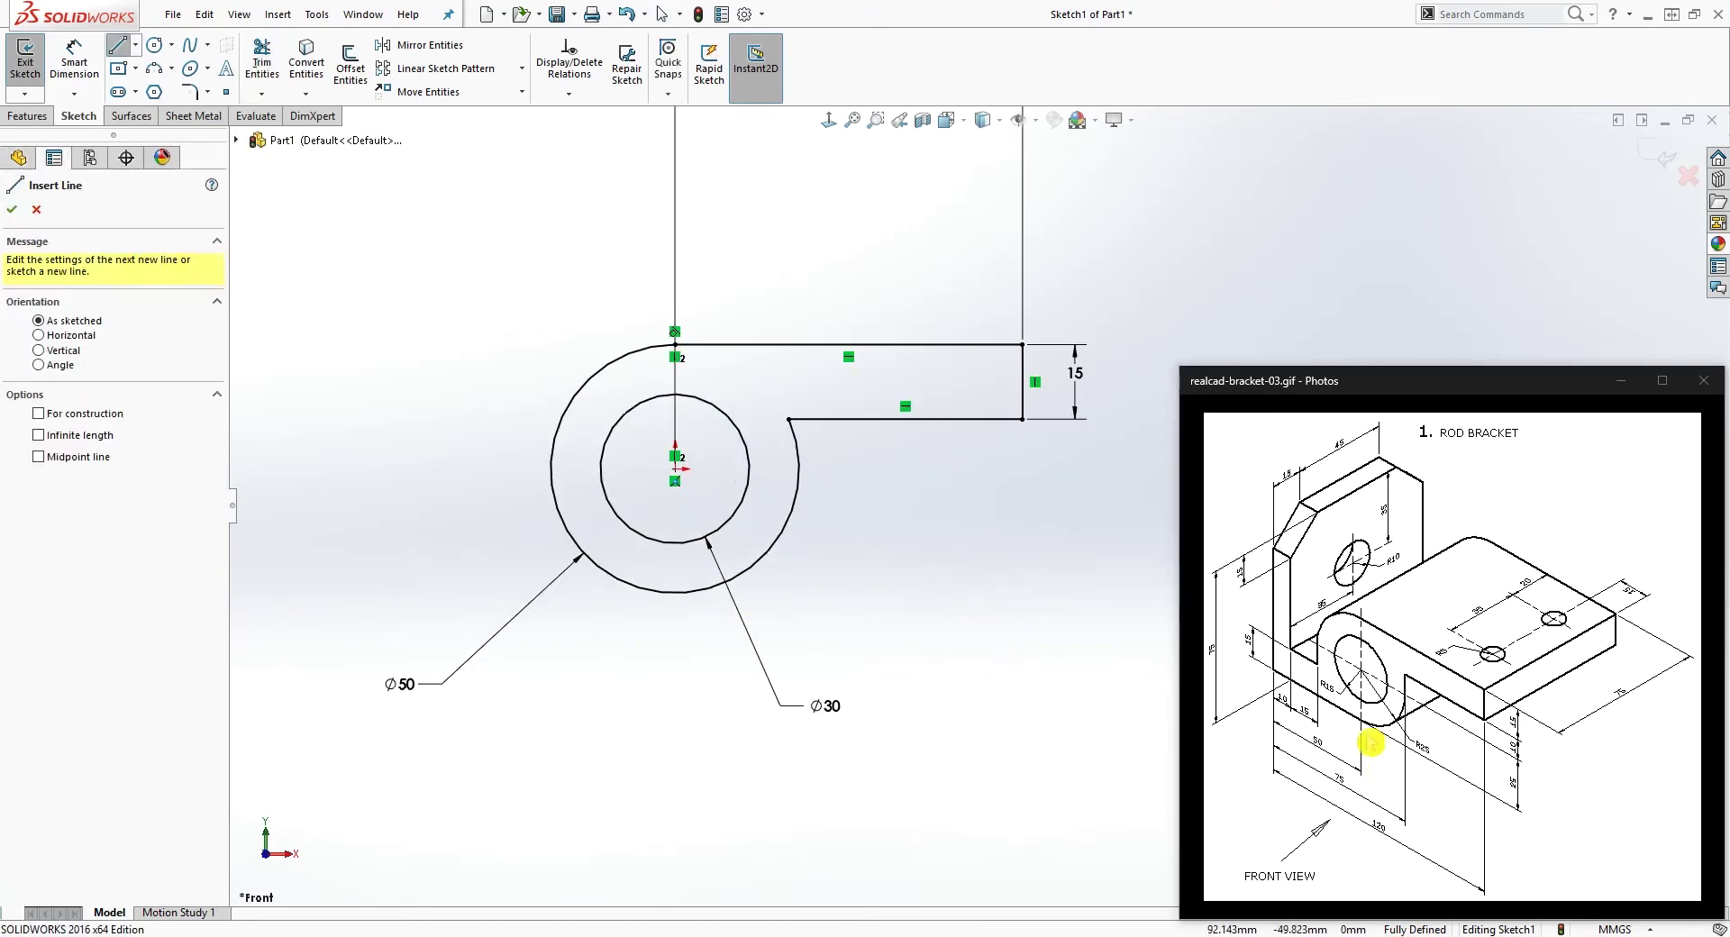
scroll(964, 523, "up", 3)
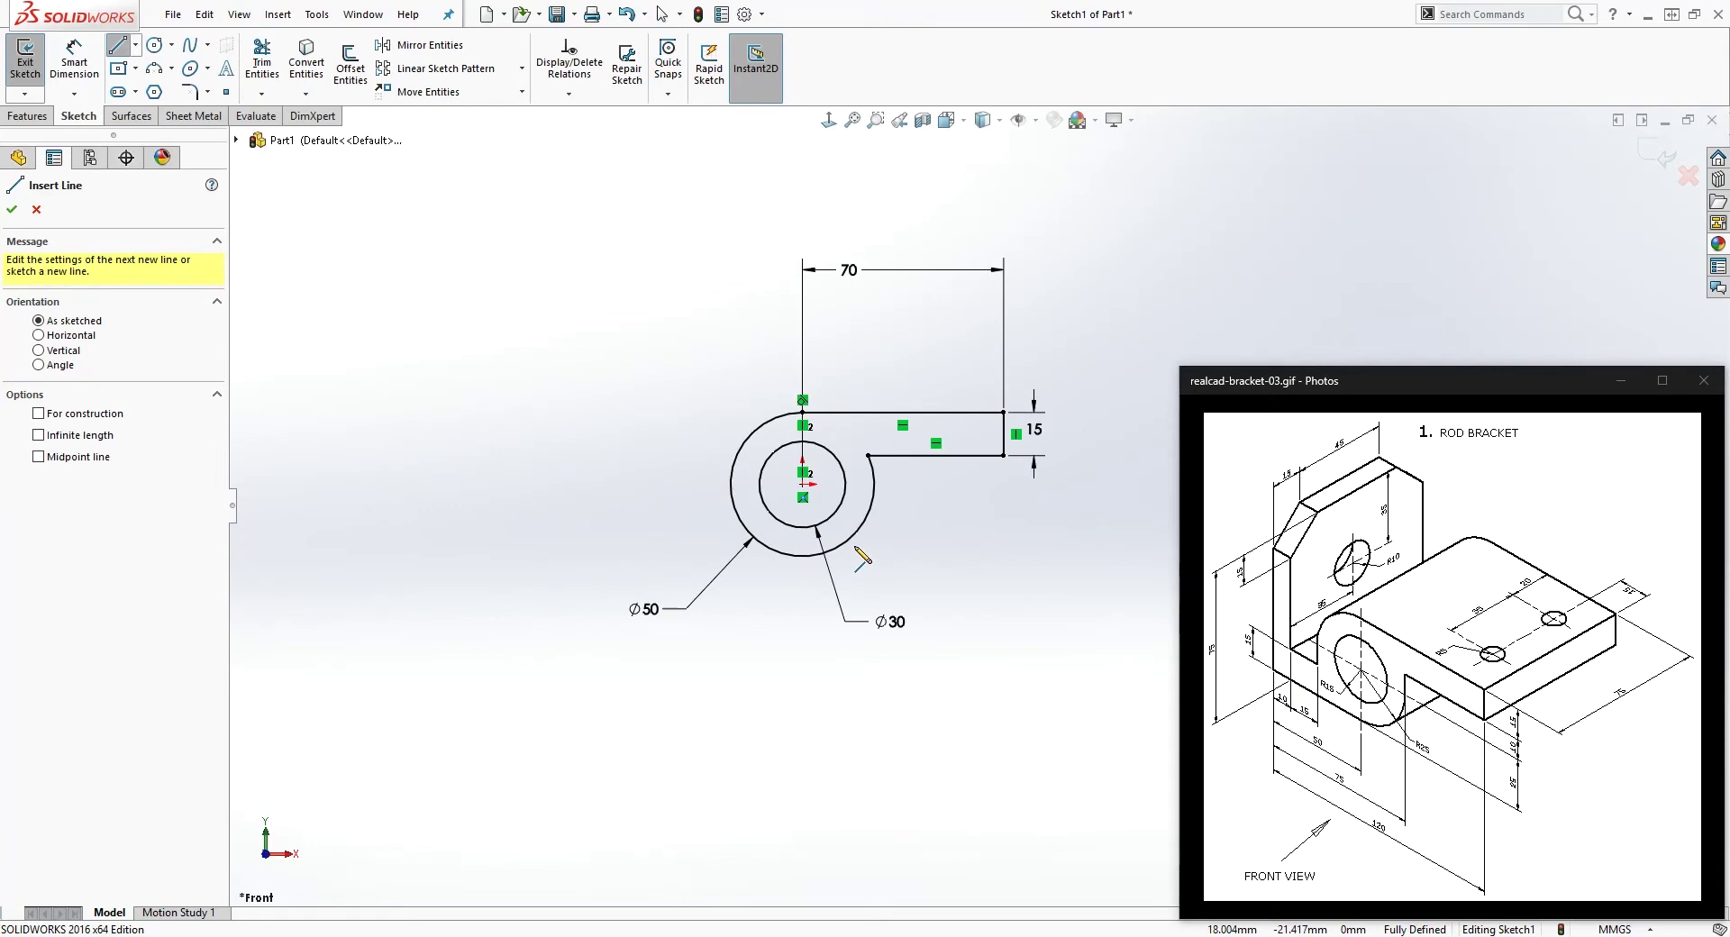
left_click(803, 556)
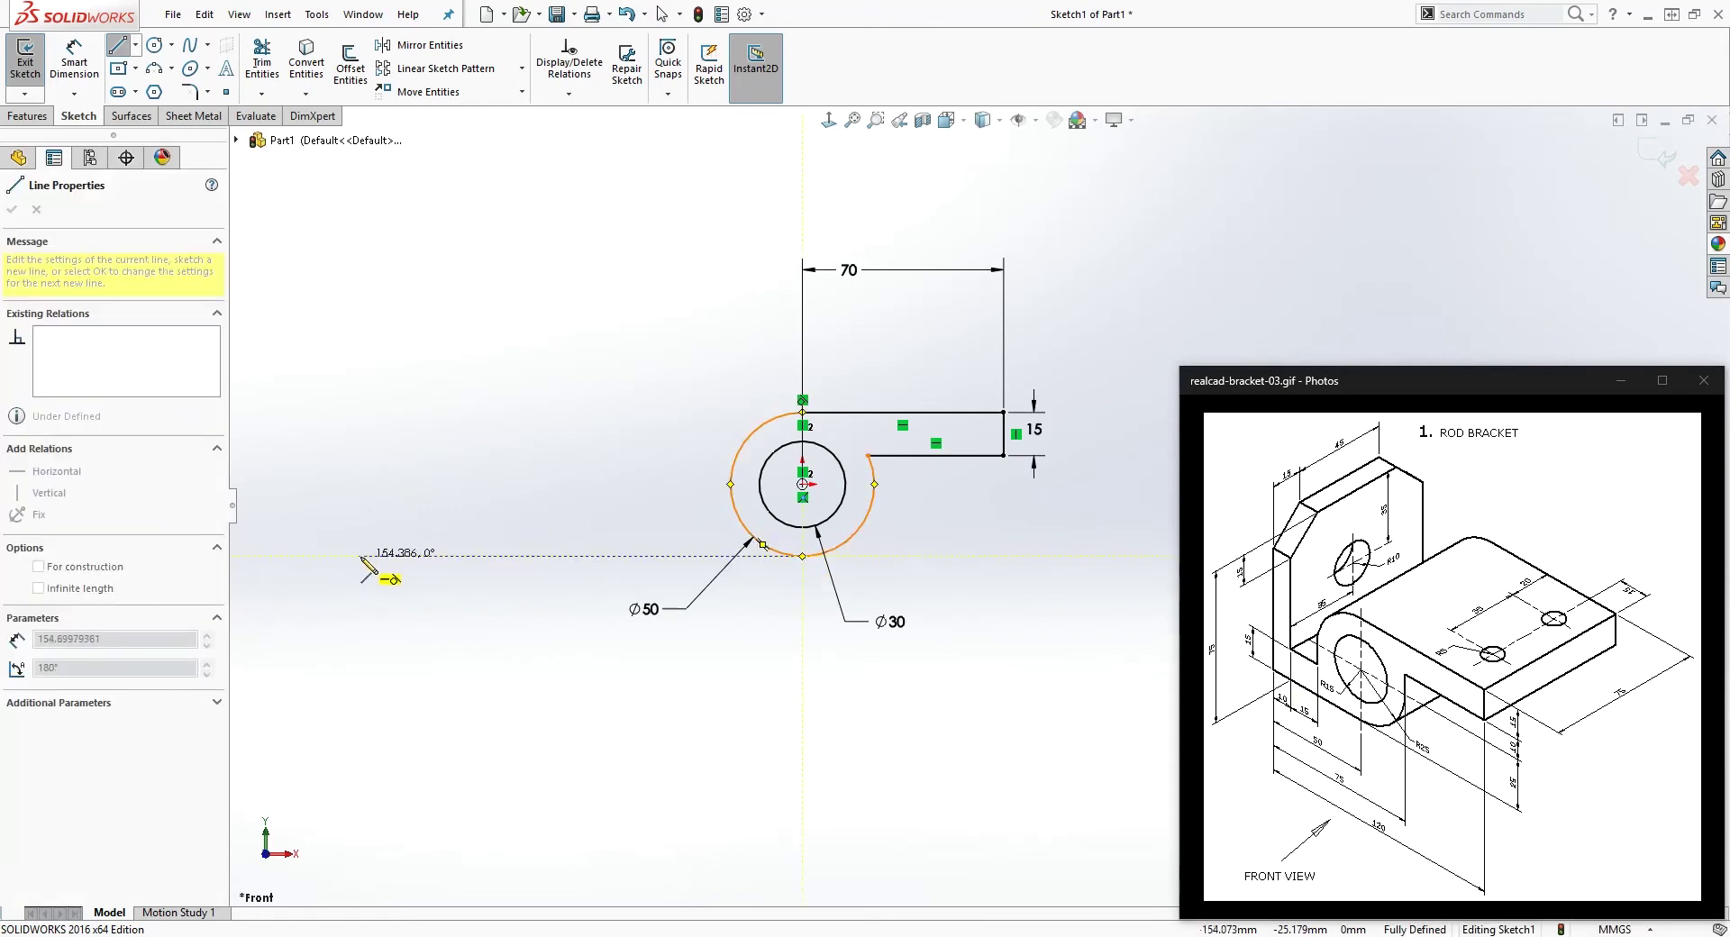
left_click(383, 556)
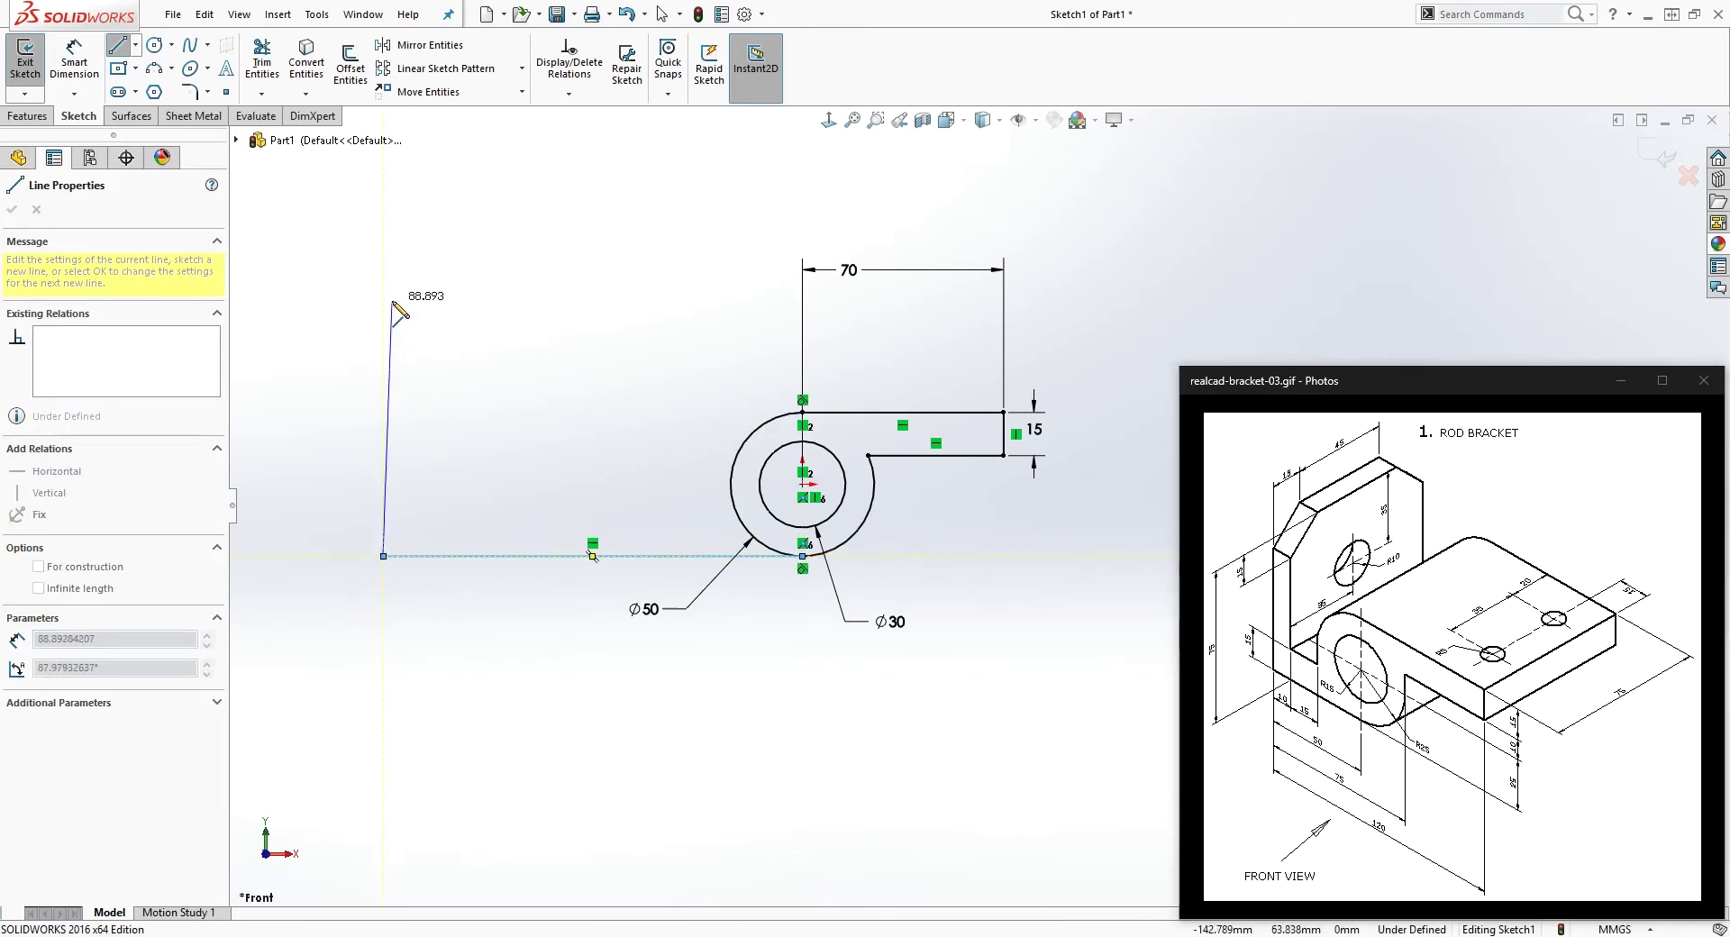
left_click(384, 272)
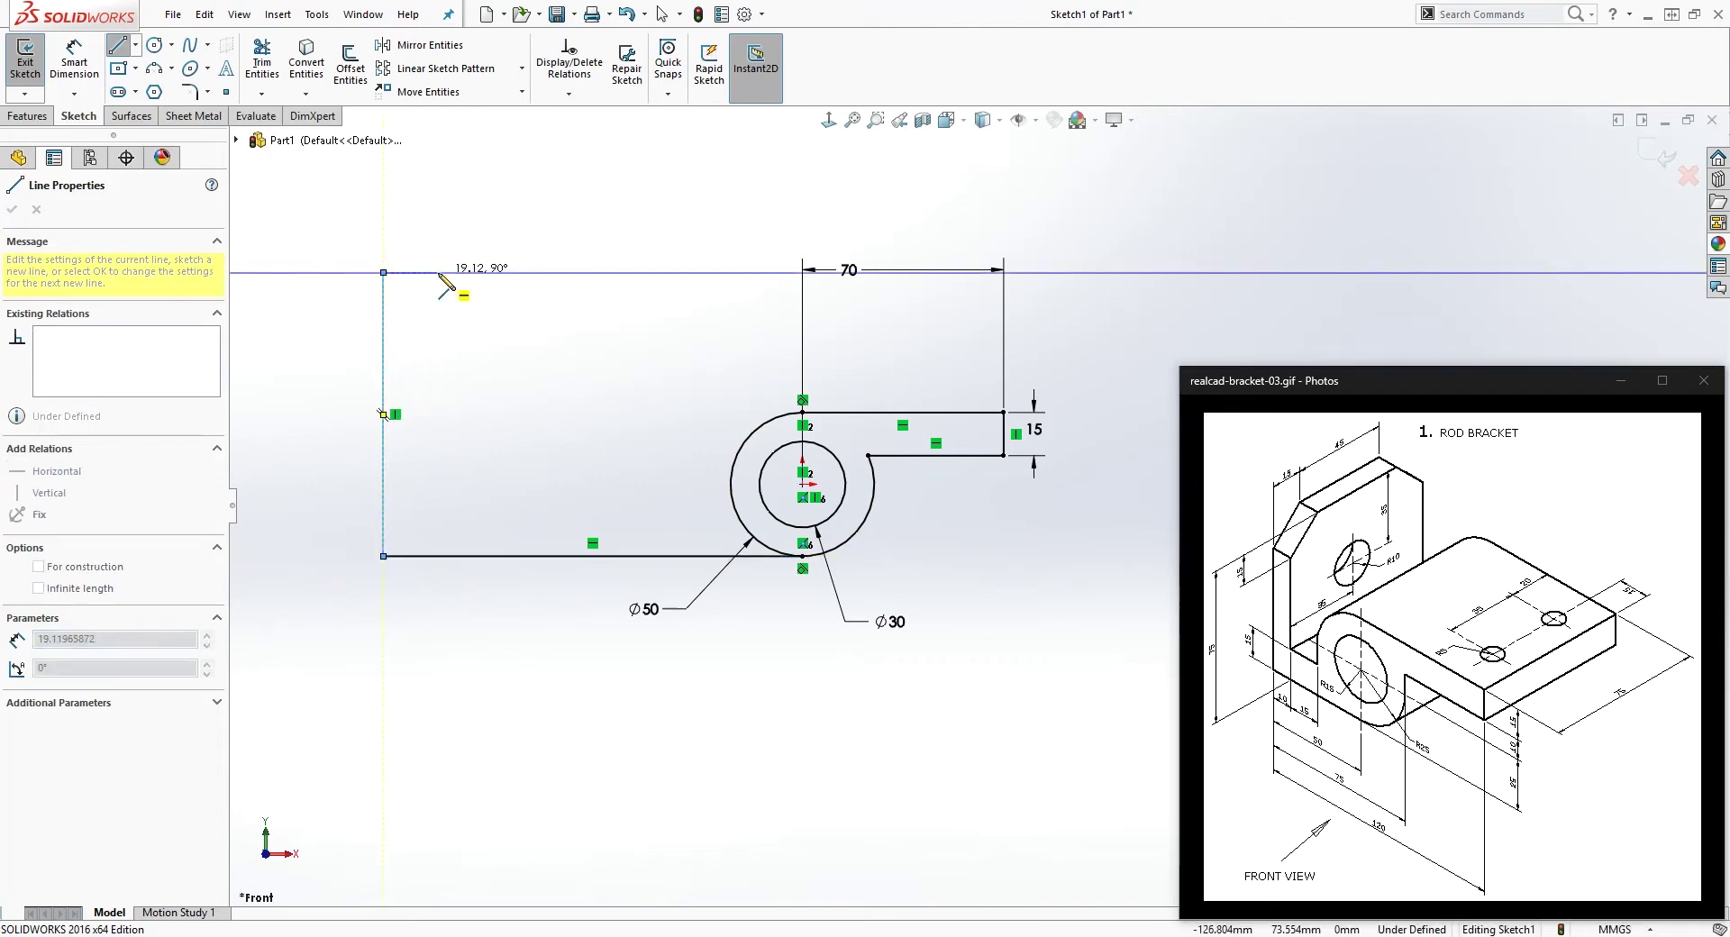
left_click(431, 272)
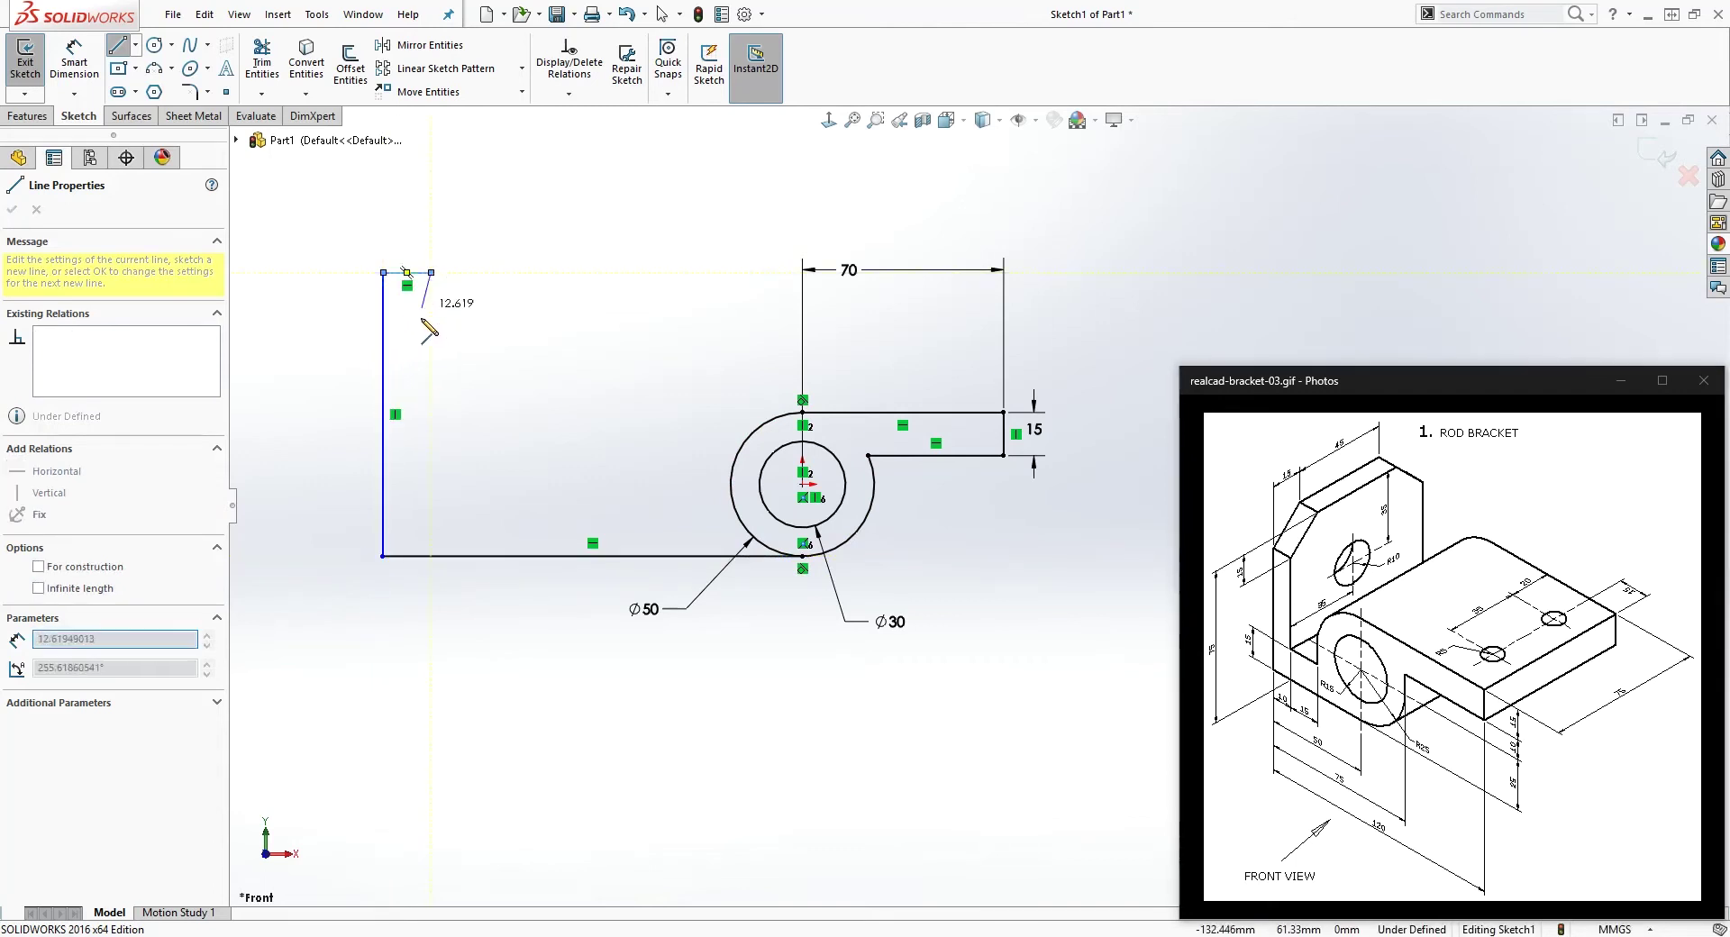
left_click(431, 510)
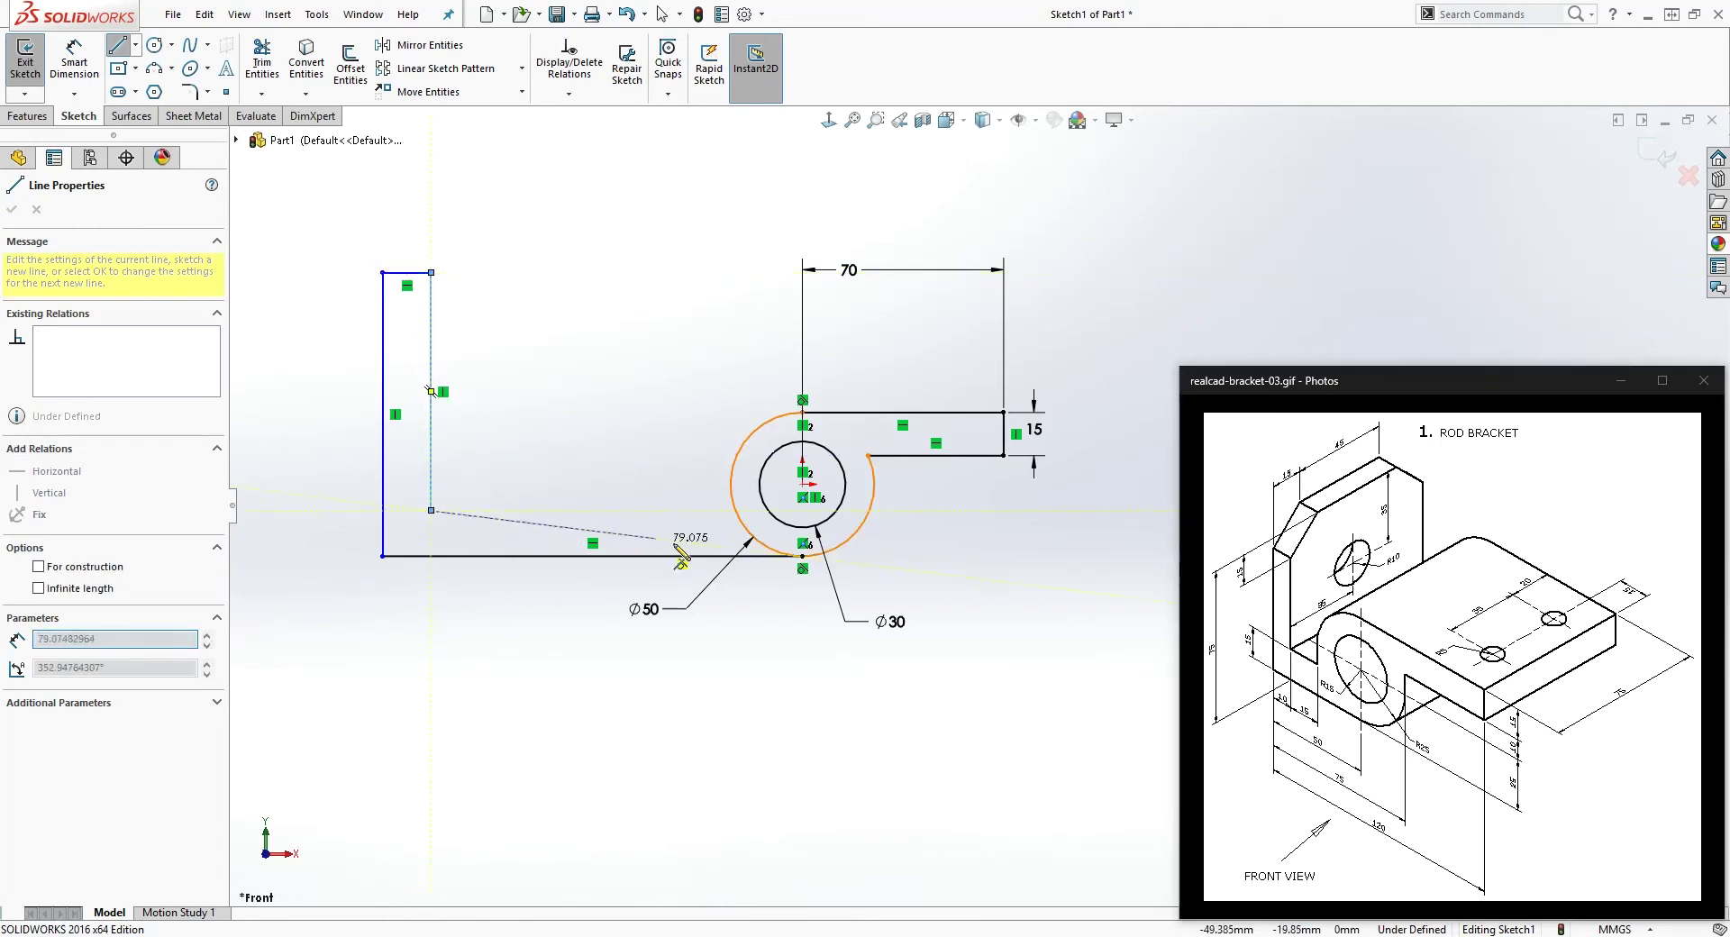
left_click(743, 511)
key("Escape")
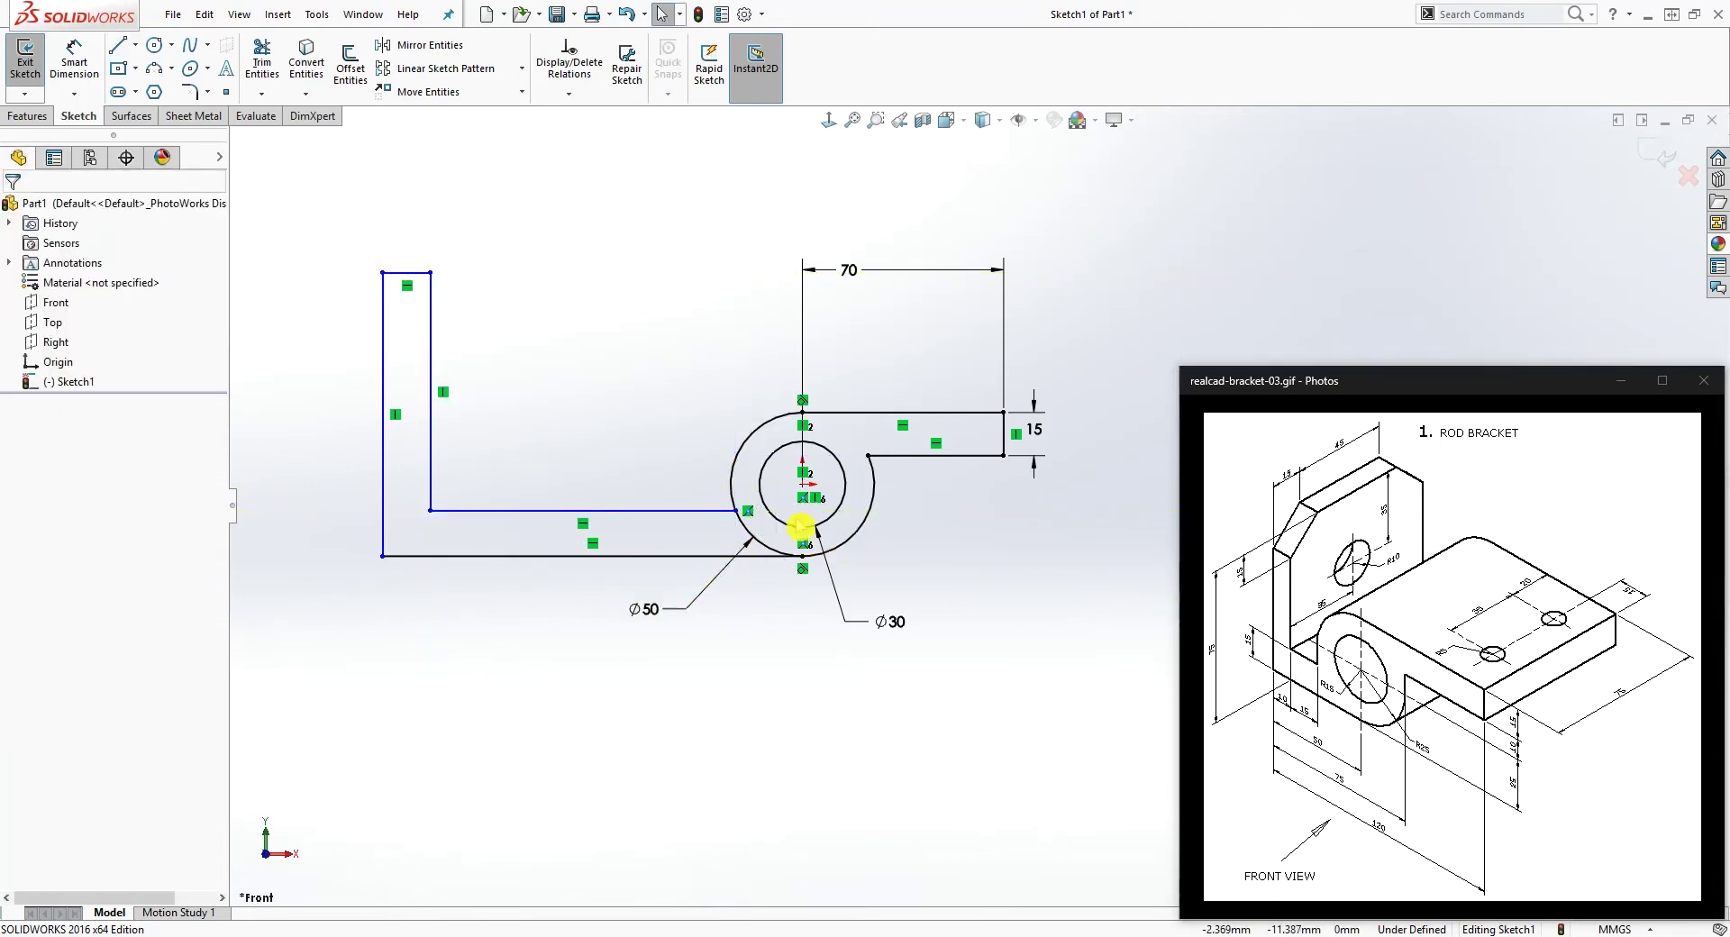
scroll(738, 509, "up", 4)
scroll(771, 559, "down", 4)
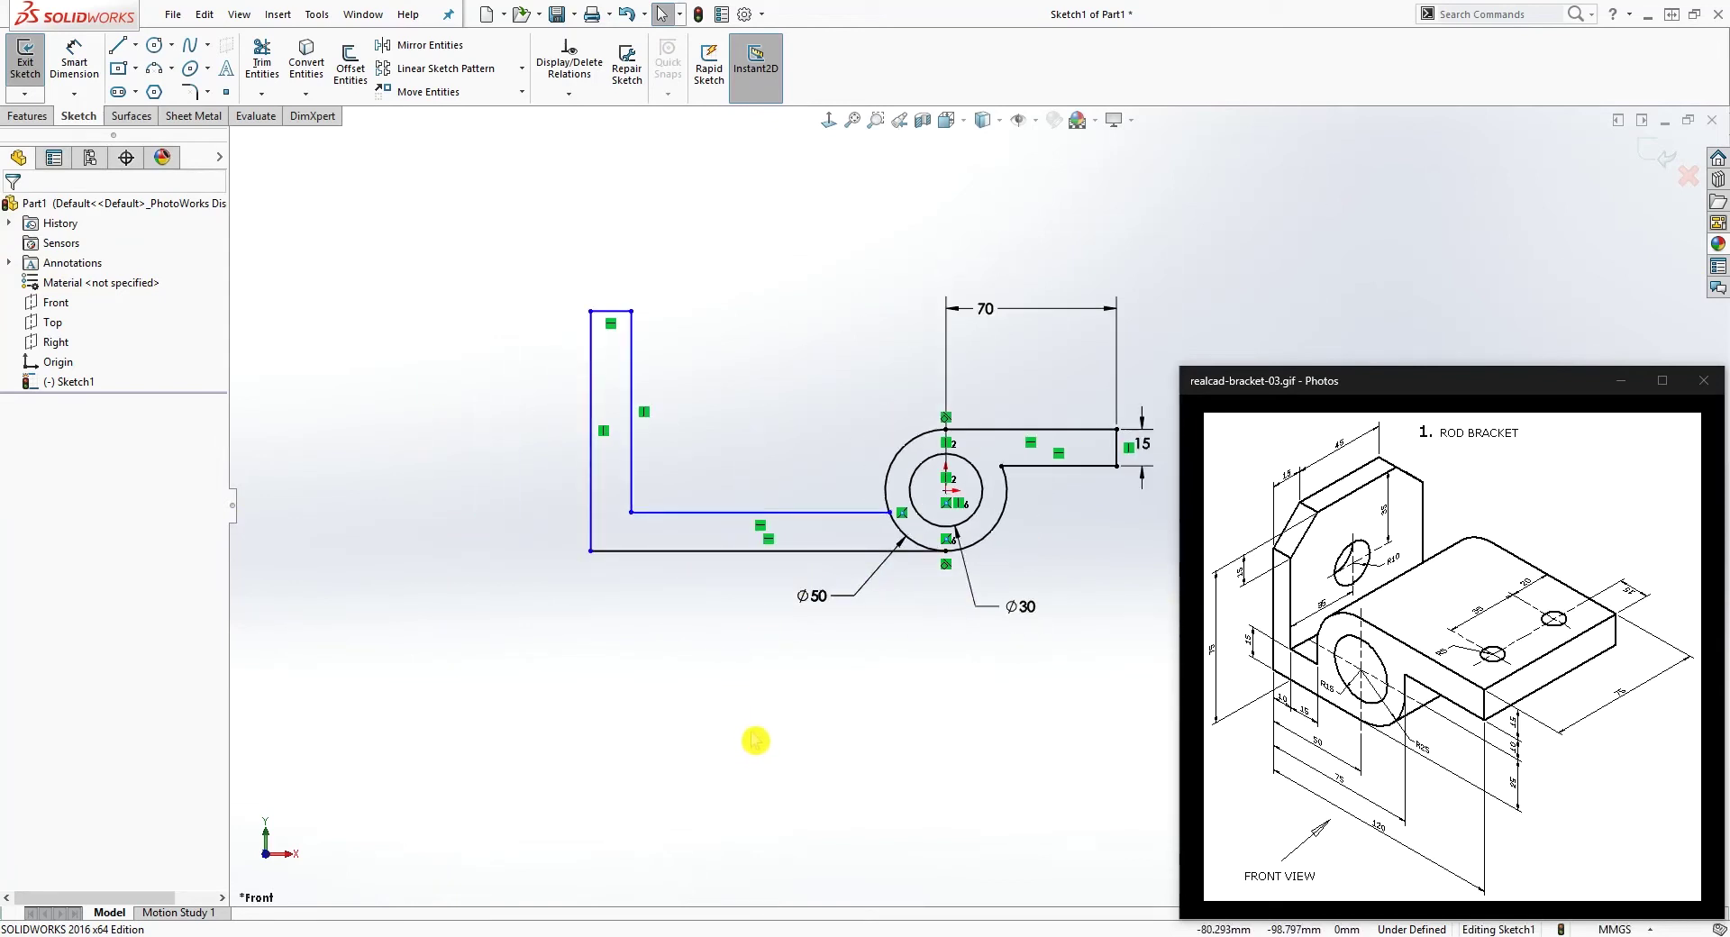
- Dimension the gap between the two lower horizontal lines to 15
key("d")
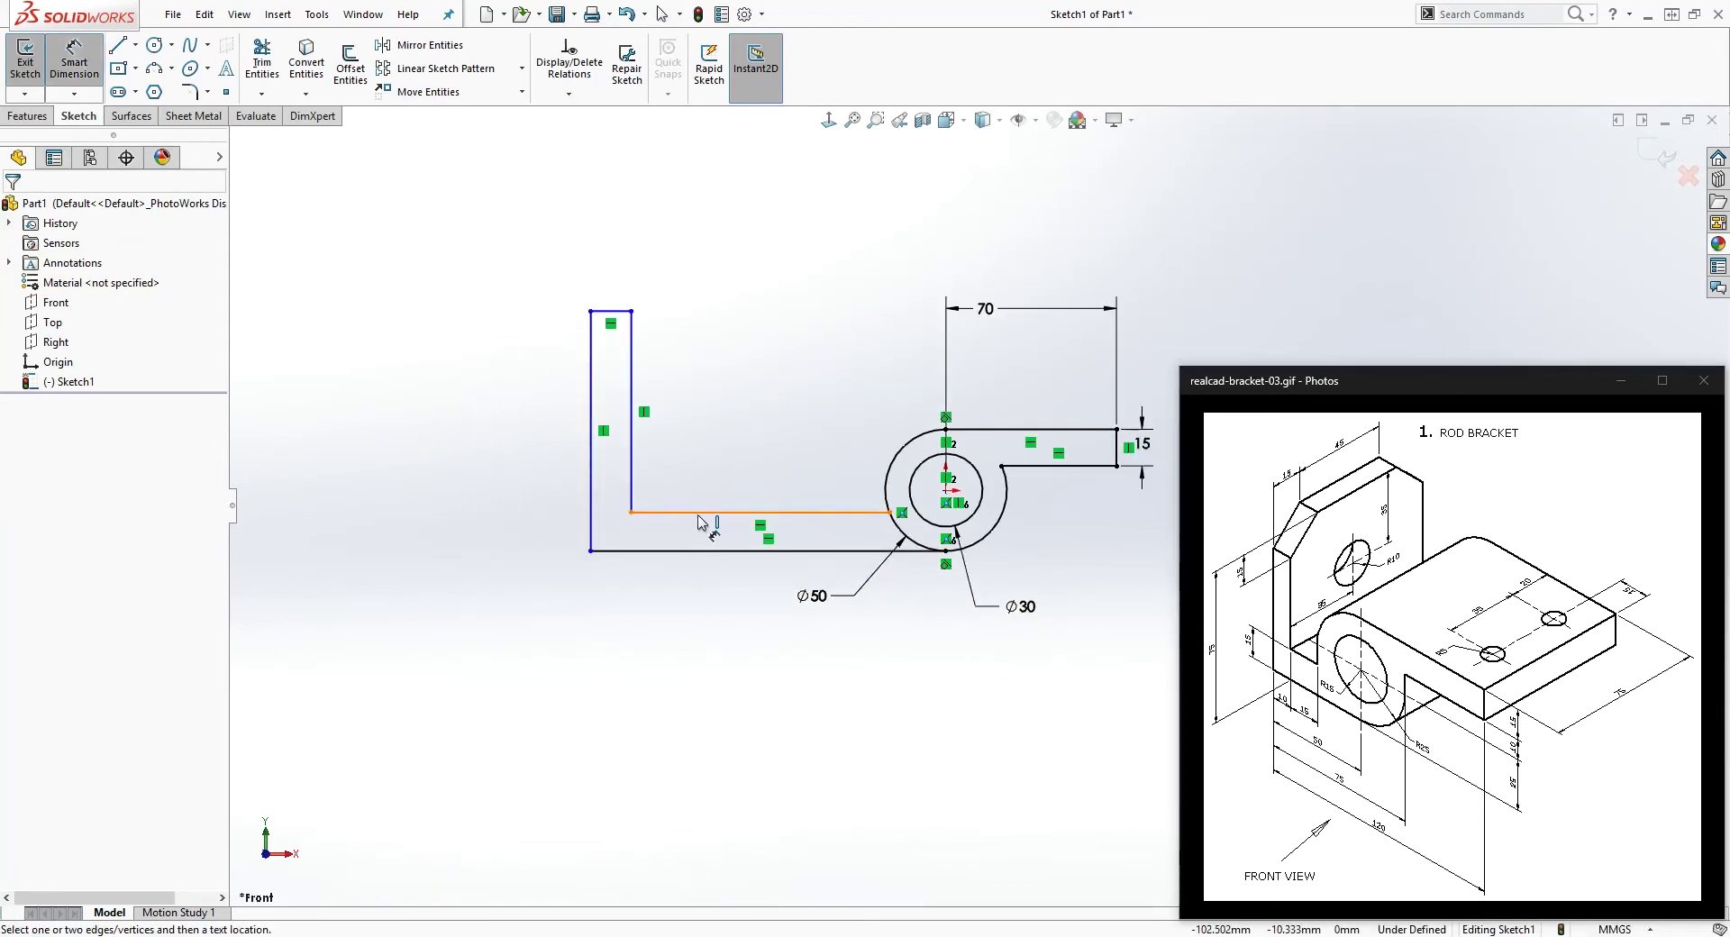
left_click(694, 550)
left_click(695, 513)
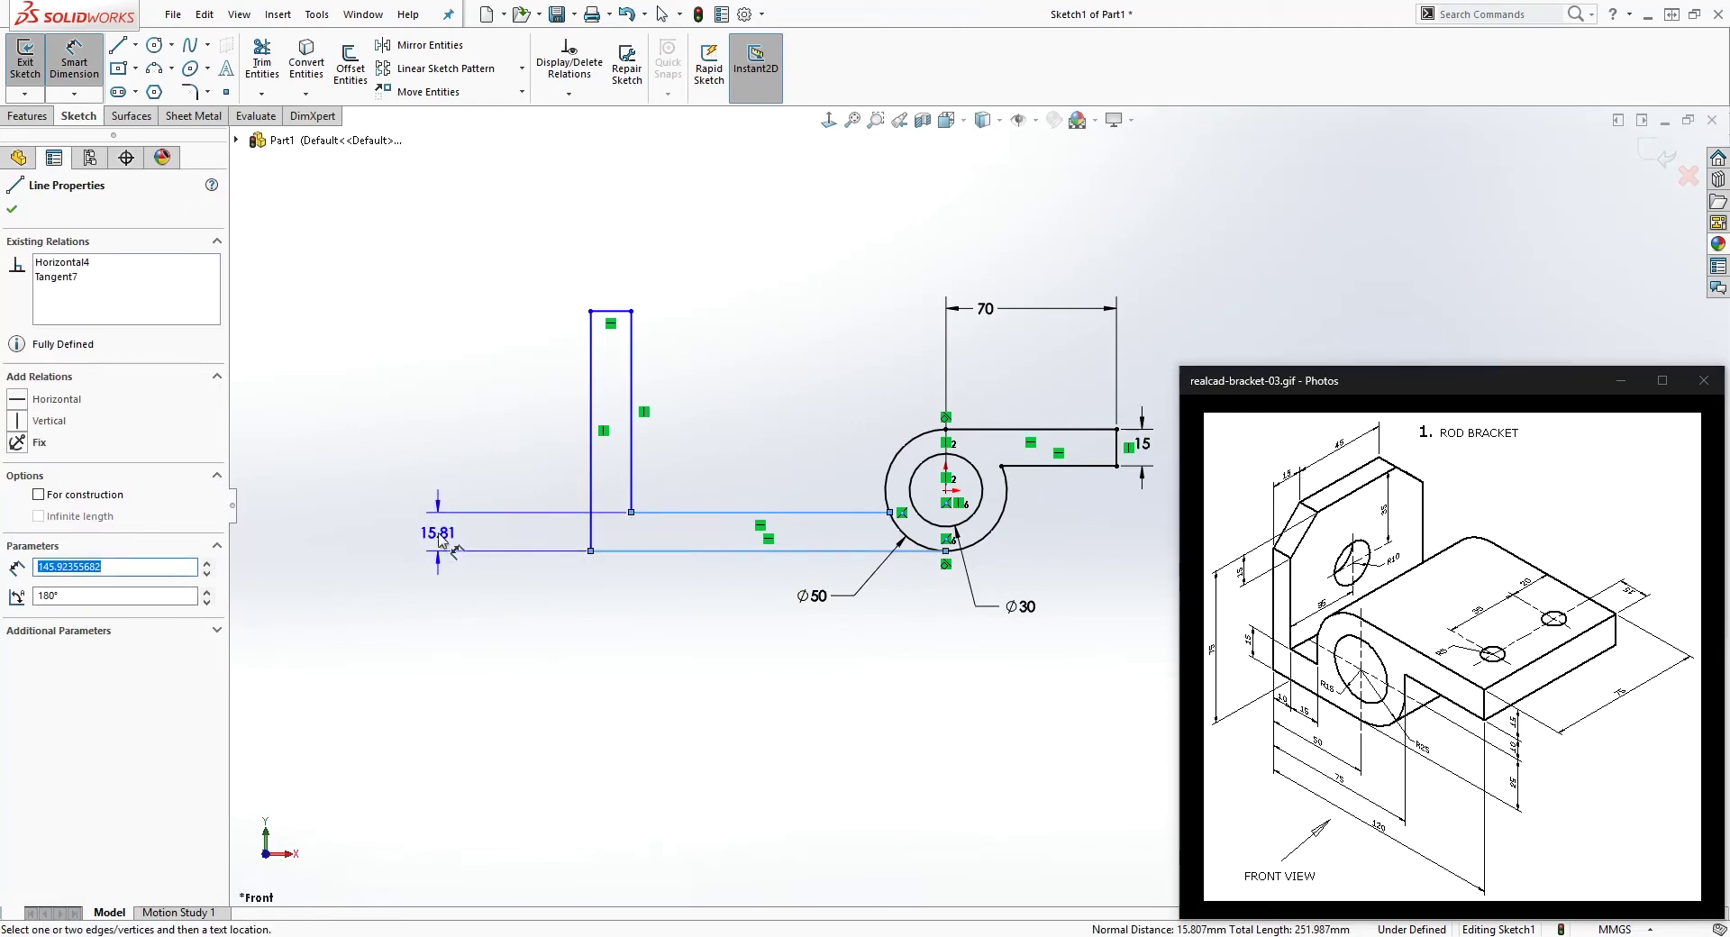
left_click(439, 540)
type("15")
key("Return")
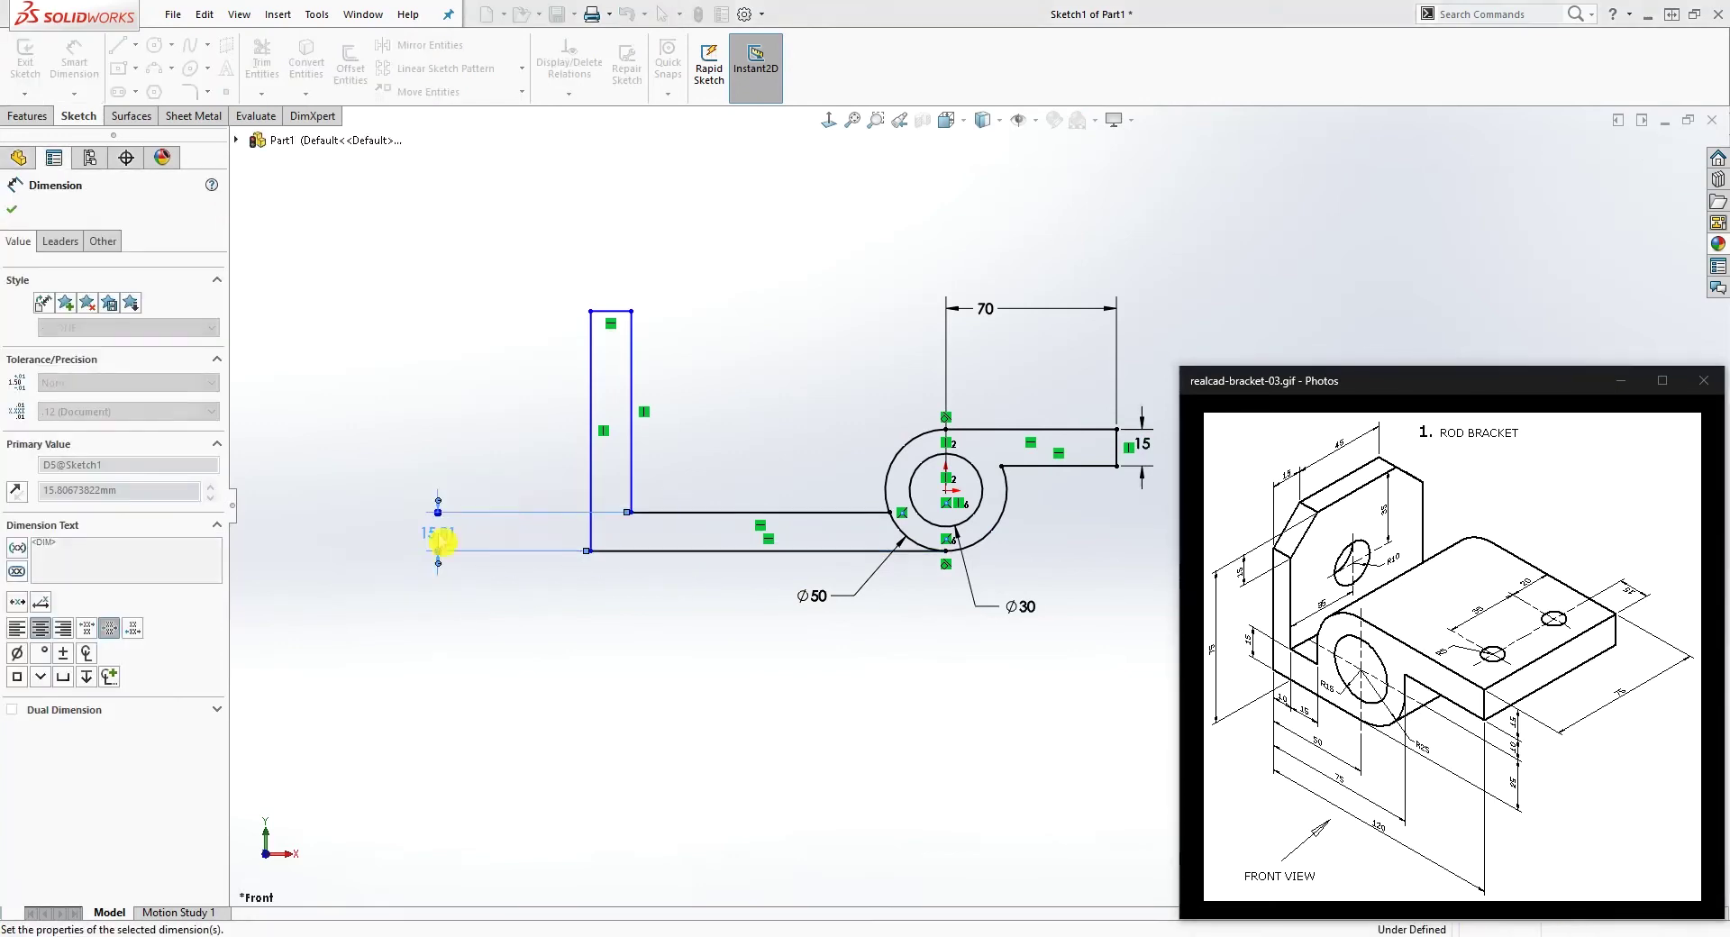
key("Escape")
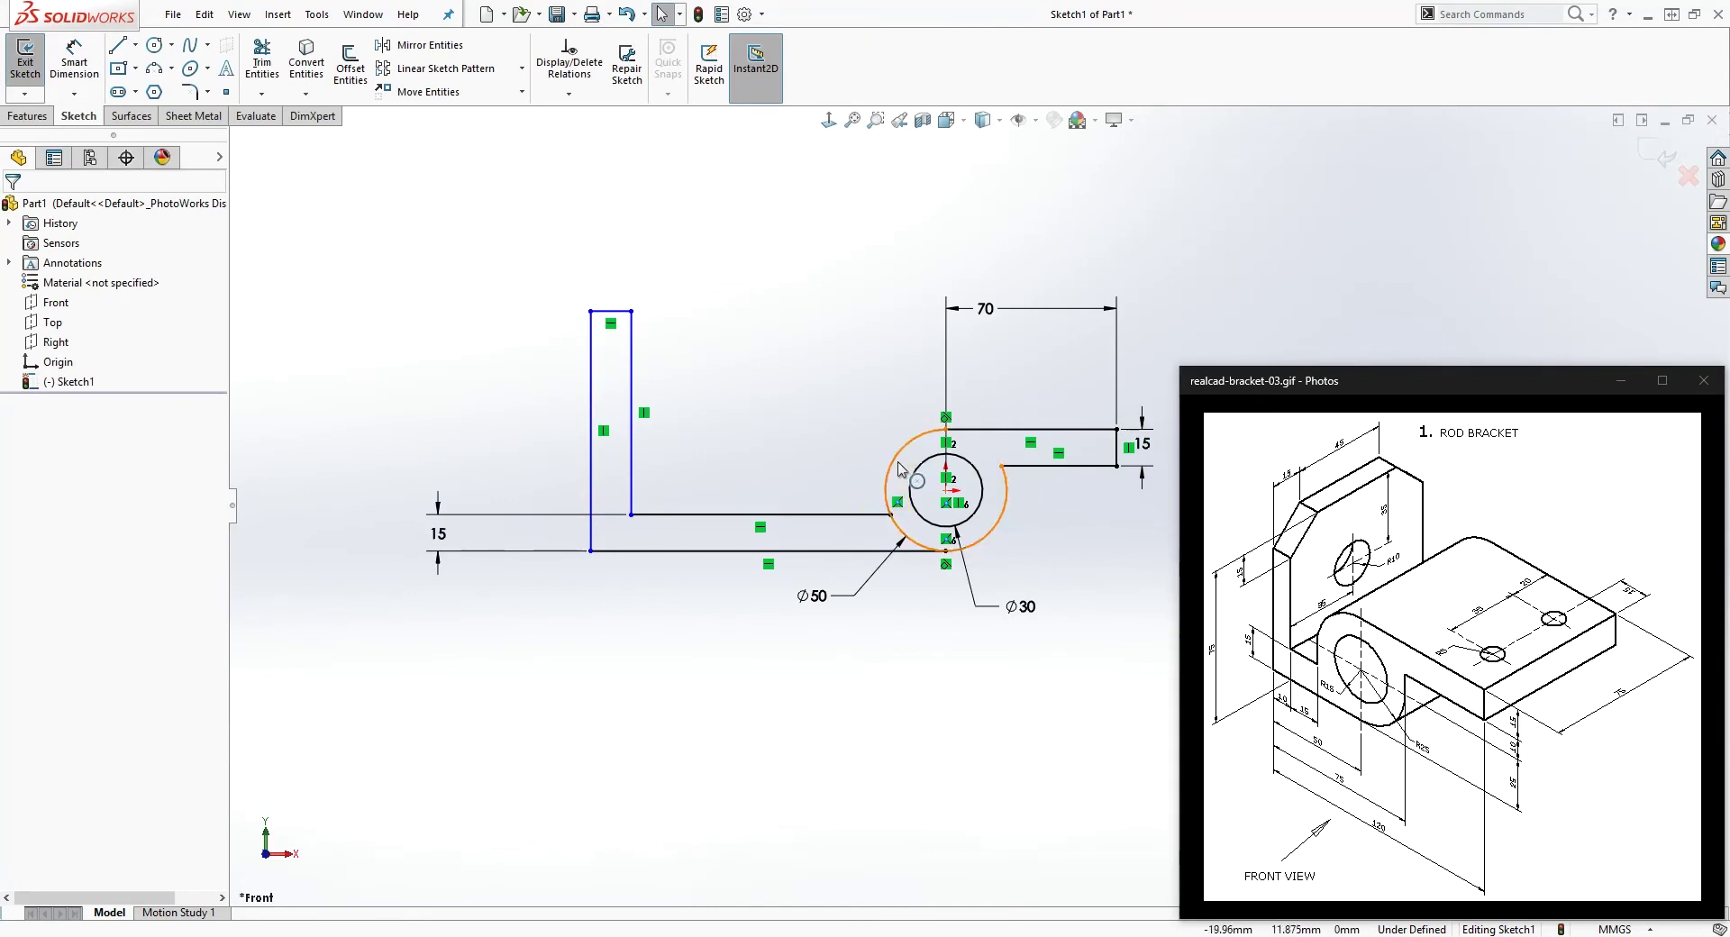
- Set the horizontal distance from the circle centre to the upright's bottom-left corner to 50
right_click_drag(919, 694, 946, 502)
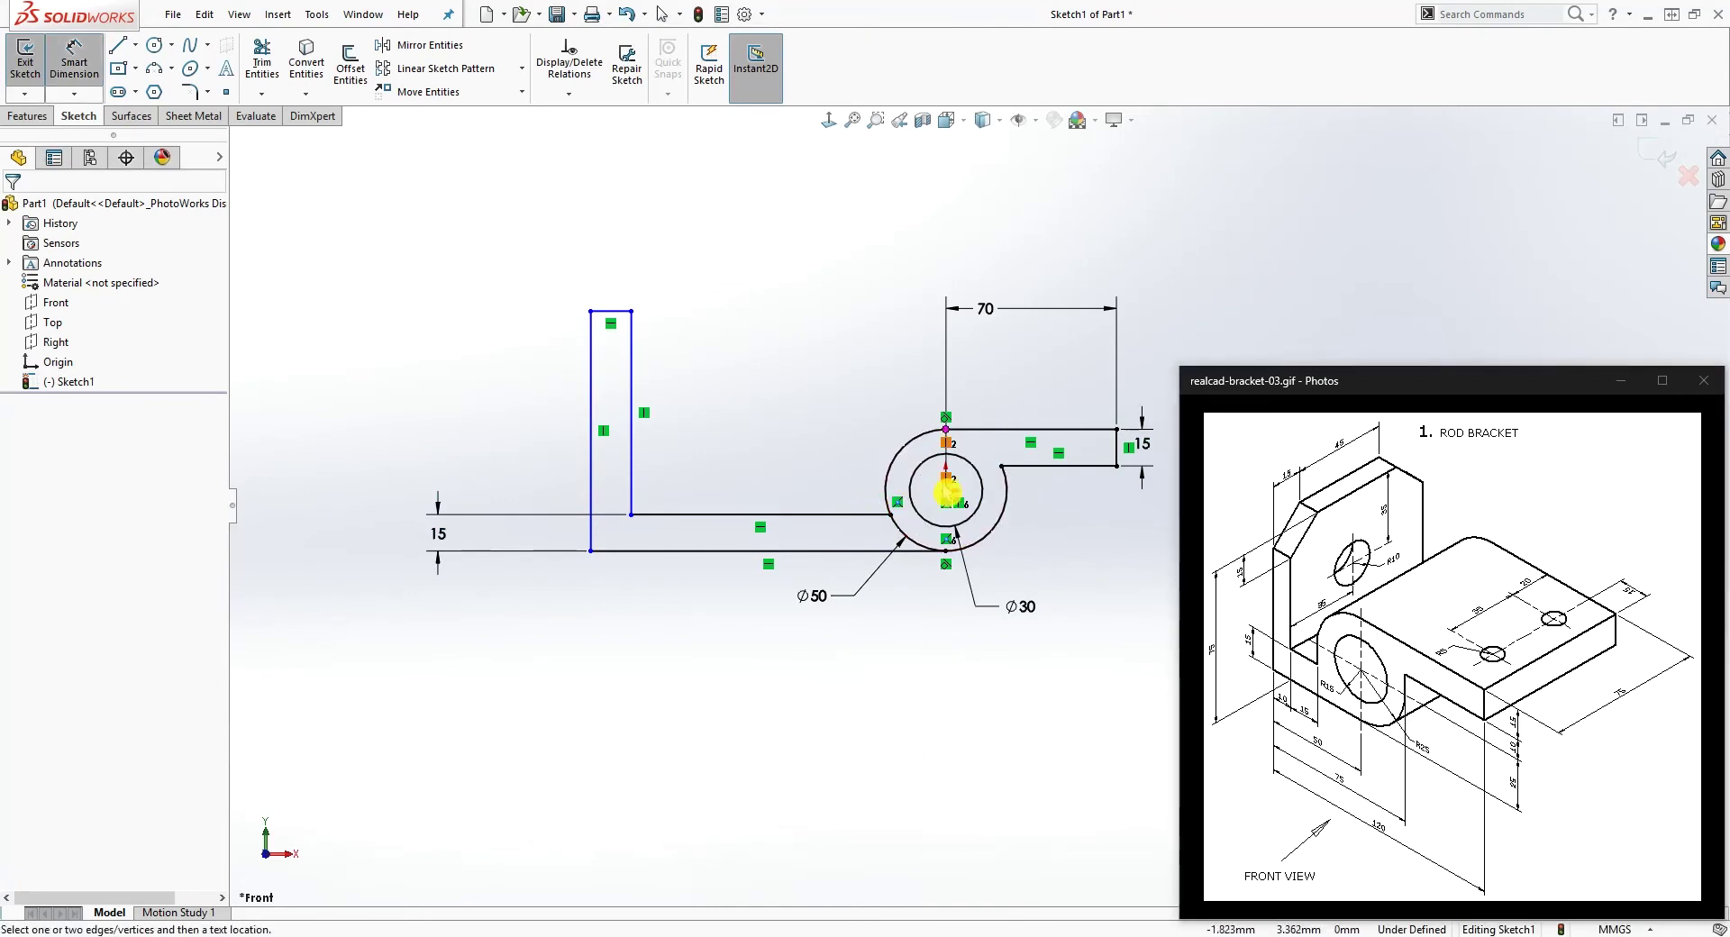
left_click(946, 491)
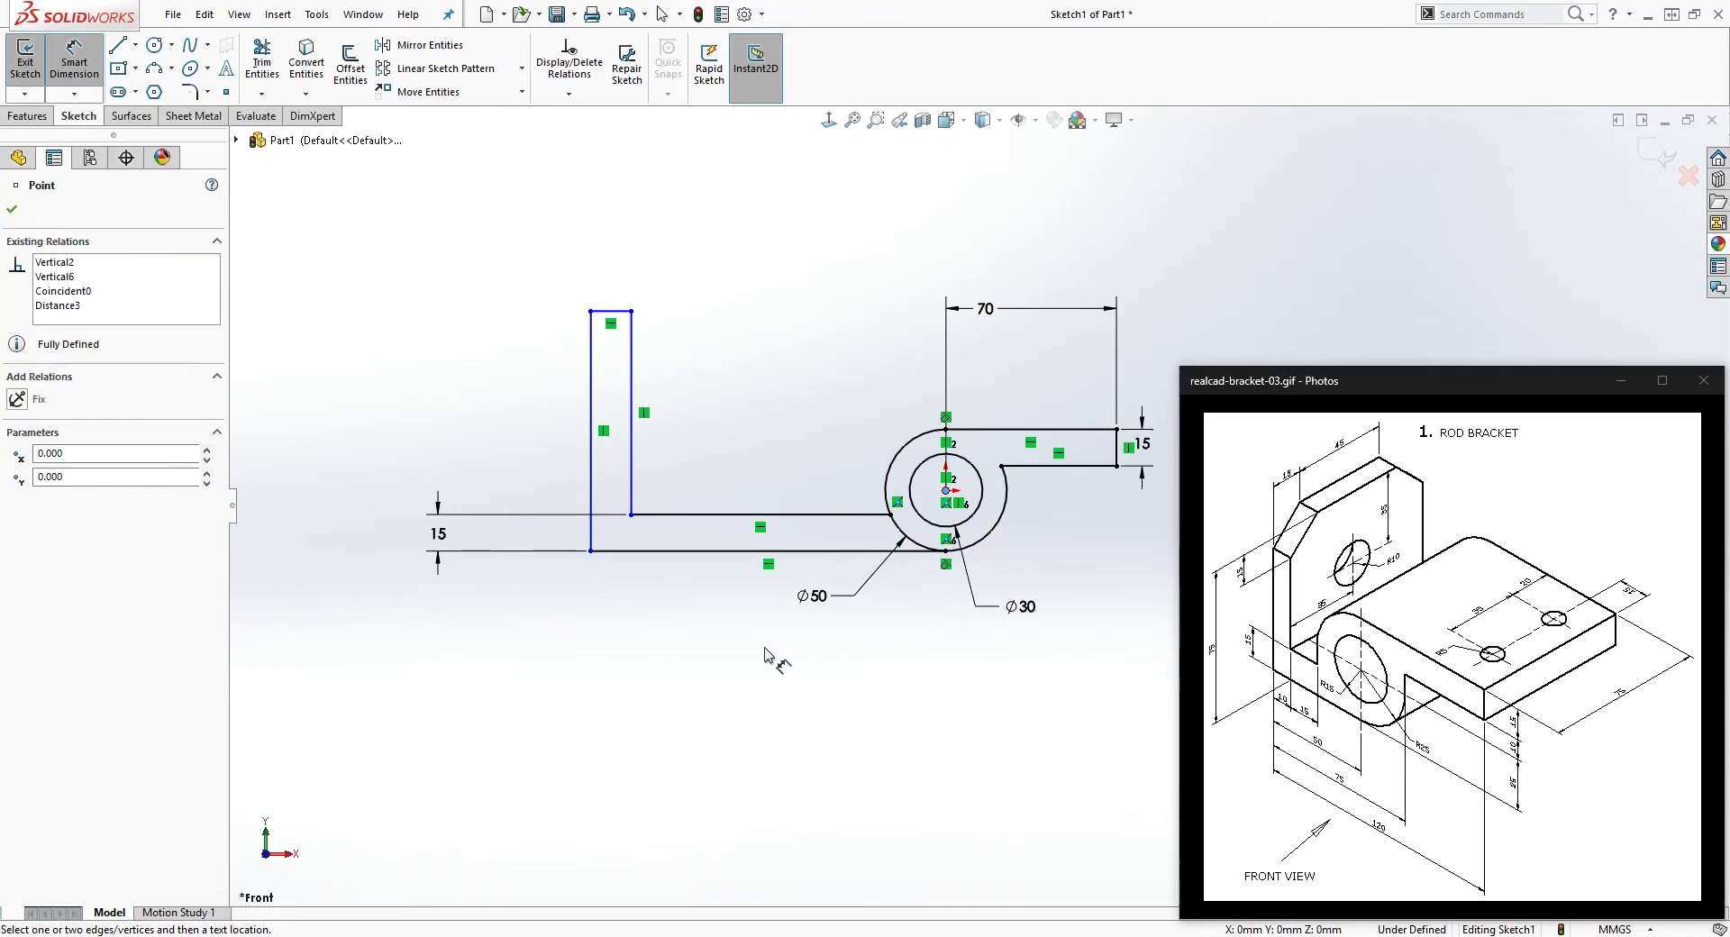
left_click(591, 551)
left_click(671, 692)
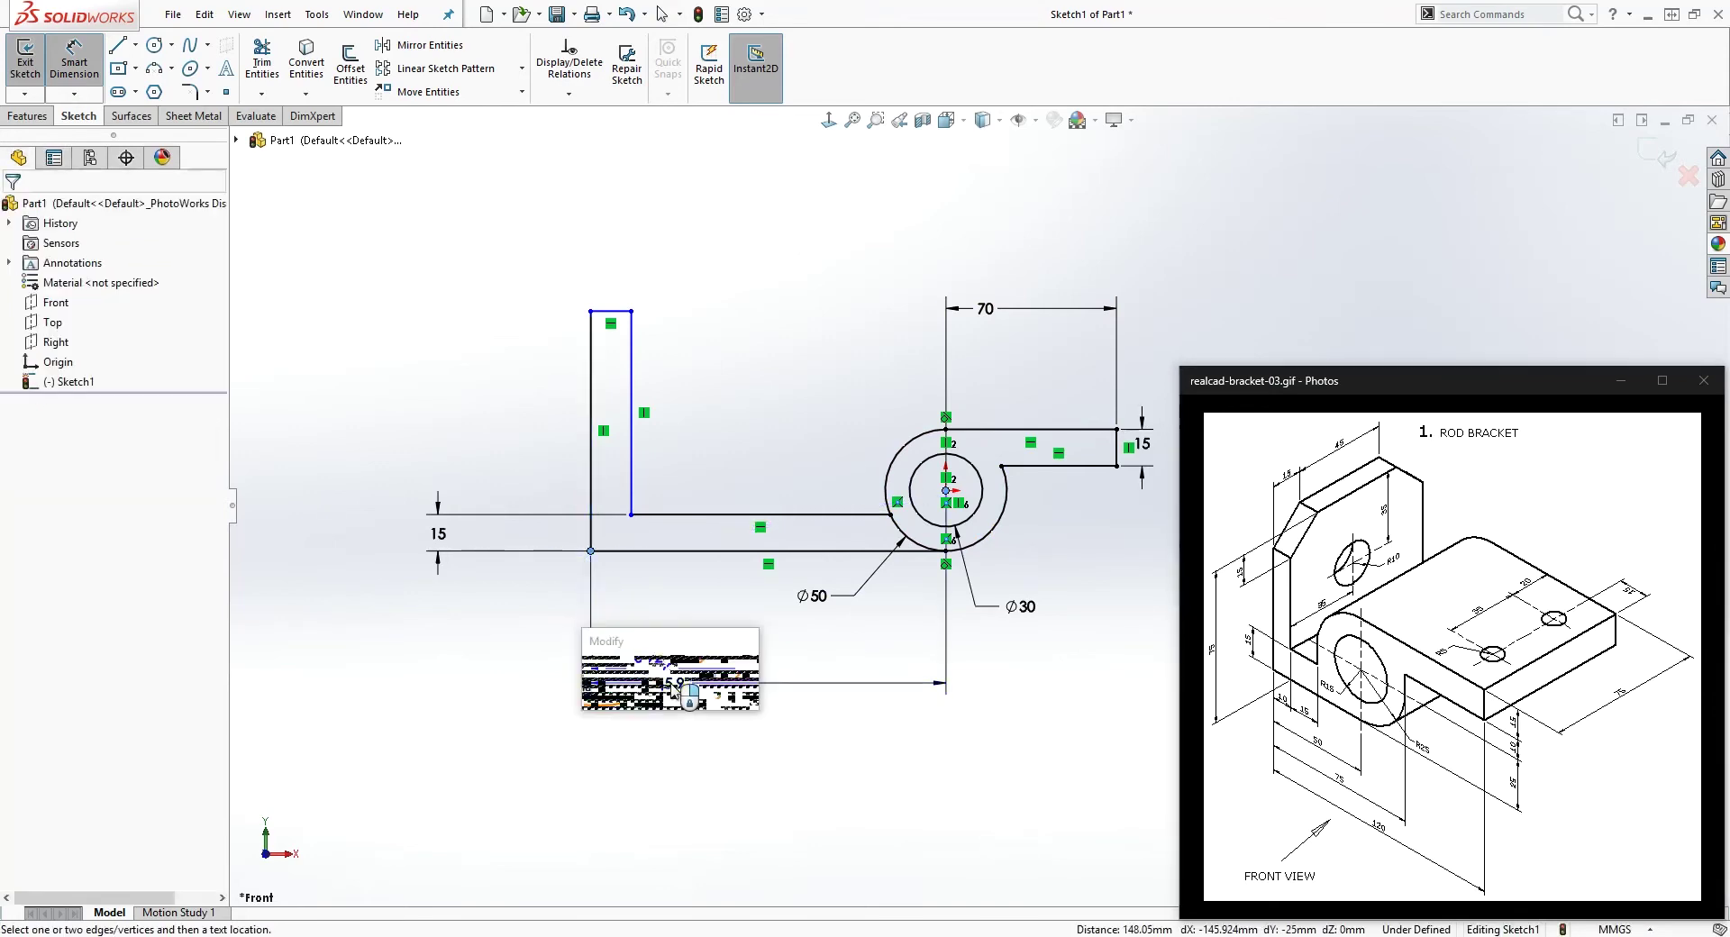
type("50")
key("Return")
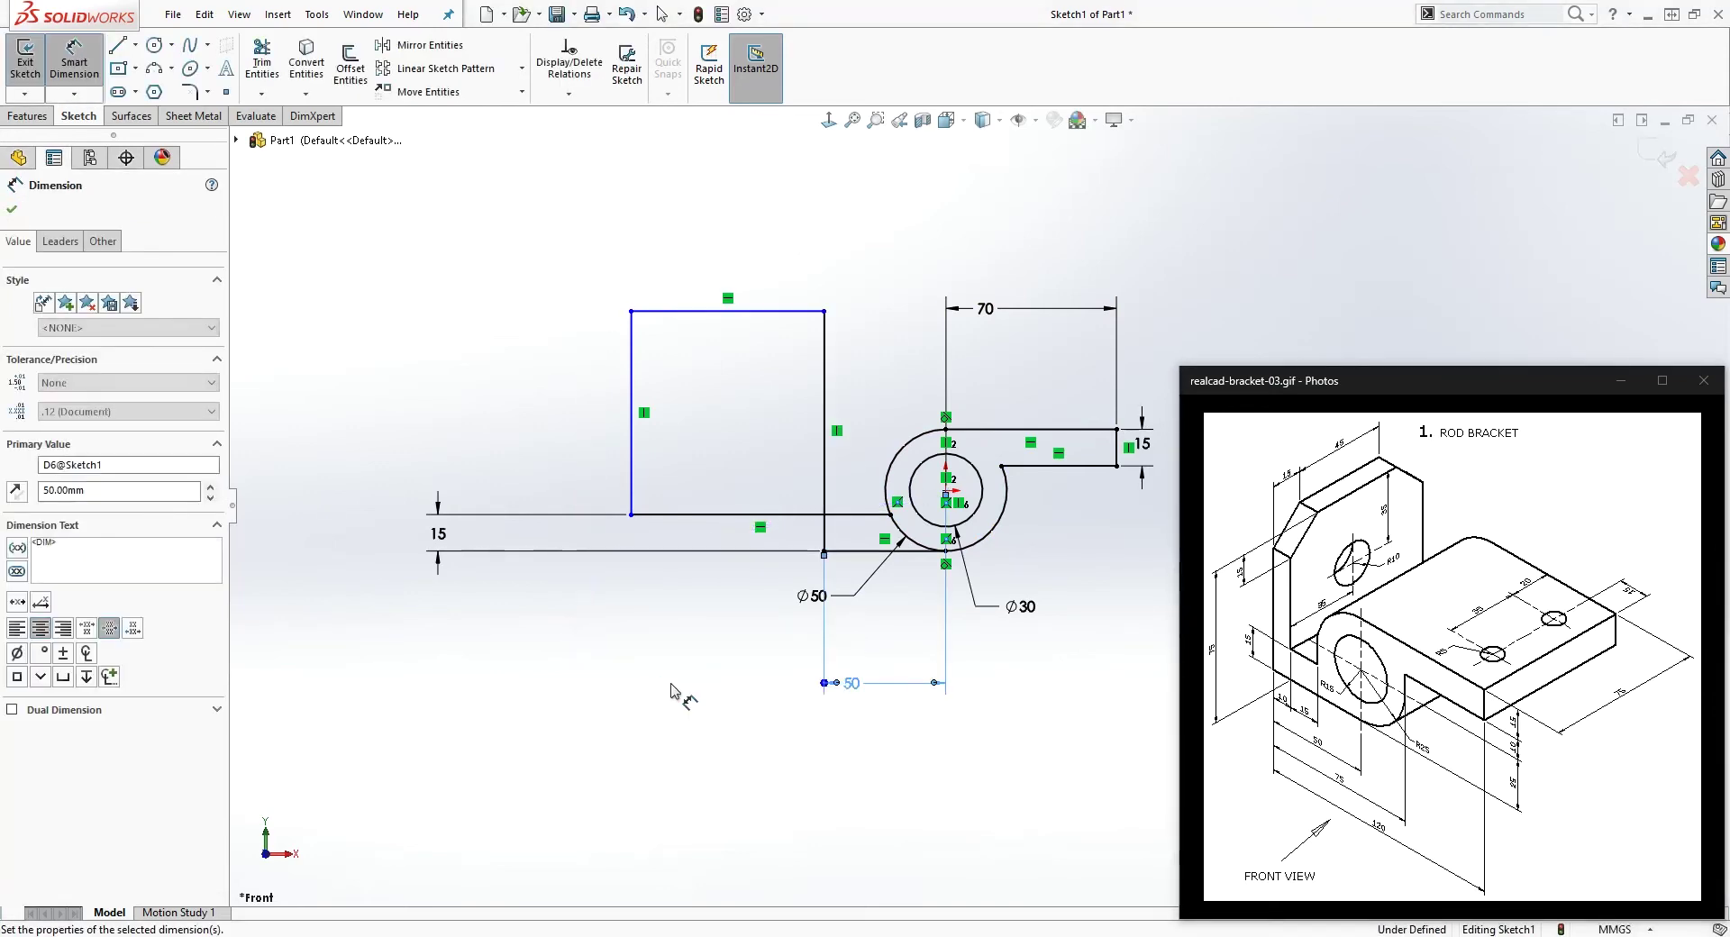
key("Escape")
- Narrow the upright by dragging its top corner right, and reposition the 15 dimension
left_click_drag(631, 311, 864, 339)
left_click(694, 538)
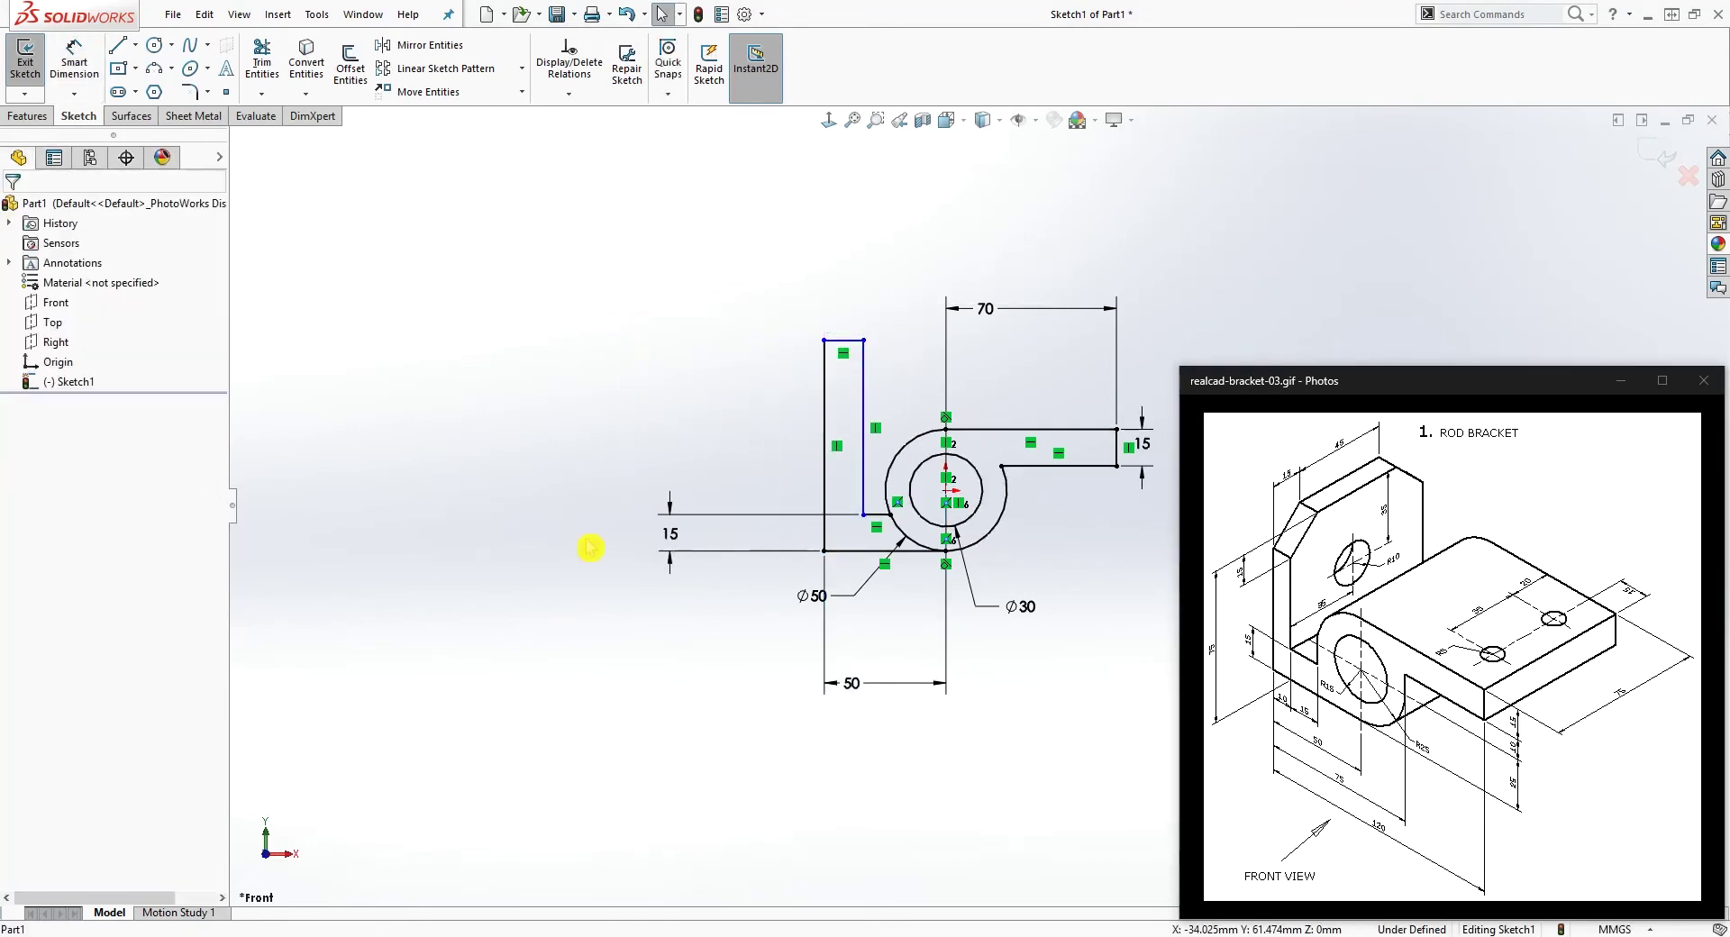
left_click_drag(694, 538, 776, 541)
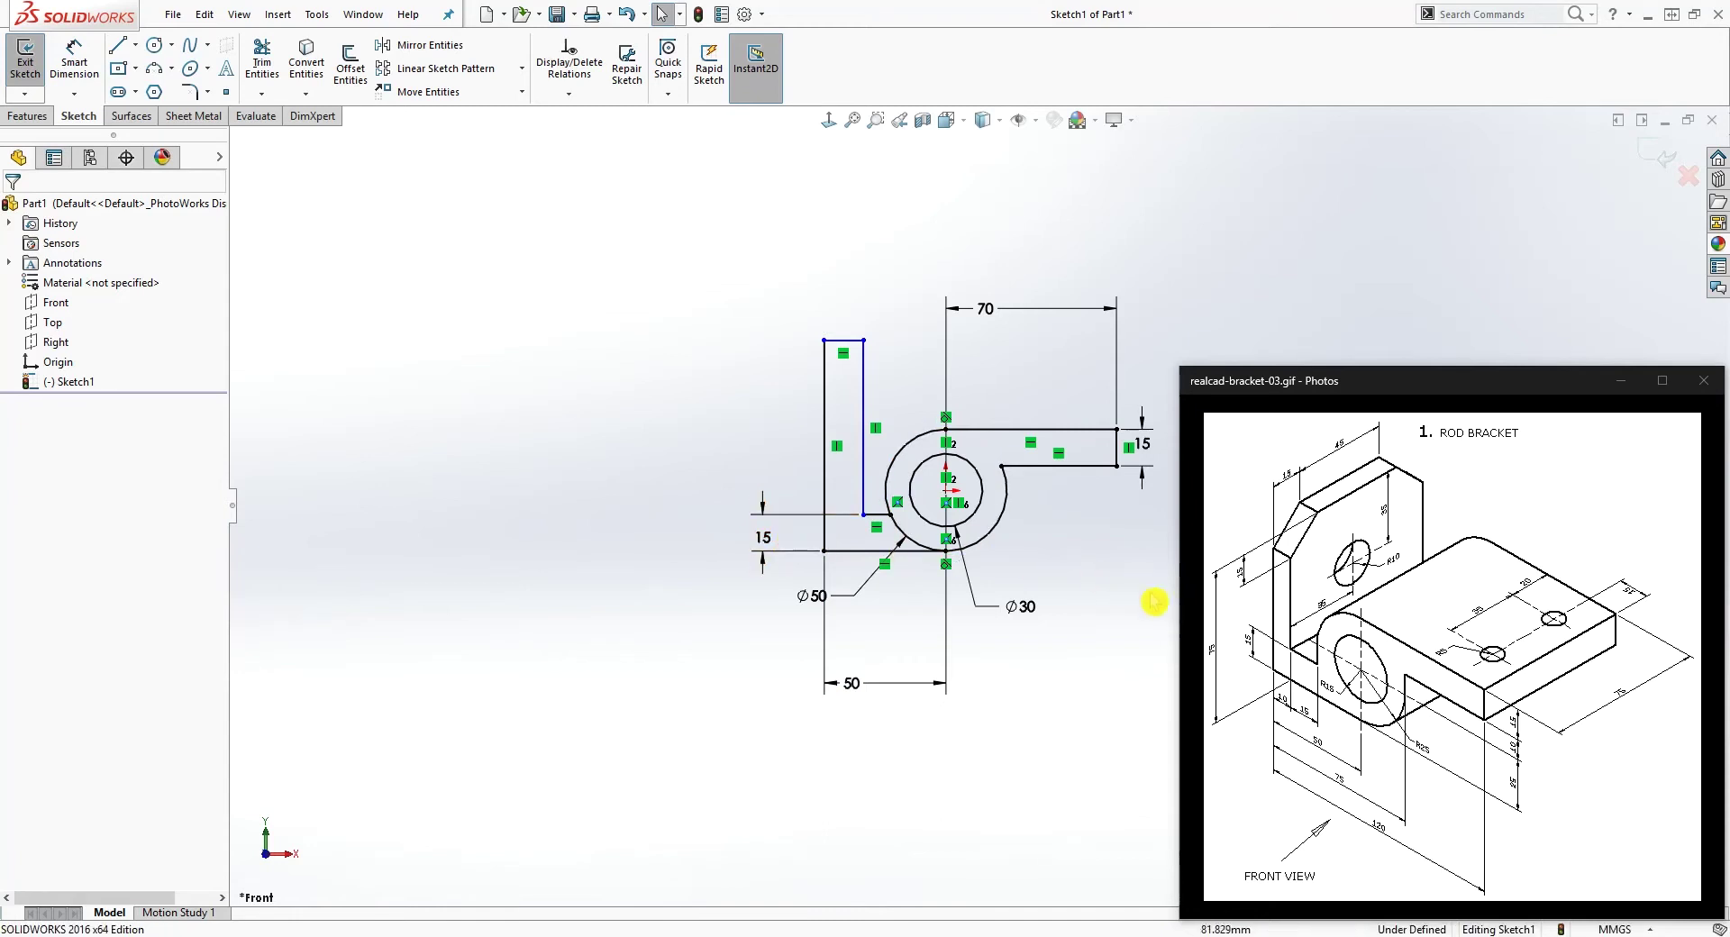
- Dimension the upright's top edge to 10 and lower its top-left point slightly
key("d")
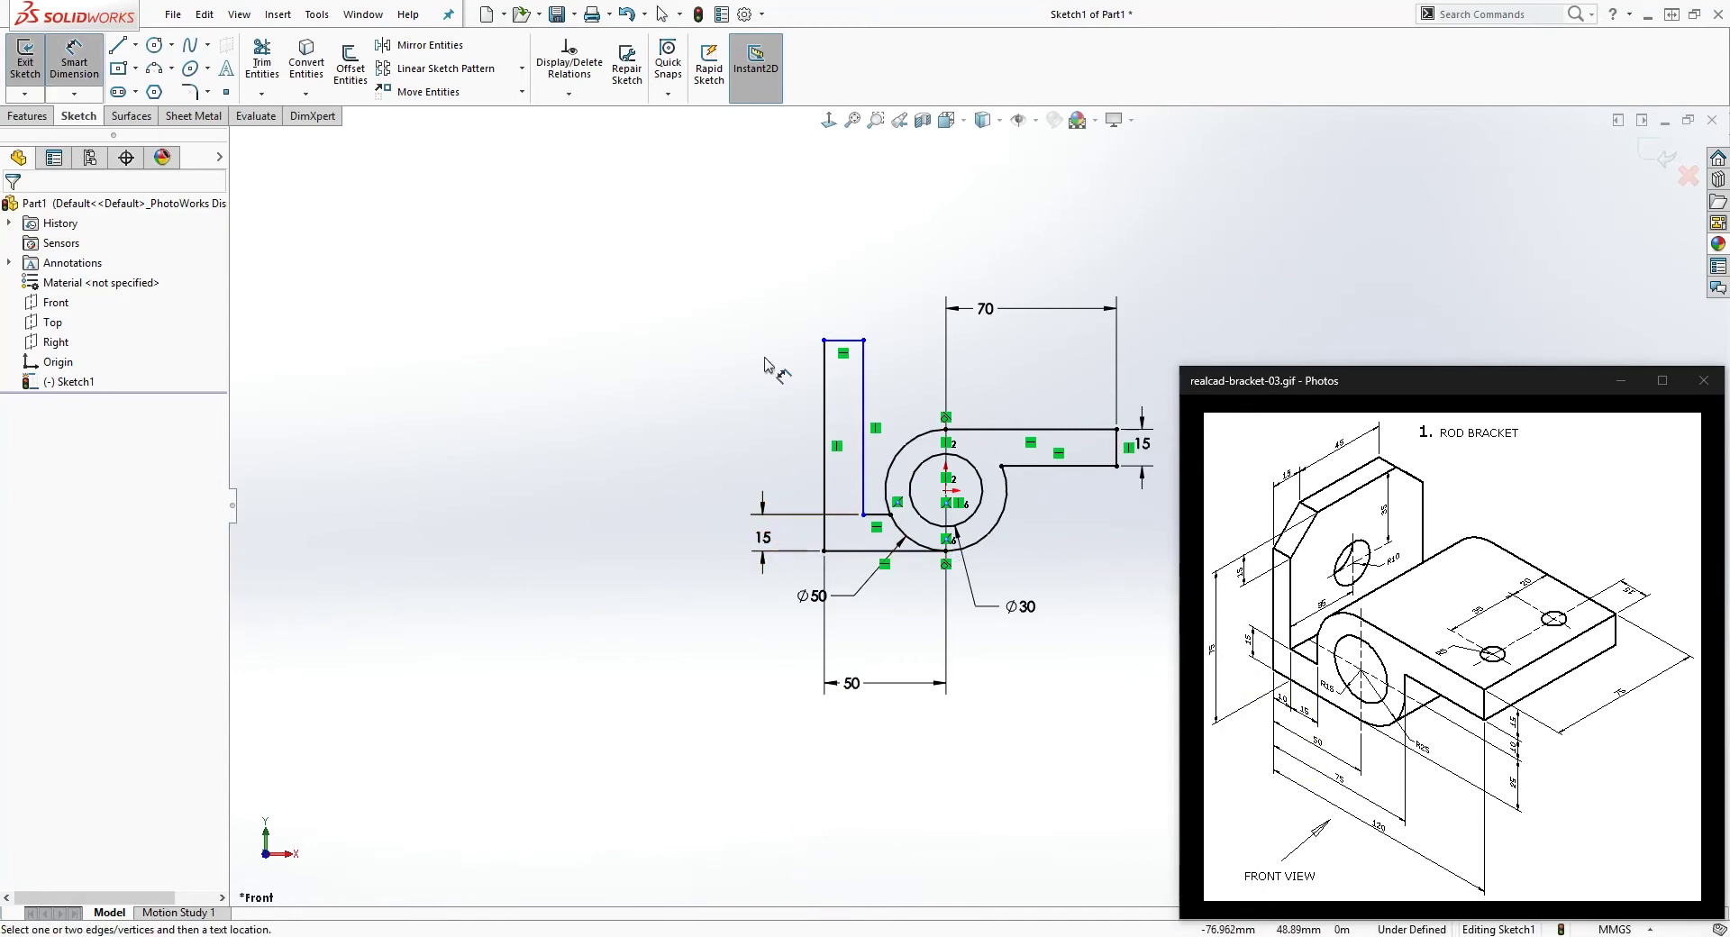
left_click(847, 349)
left_click(841, 290)
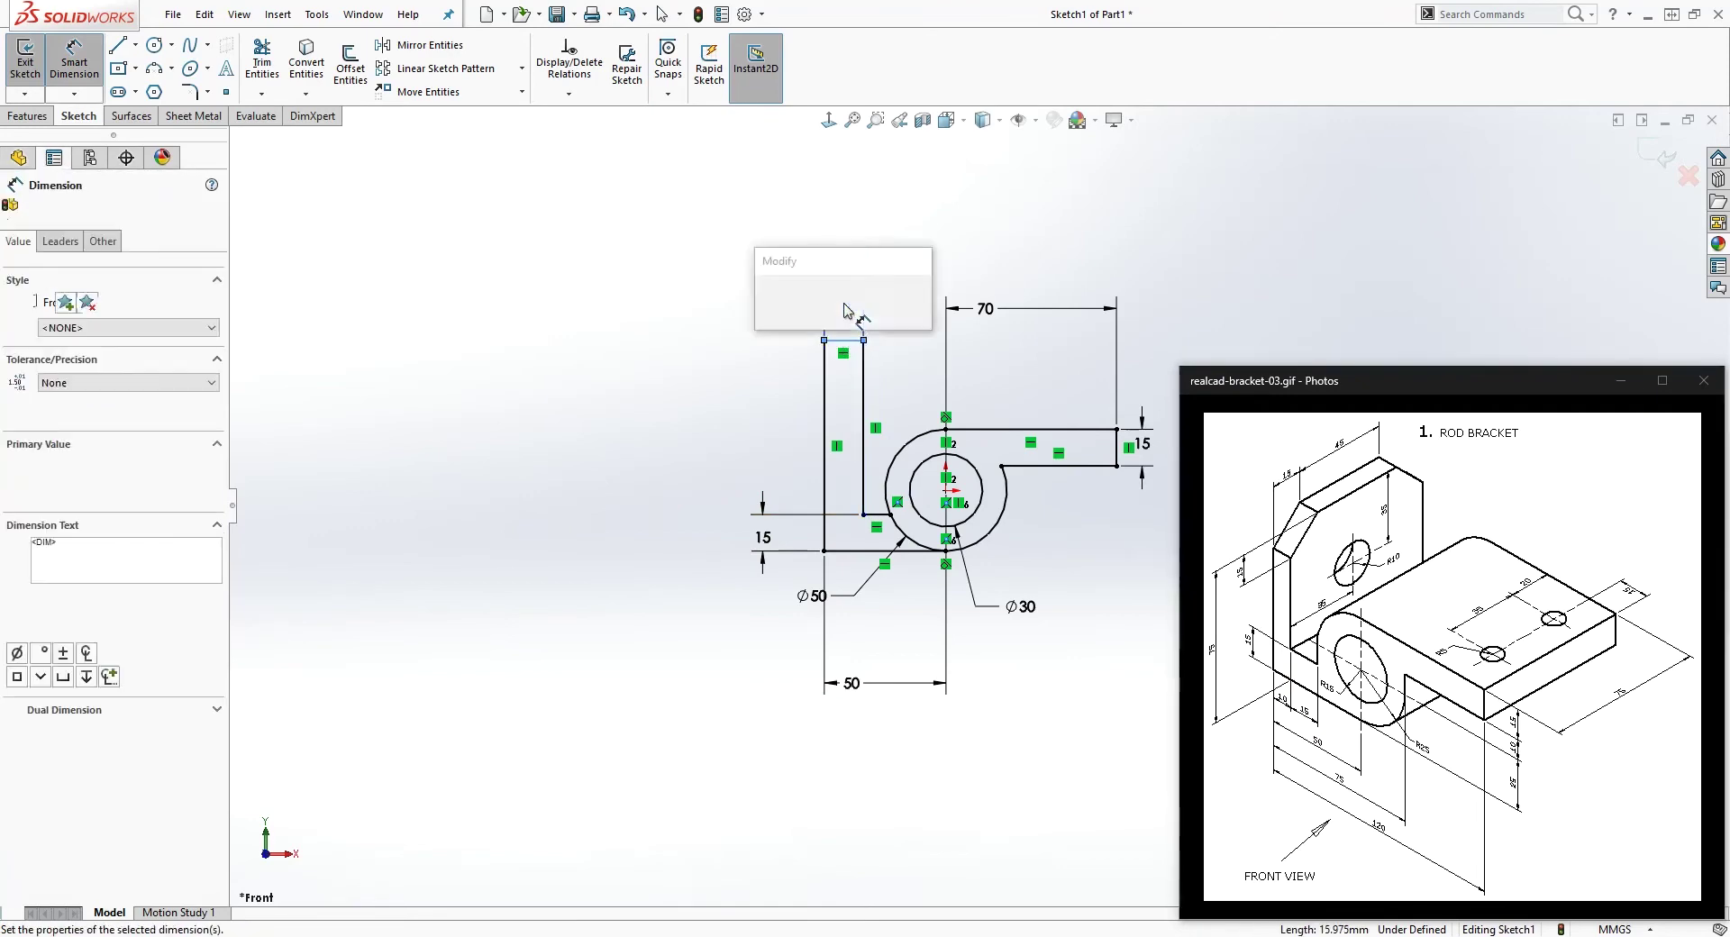
type("10")
key("Return")
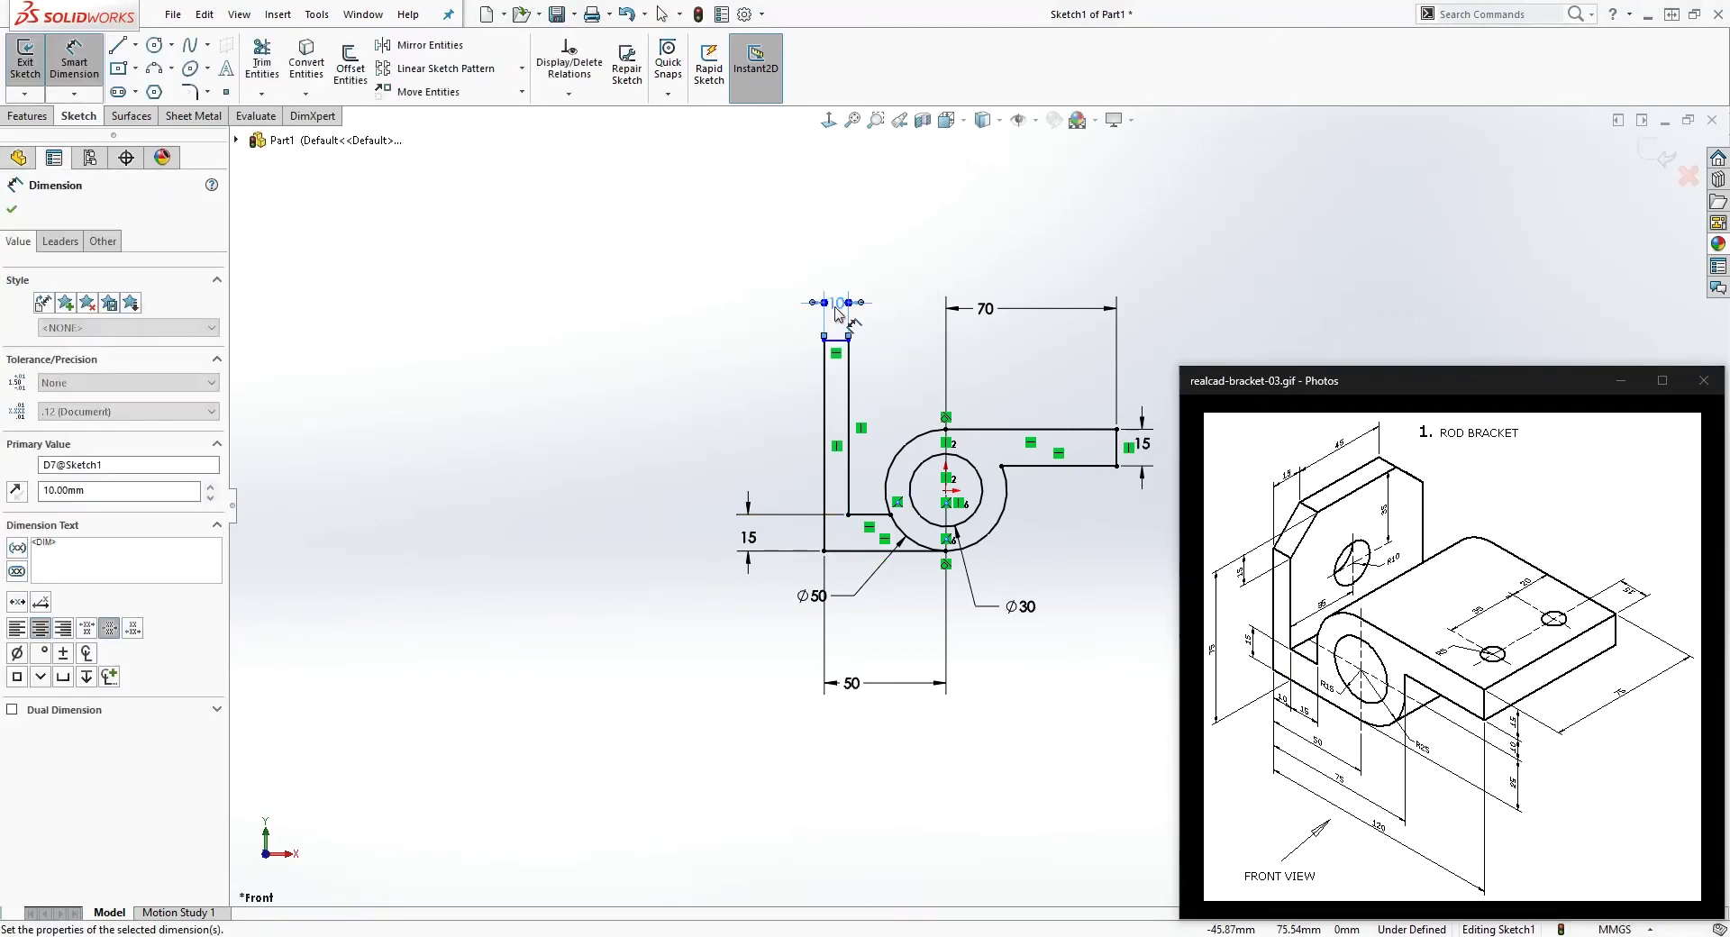
key("Escape")
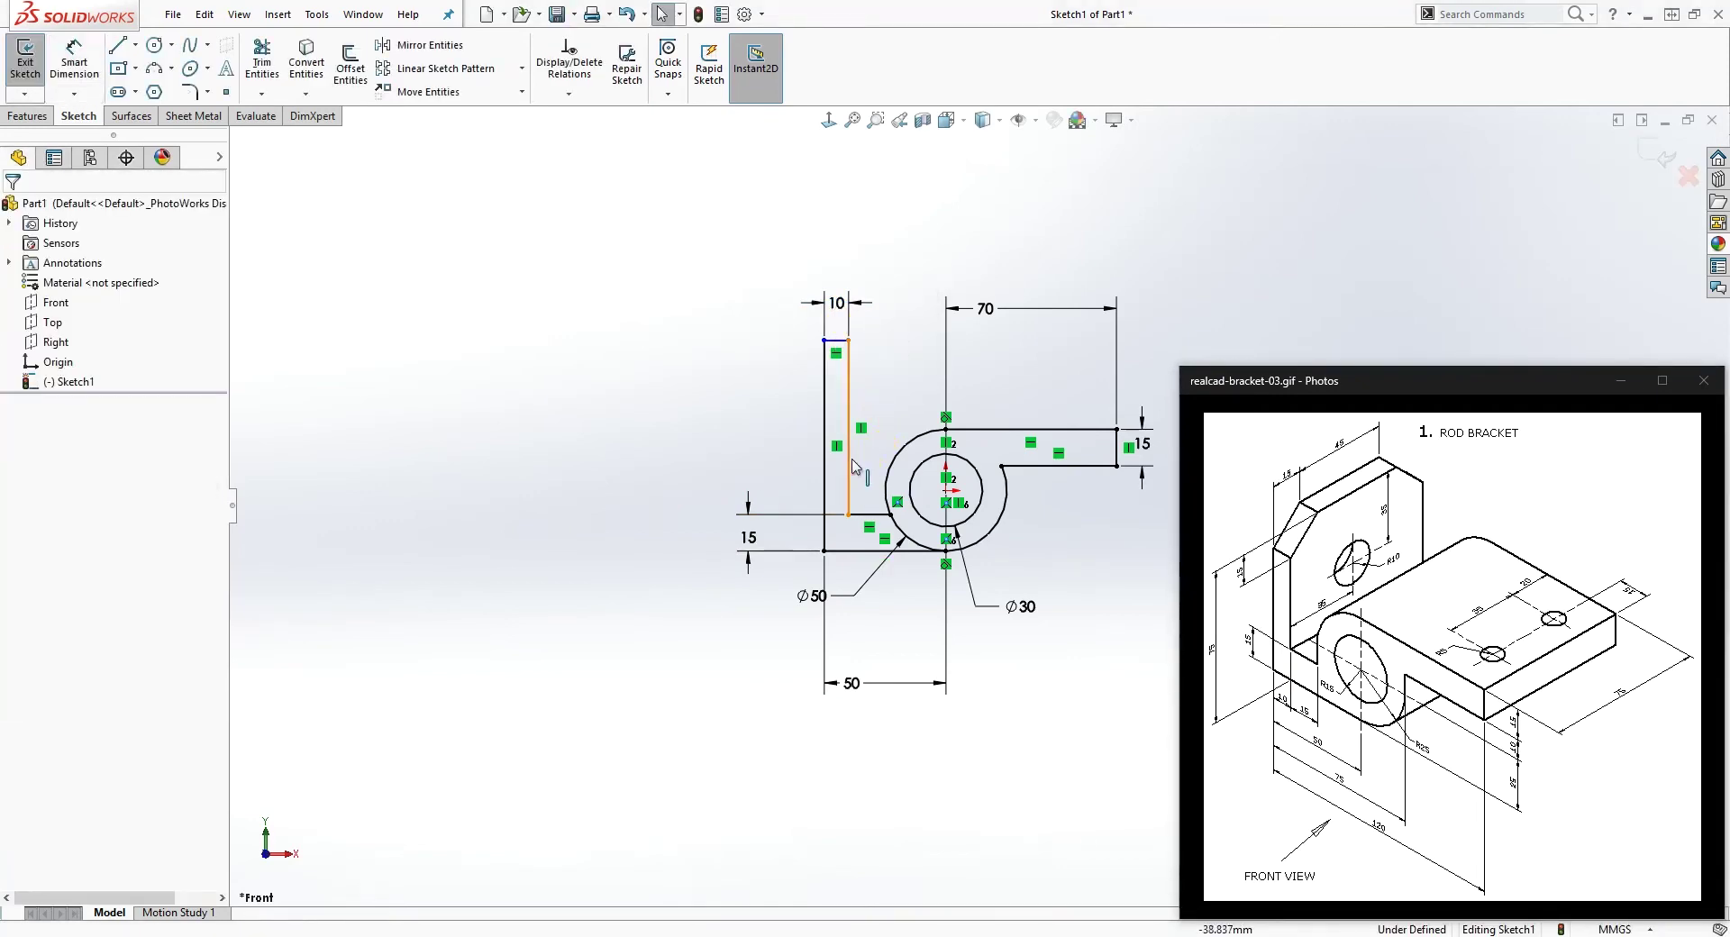
left_click(824, 339)
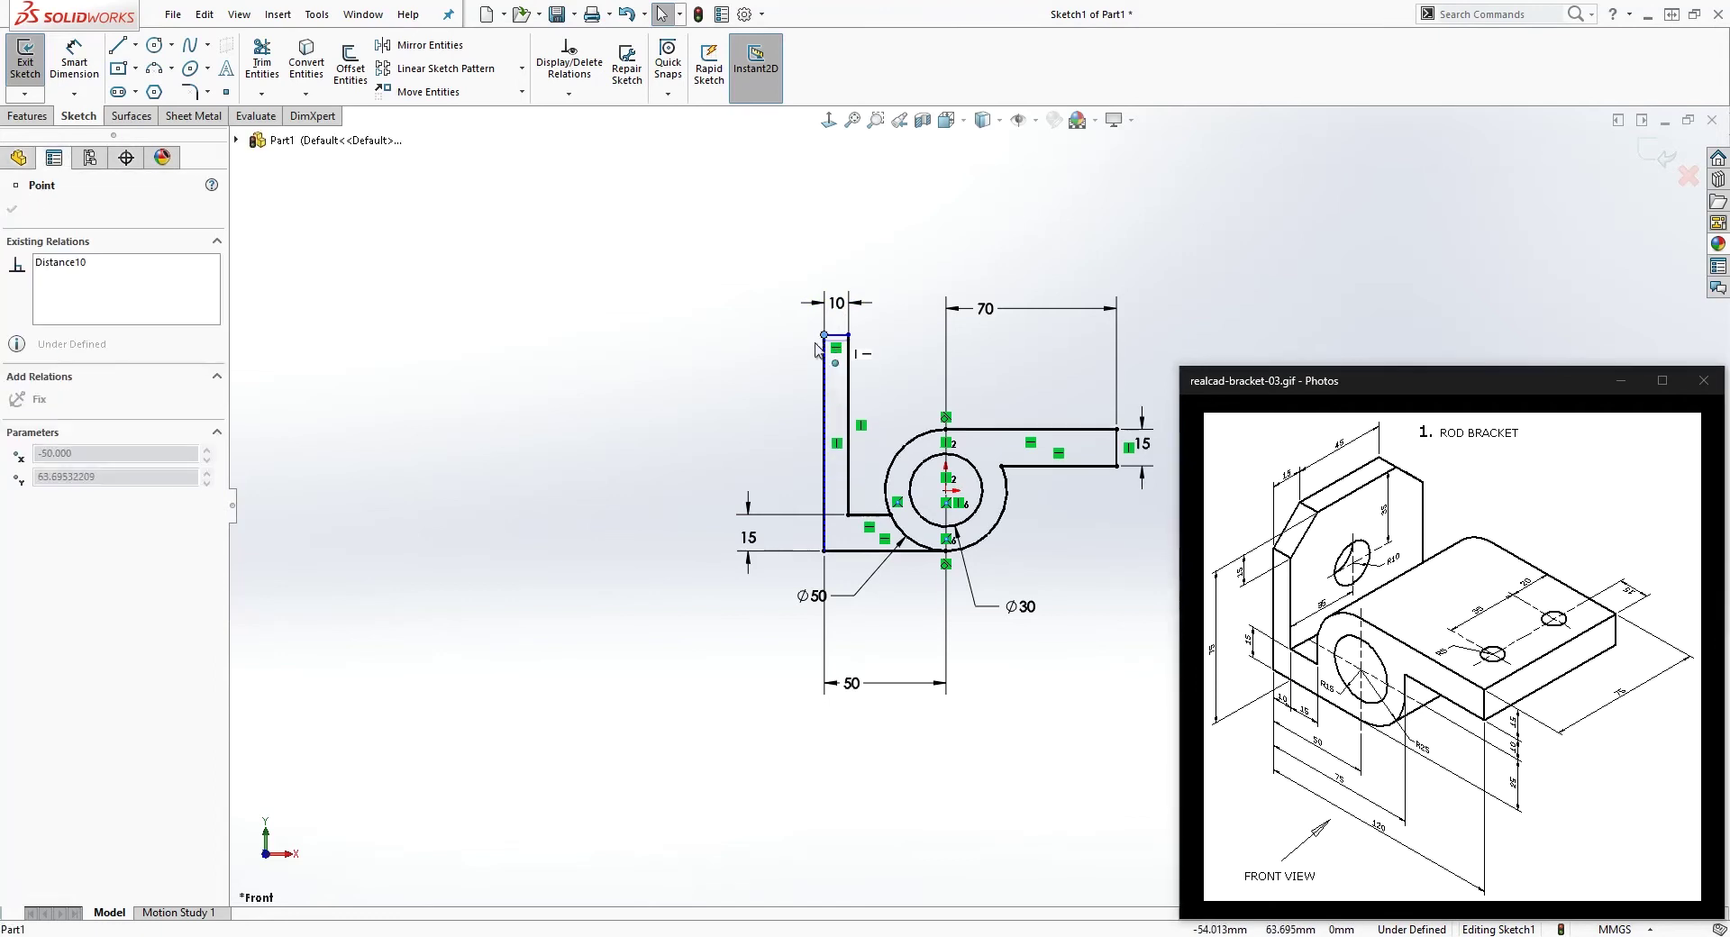
left_click_drag(776, 360, 780, 384)
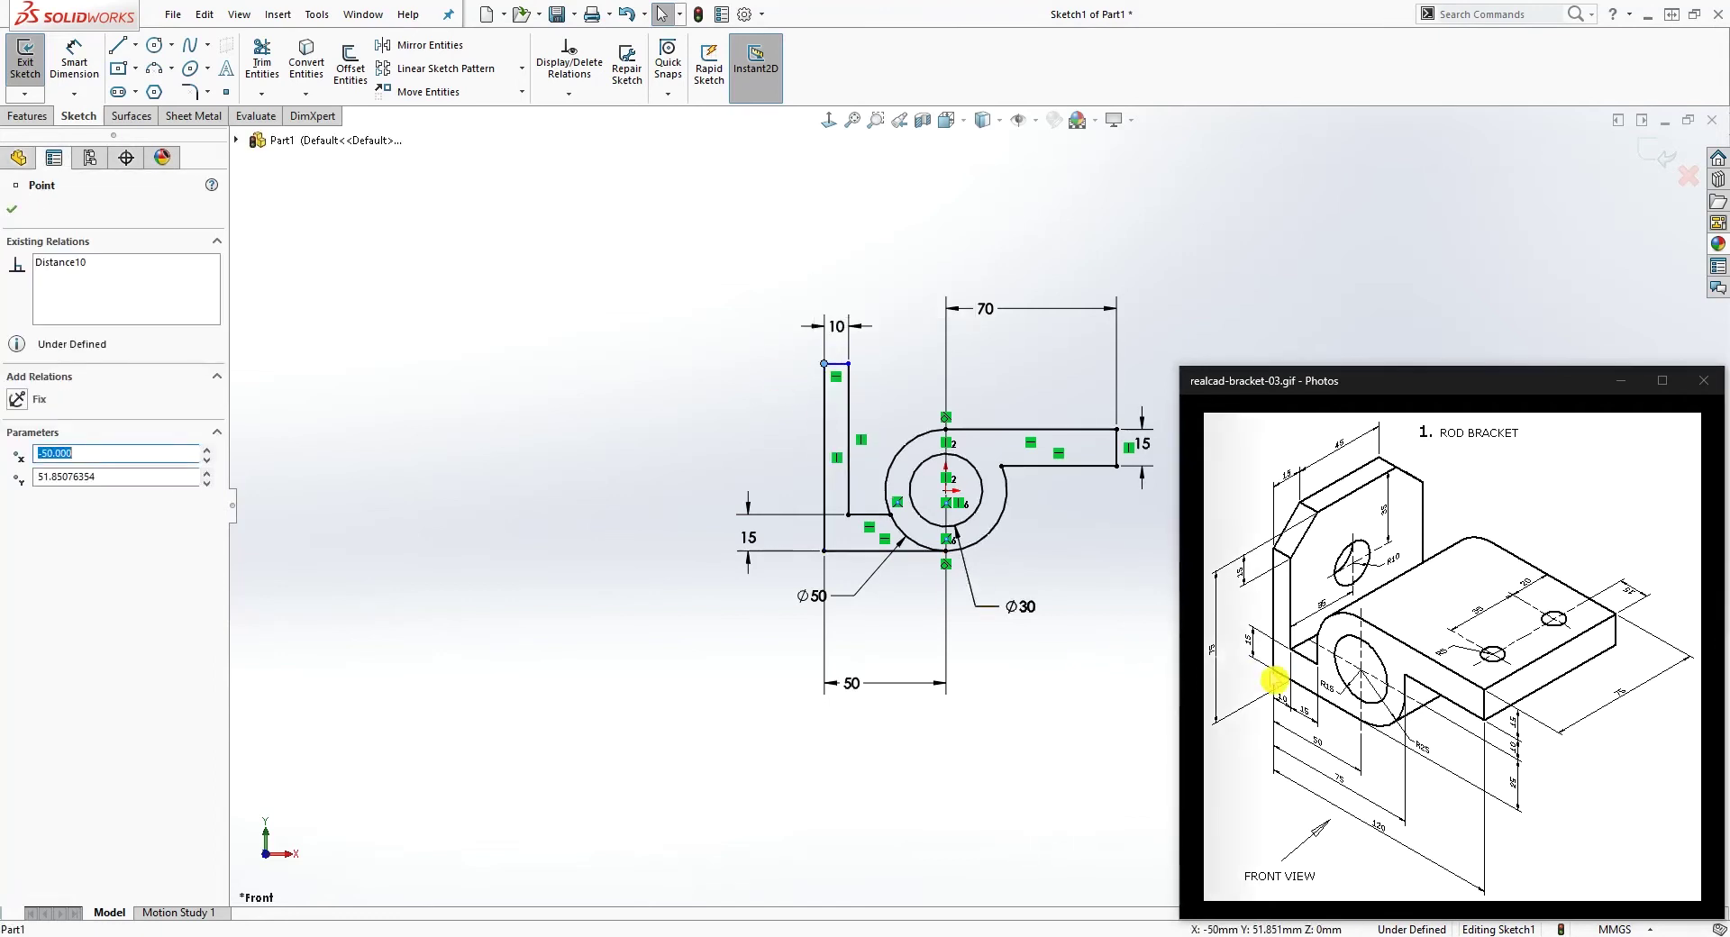
- Dimension the upright's left outer edge to a 75 height
key("d")
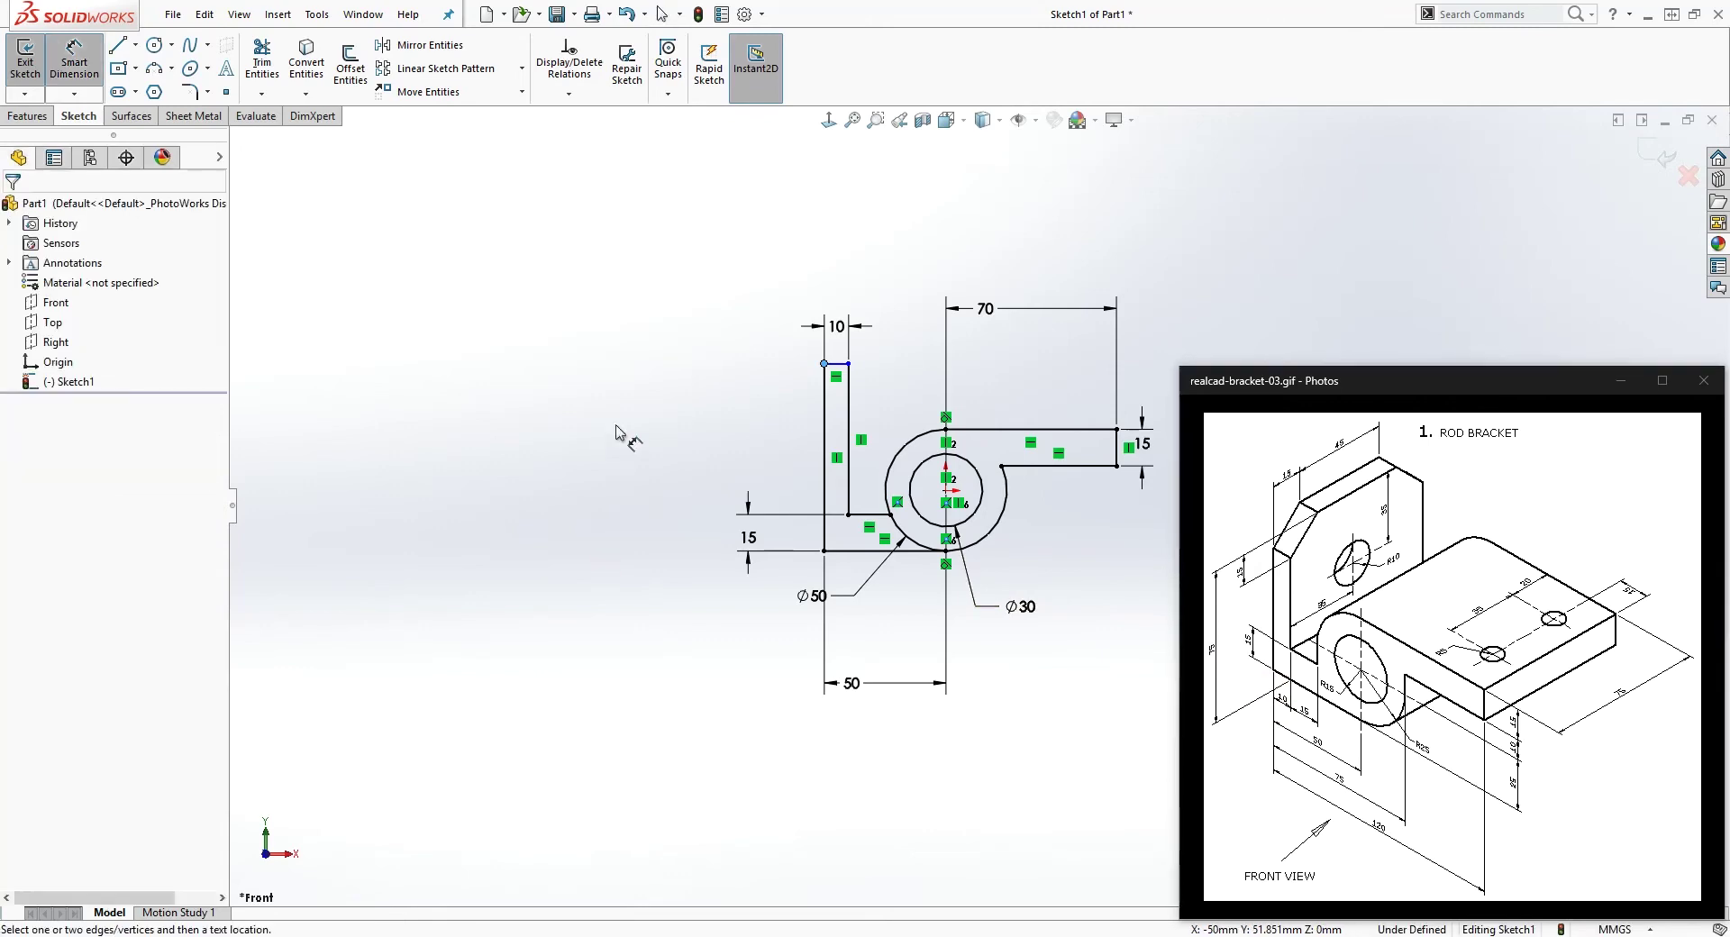
left_click(824, 441)
key("Escape")
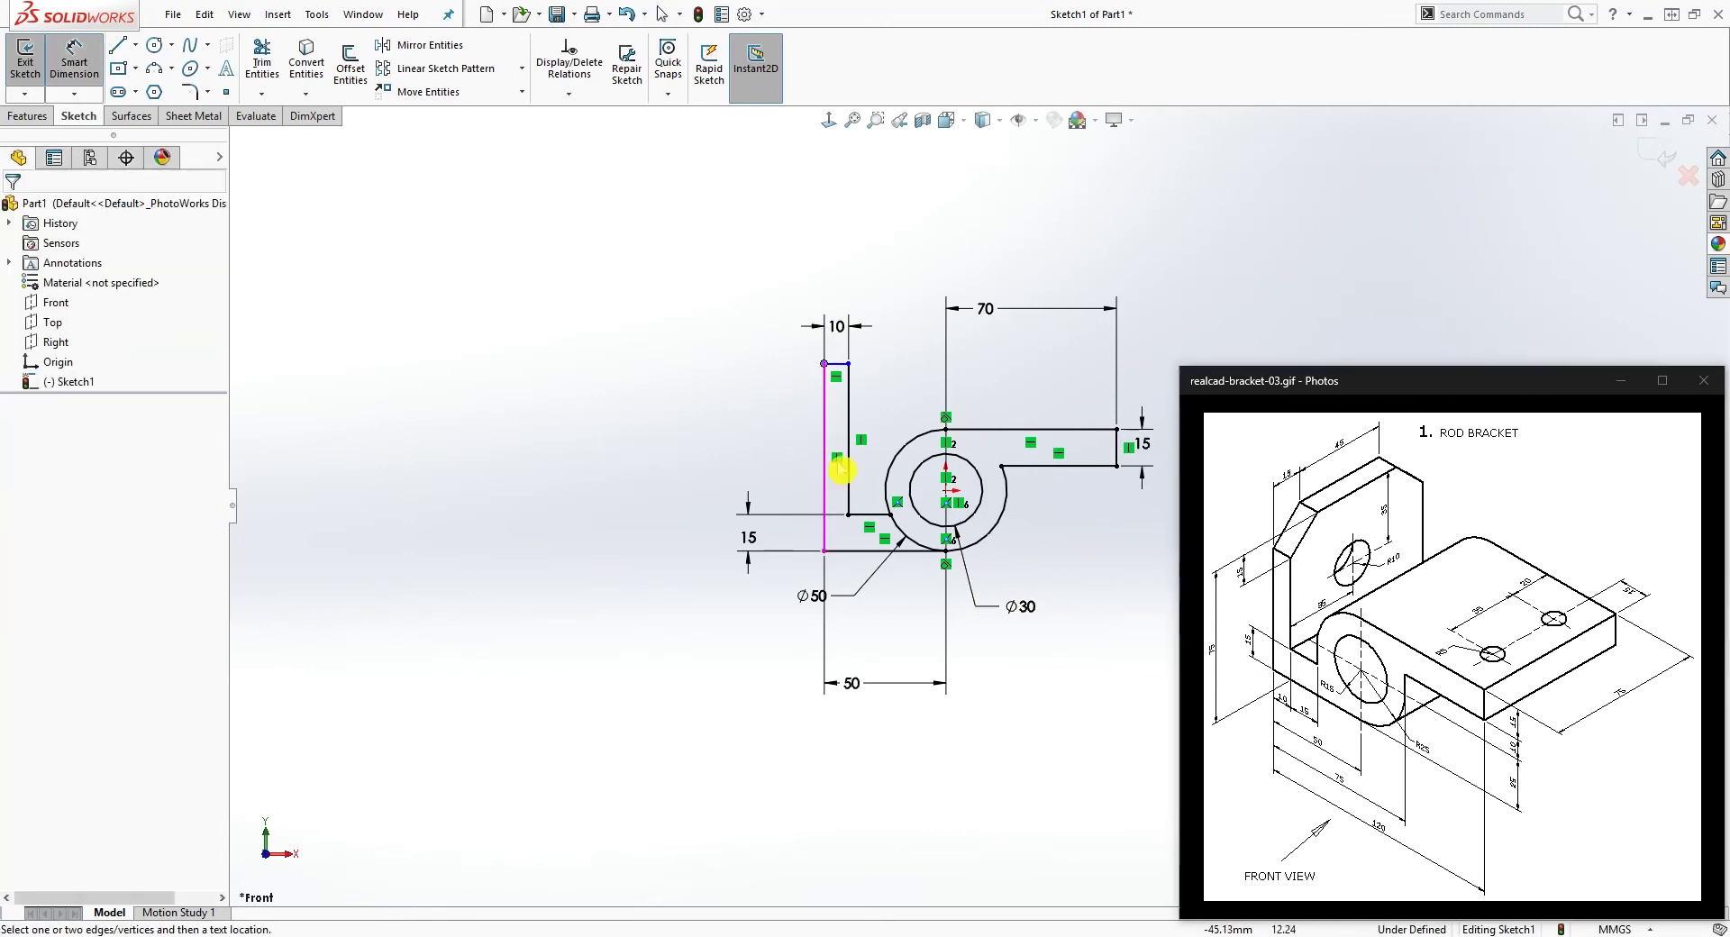
left_click(829, 464)
key("Escape")
scroll(1081, 473, "down", 3)
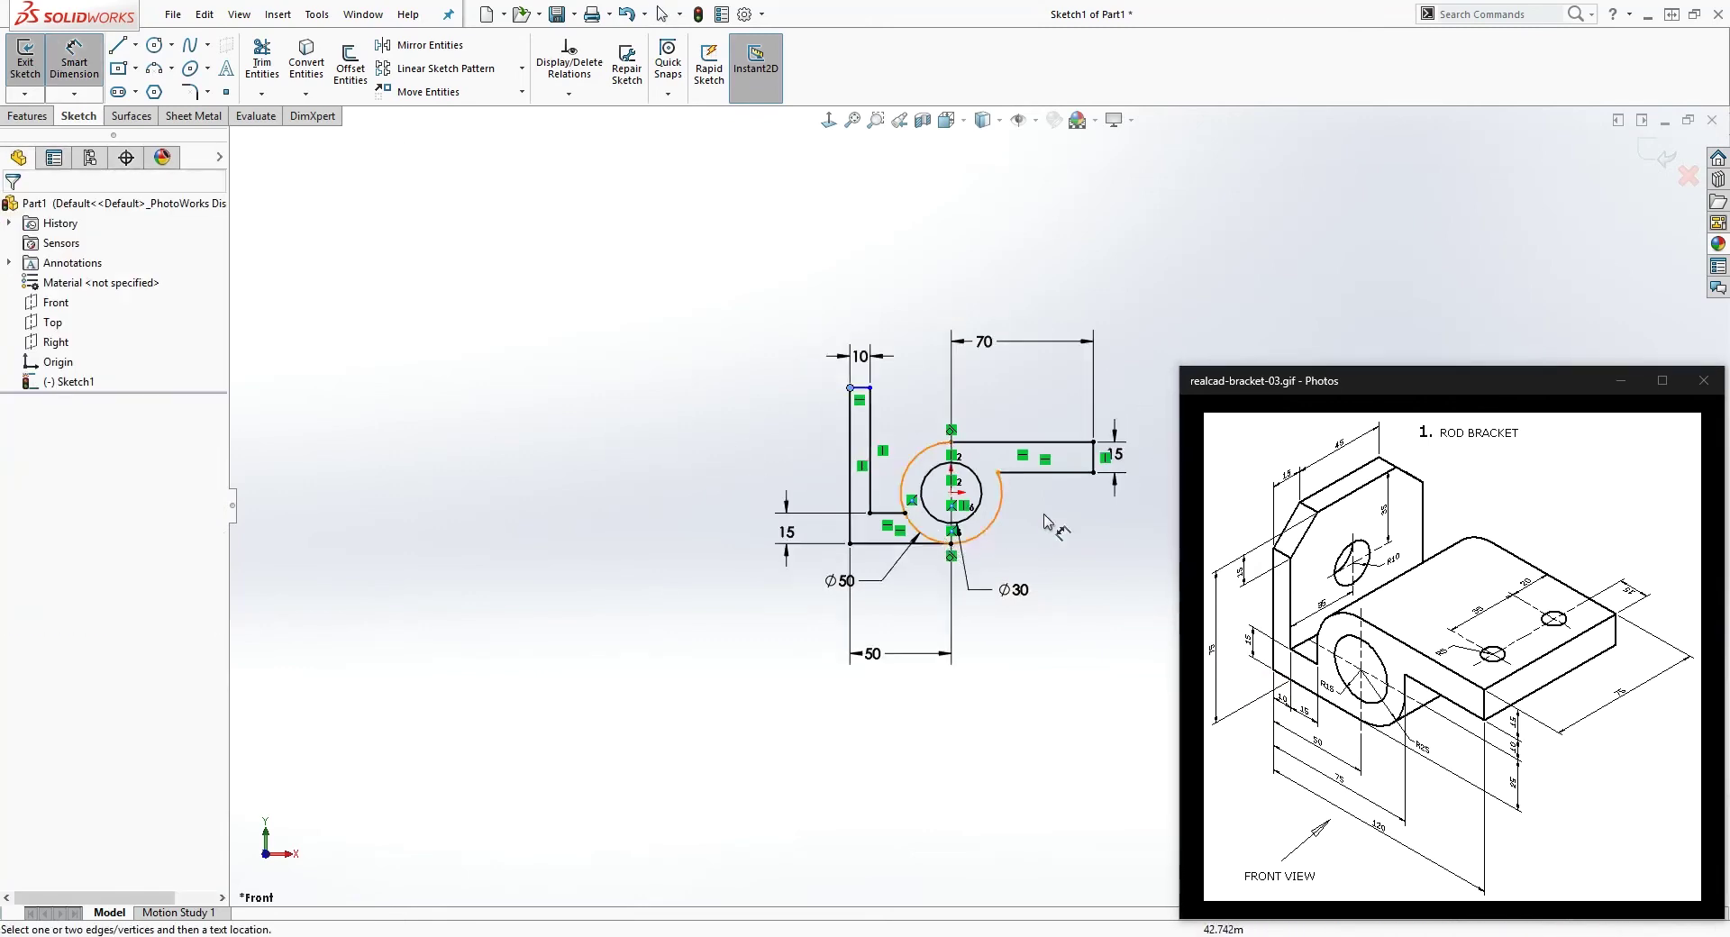
middle_click_drag(1085, 478, 986, 551, "ctrl")
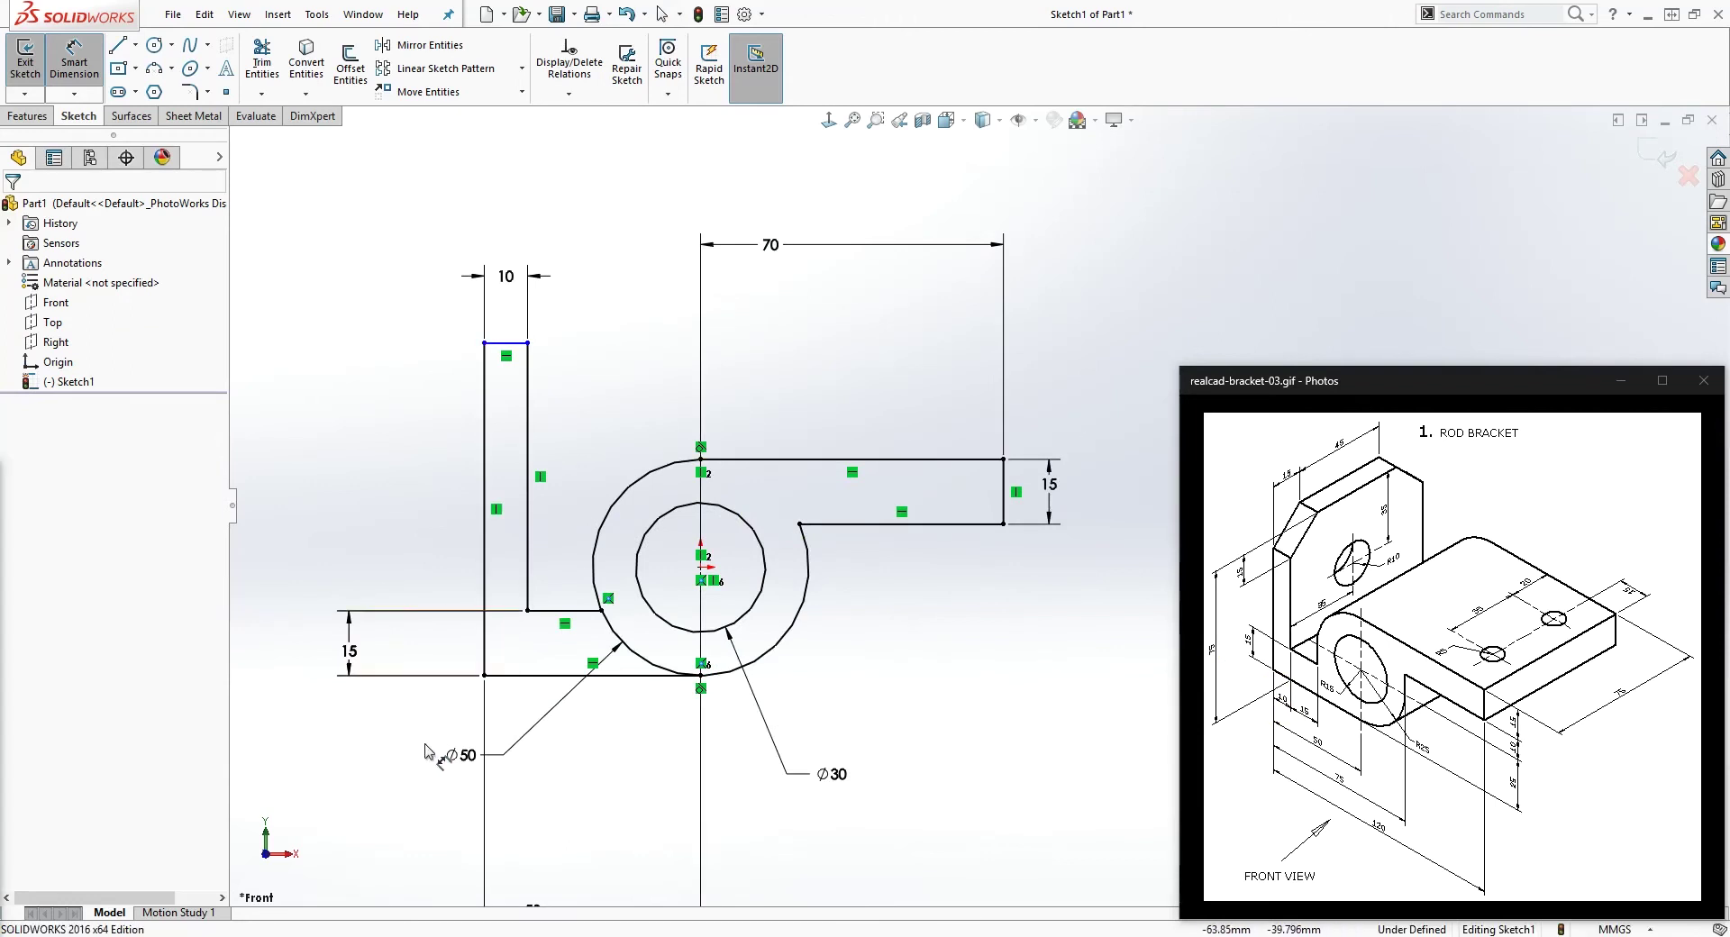
key("Escape")
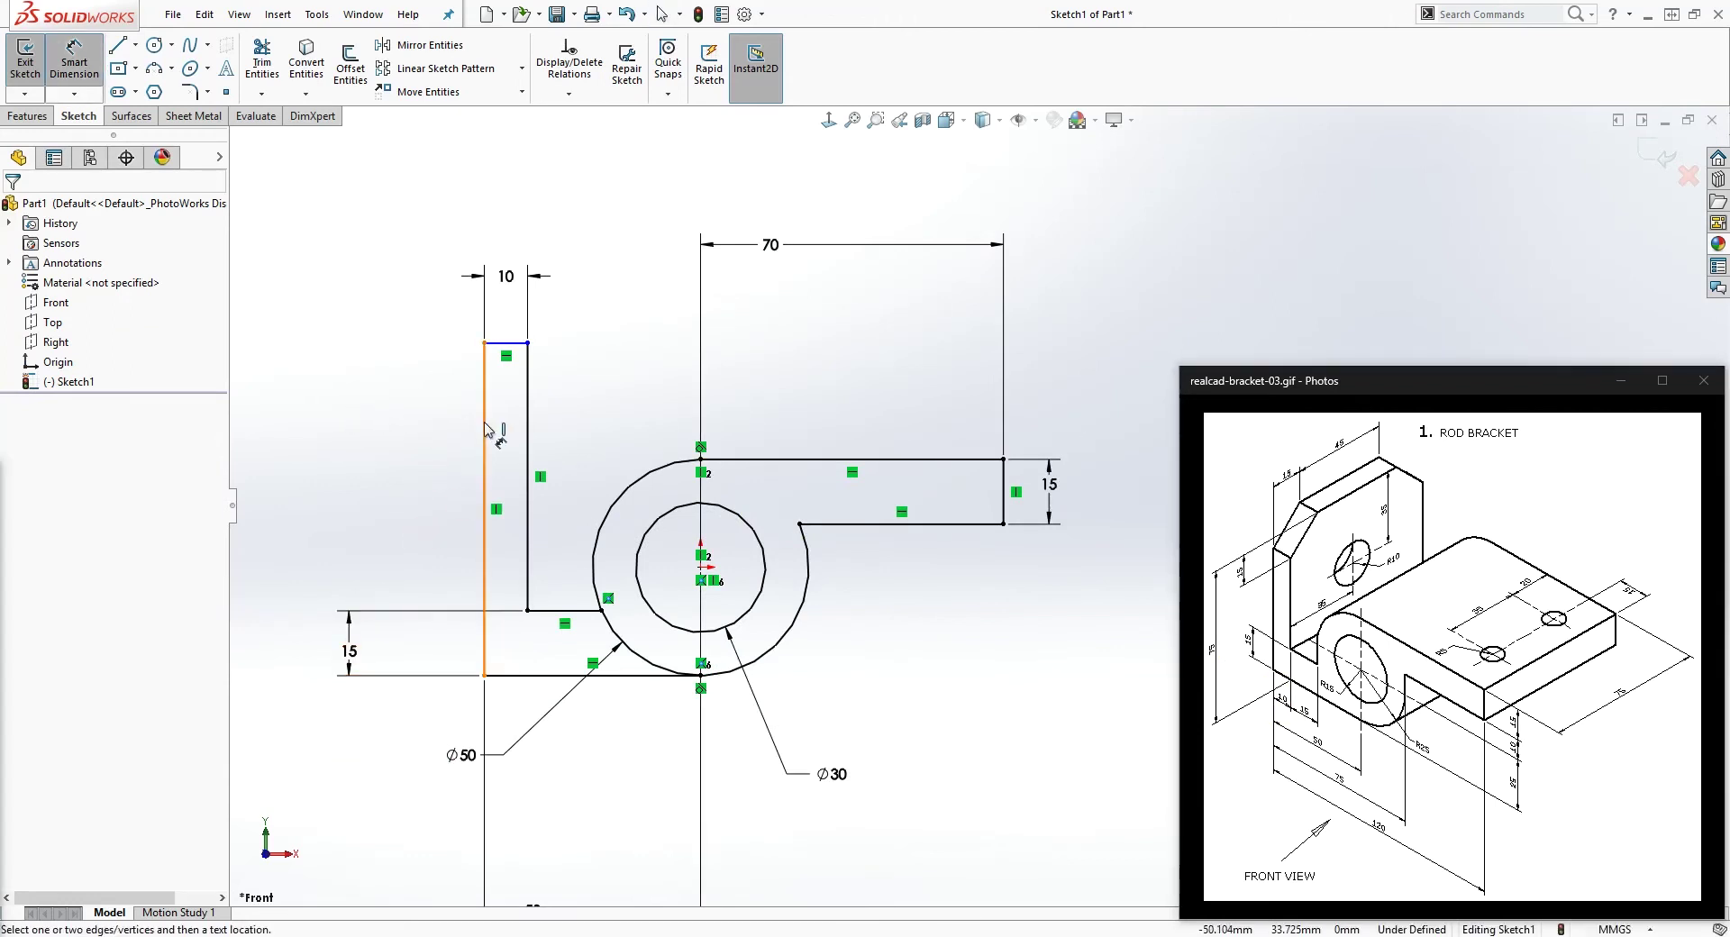
left_click(487, 430)
left_click(315, 500)
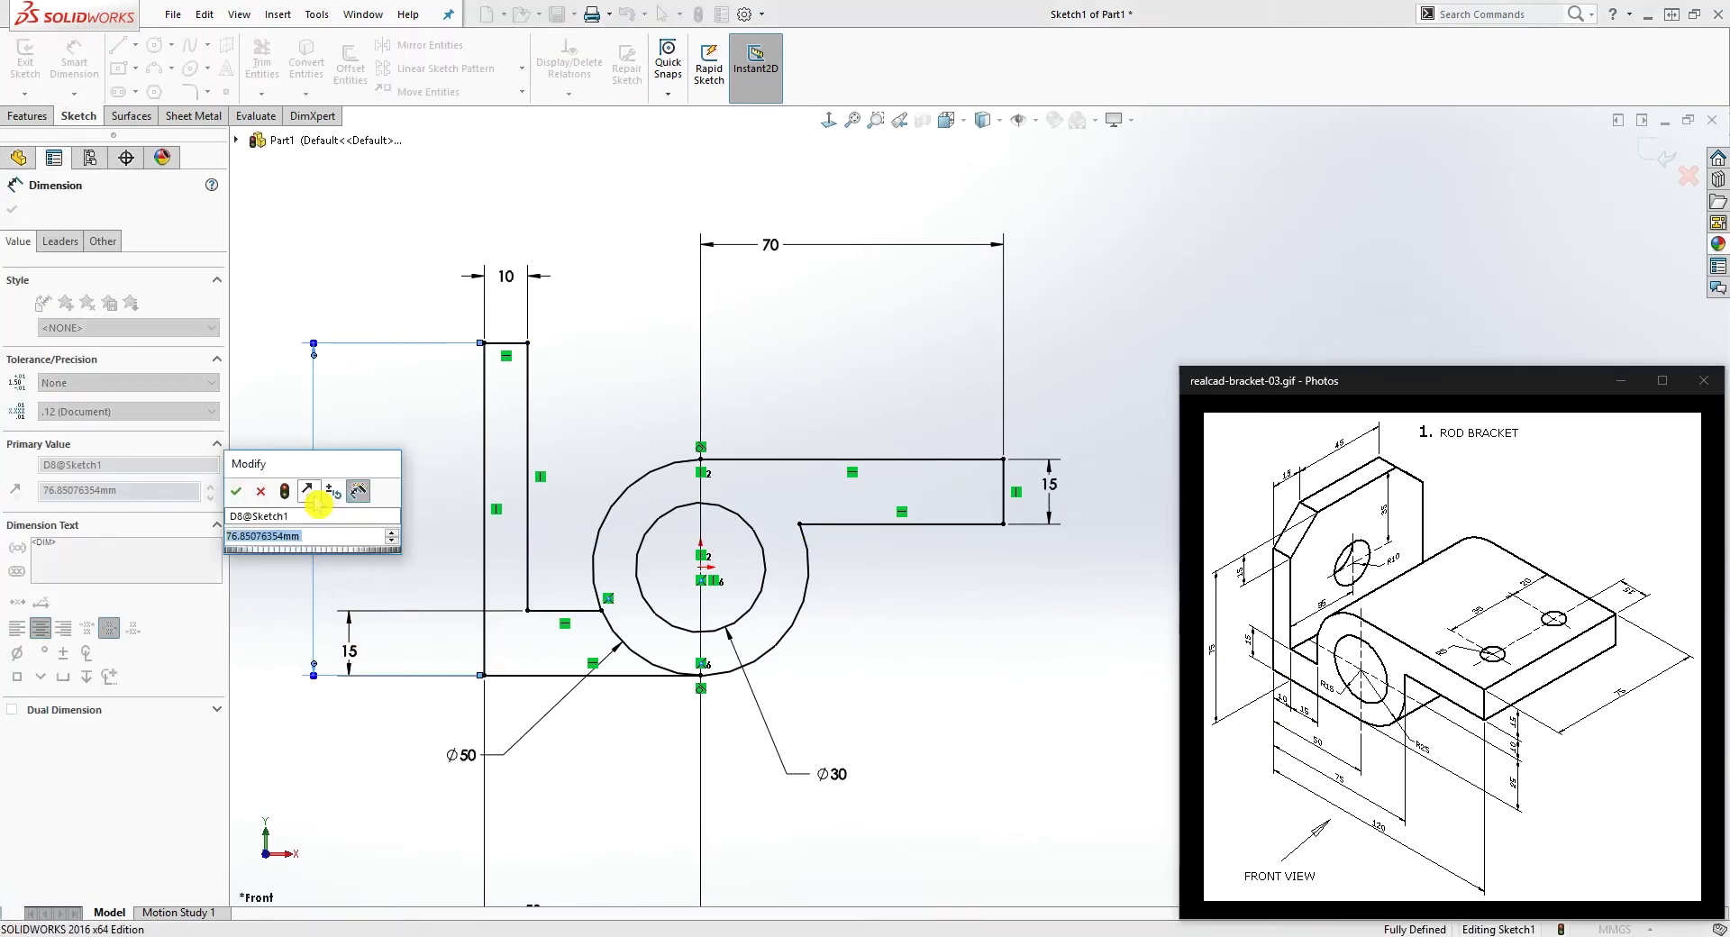
type("75")
key("Return")
key("Escape")
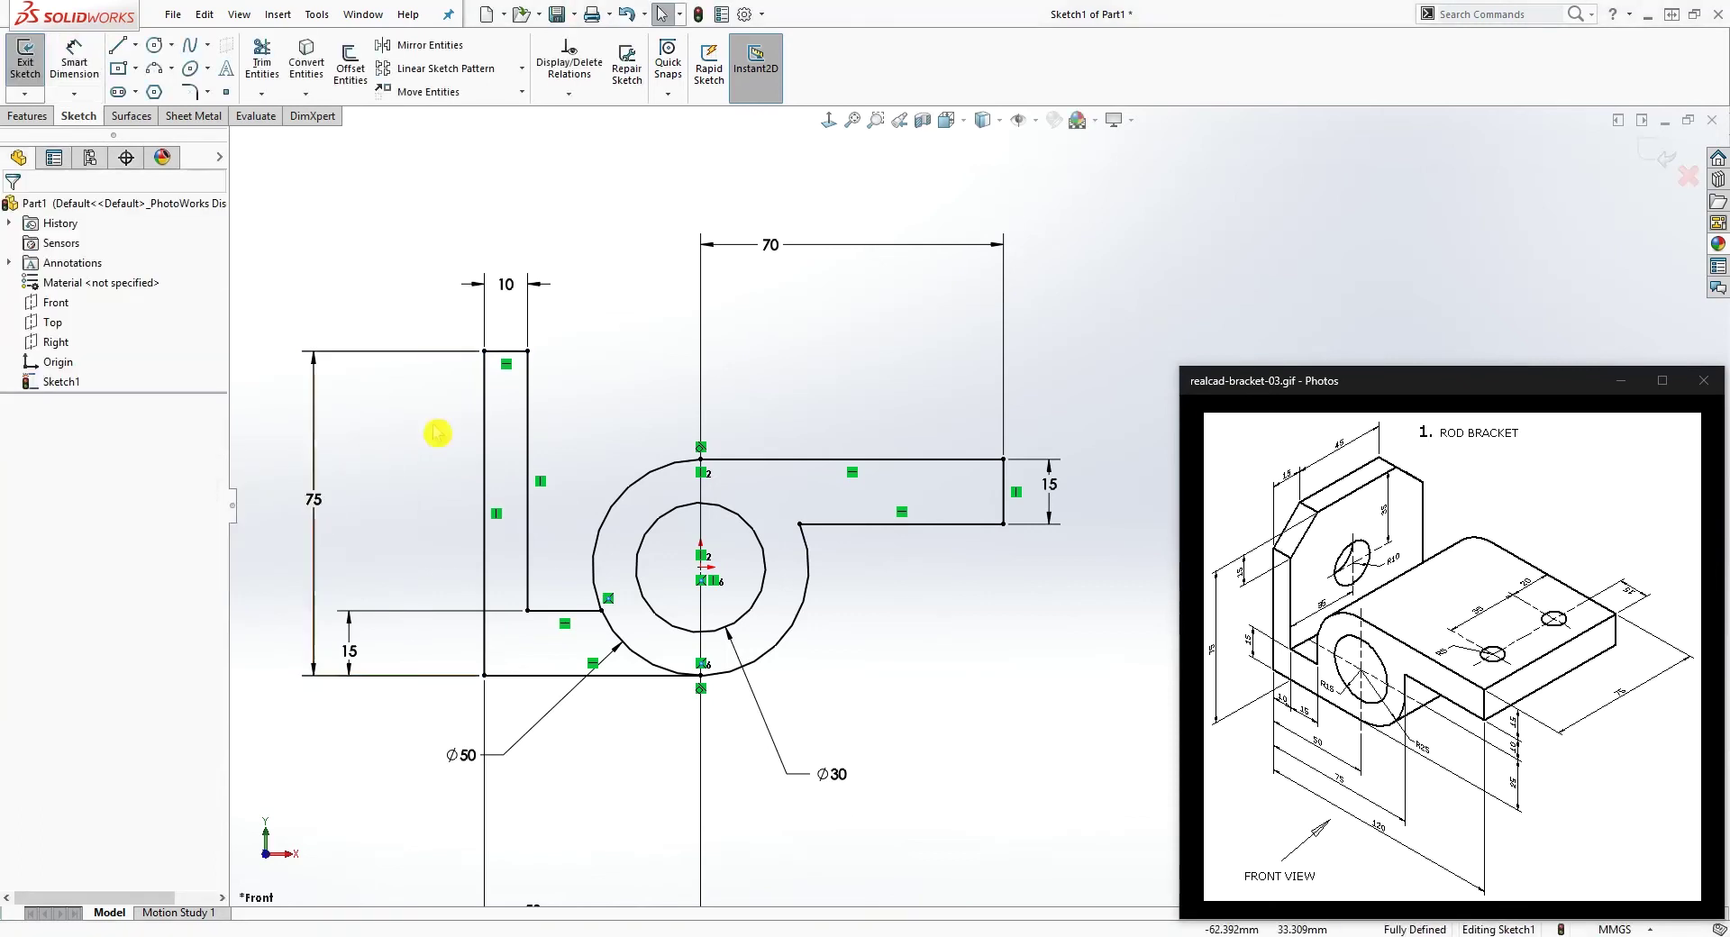
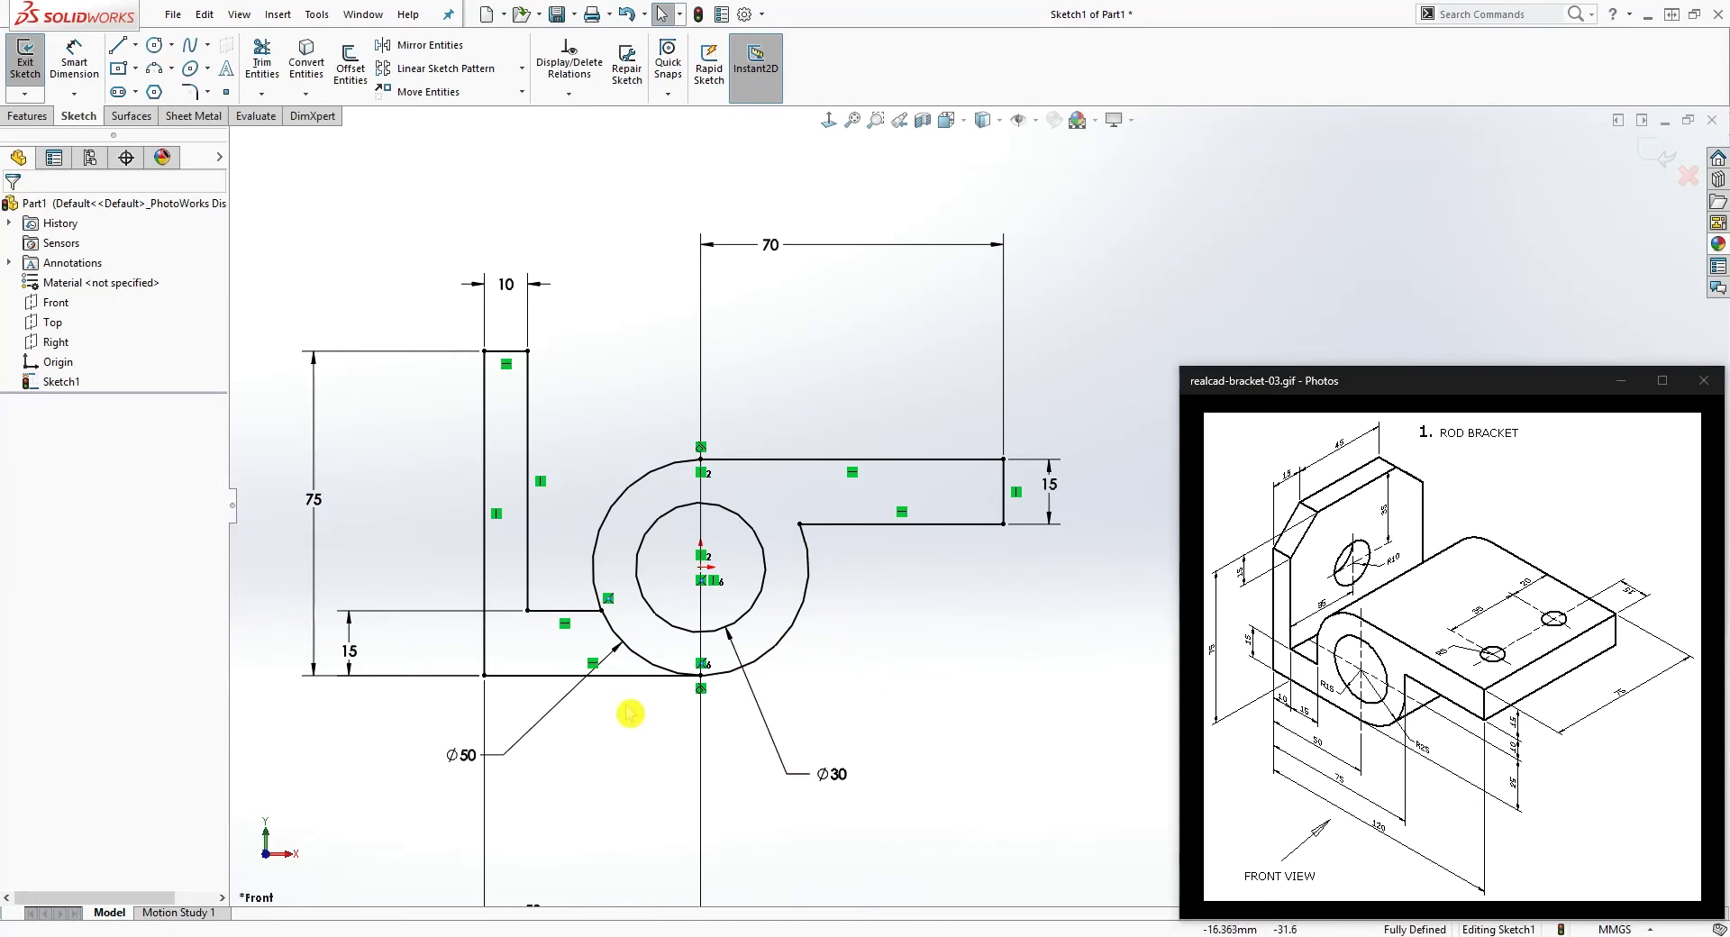
- Dimension the profile's bottom-left corner to the arm's right end as a driven 120 width
right_click_drag(938, 839, 920, 765)
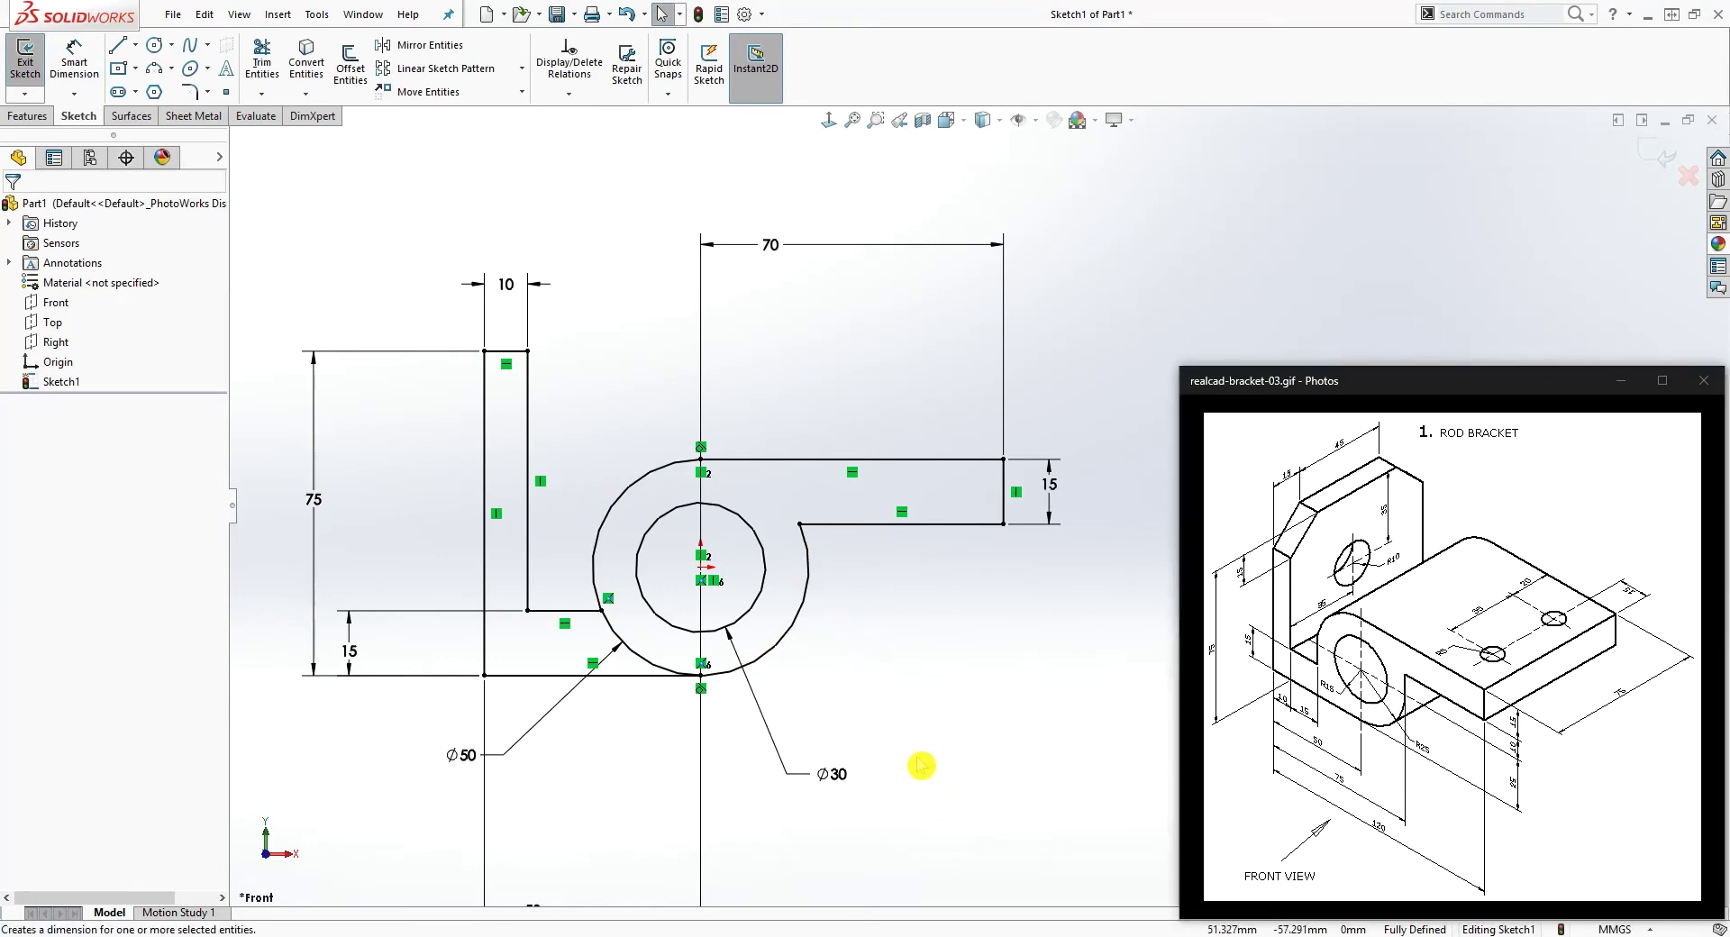
scroll(874, 721, "up", 3)
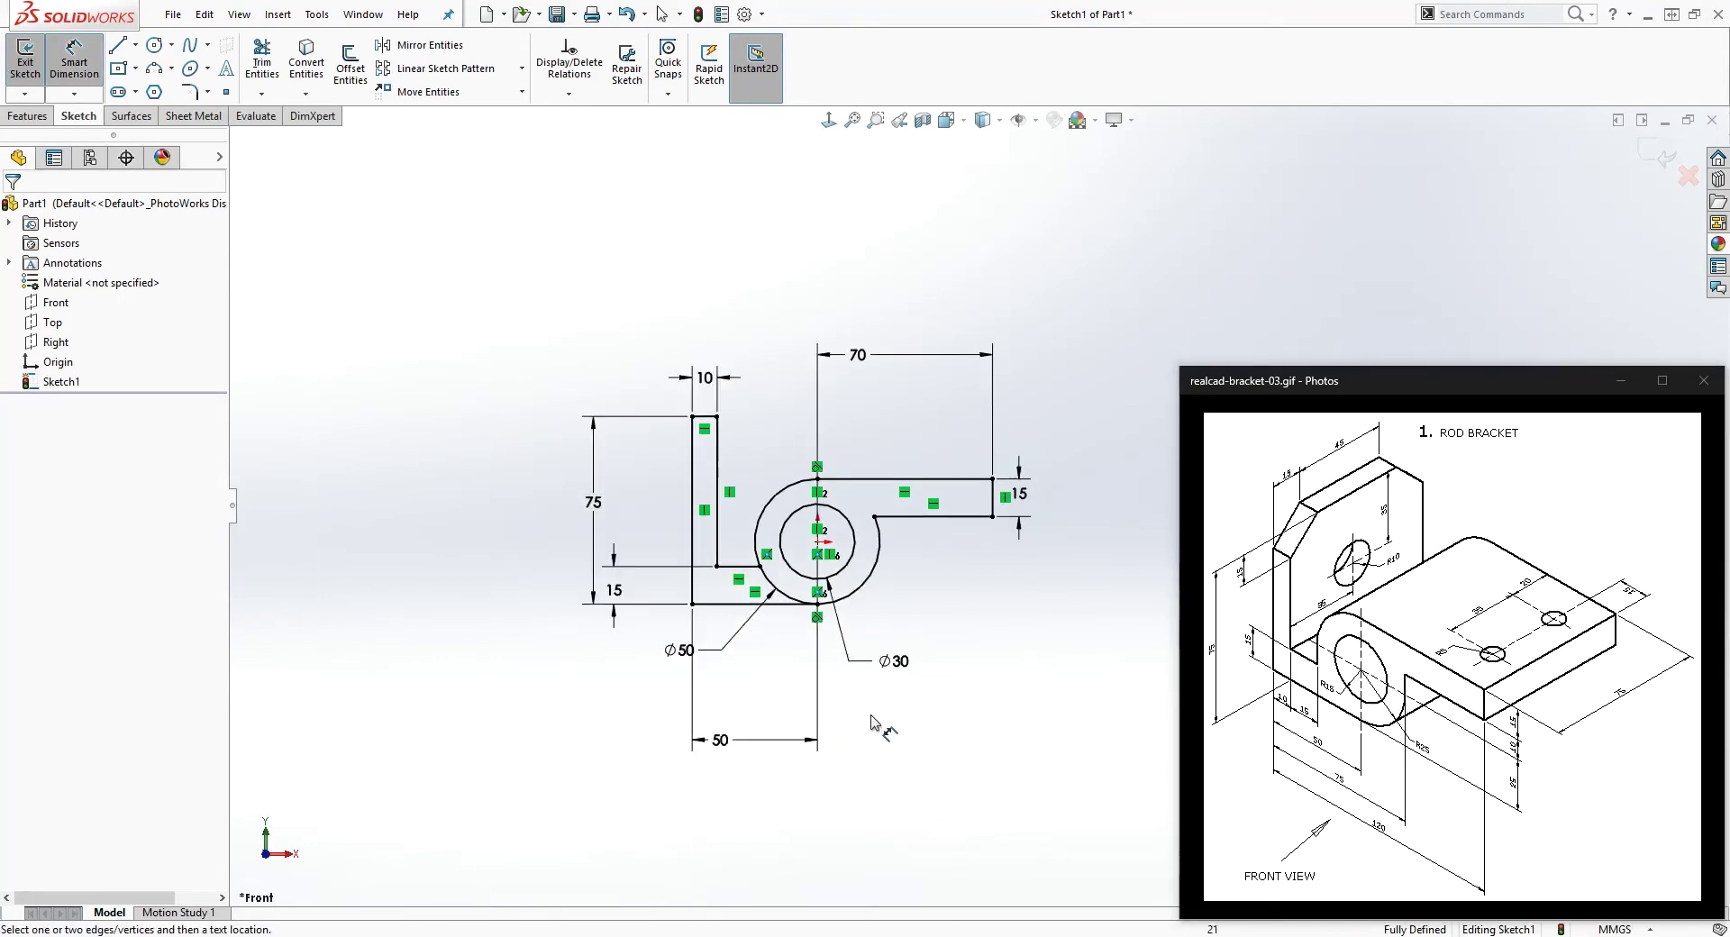
left_click(692, 604)
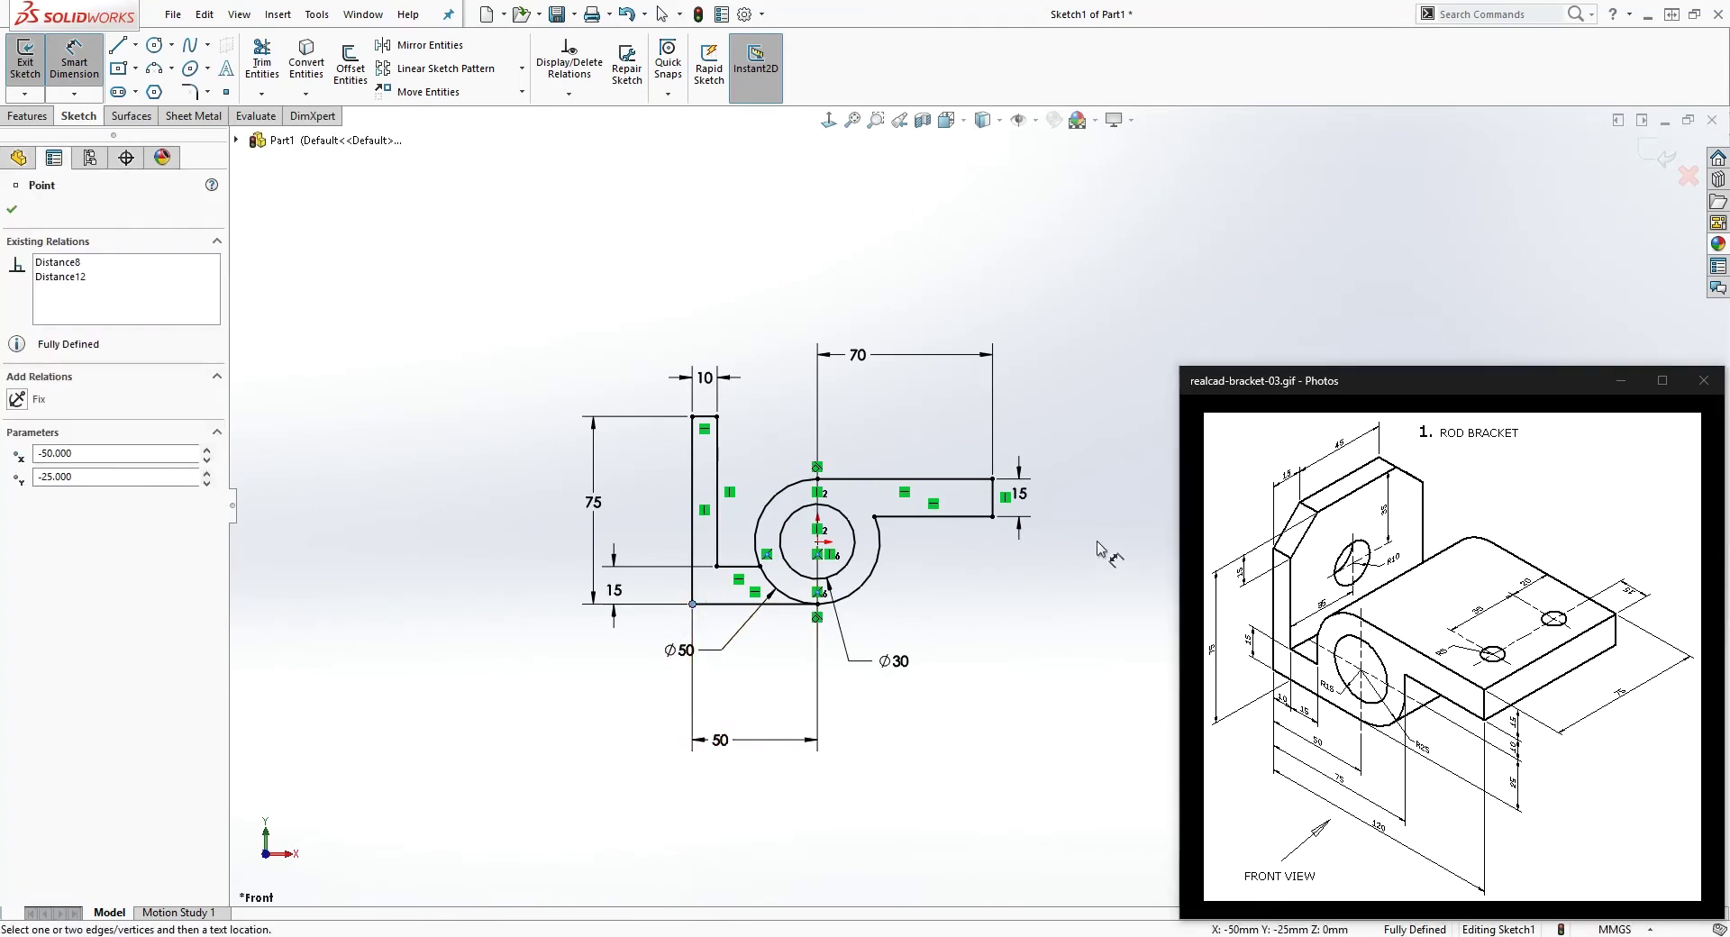
left_click(993, 517)
left_click(870, 798)
left_click(852, 260)
key("Escape")
scroll(1069, 578, "down", 2)
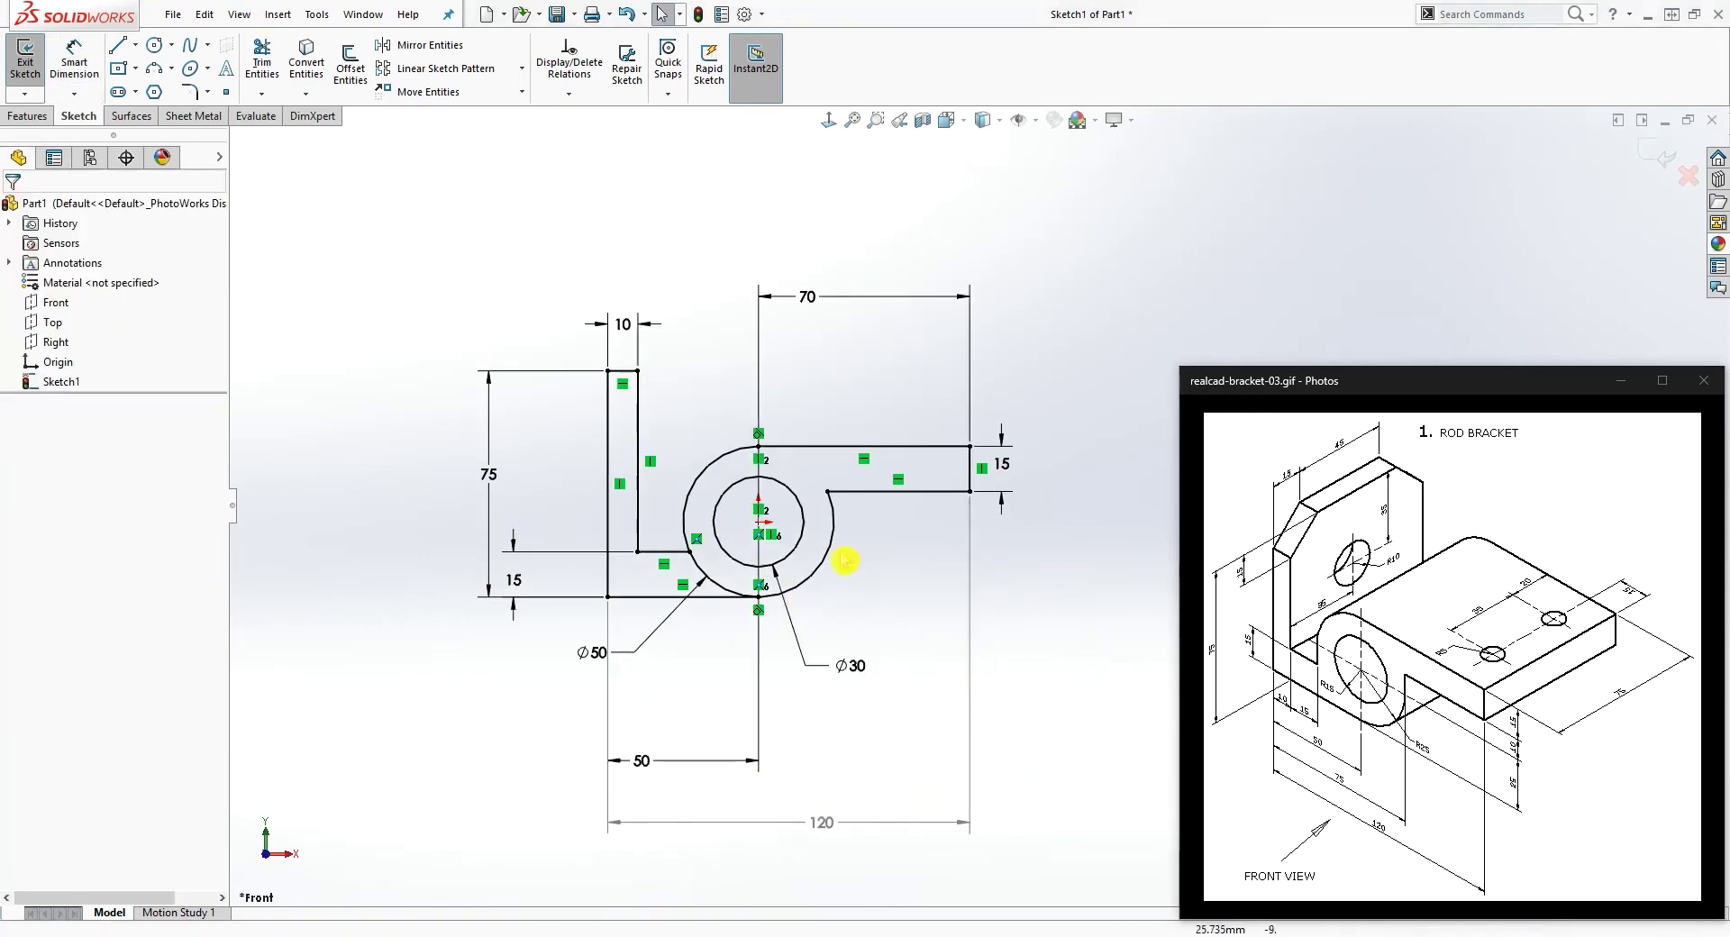
- Trim away the lower-left arc of the Ø50 circle
left_click(261, 63)
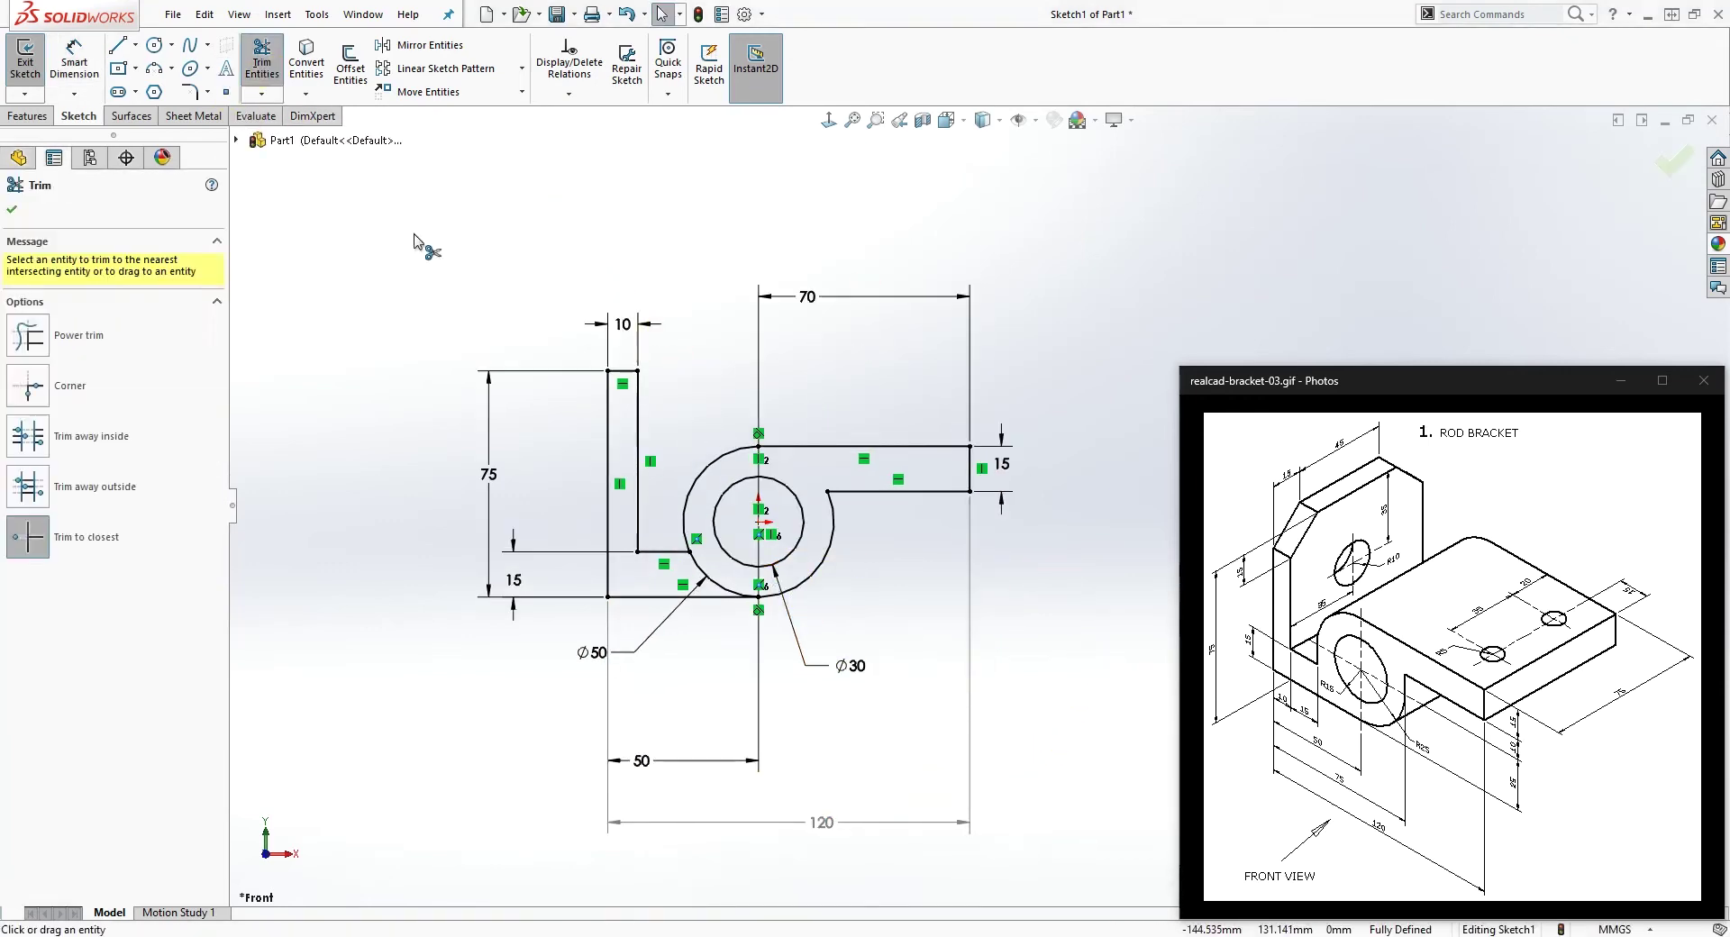
left_click(702, 578)
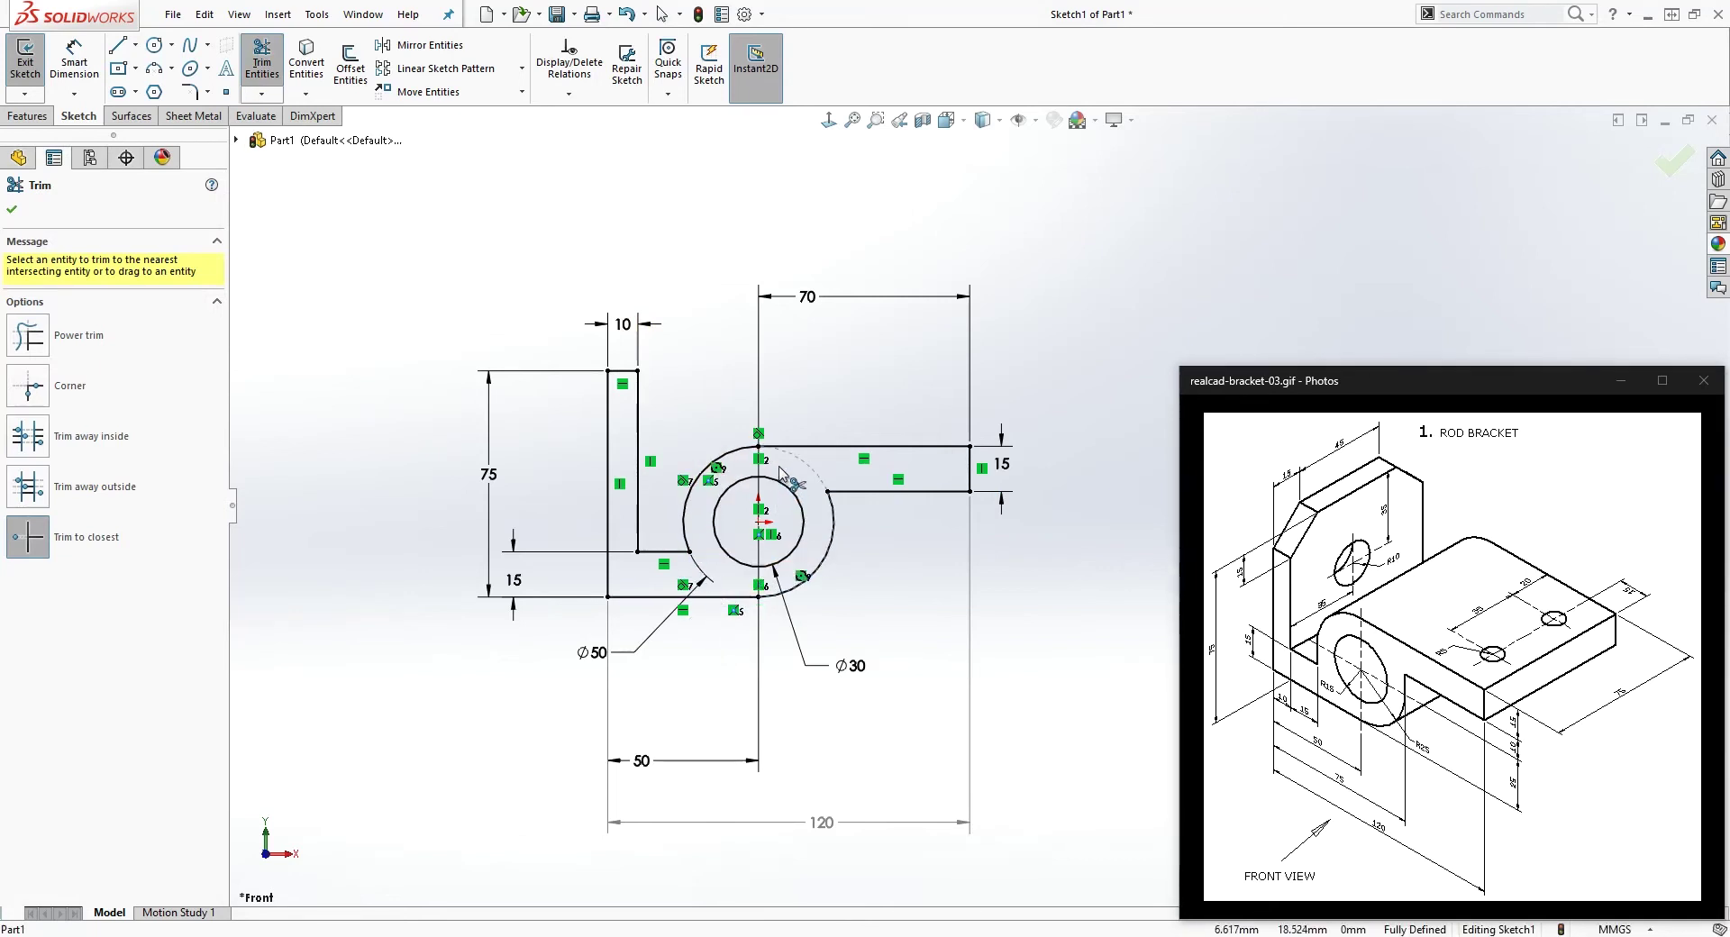
scroll(802, 504, "down", 2)
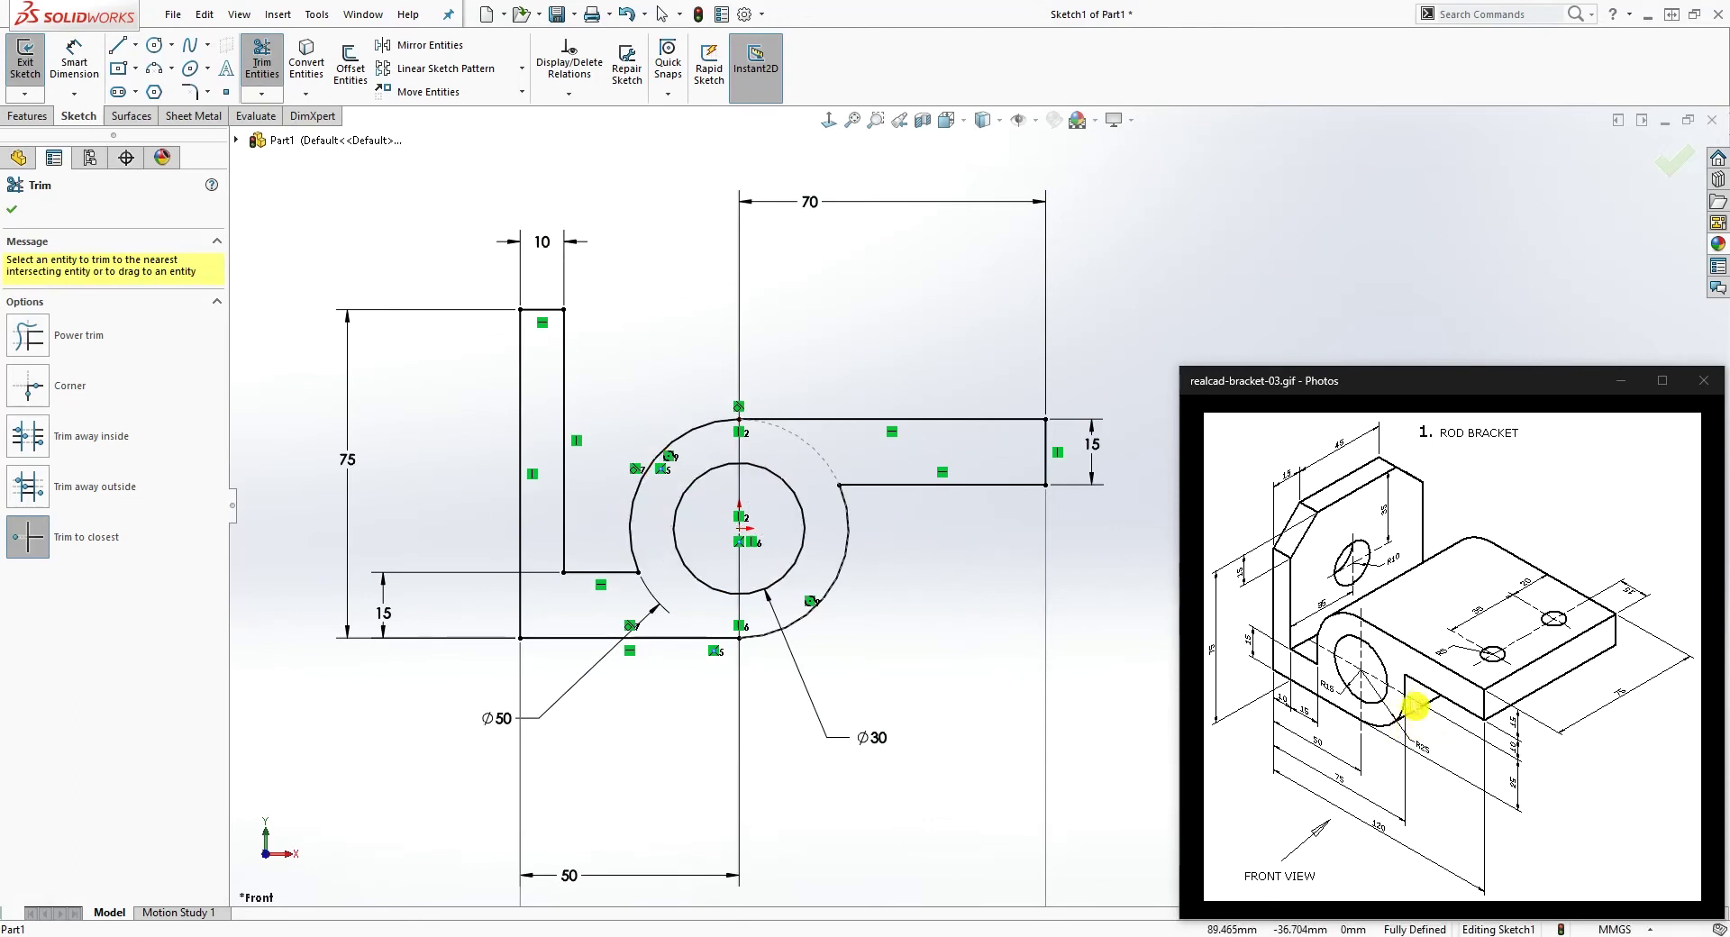
key("Escape")
- Draw short vertical lines on the right and left sides of the outer arc
key("l")
scroll(889, 559, "down", 2)
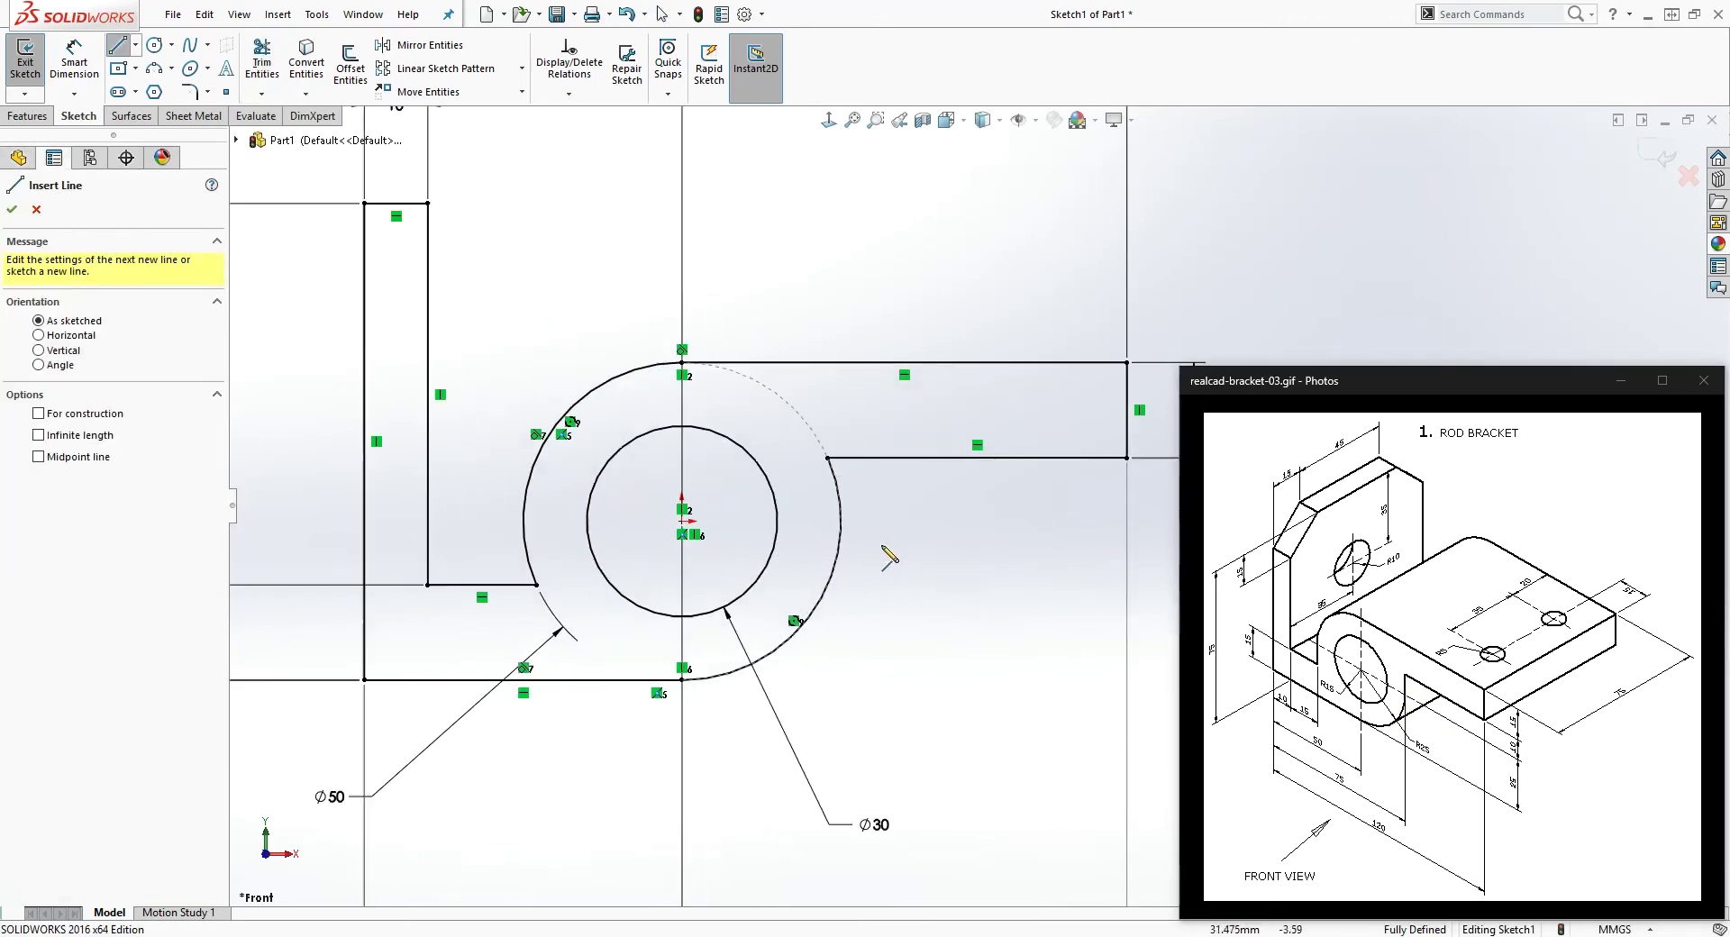
left_click(841, 521)
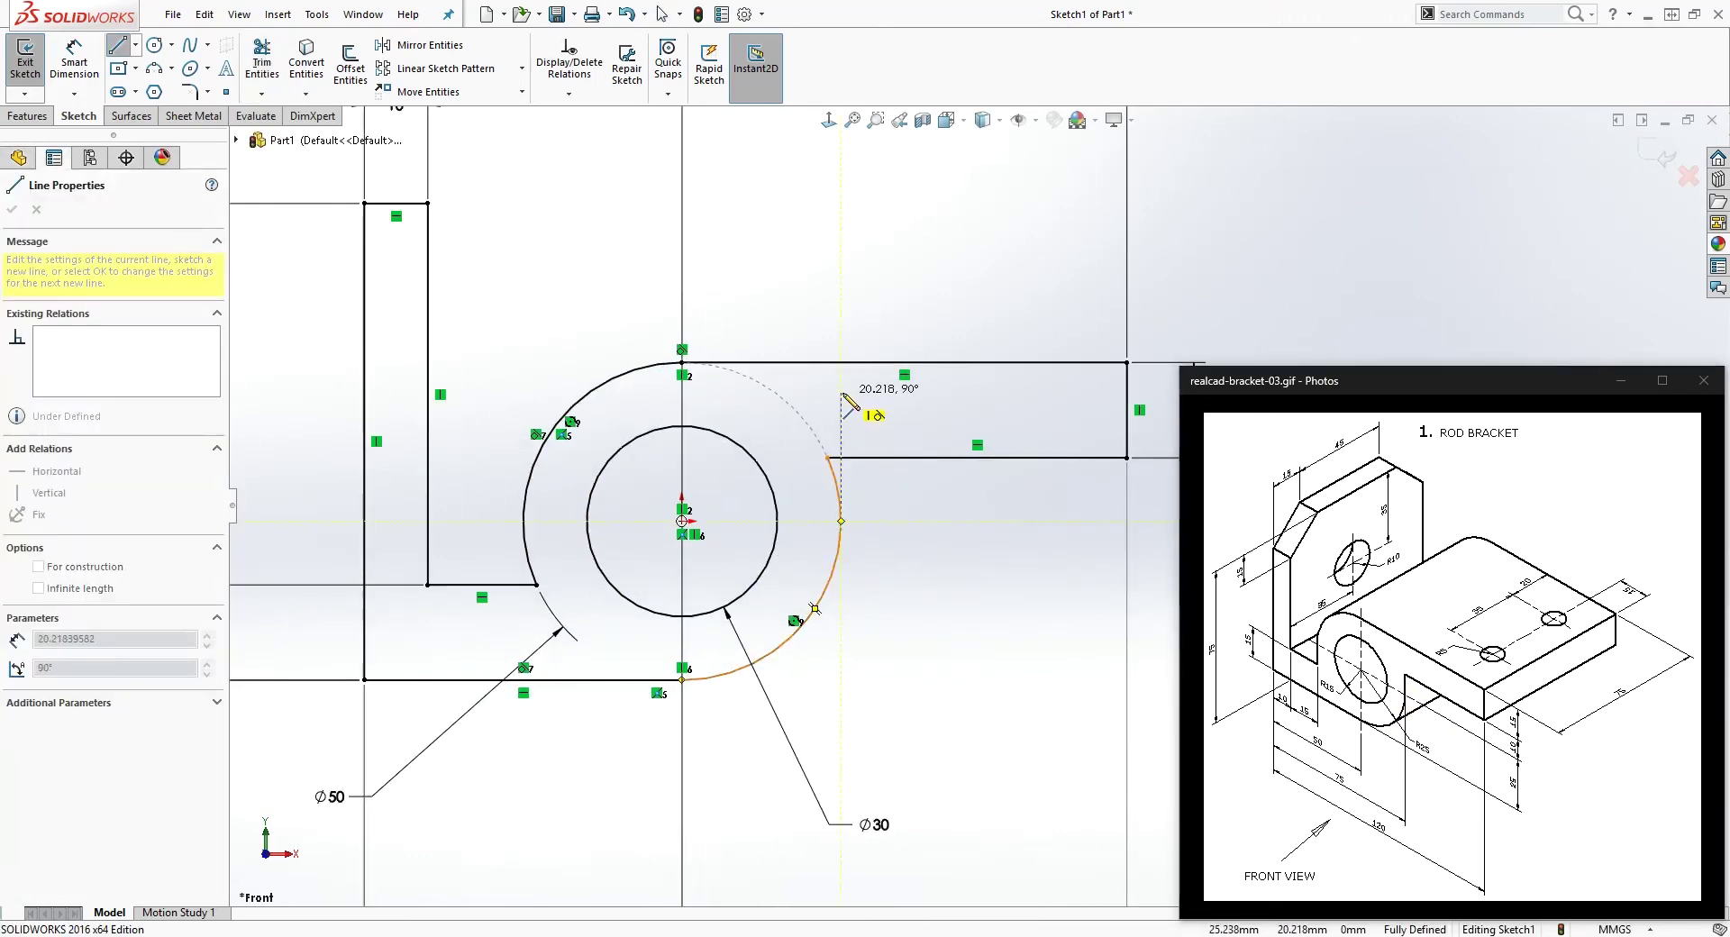
key("Escape")
key("l")
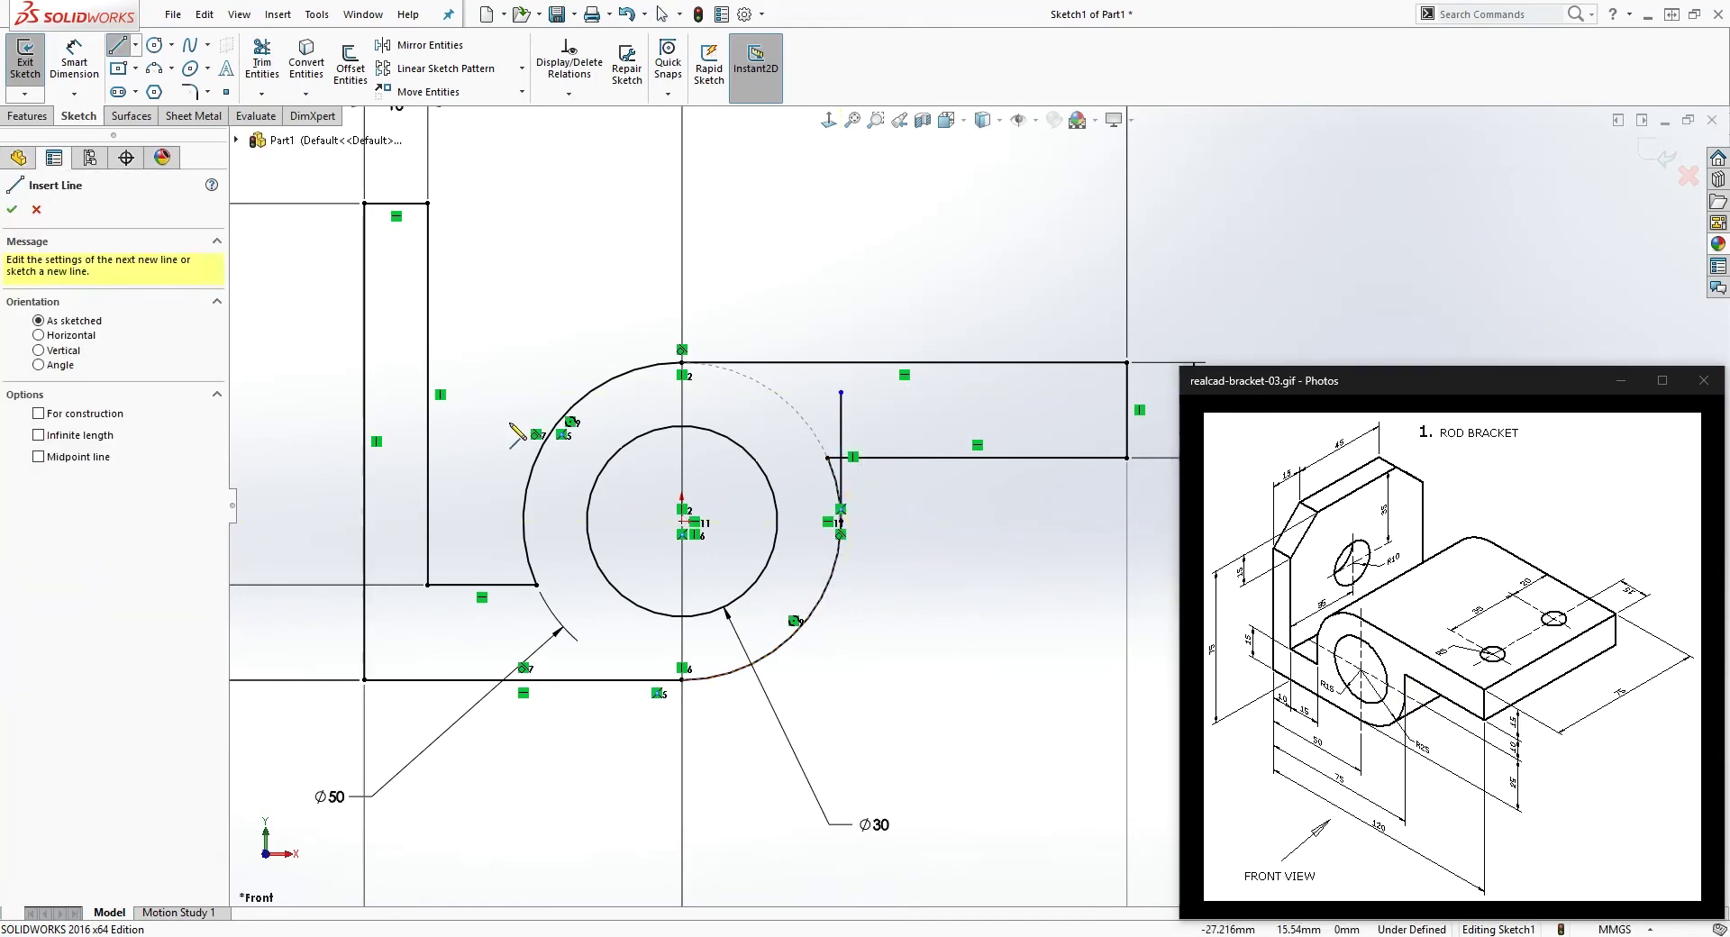
left_click(524, 521)
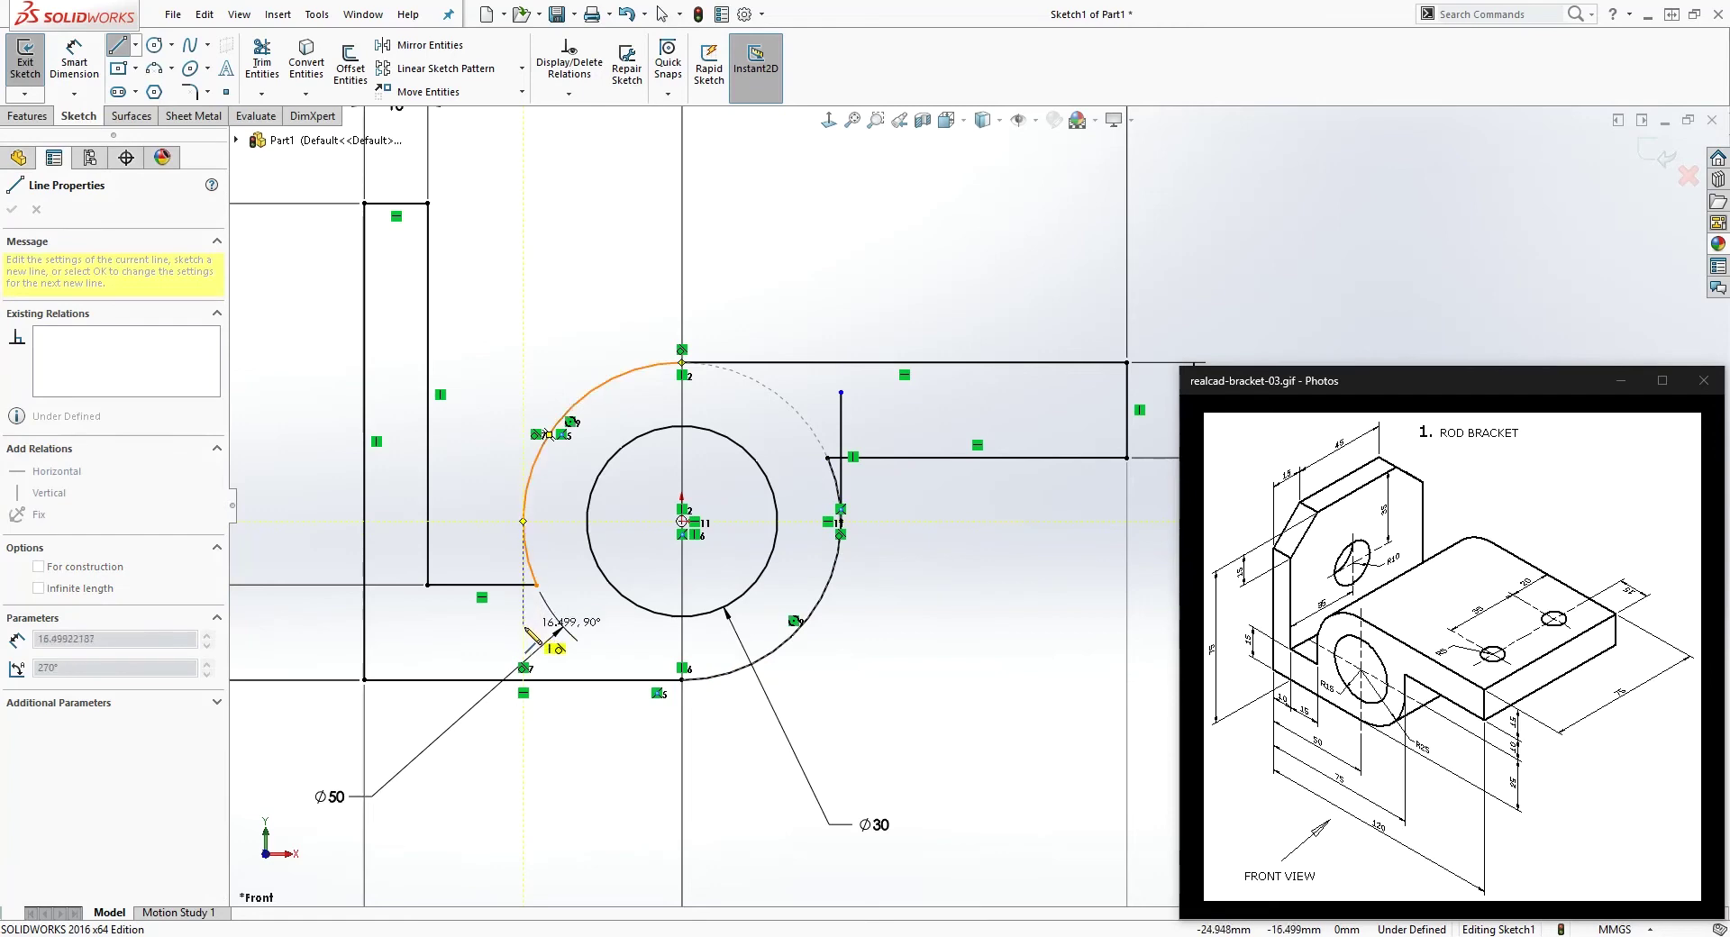
left_click(523, 628)
key("Escape")
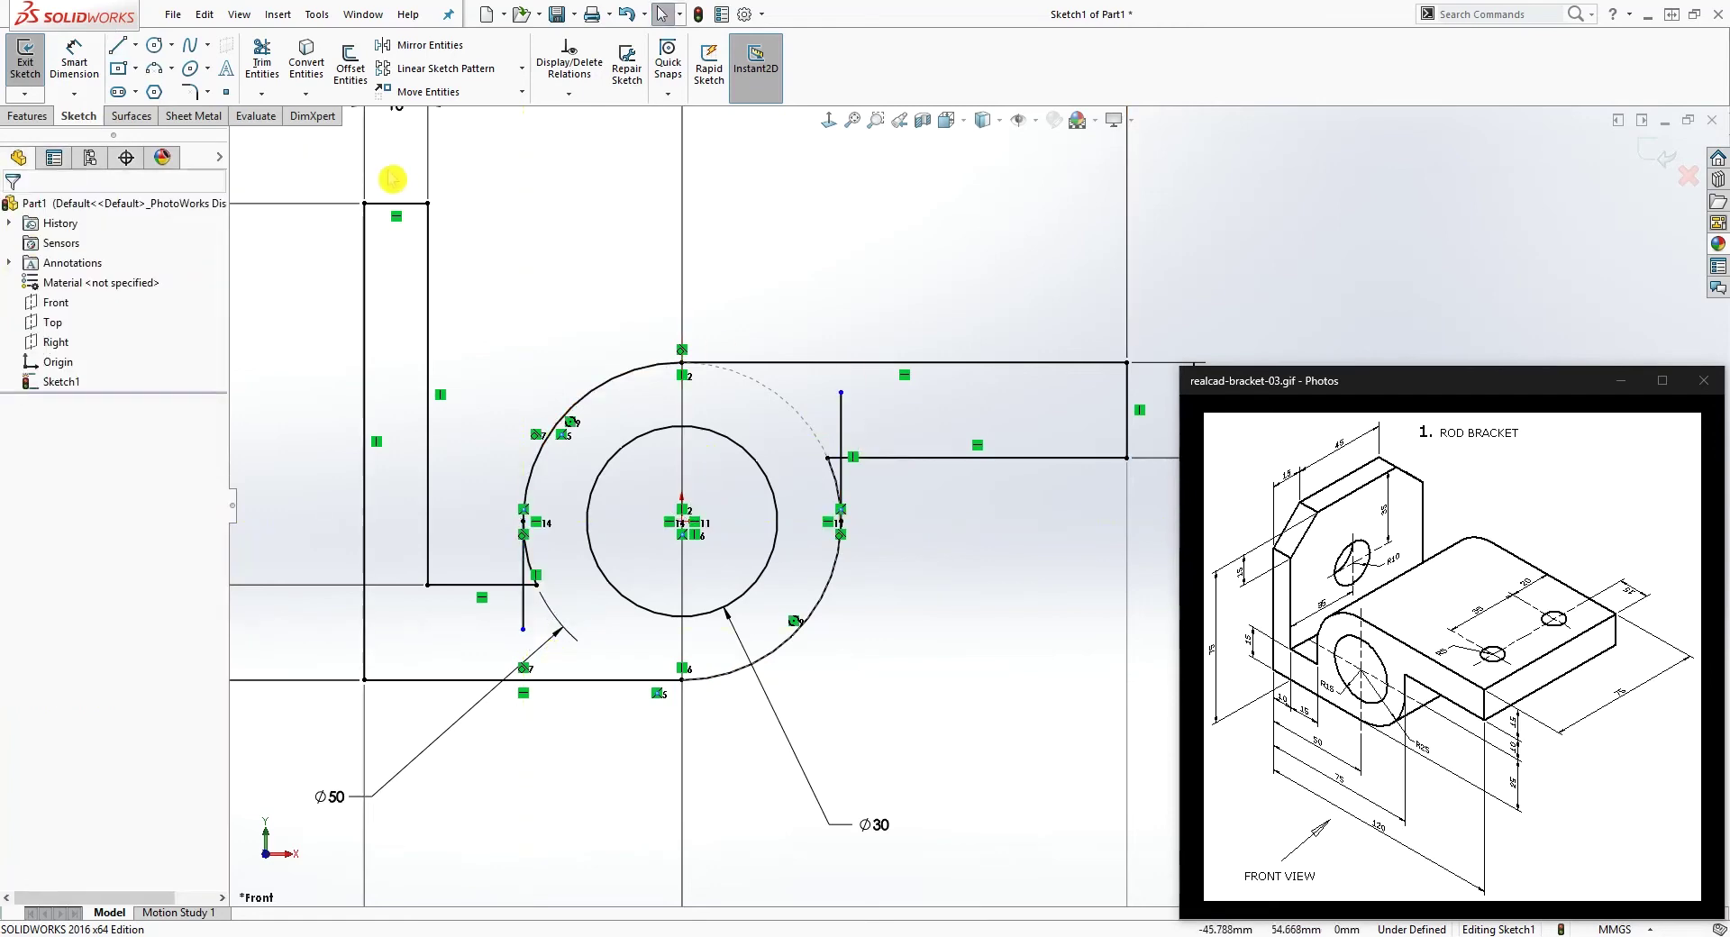
- Trim the leftover stubs, short segments and arc pieces so the outline closes cleanly
left_click(271, 80)
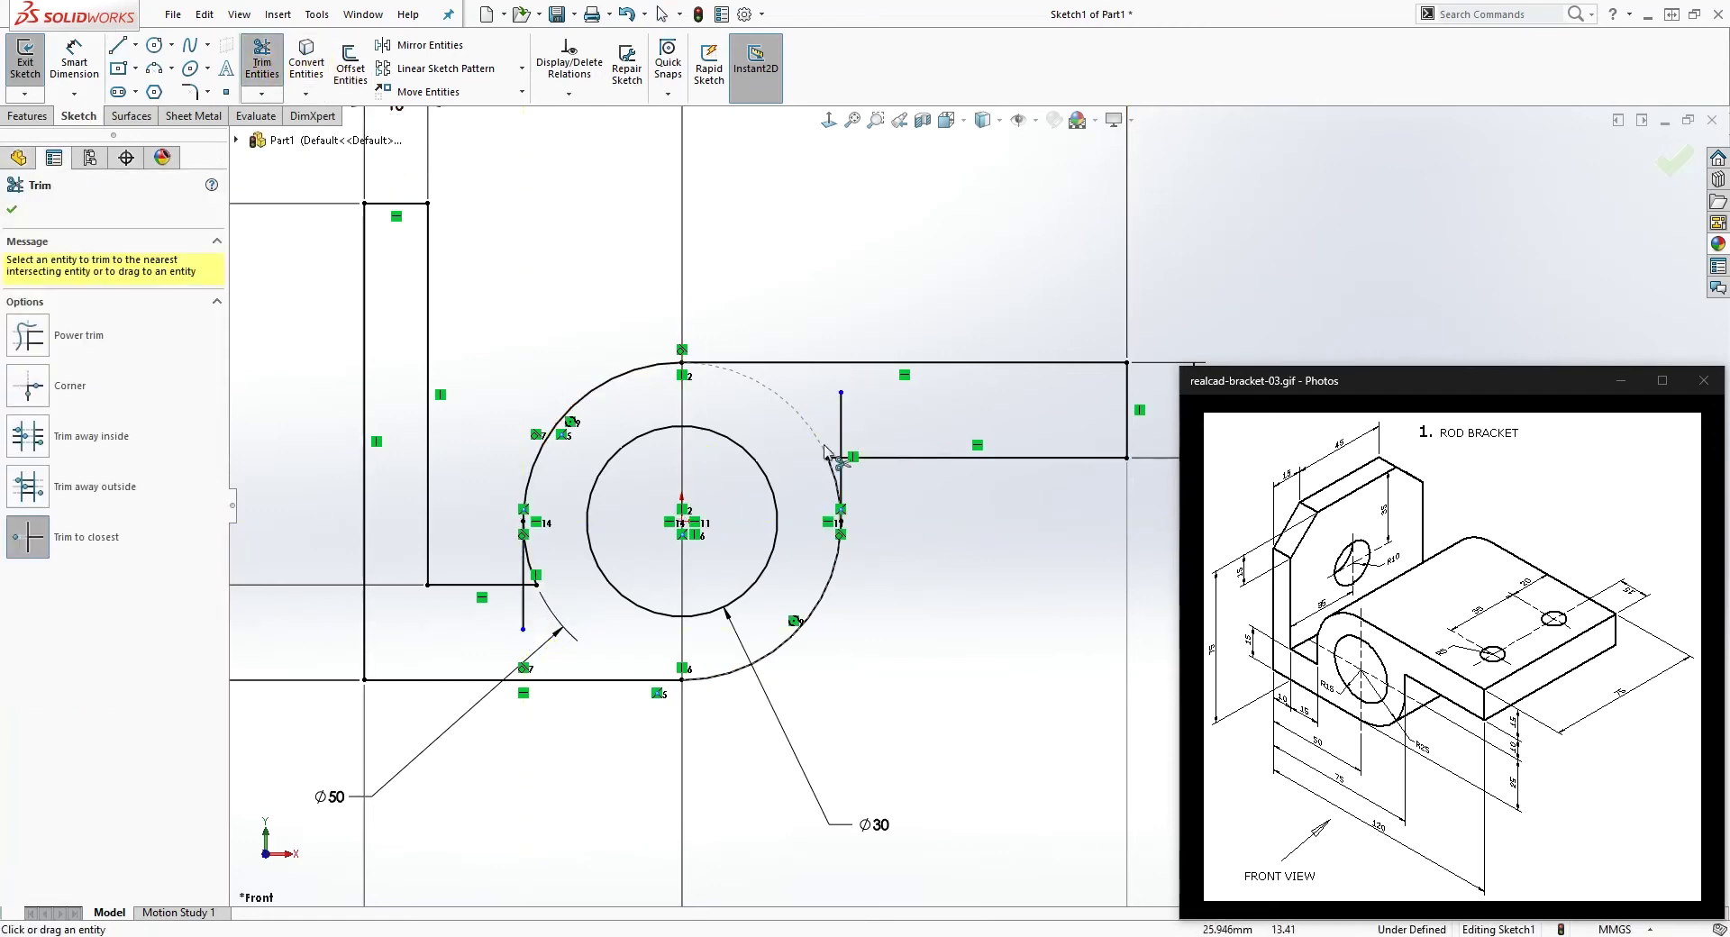
left_click(842, 419)
scroll(876, 475, "down", 1)
scroll(847, 465, "down", 2)
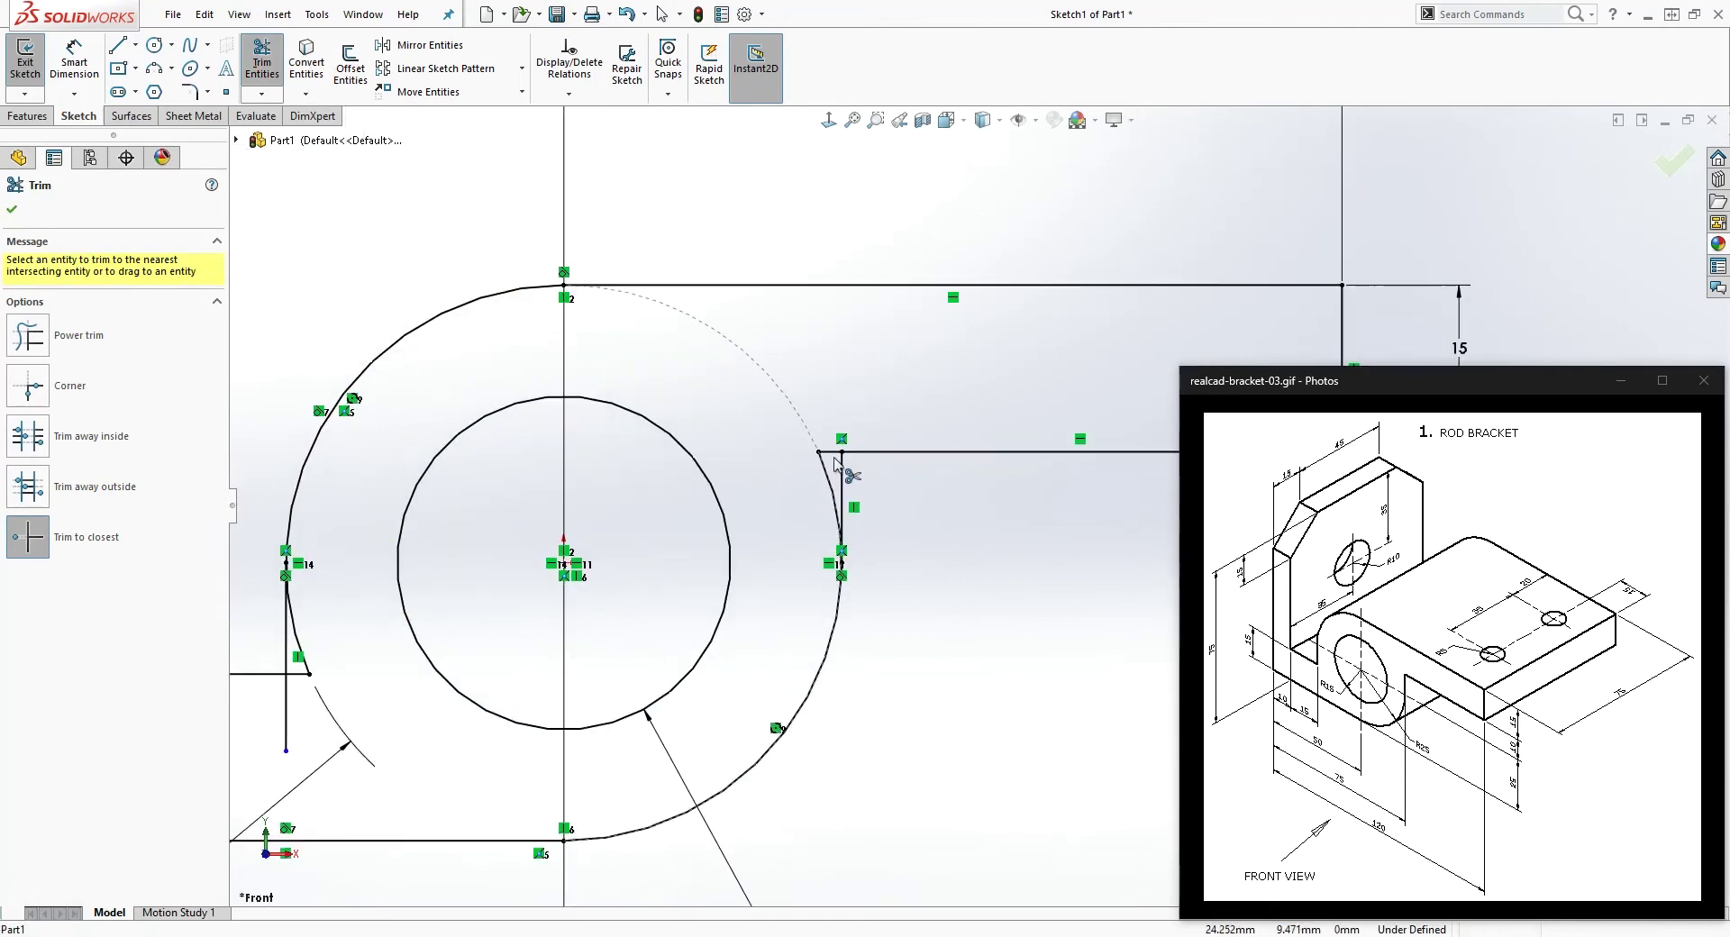
left_click(835, 453)
left_click(823, 466)
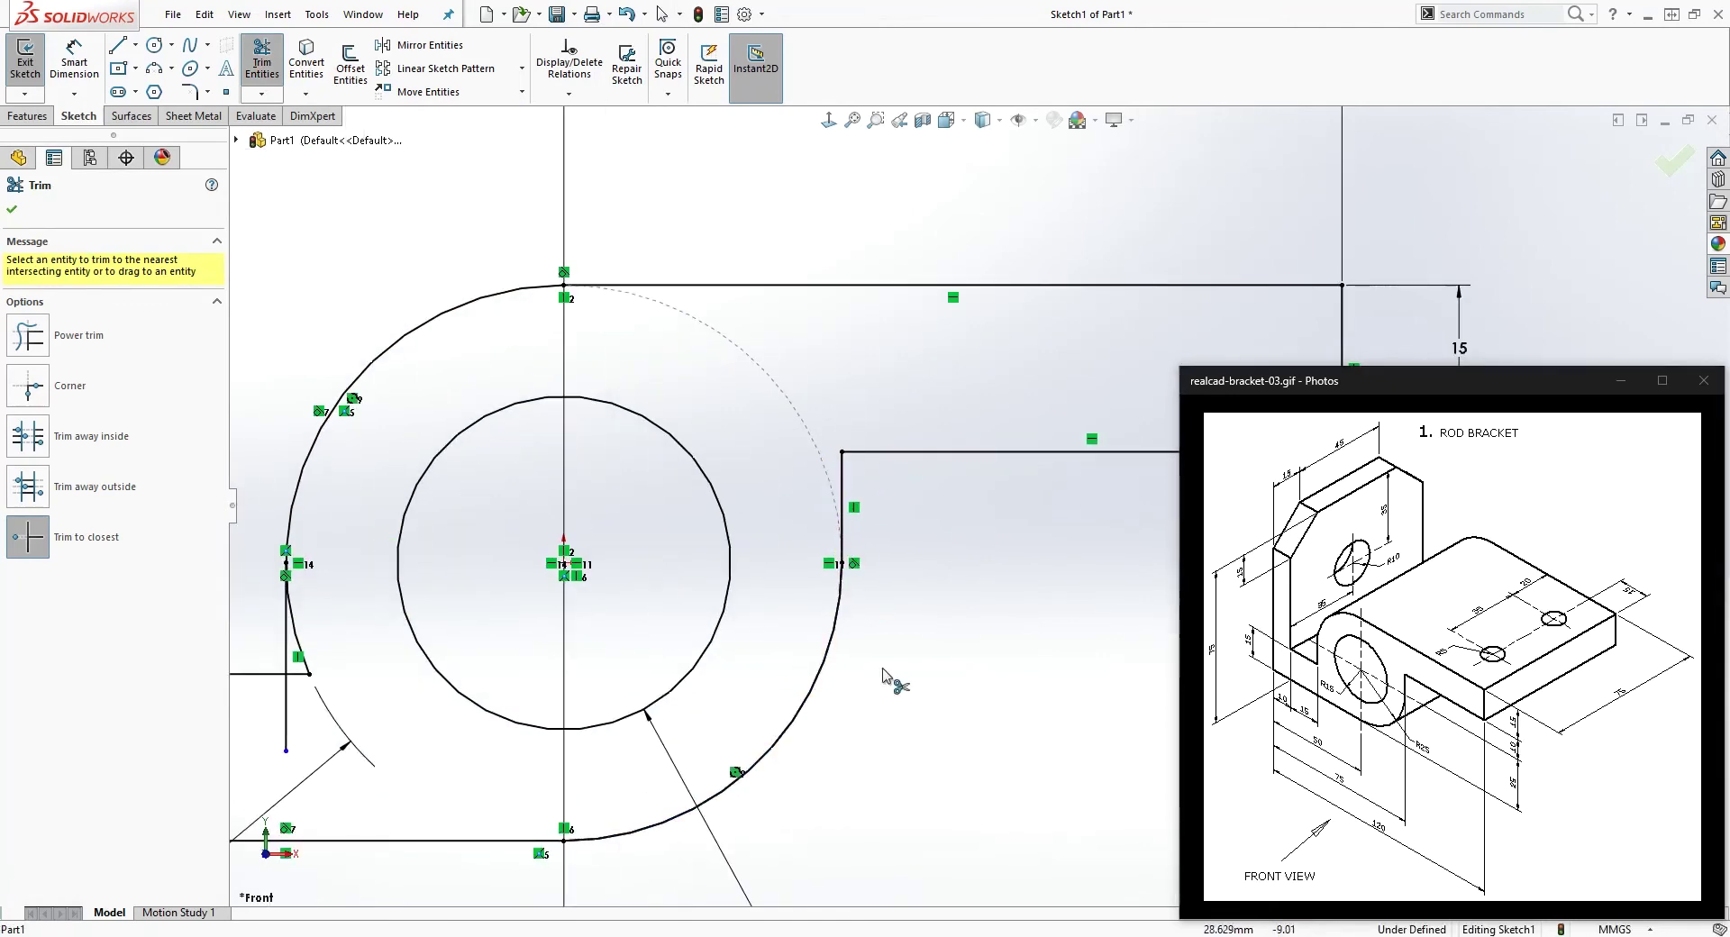
scroll(973, 509, "up", 2)
left_click(498, 664)
scroll(401, 661, "down", 5)
left_click(667, 563)
left_click(691, 546)
scroll(764, 606, "up", 6)
scroll(1036, 505, "up", 6)
scroll(1093, 495, "down", 5)
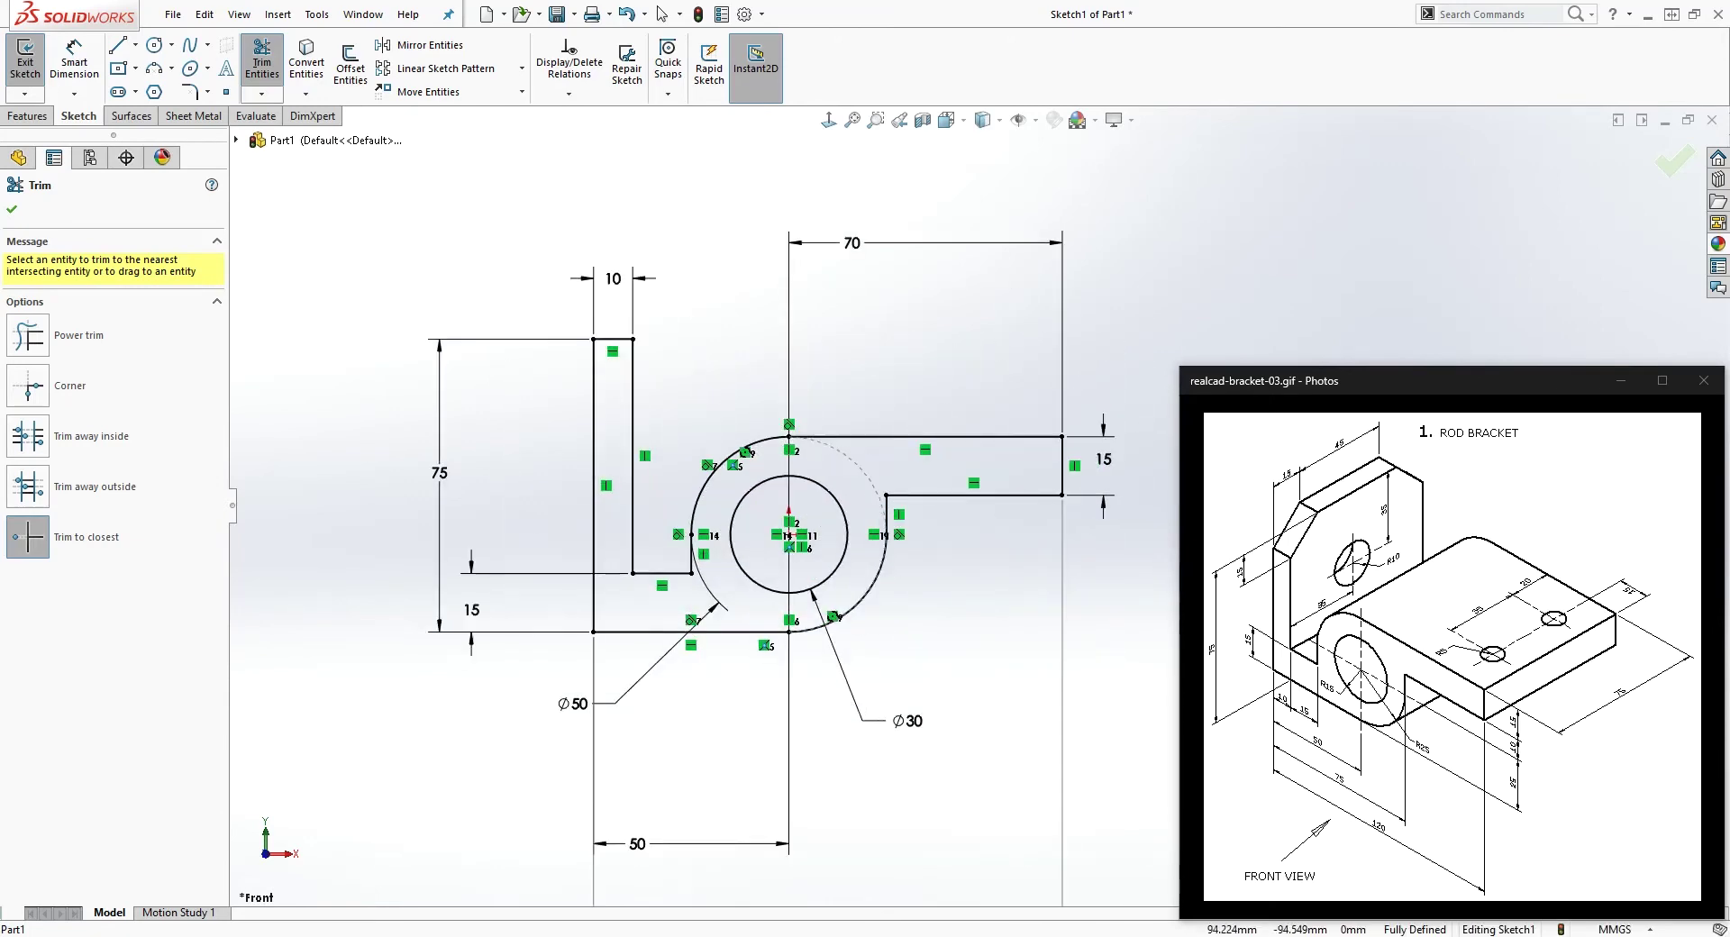
scroll(997, 699, "up", 3)
scroll(1050, 606, "down", 2)
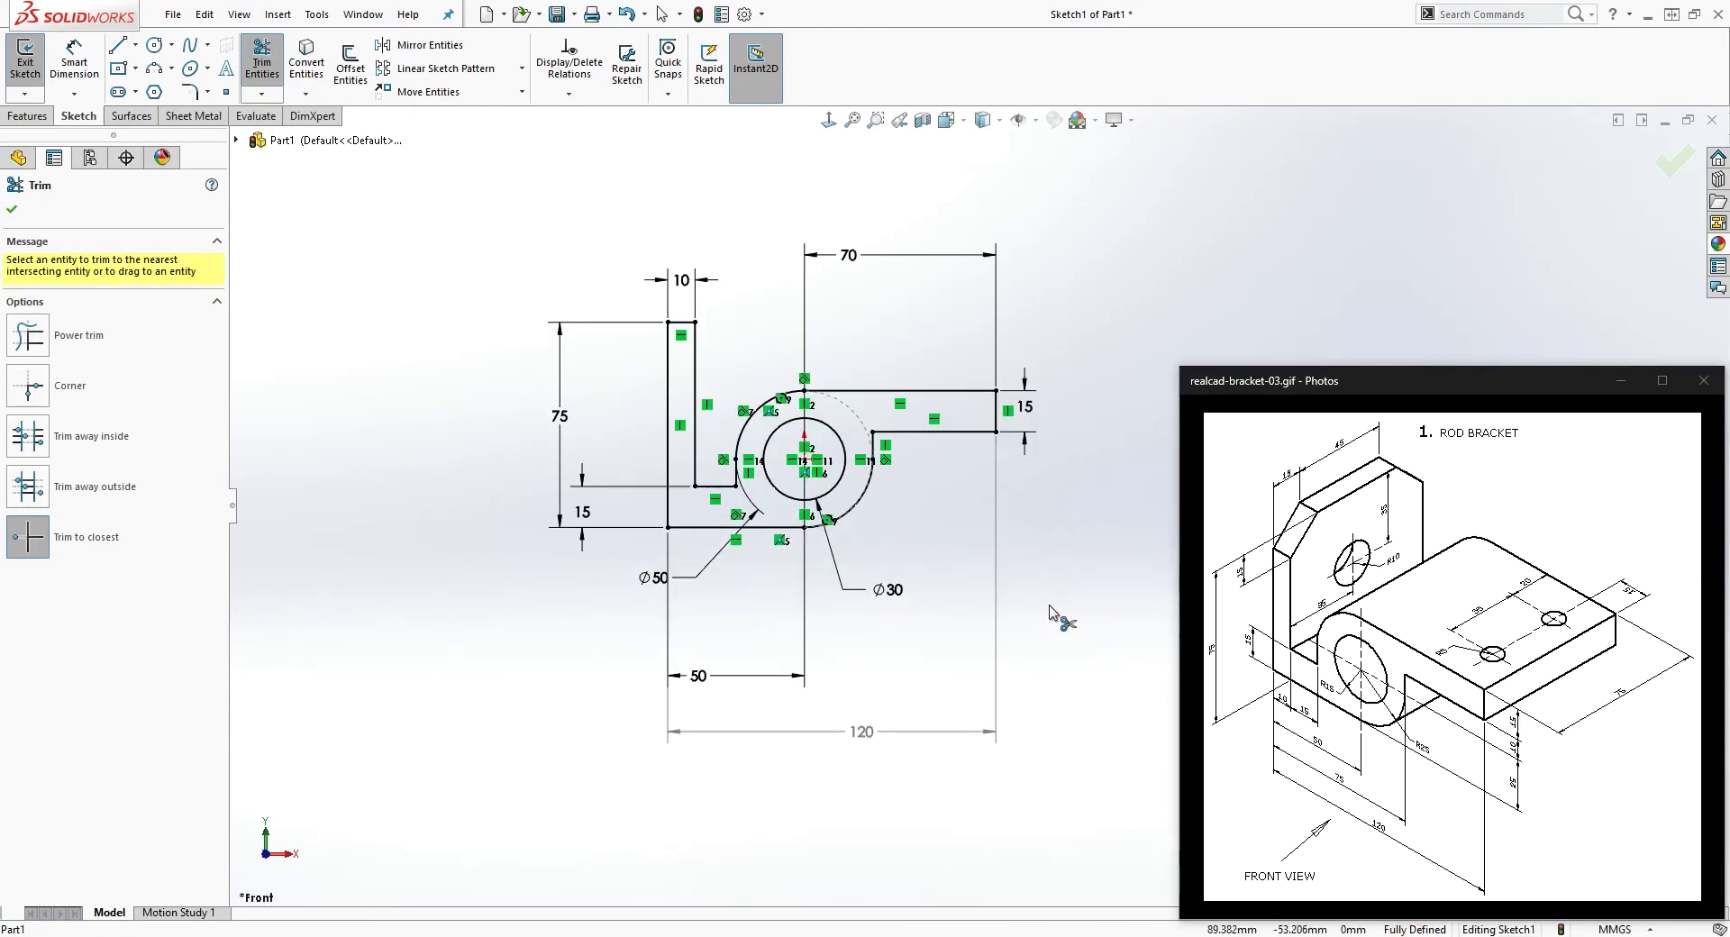
key("Escape")
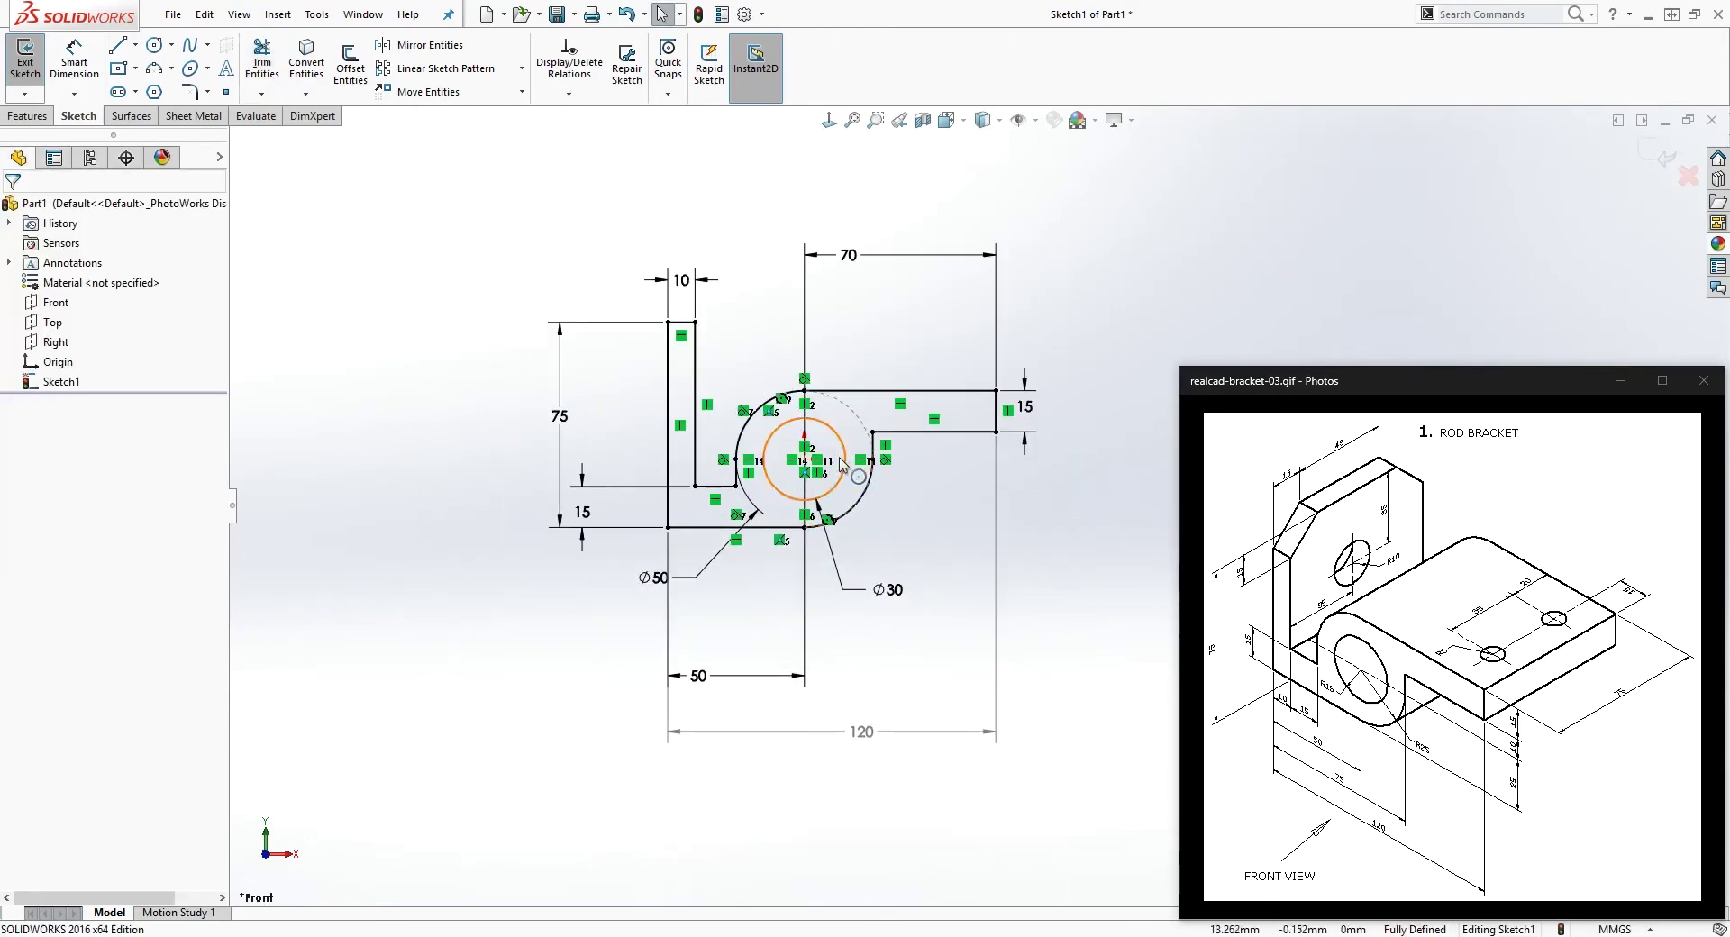
- Extrude the bracket profile 75 mm blind in the reversed direction
left_click(36, 121)
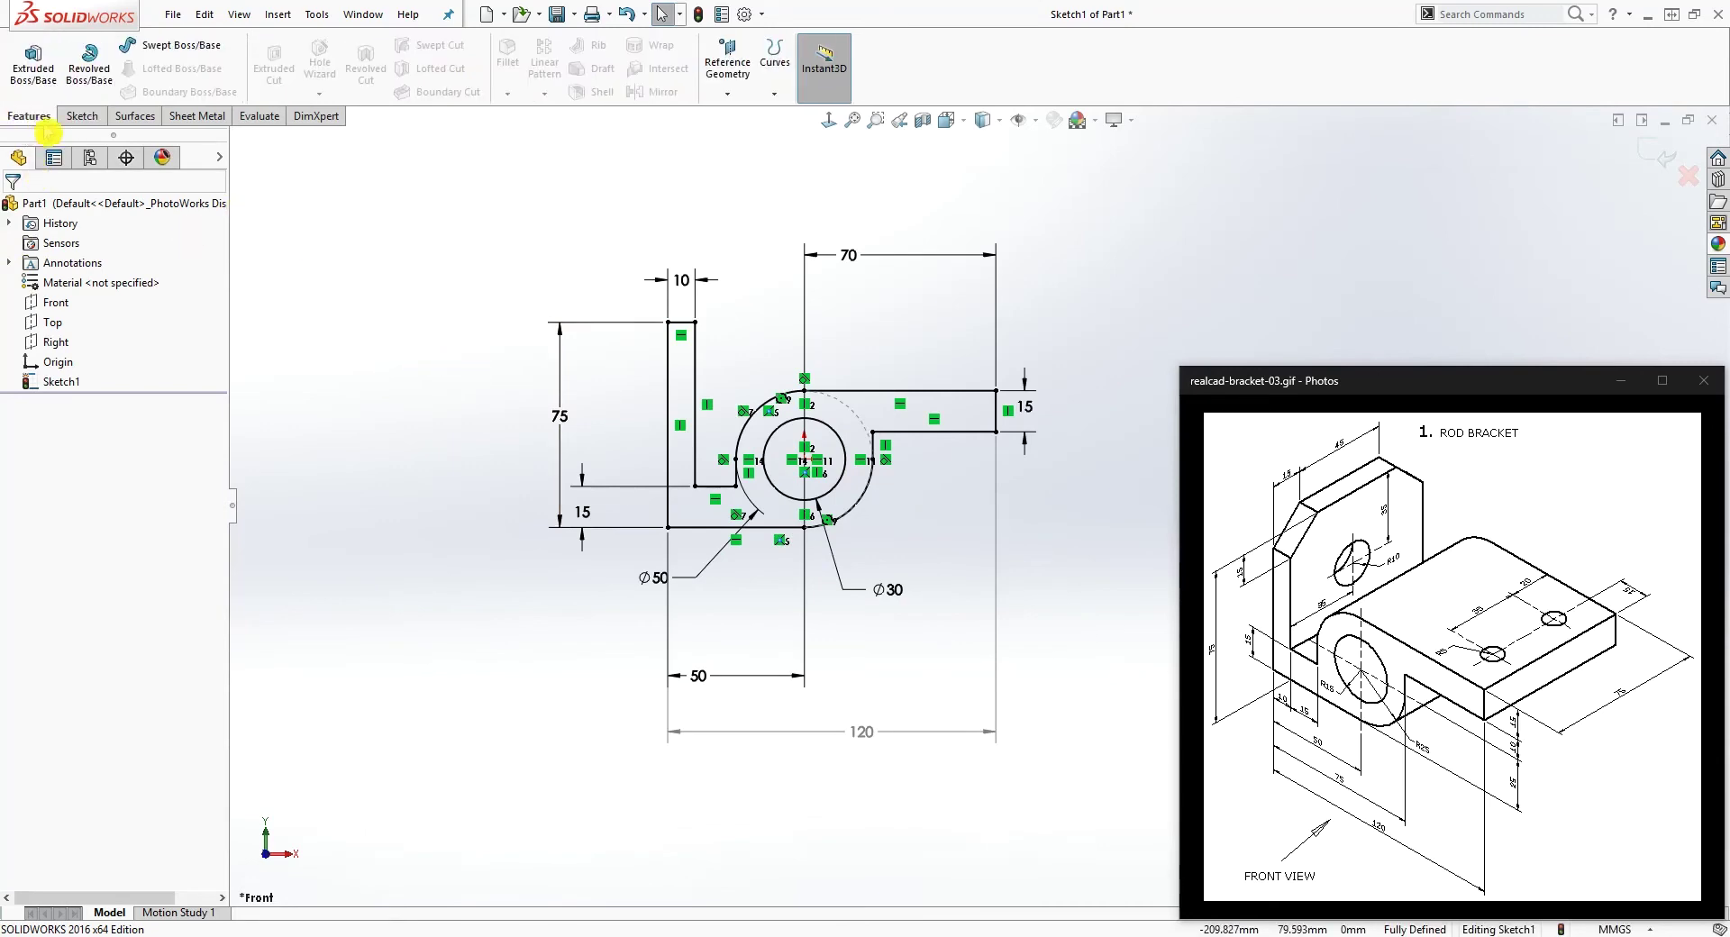
left_click(34, 58)
scroll(793, 568, "up", 2)
middle_click_drag(822, 563, 647, 551)
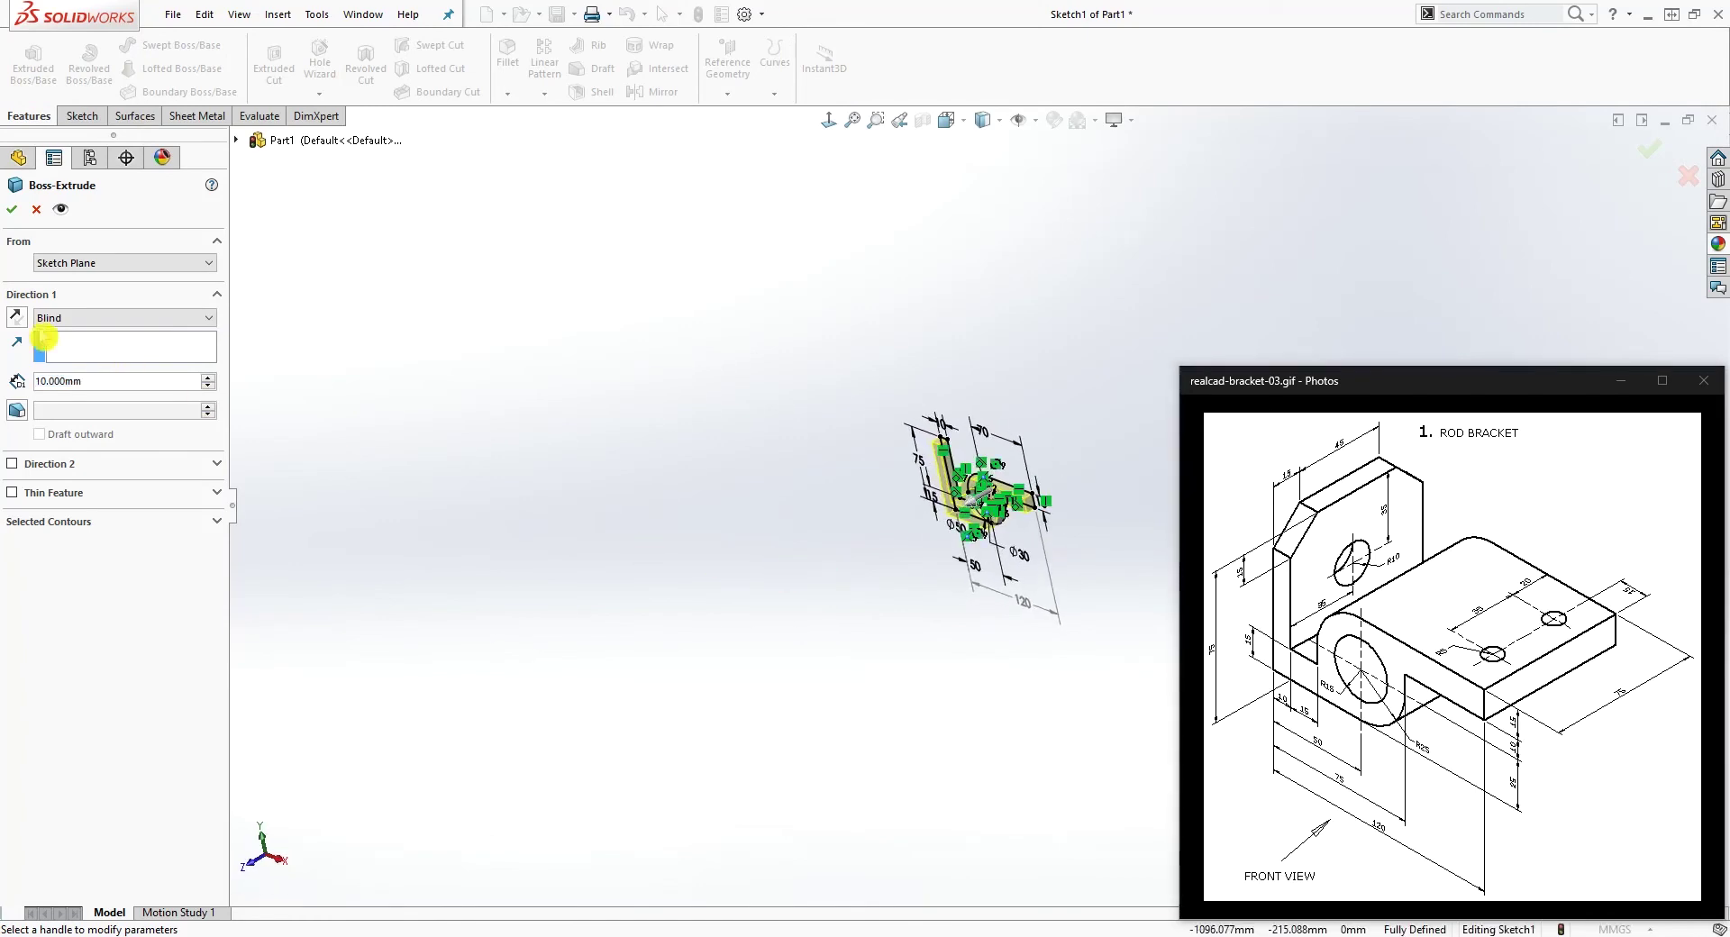
scroll(1036, 552, "down", 8)
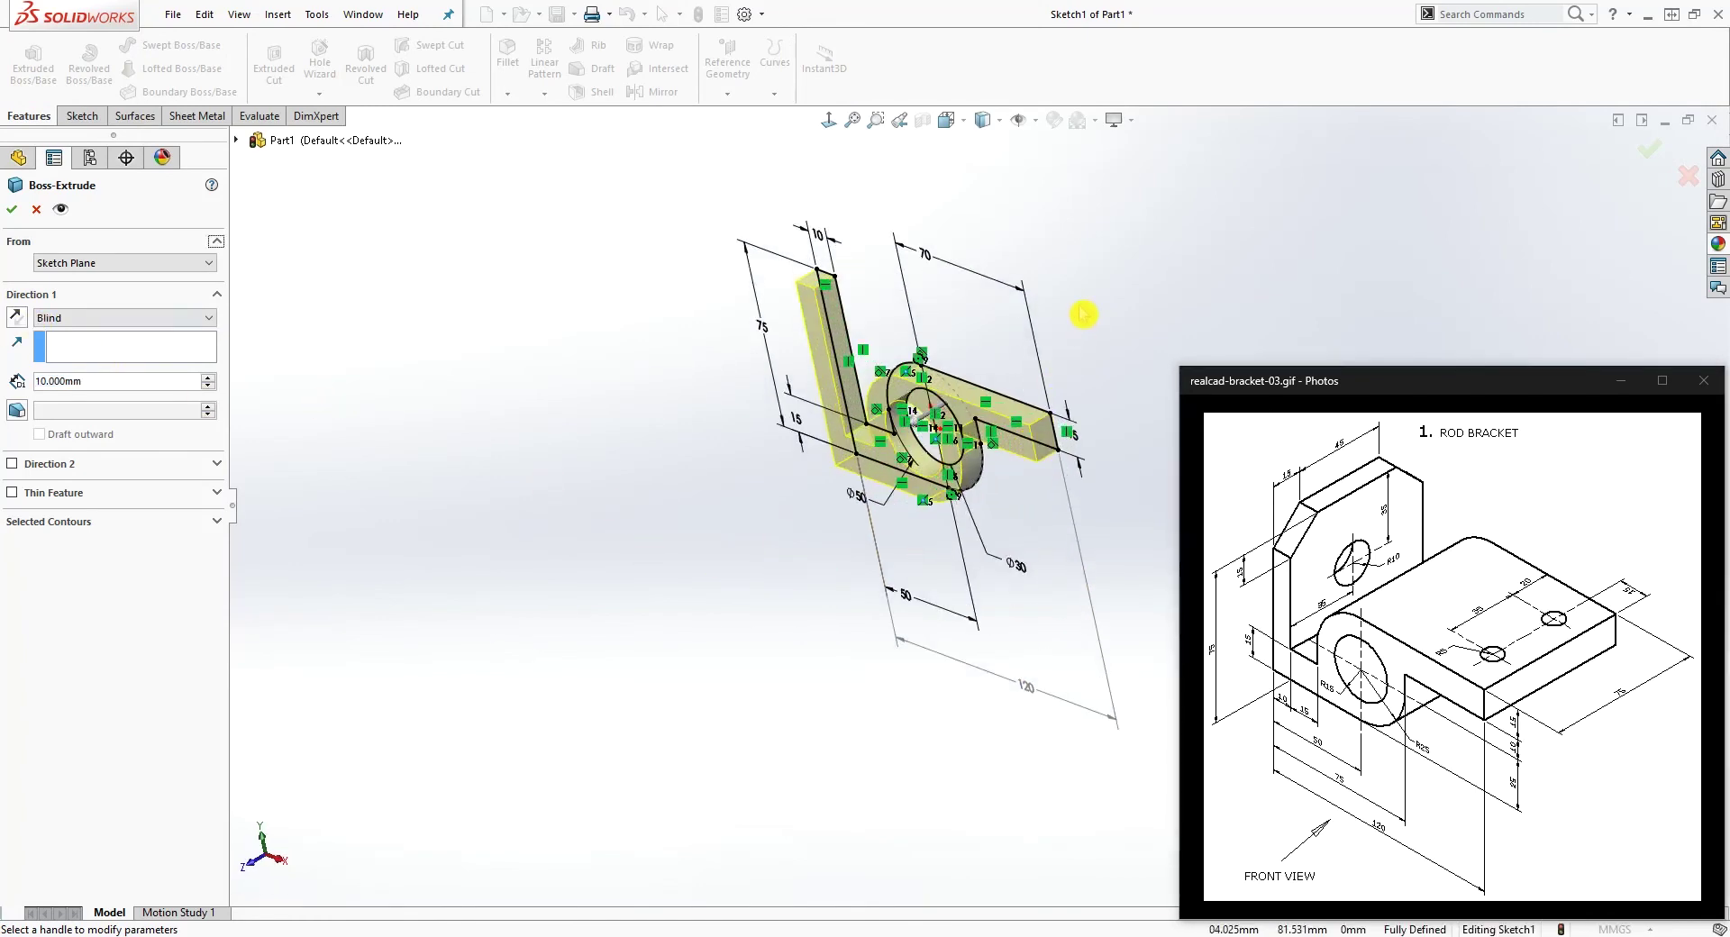
left_click(16, 318)
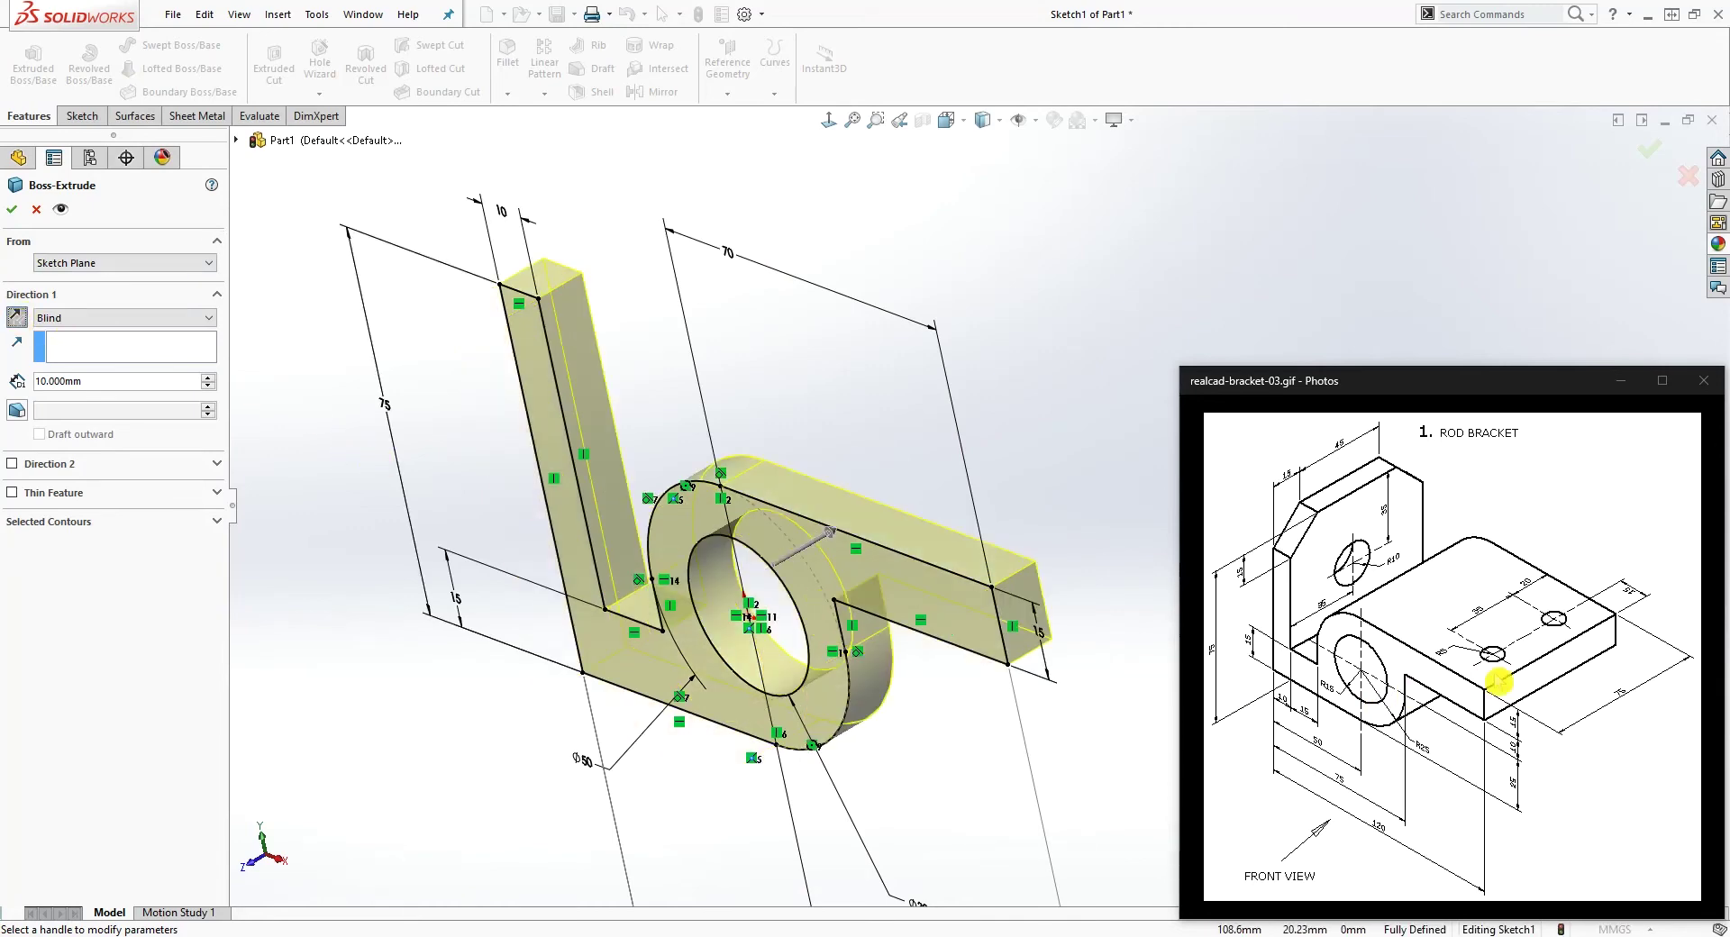
double_click(88, 380)
type("75")
key("Return")
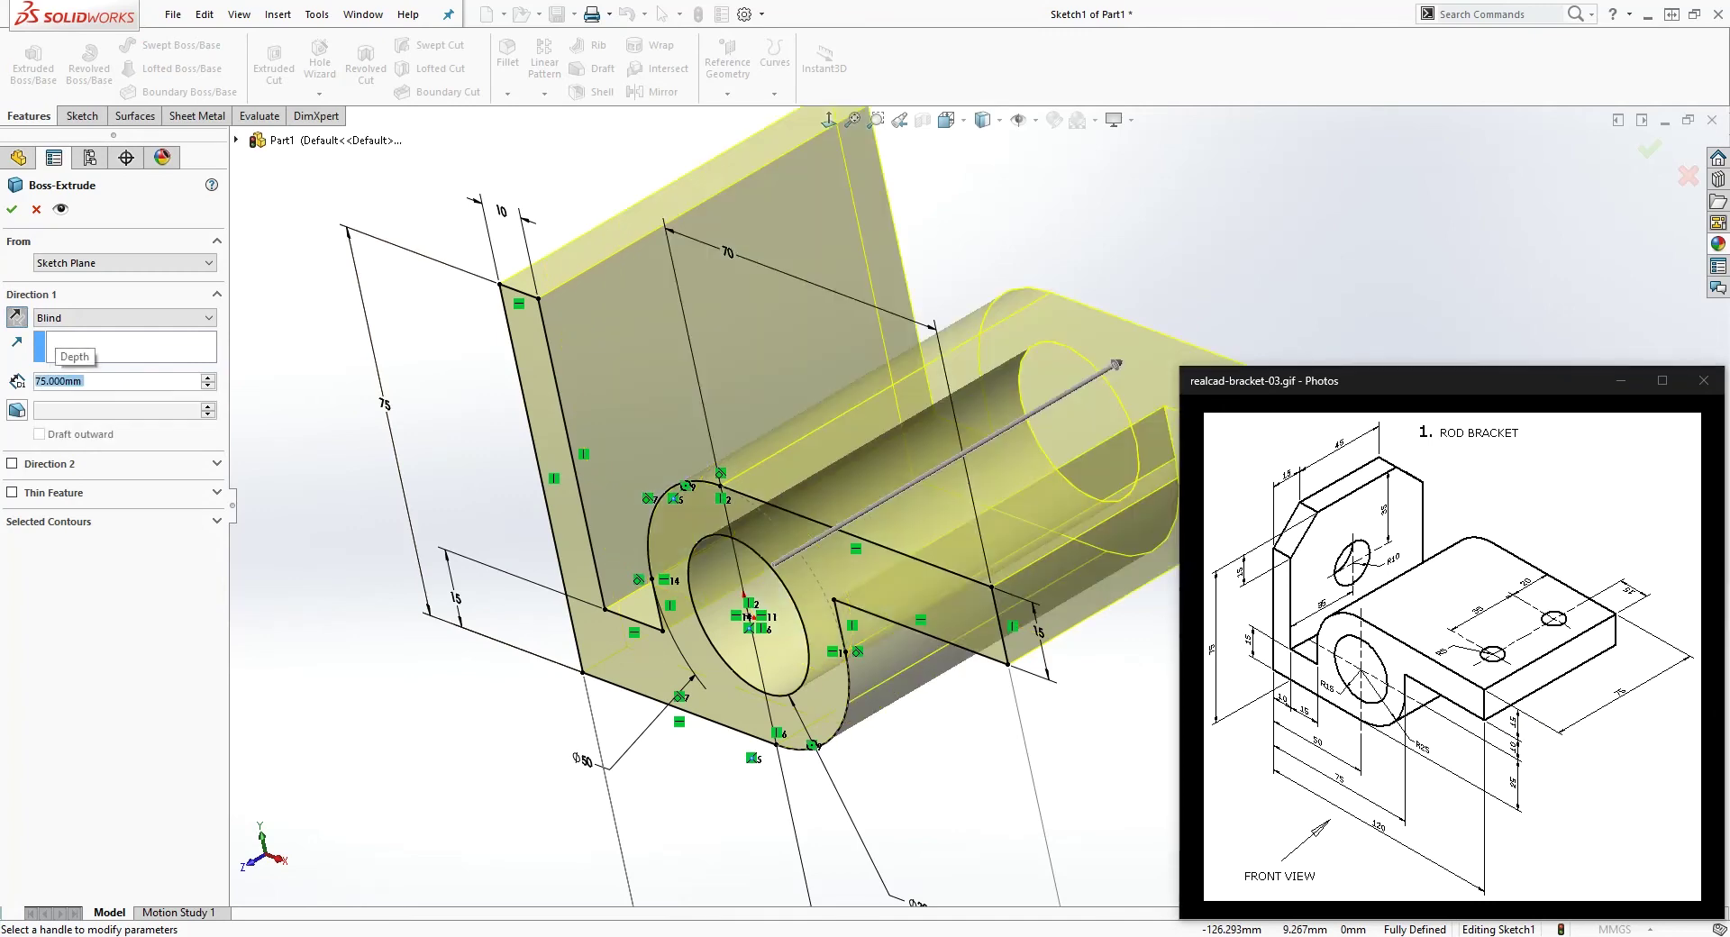
left_click(12, 208)
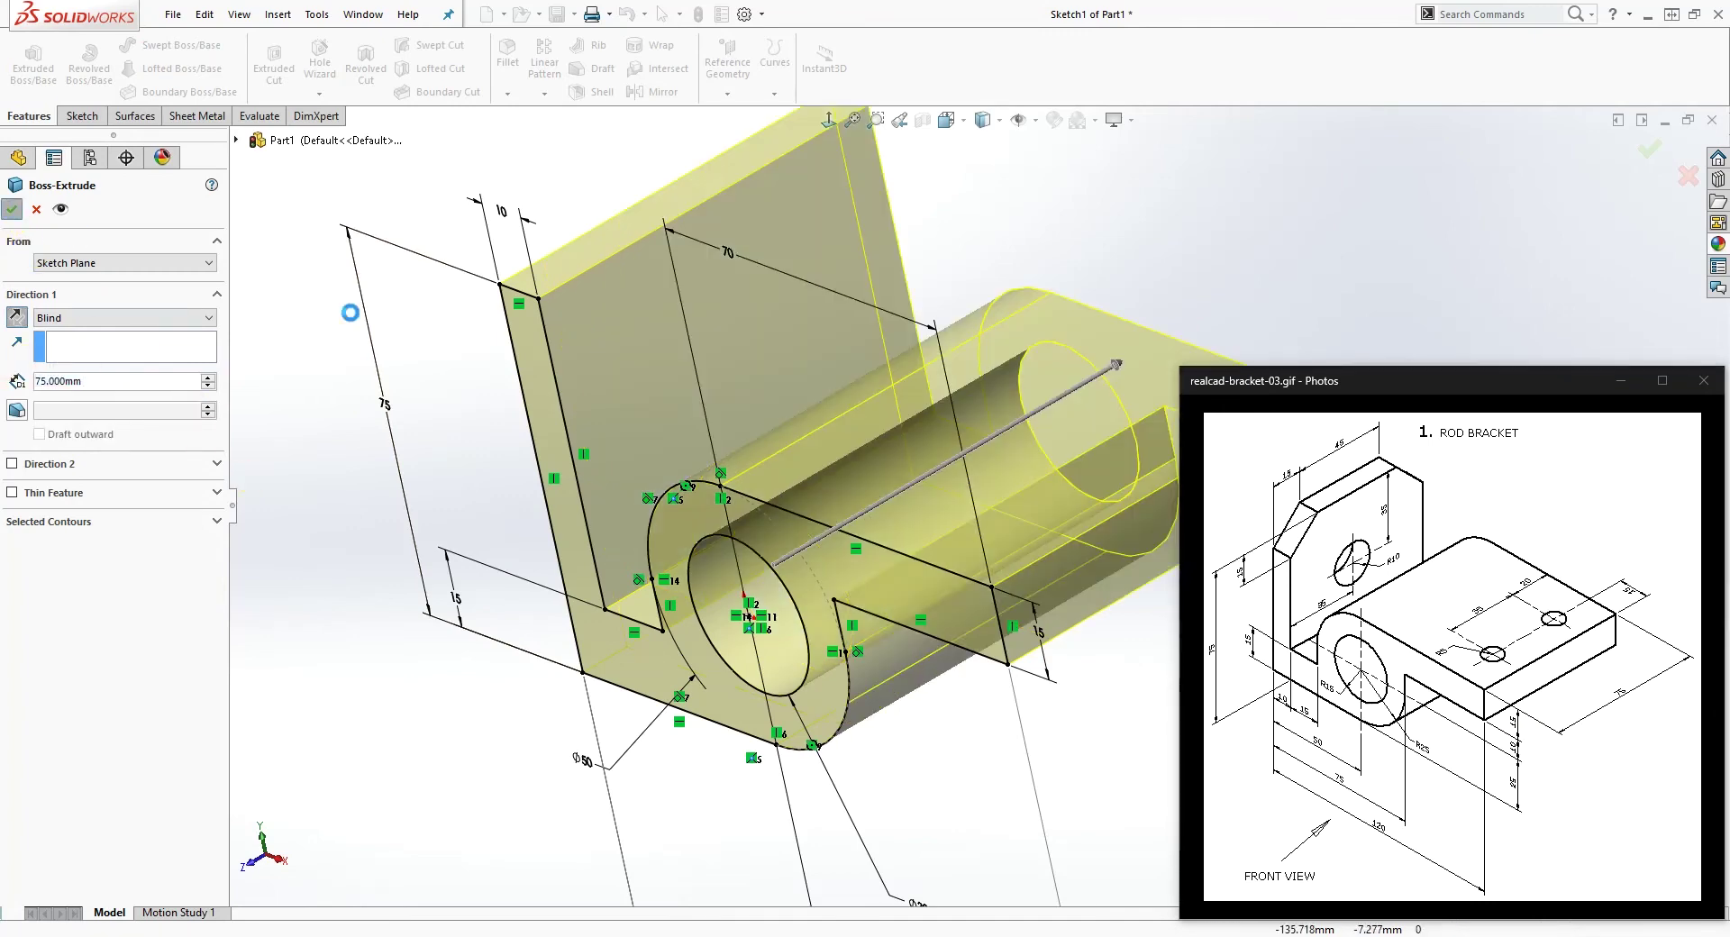
- Orbit the solid bracket and open Chamfer from the Features tab's Fillet dropdown
scroll(970, 575, "up", 5)
scroll(911, 485, "down", 5)
middle_click_drag(913, 491, 982, 477)
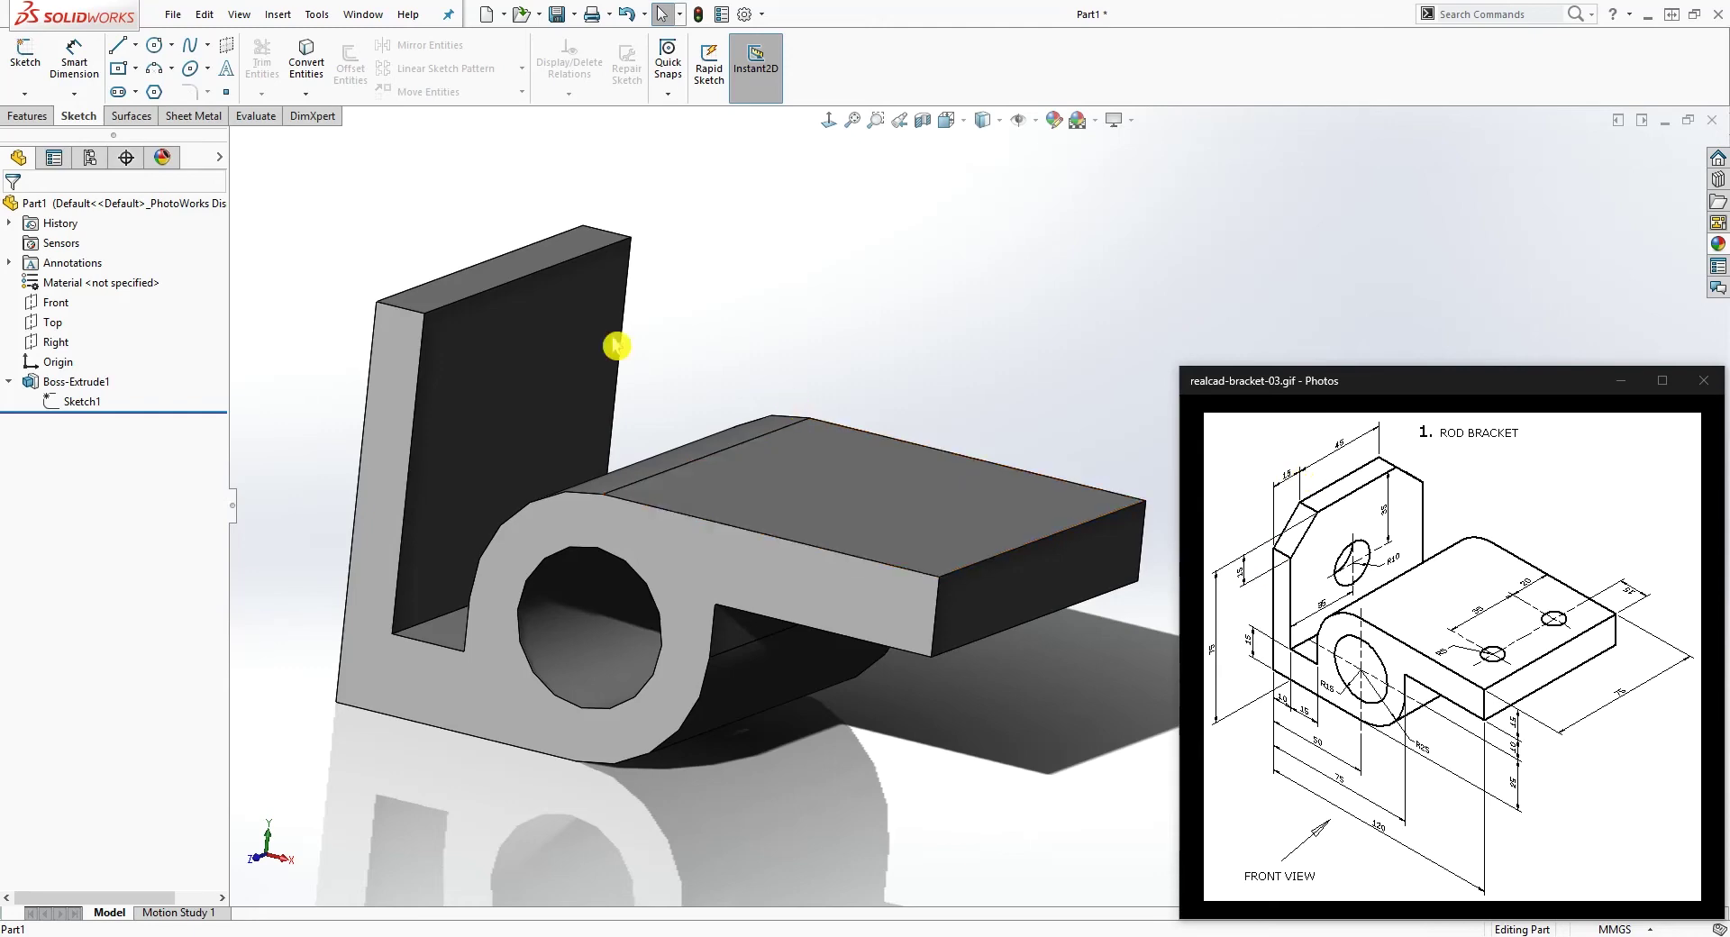
left_click(45, 119)
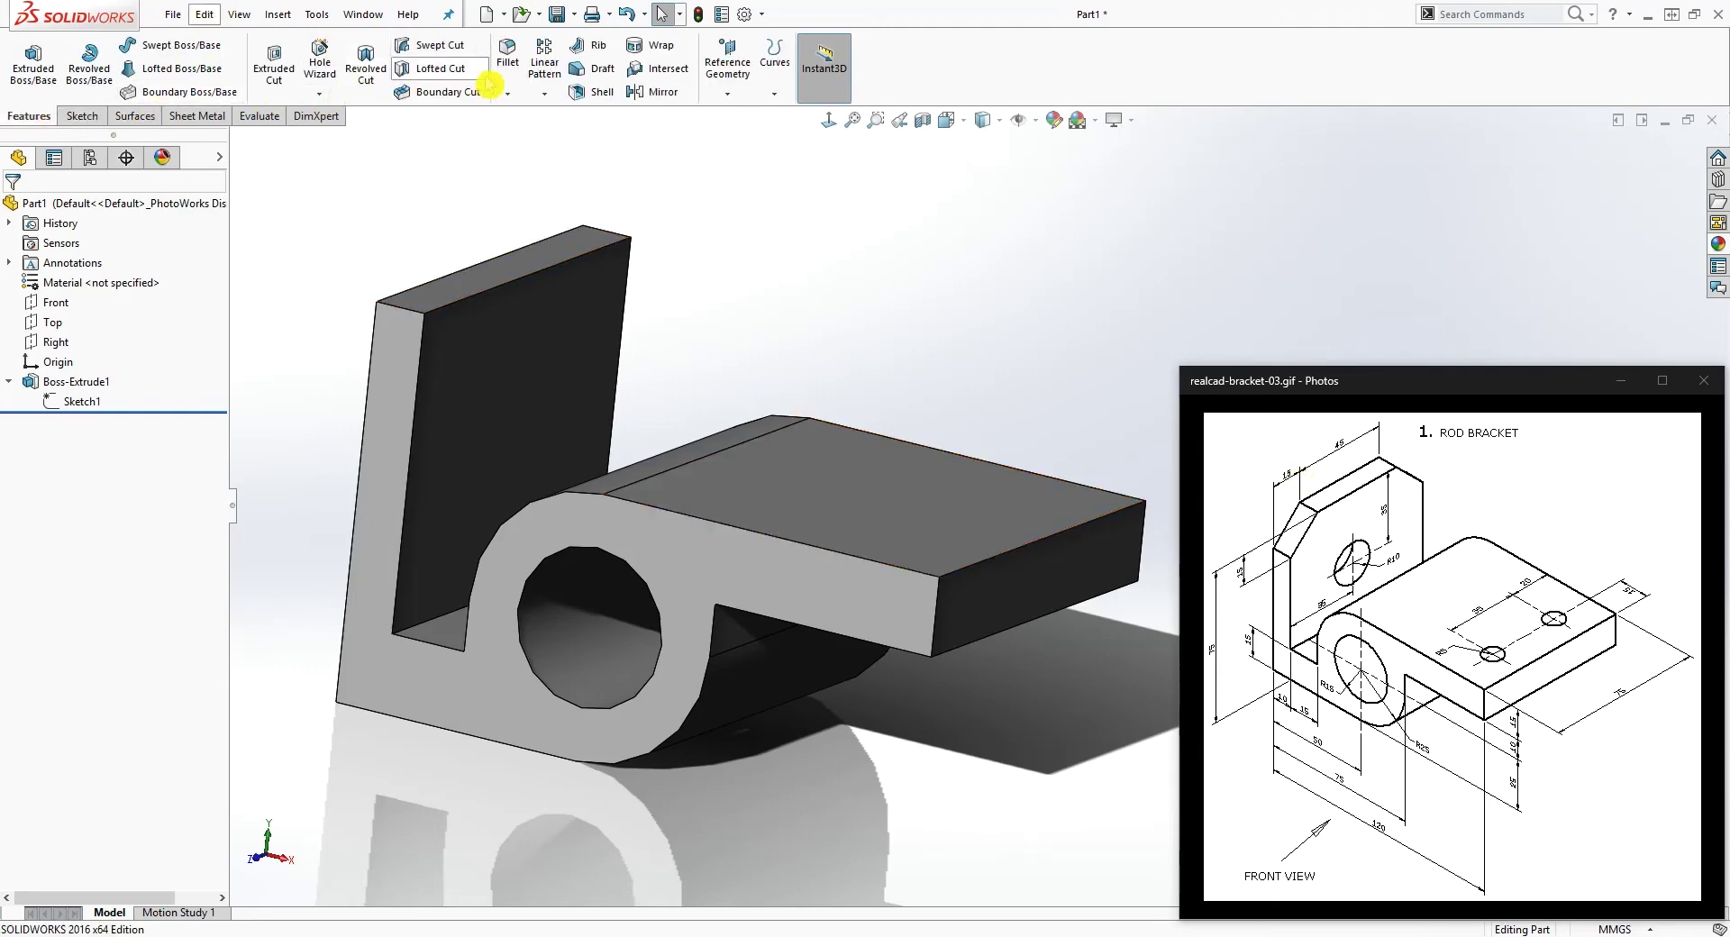
left_click(507, 93)
left_click(532, 140)
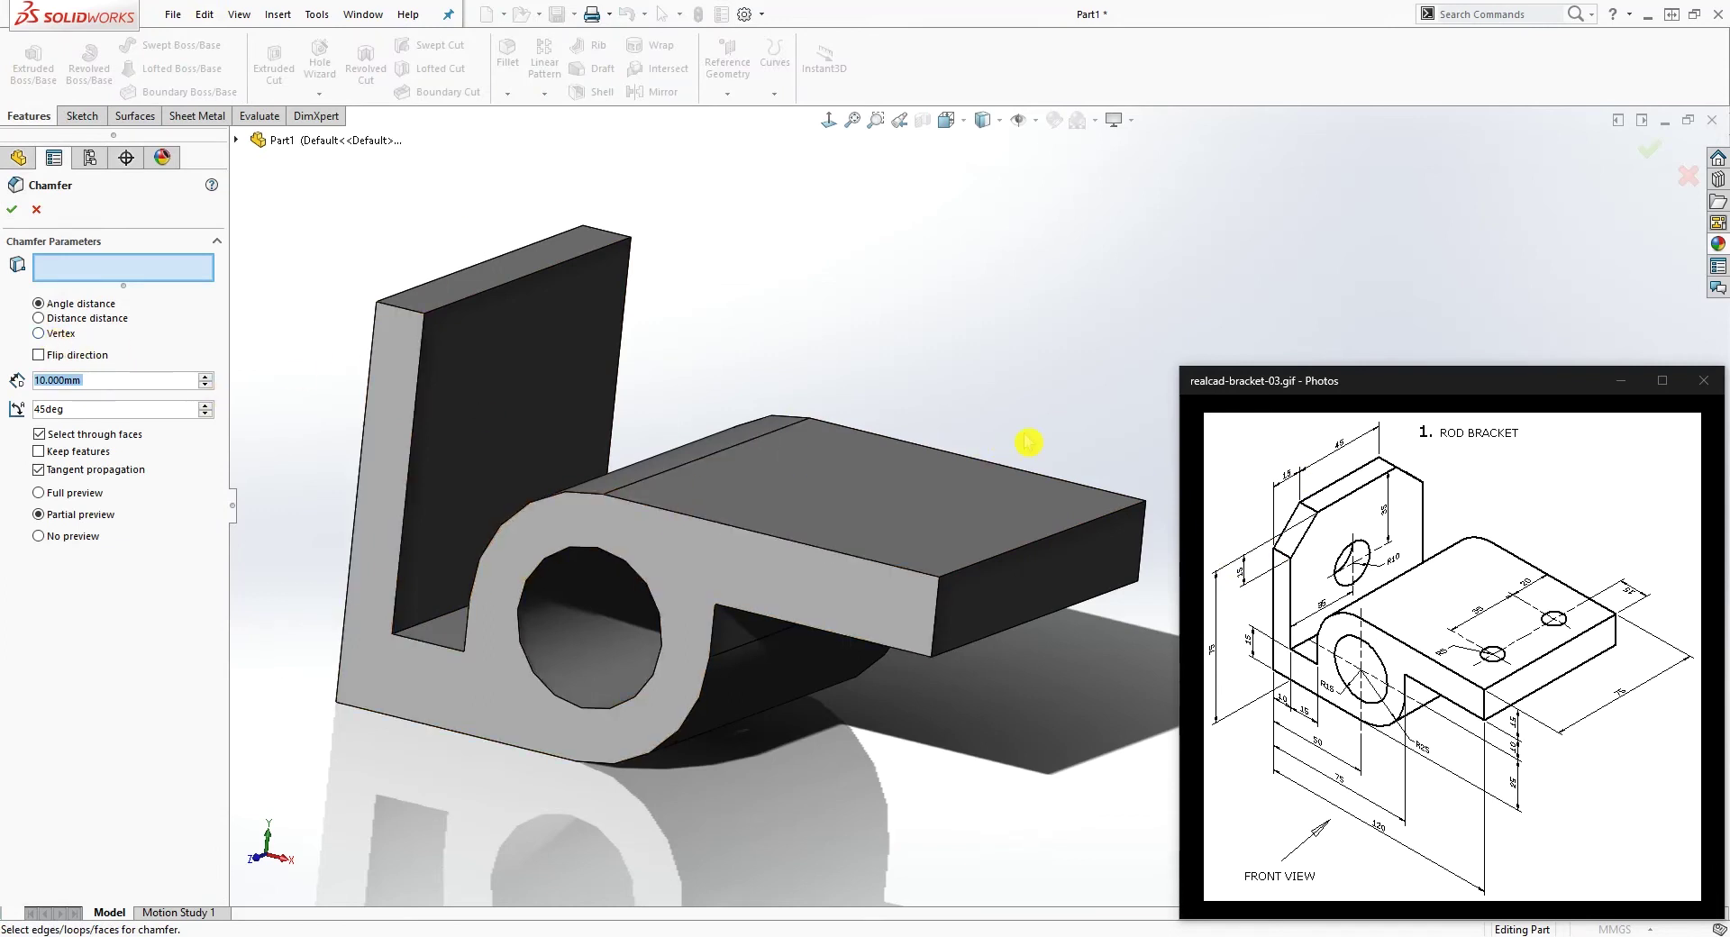
- Set the chamfer to Distance-Distance with both distances at 15 mm
left_click(40, 319)
left_click(100, 382)
type("15")
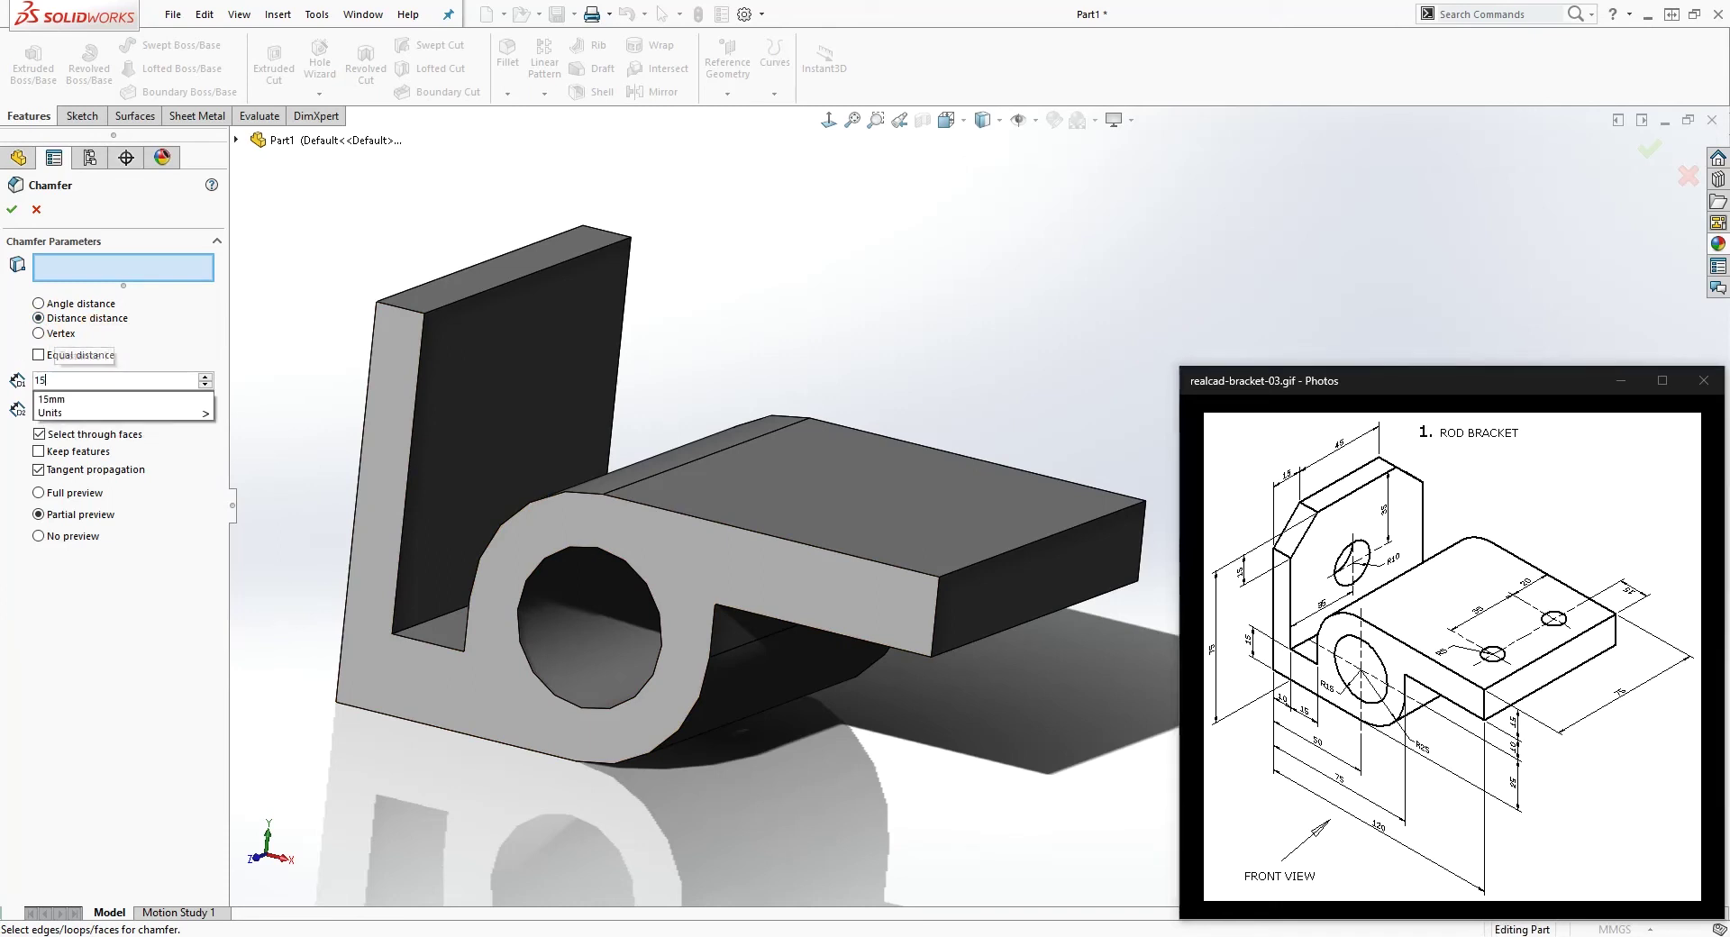
key("Return")
left_click(92, 410)
type("15")
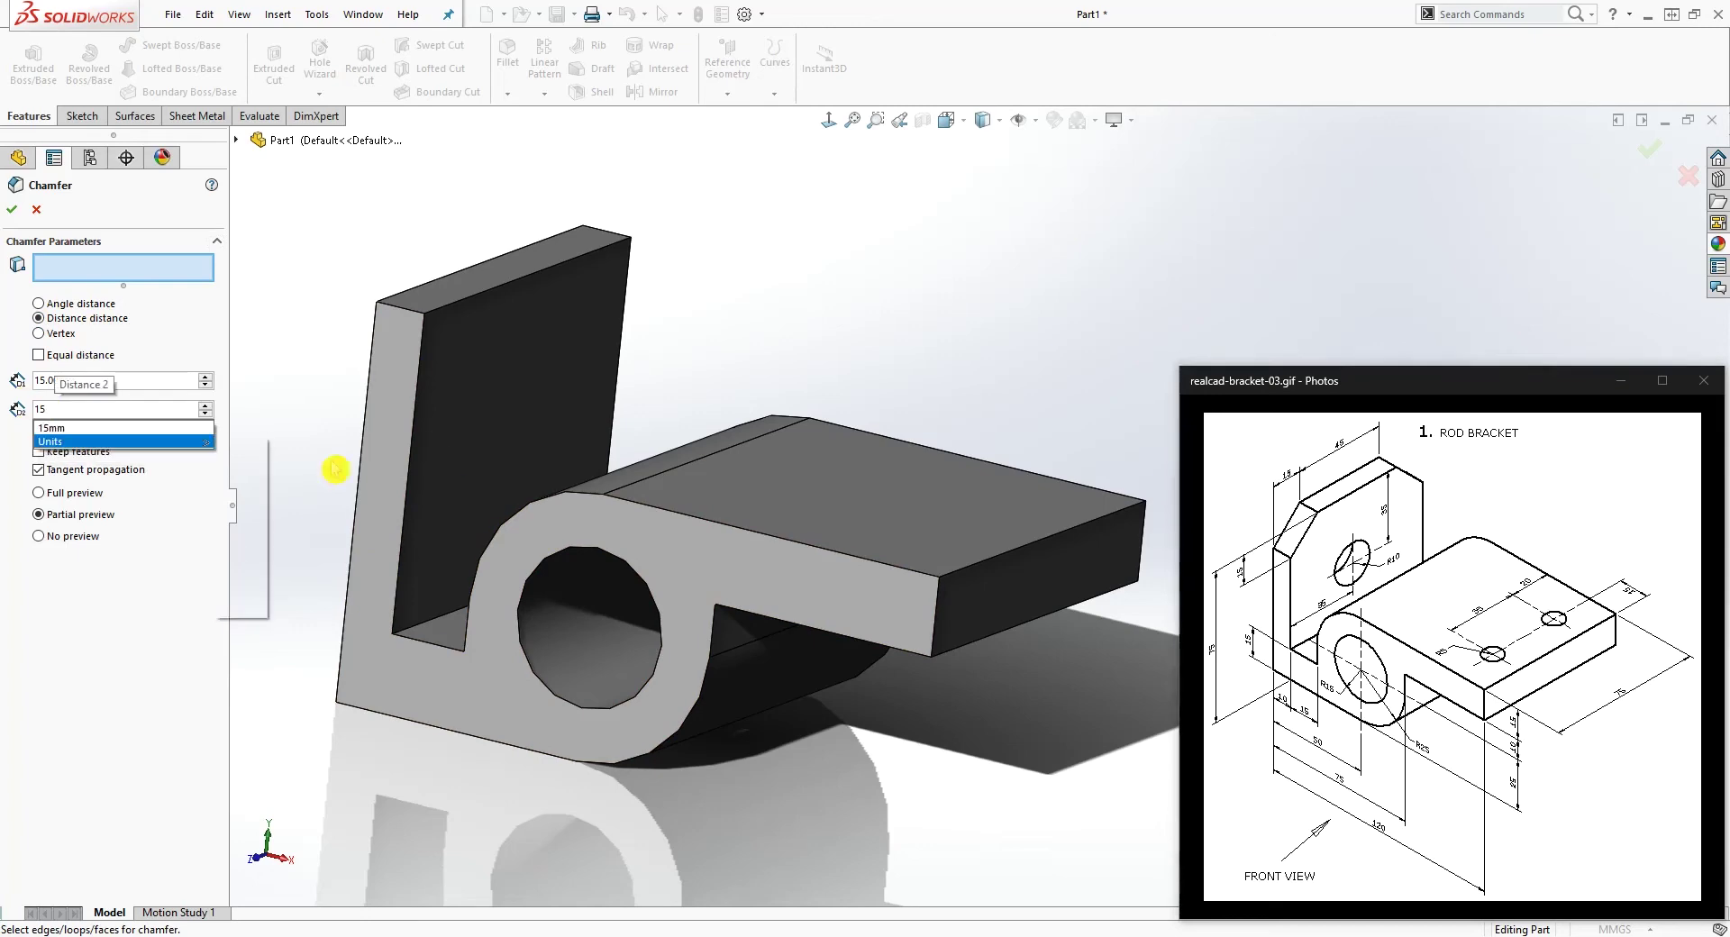
key("Return")
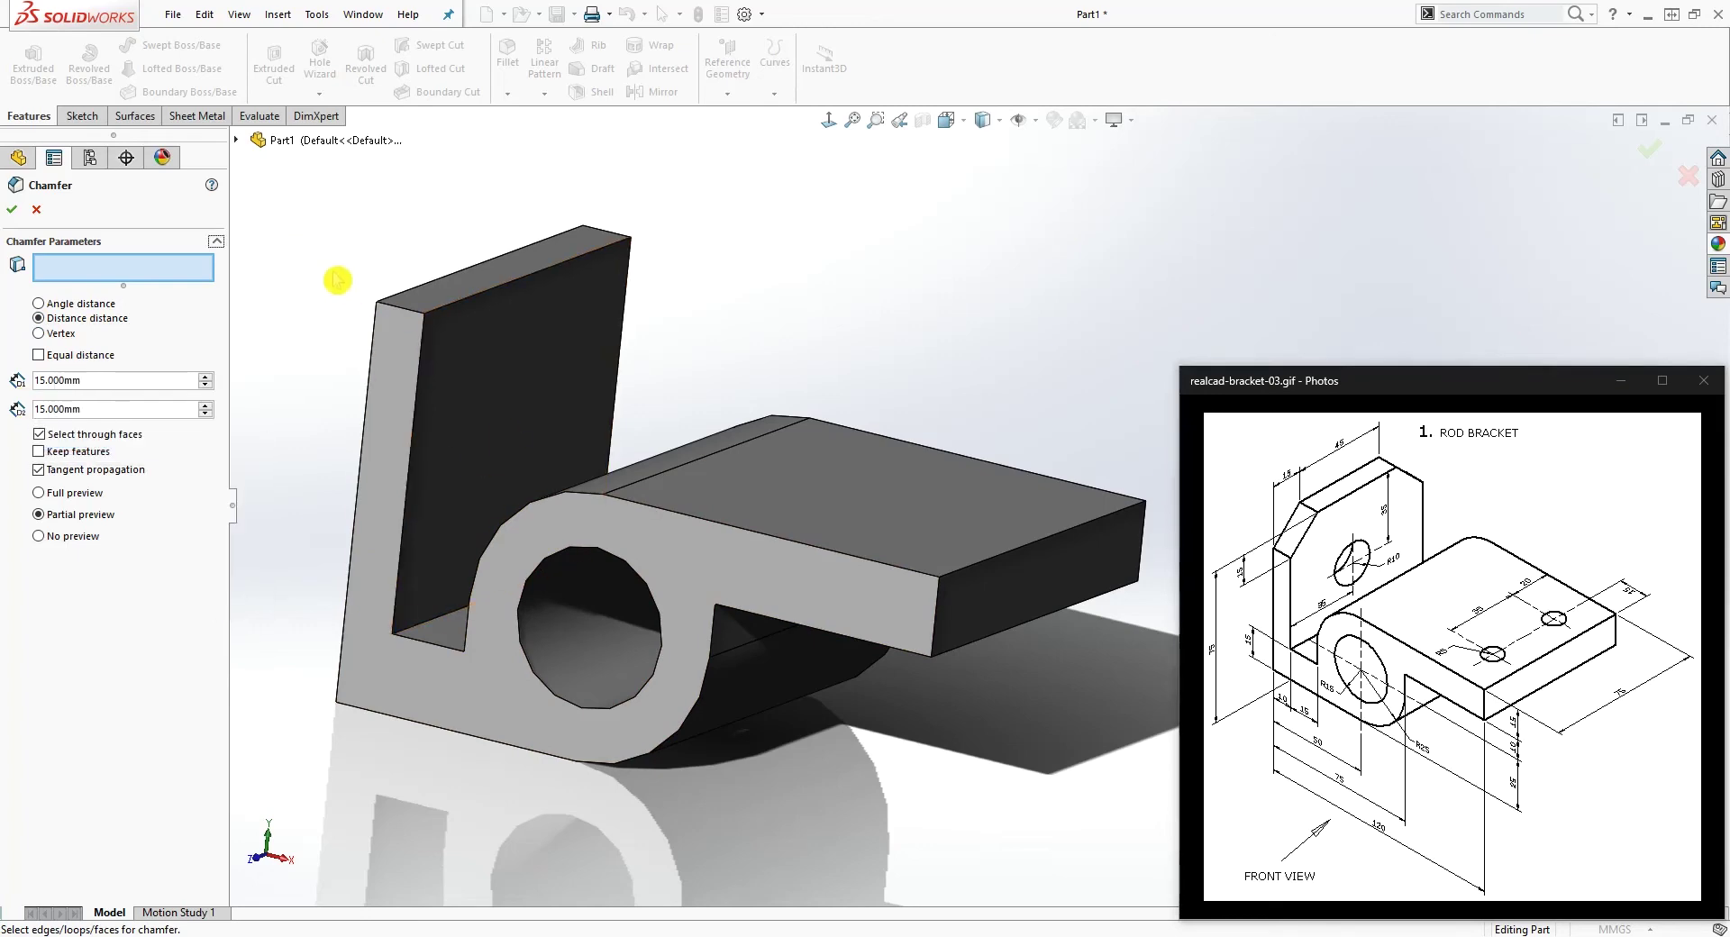
- Select both top corner edges of the upright and accept the chamfer
left_click(403, 308)
middle_click_drag(602, 310, 810, 262)
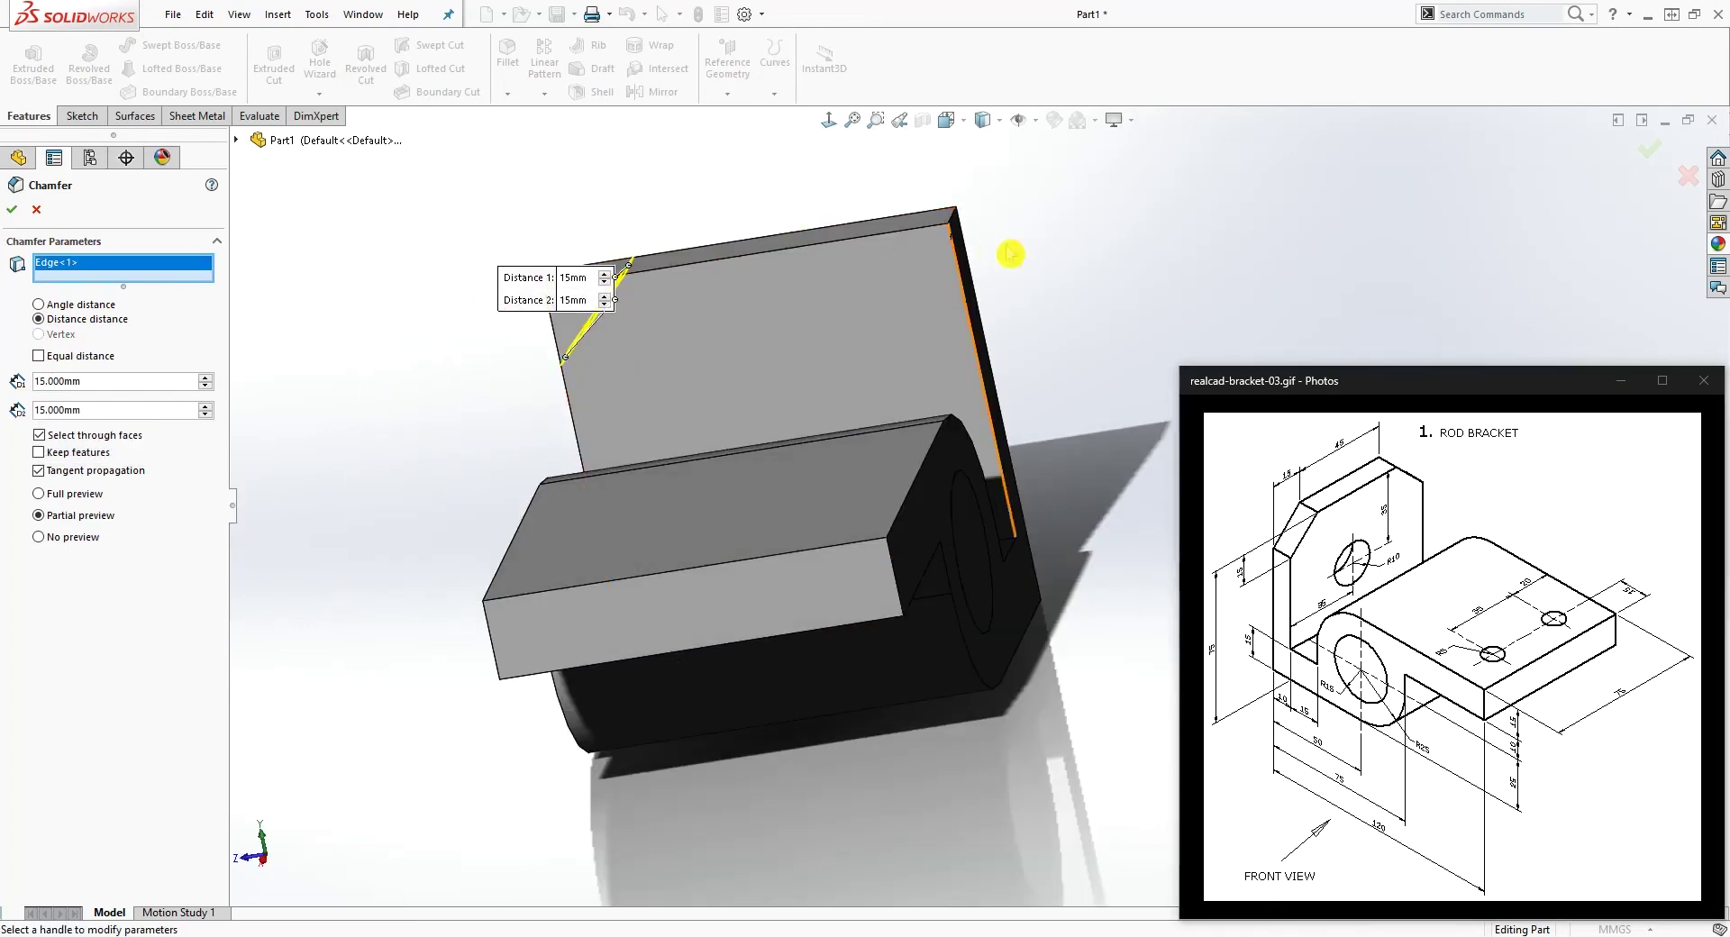
middle_click_drag(1009, 255, 955, 270)
left_click(1003, 206)
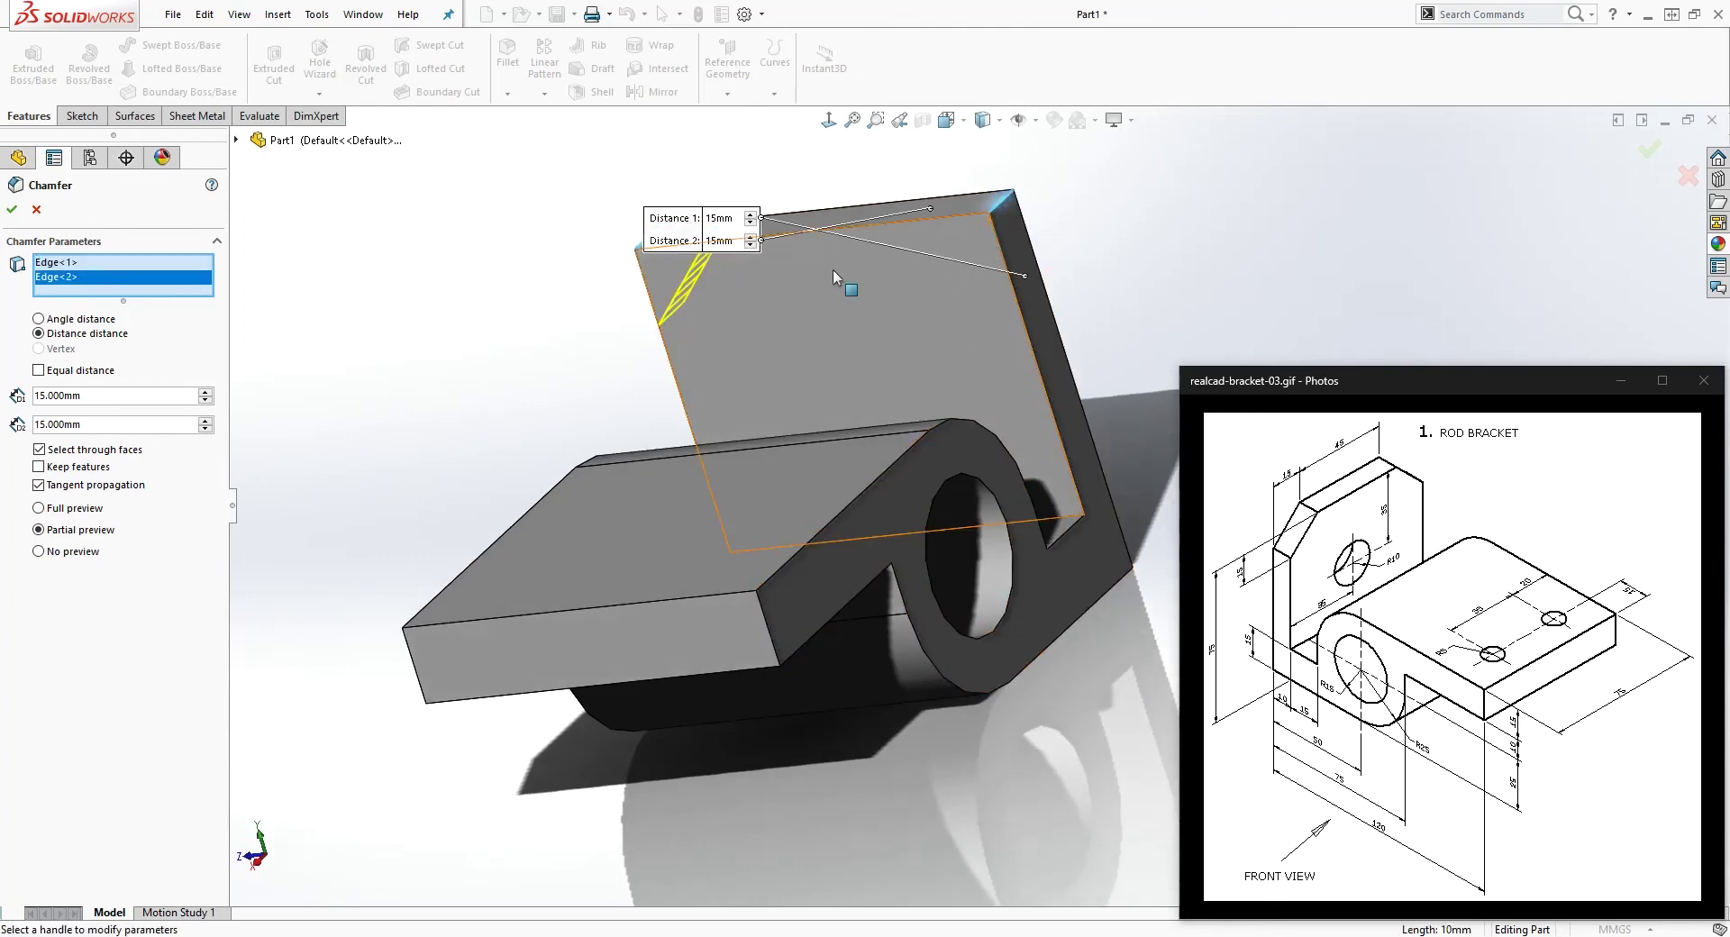
left_click(15, 211)
middle_click_drag(433, 321, 705, 392)
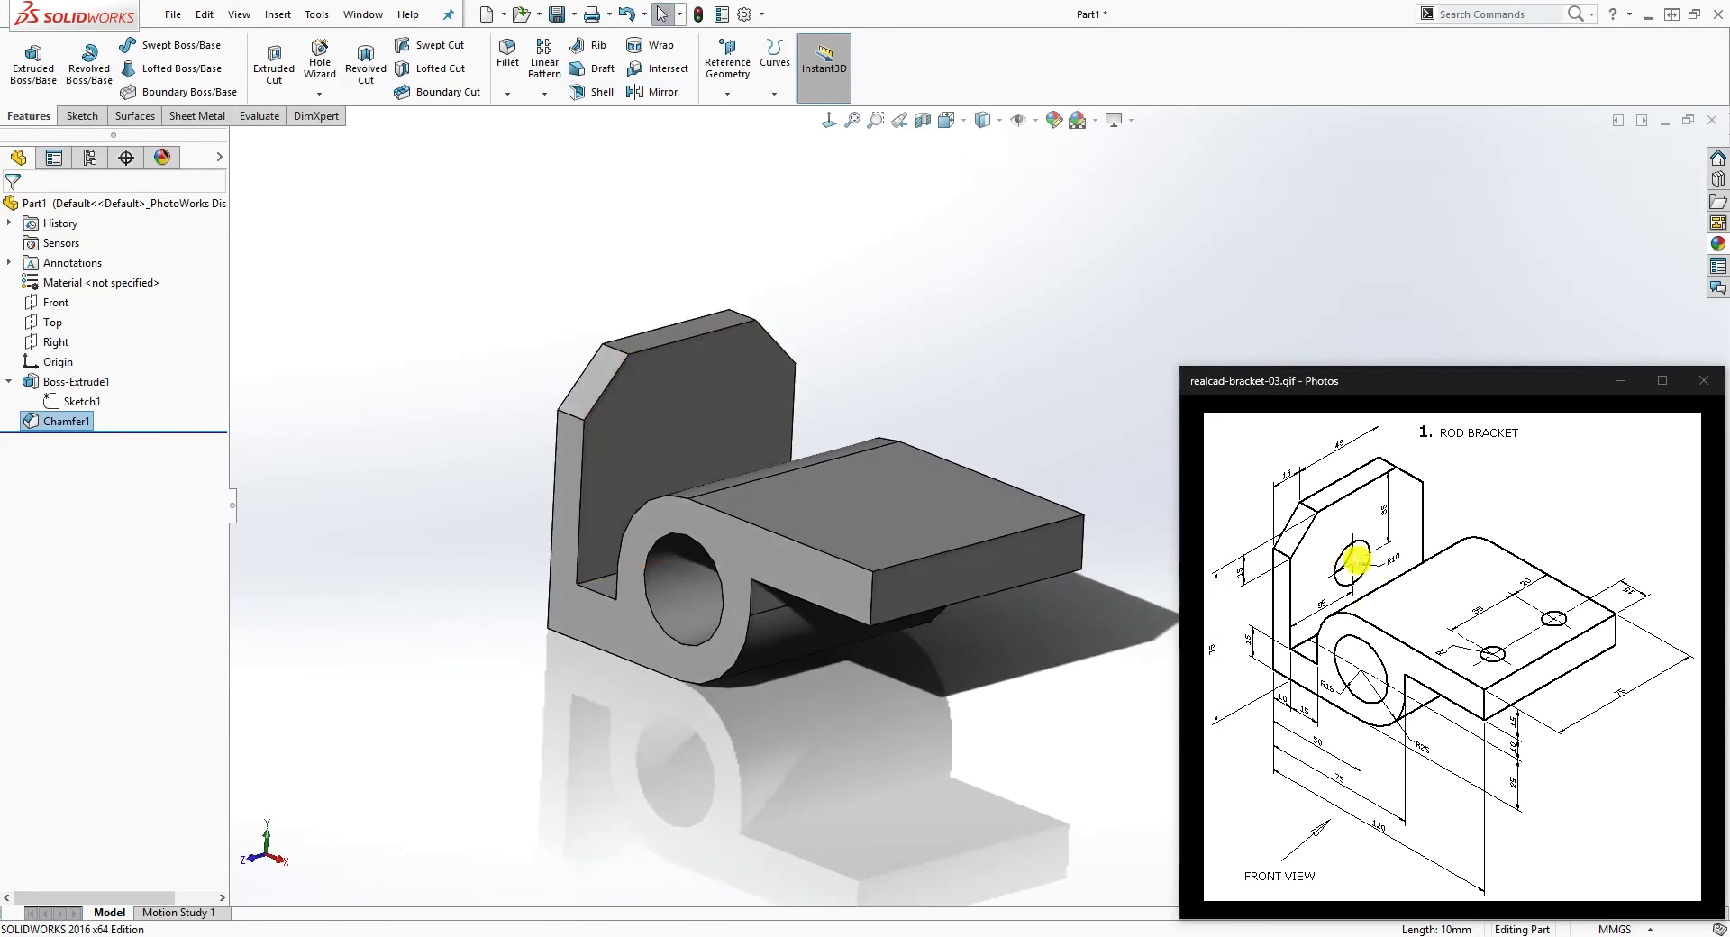
- Select the chamfered upright plate's outer face and switch to the Sketch tools
middle_click_drag(977, 521, 1027, 448)
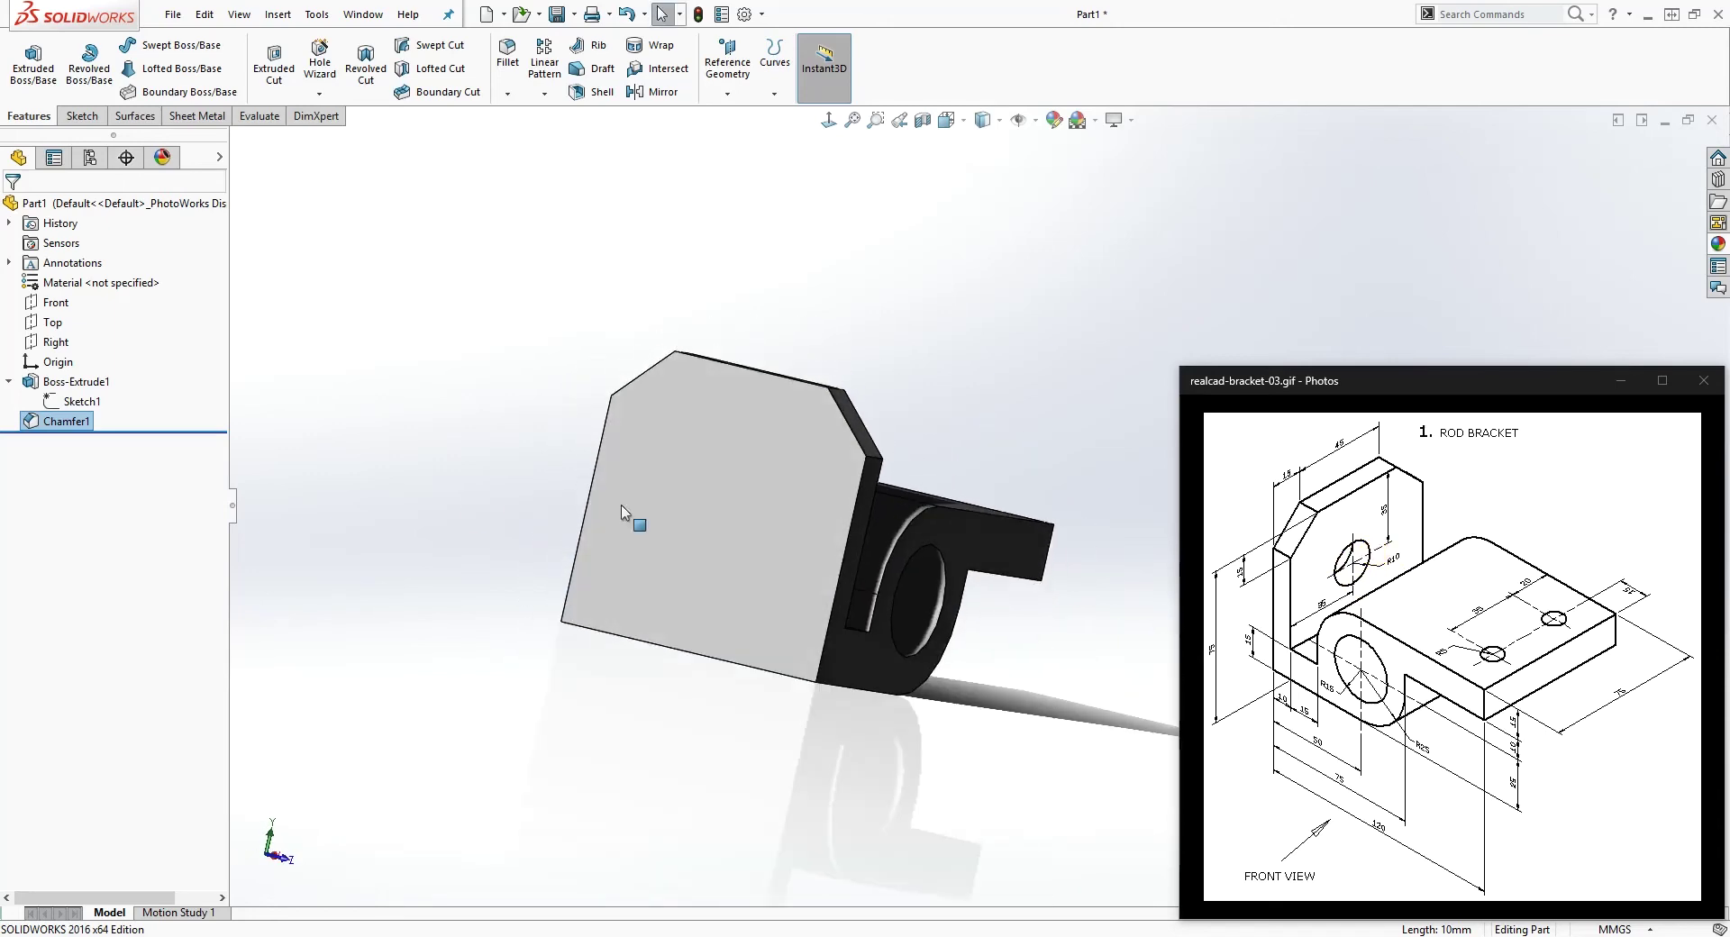
middle_click_drag(714, 502, 484, 460)
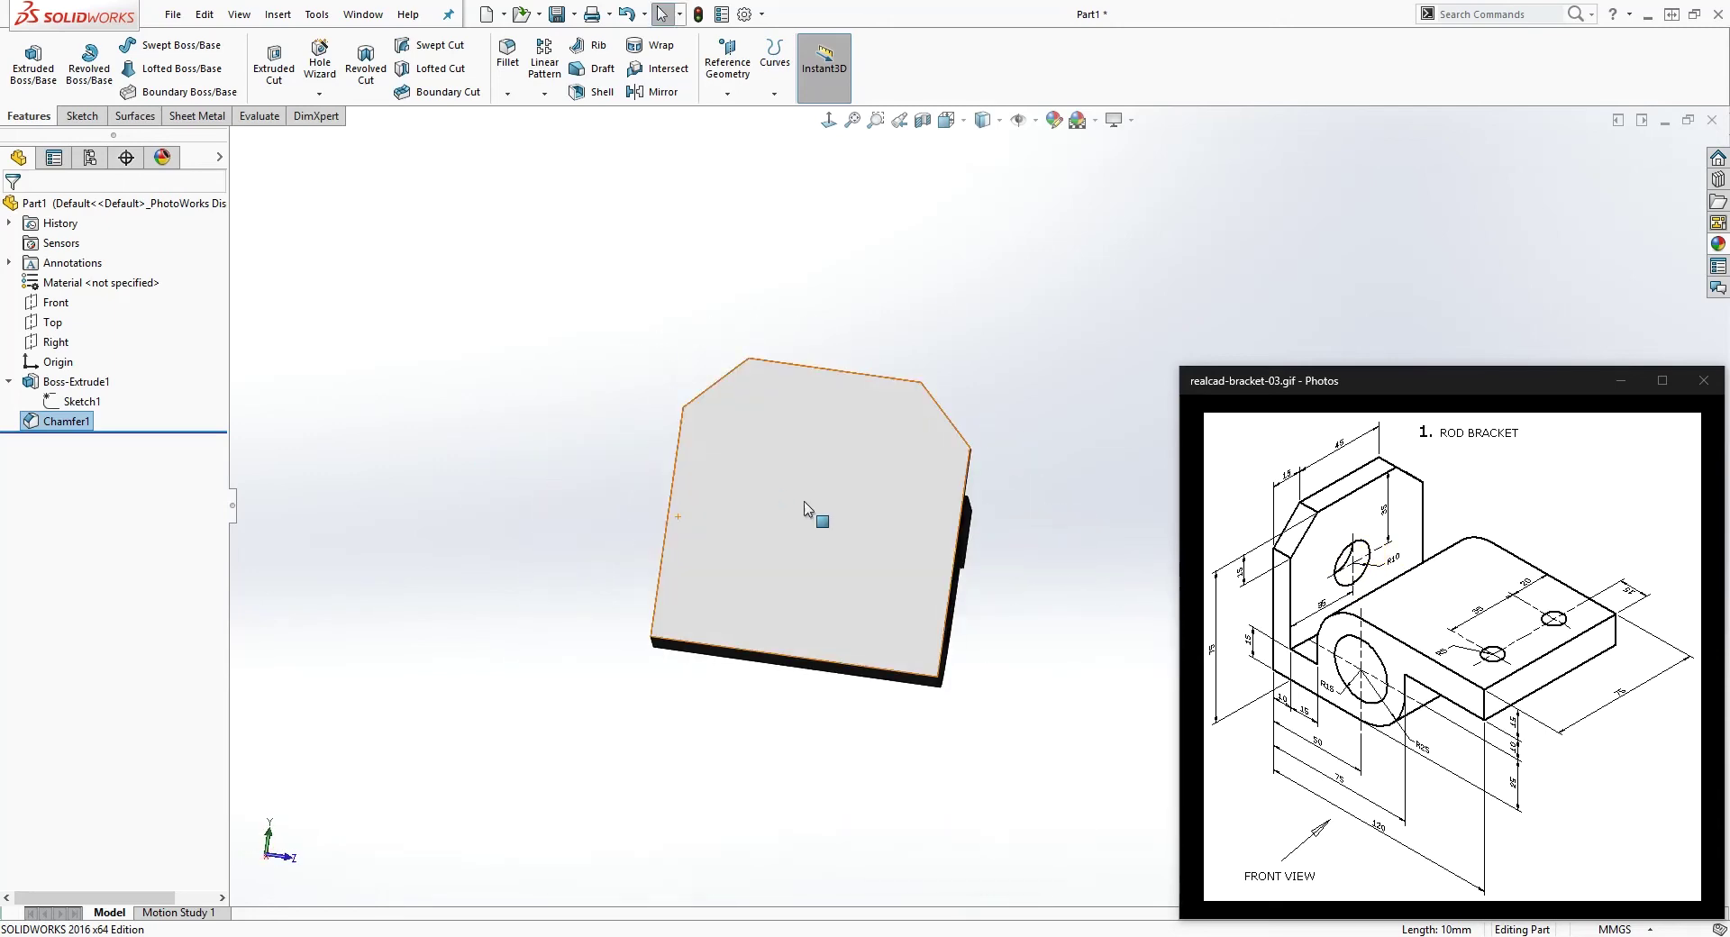
left_click(810, 514)
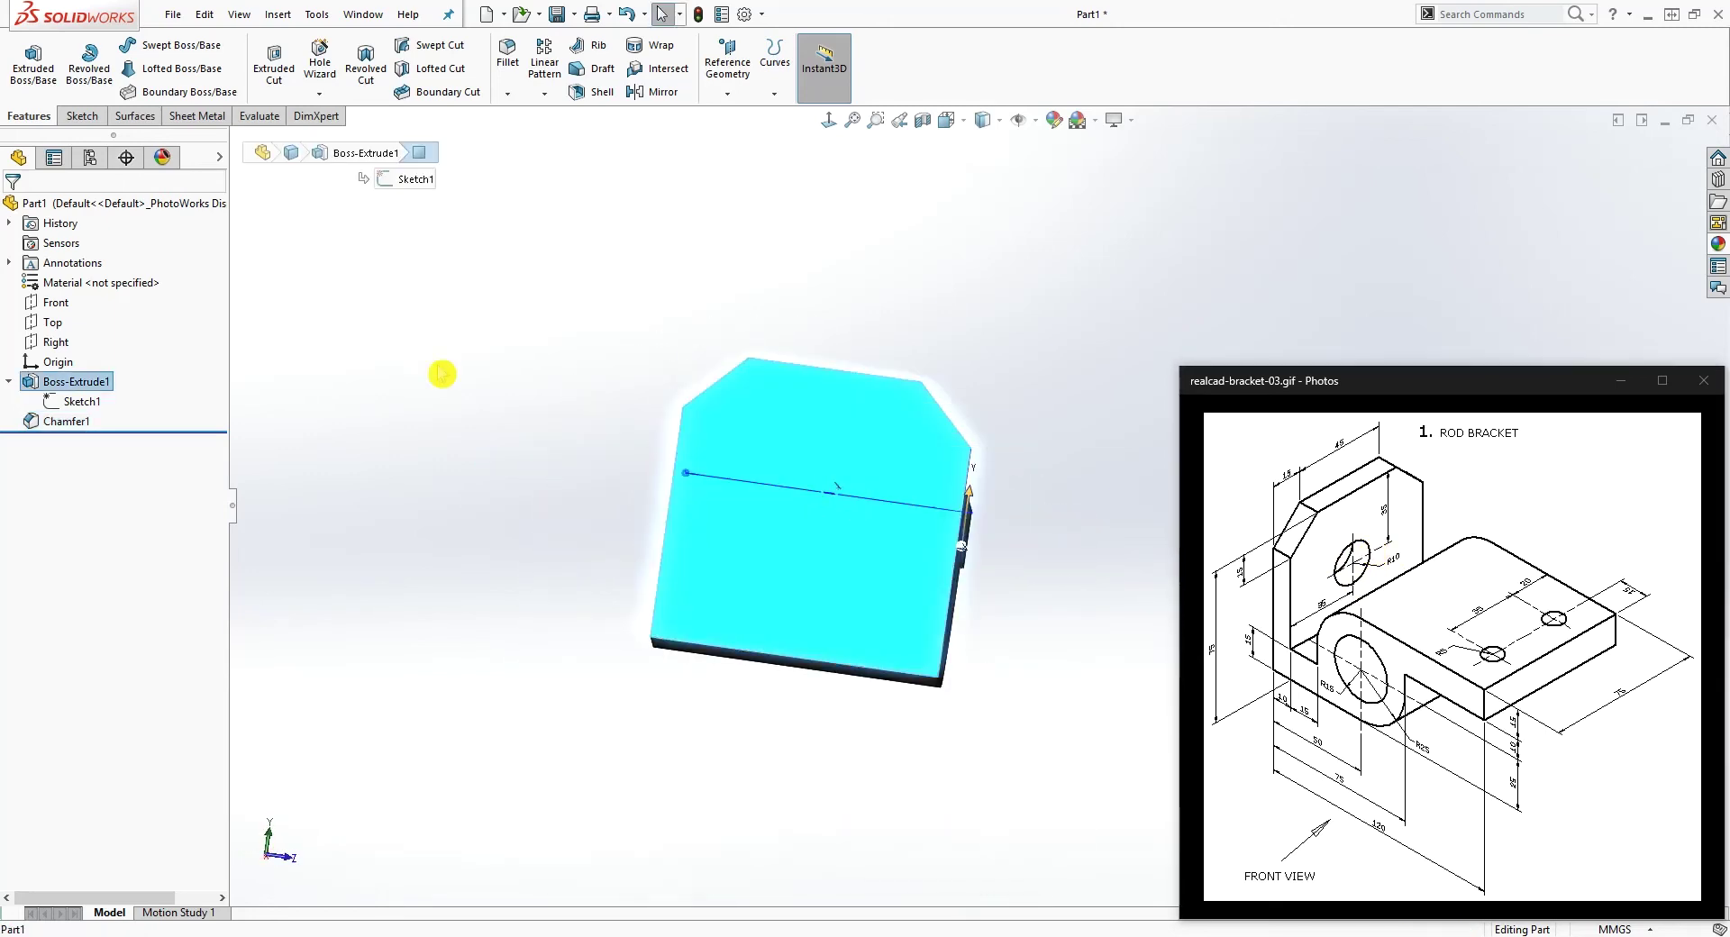
left_click(90, 119)
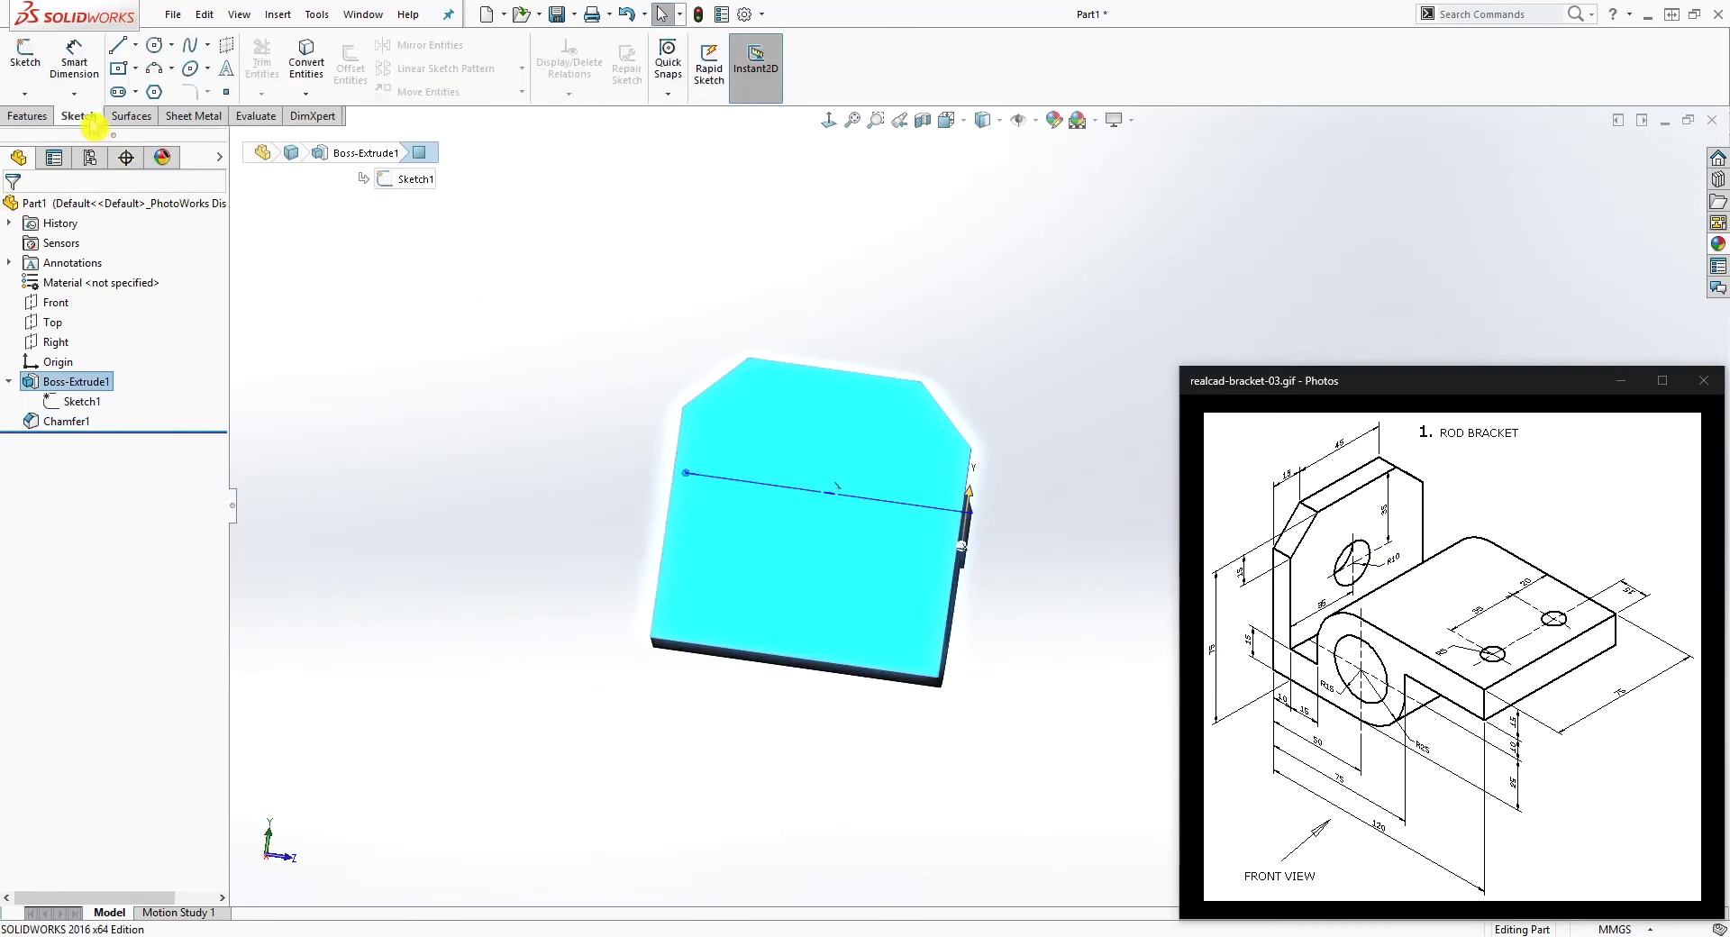
- Start Sketch2 on the upright face in Normal To view and draw a circle near its top
left_click(25, 61)
left_click(827, 120)
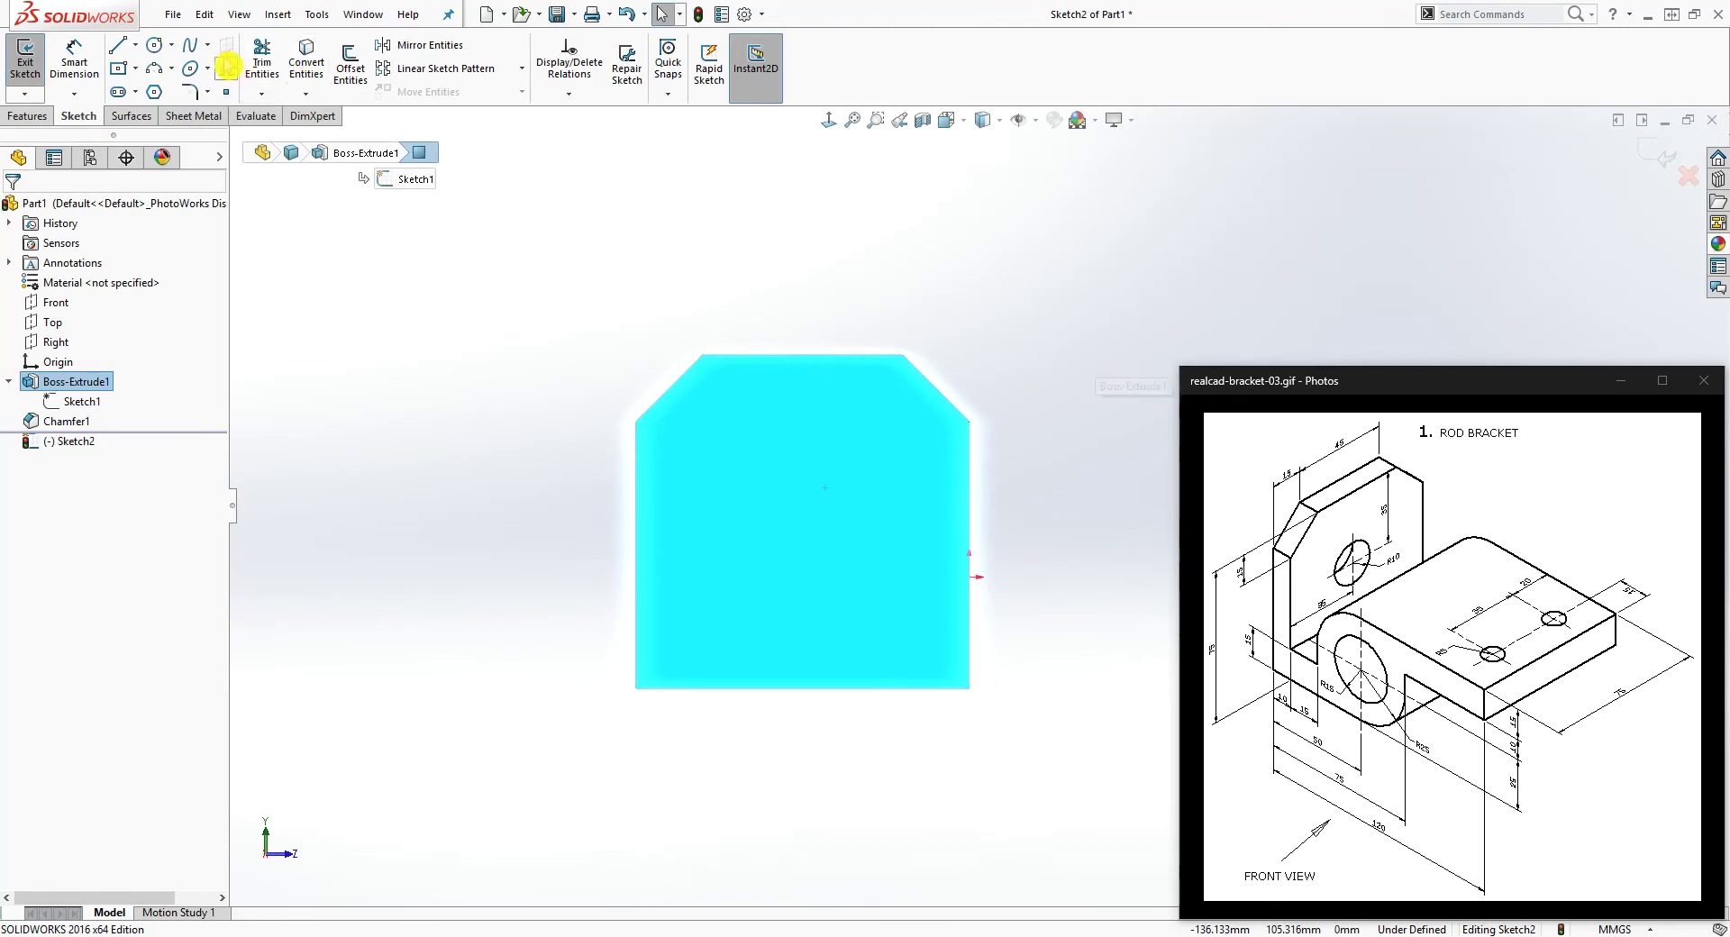
left_click(156, 52)
left_click(806, 487)
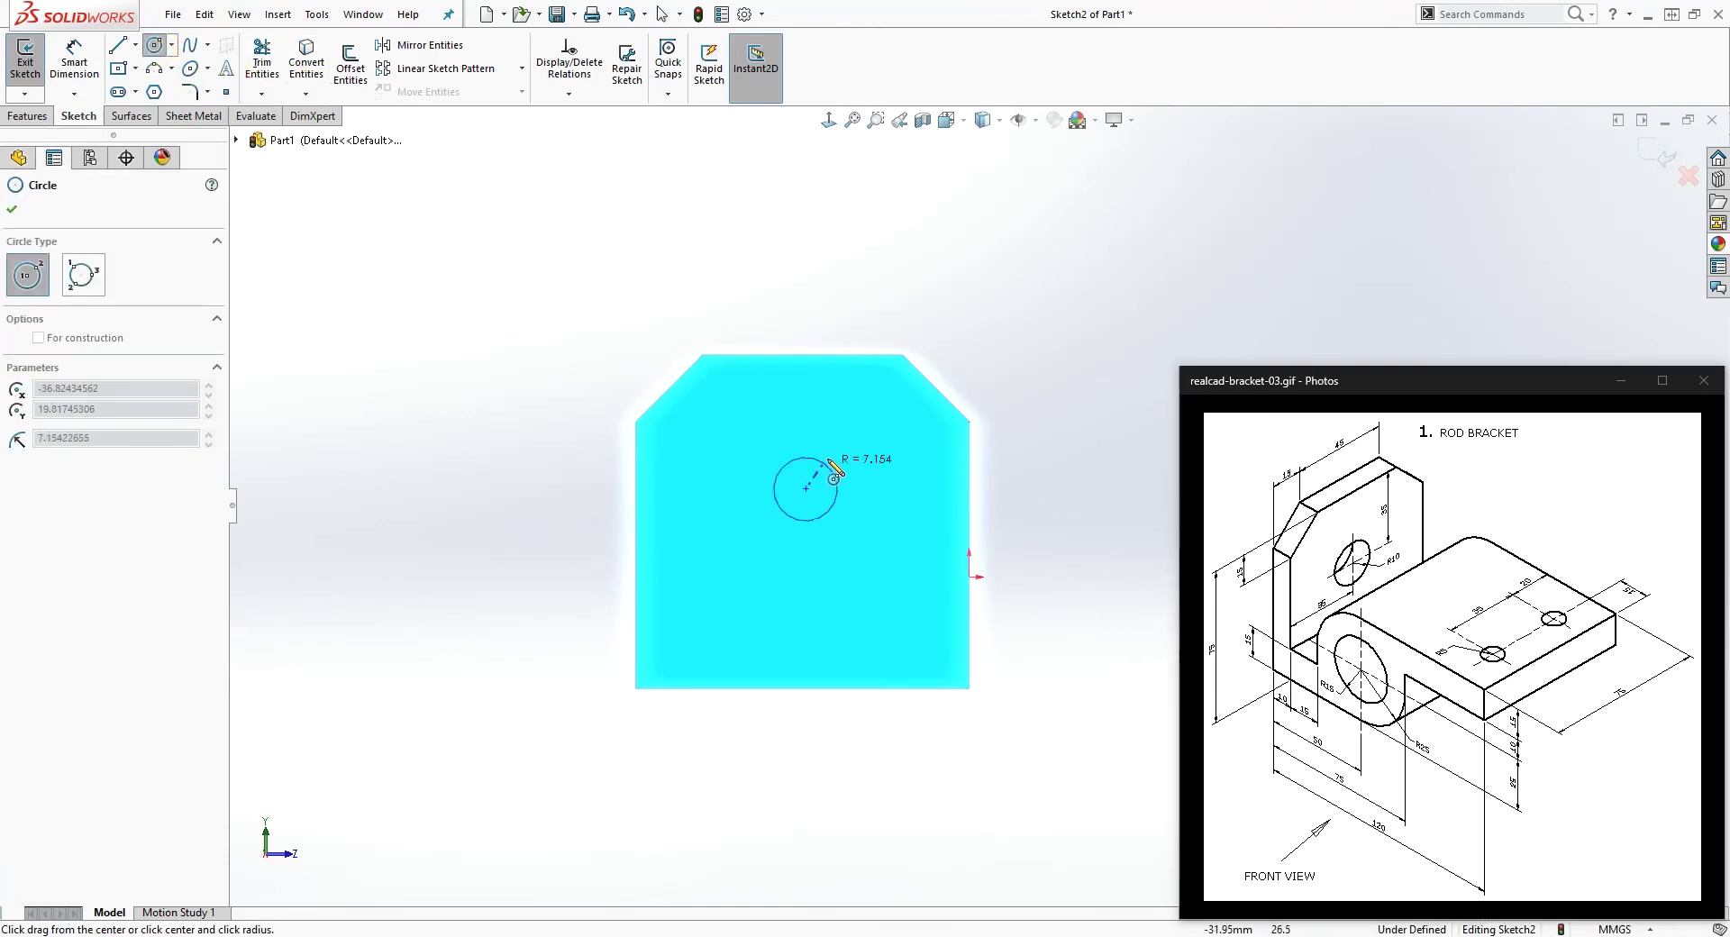
left_click(857, 437)
key("Escape")
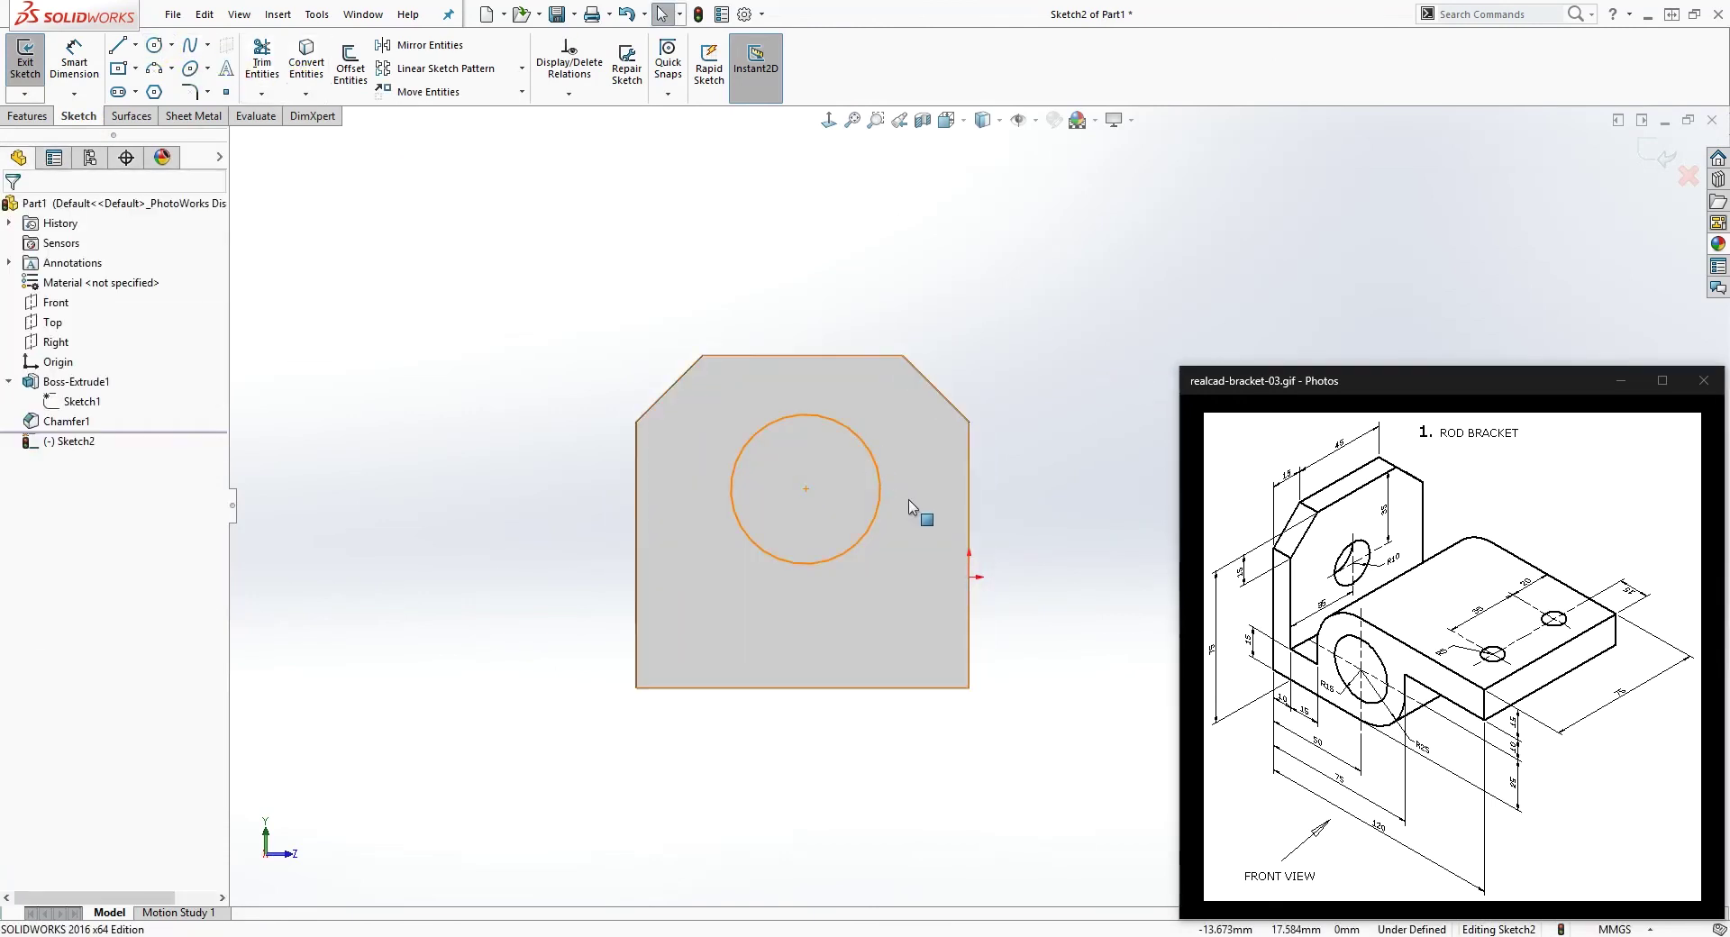
left_click(901, 336)
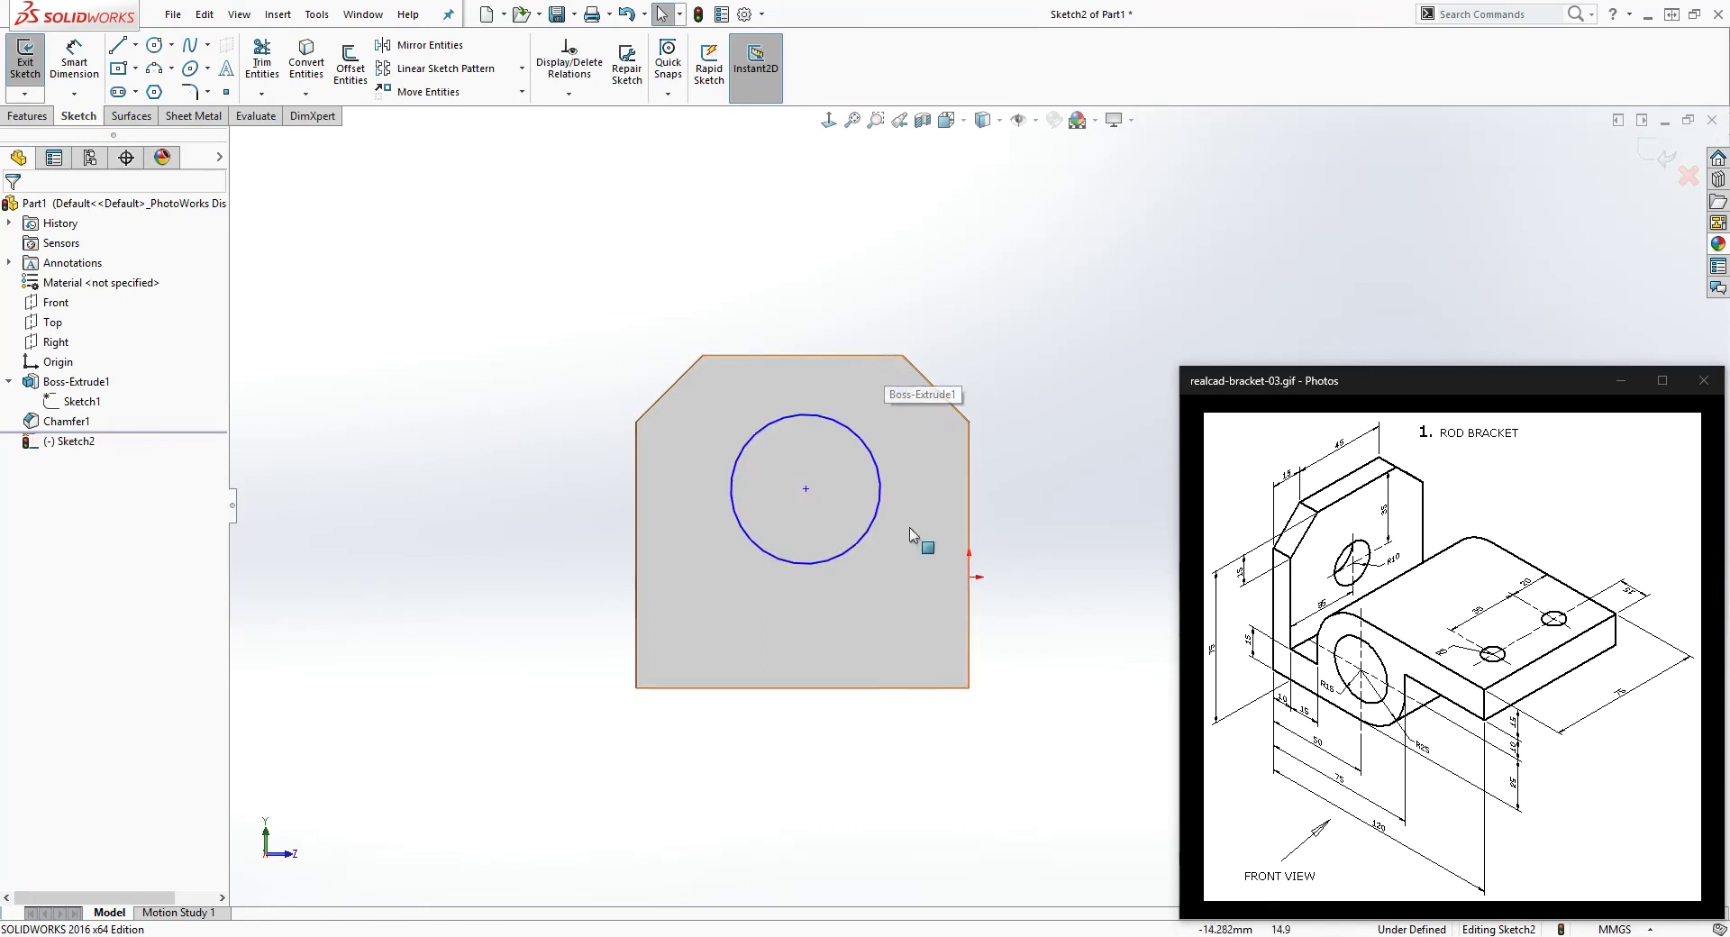
- Dimension the circle centre 35 mm from the plate's left edge
right_click_drag(733, 656, 757, 576)
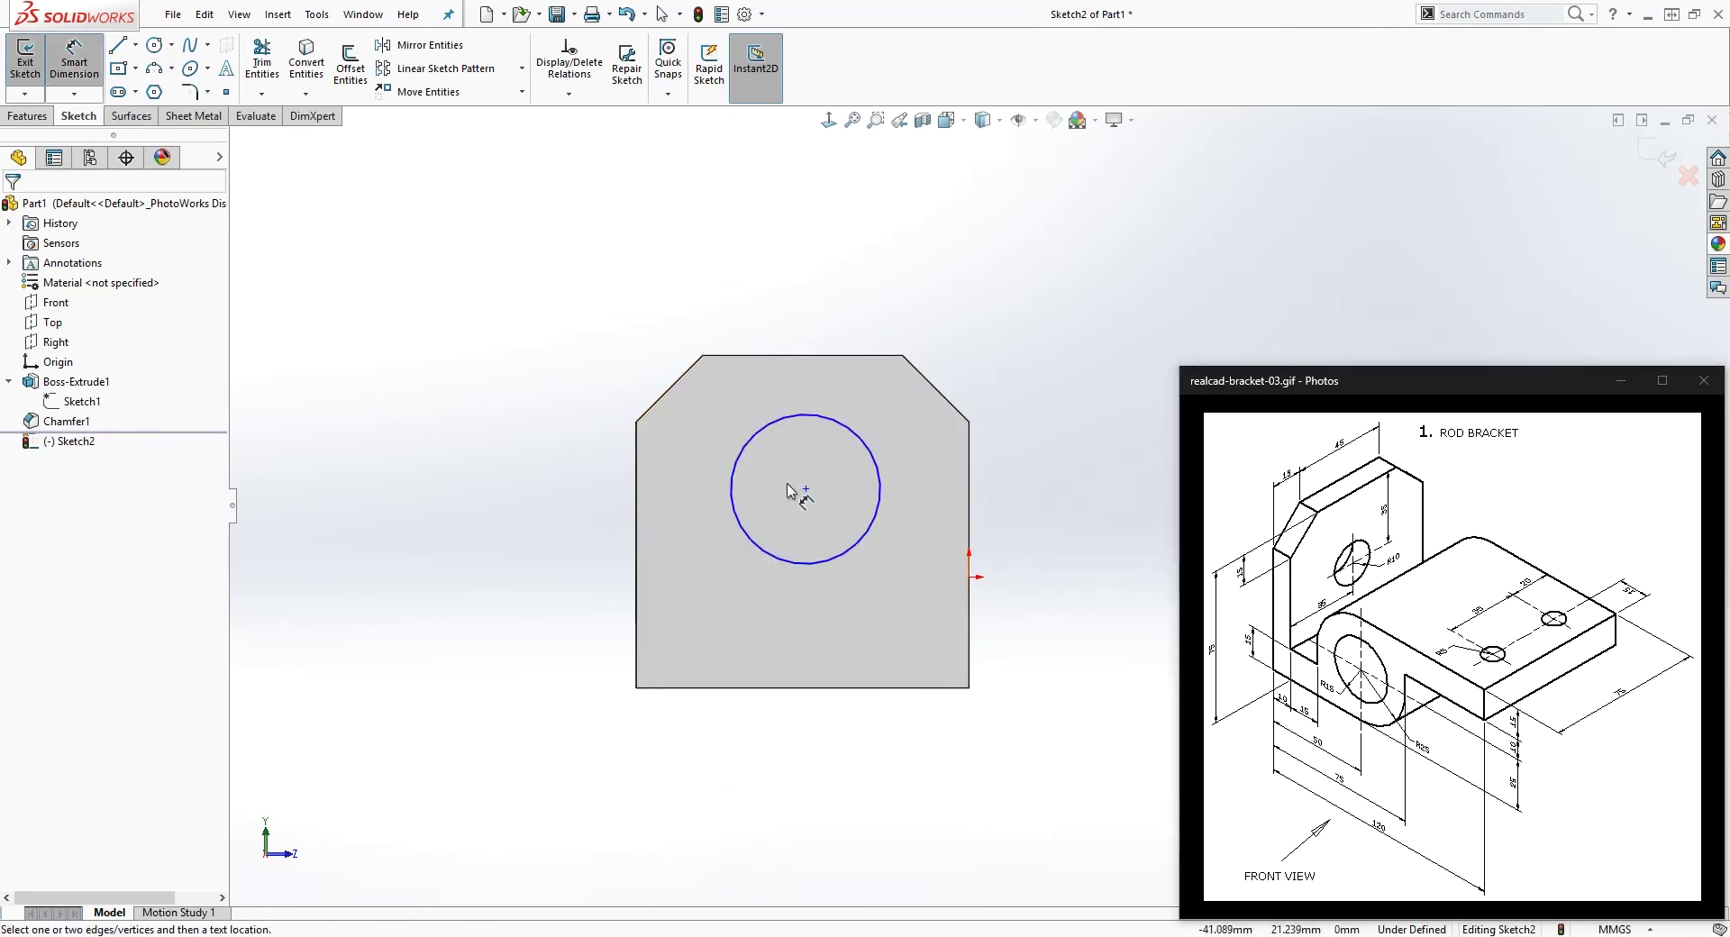
left_click(806, 491)
left_click(638, 577)
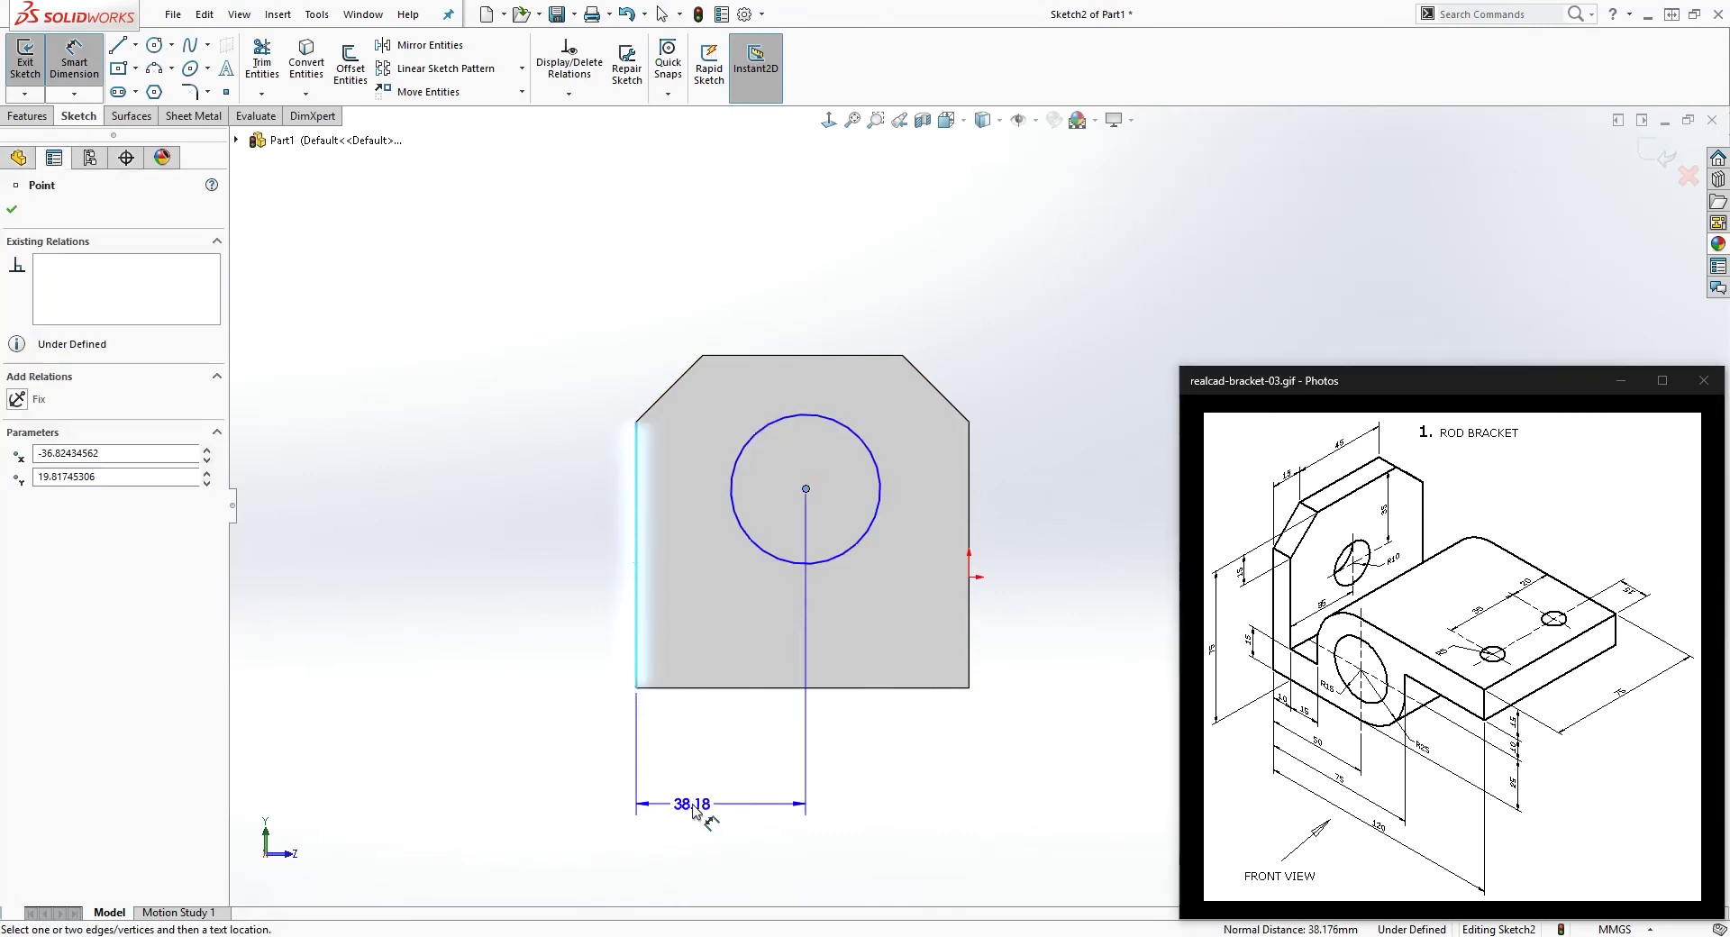
left_click(693, 803)
type("35")
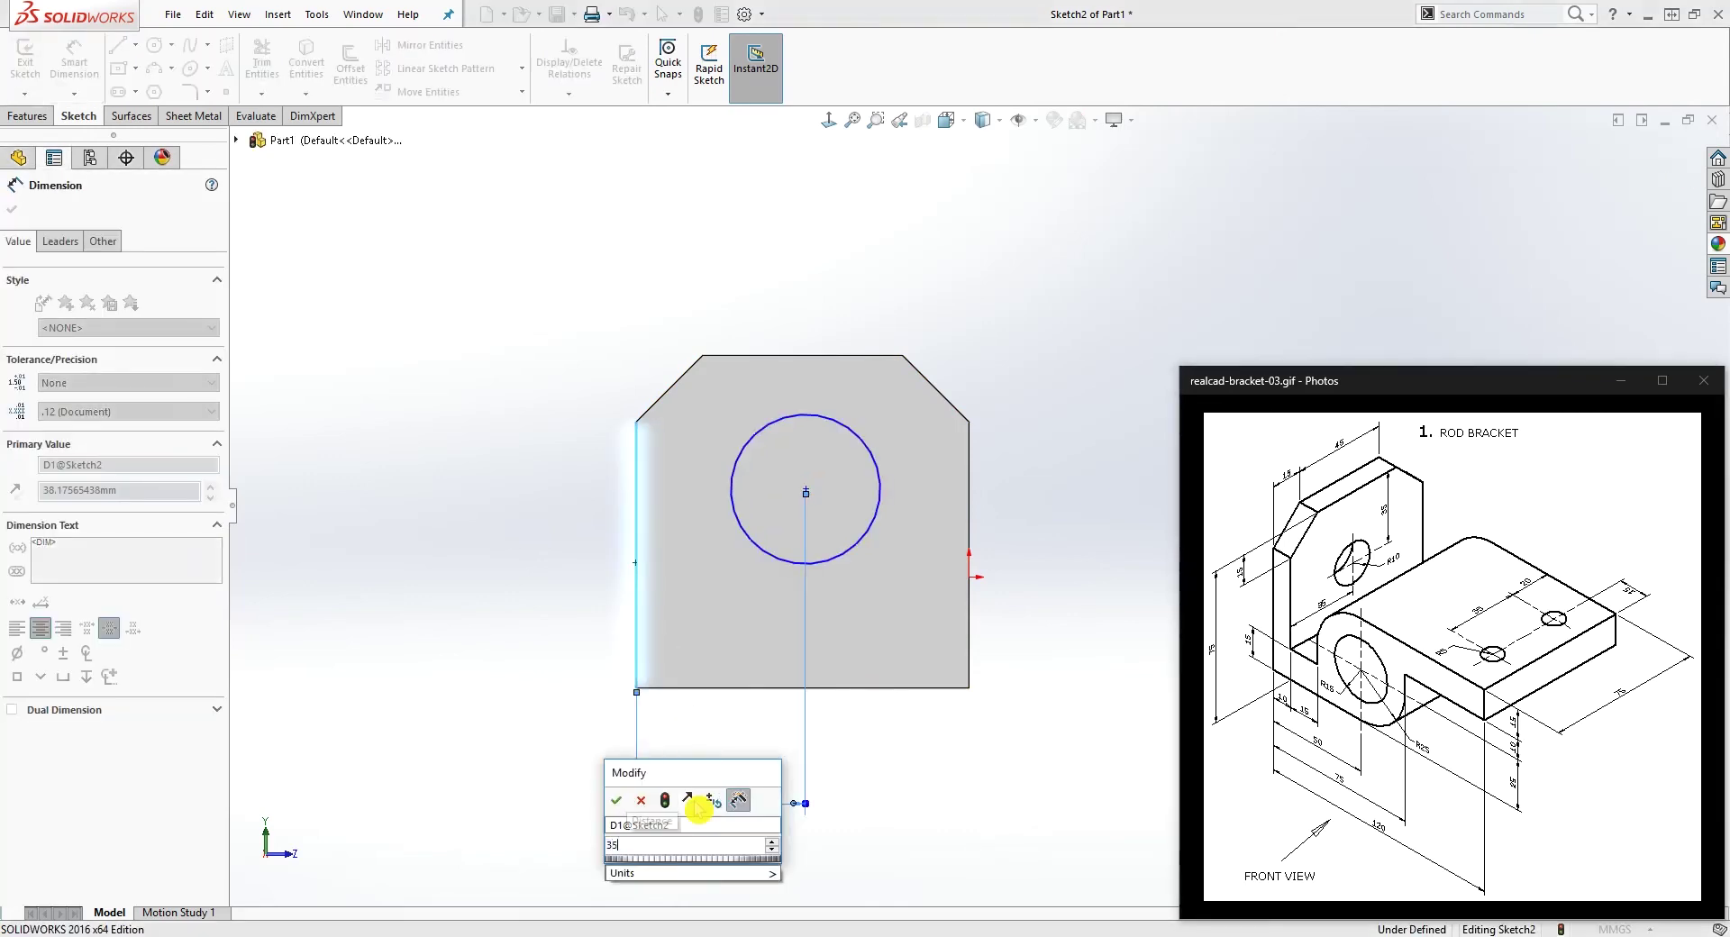
key("Return")
key("Escape")
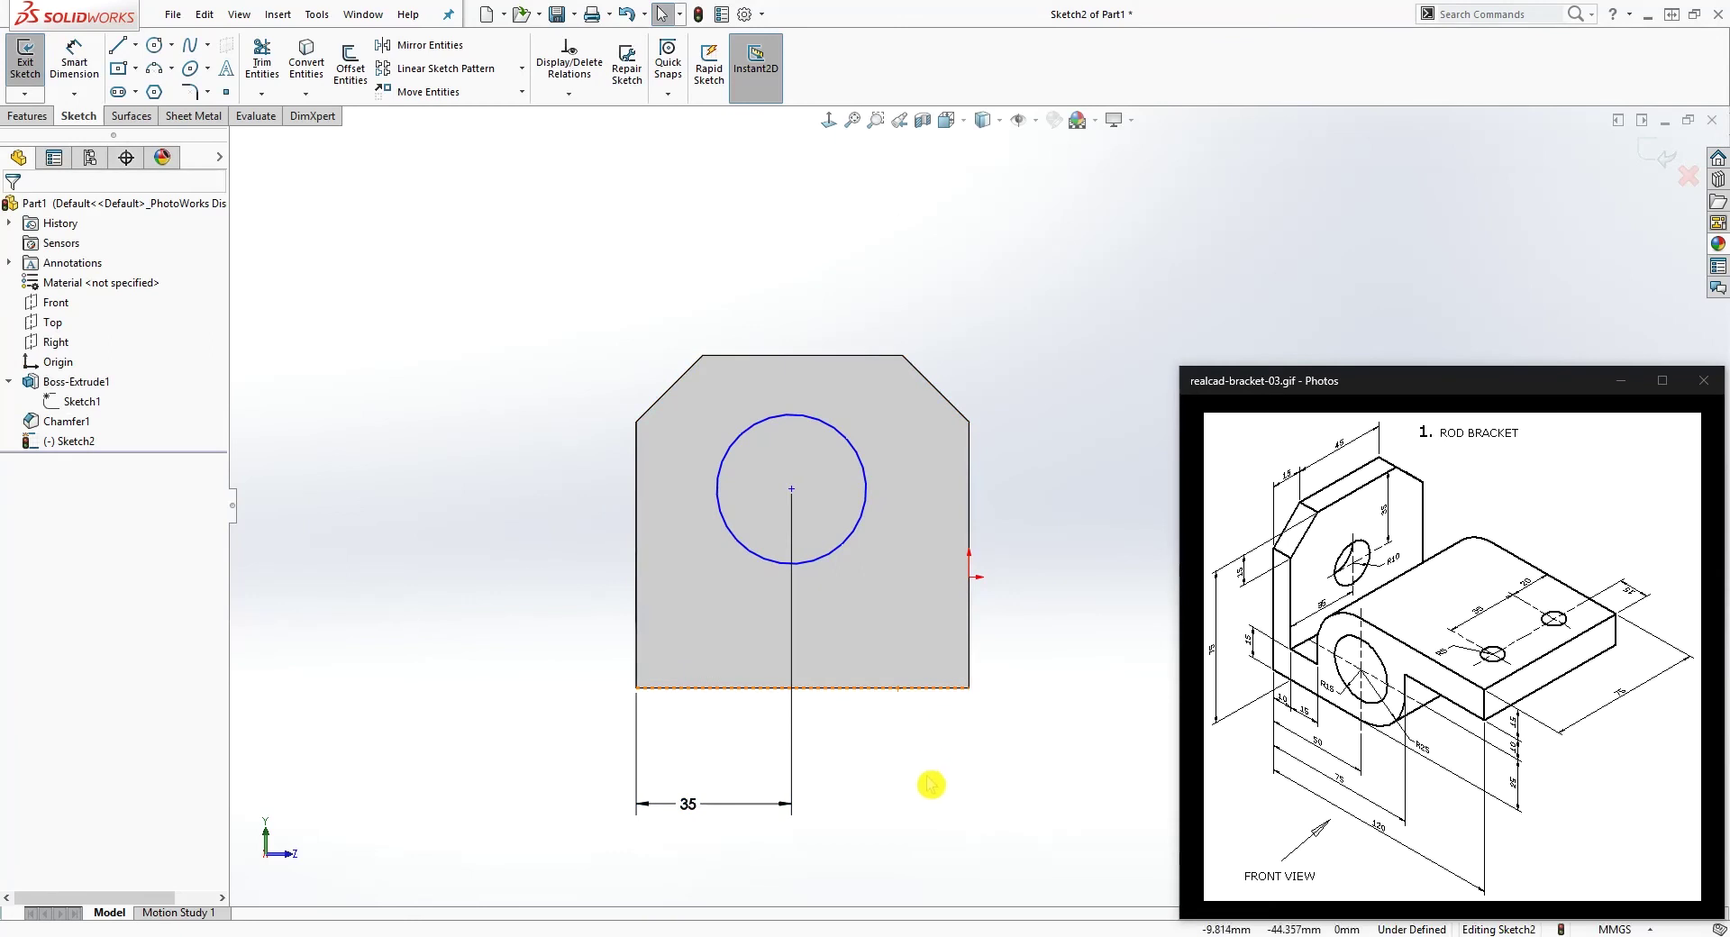
- Dimension the circle centre 35 mm from the plate's top edge
mouse_move(791, 490)
left_mouse_down()
mouse_move(792, 470)
mouse_move(803, 539)
mouse_move(793, 510)
left_mouse_up()
right_click_drag(930, 771, 928, 712)
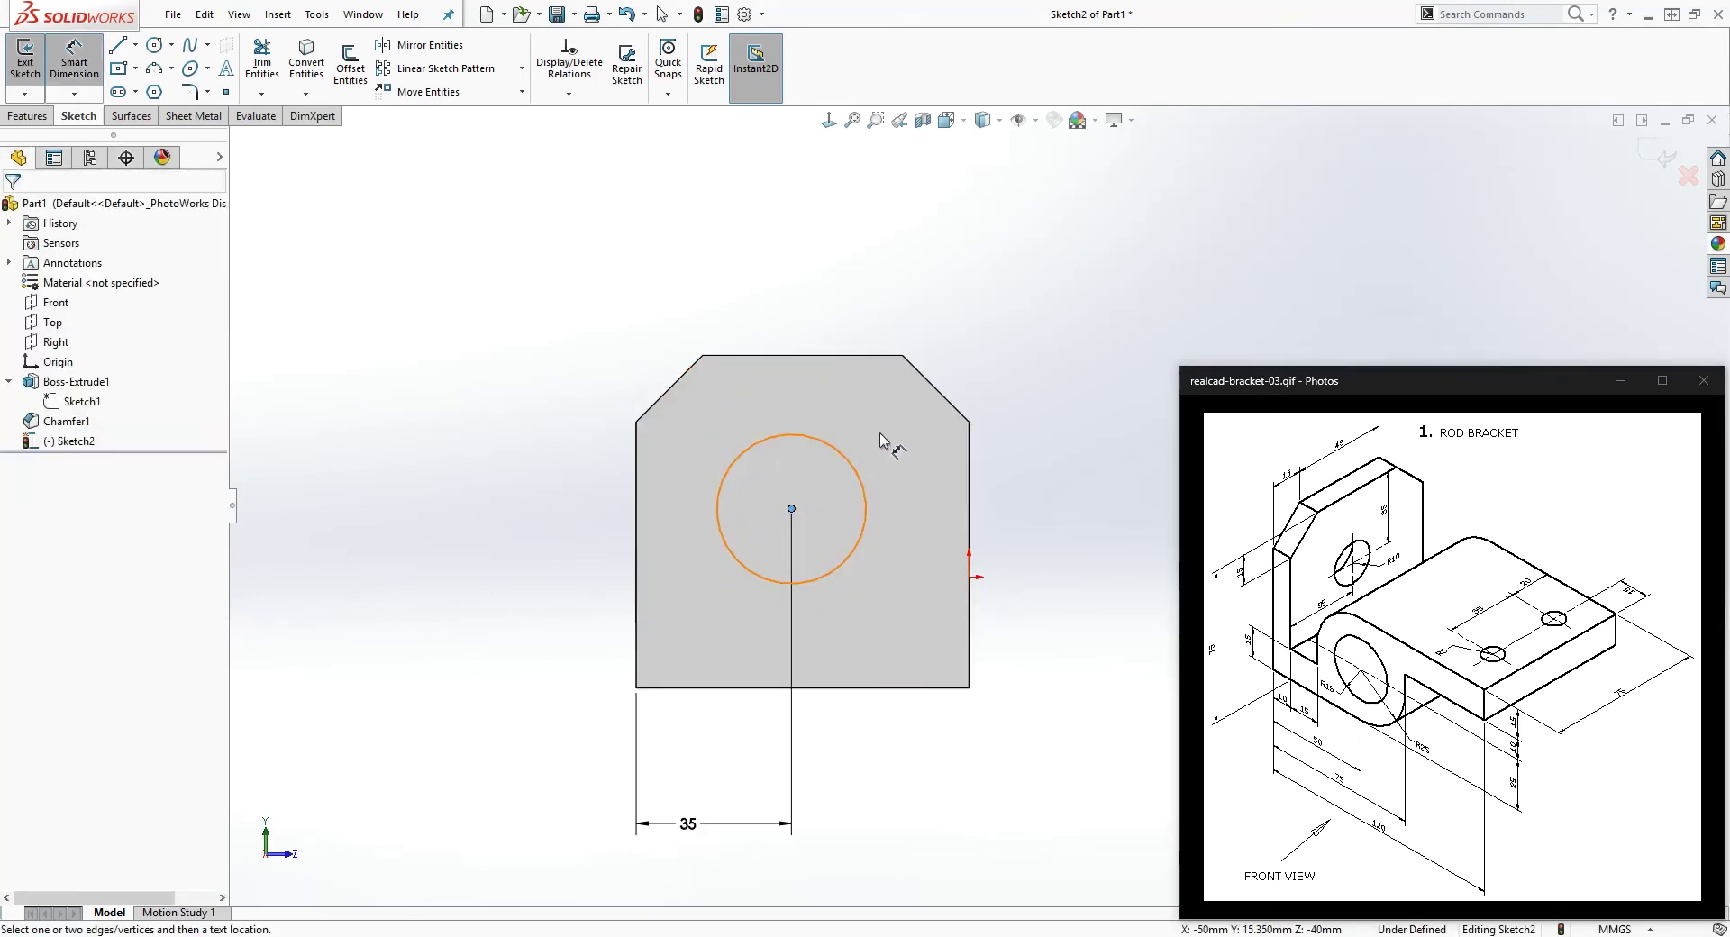
left_click(787, 355)
left_click(791, 508)
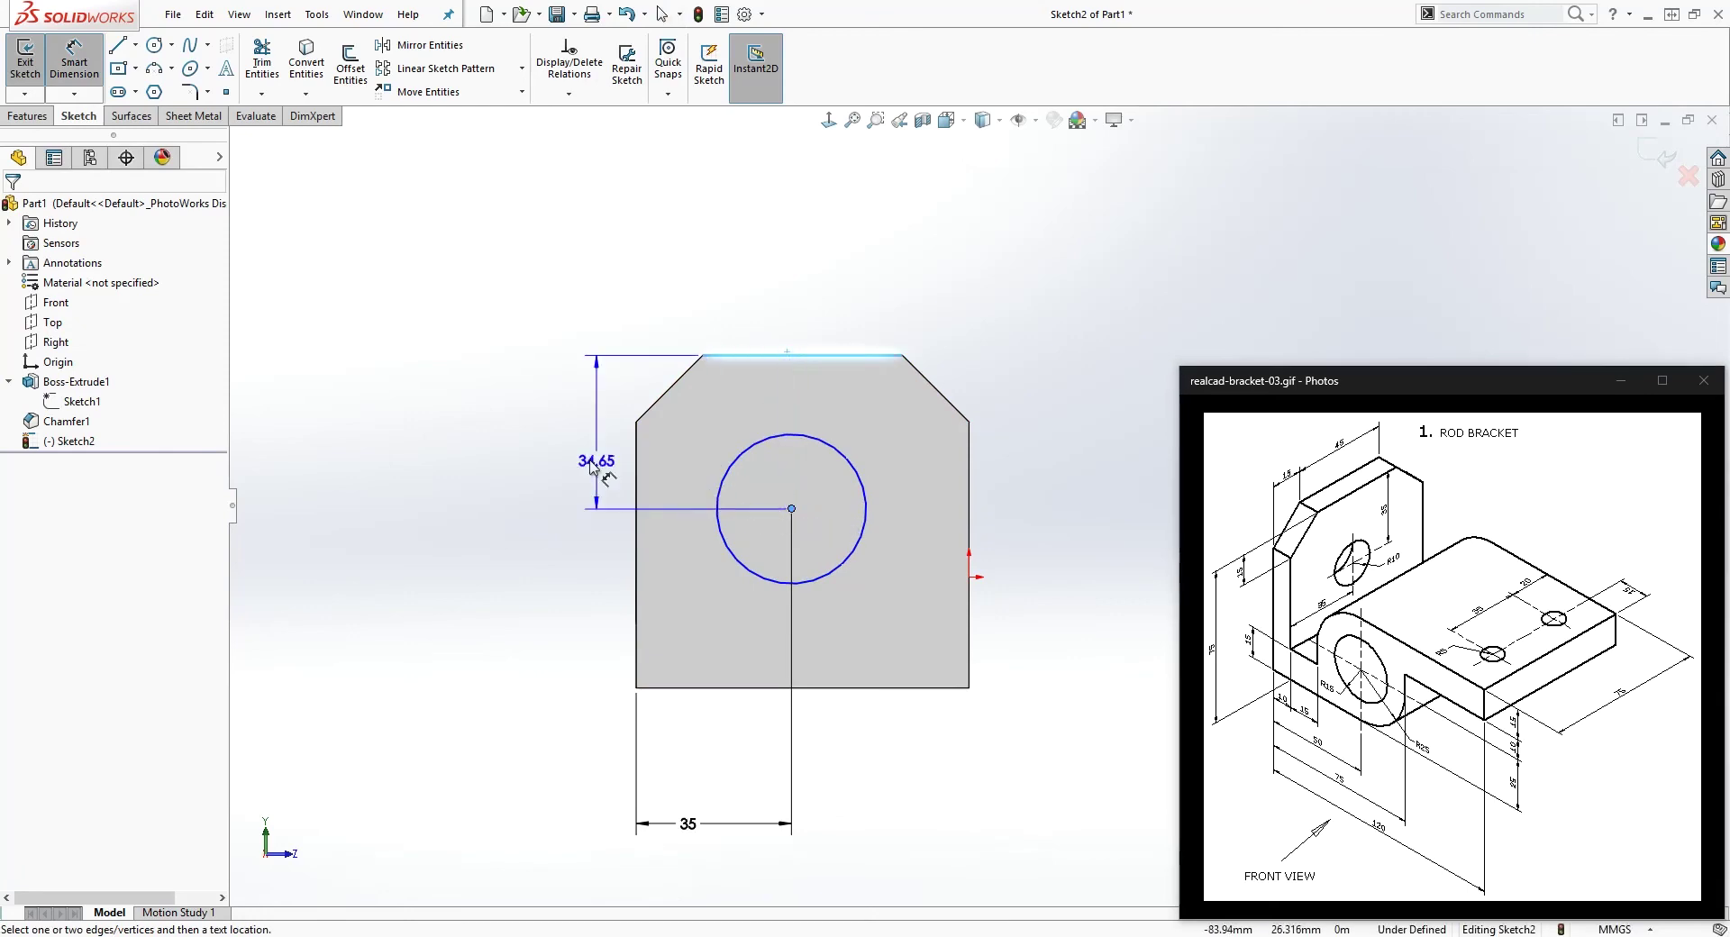
left_click(544, 459)
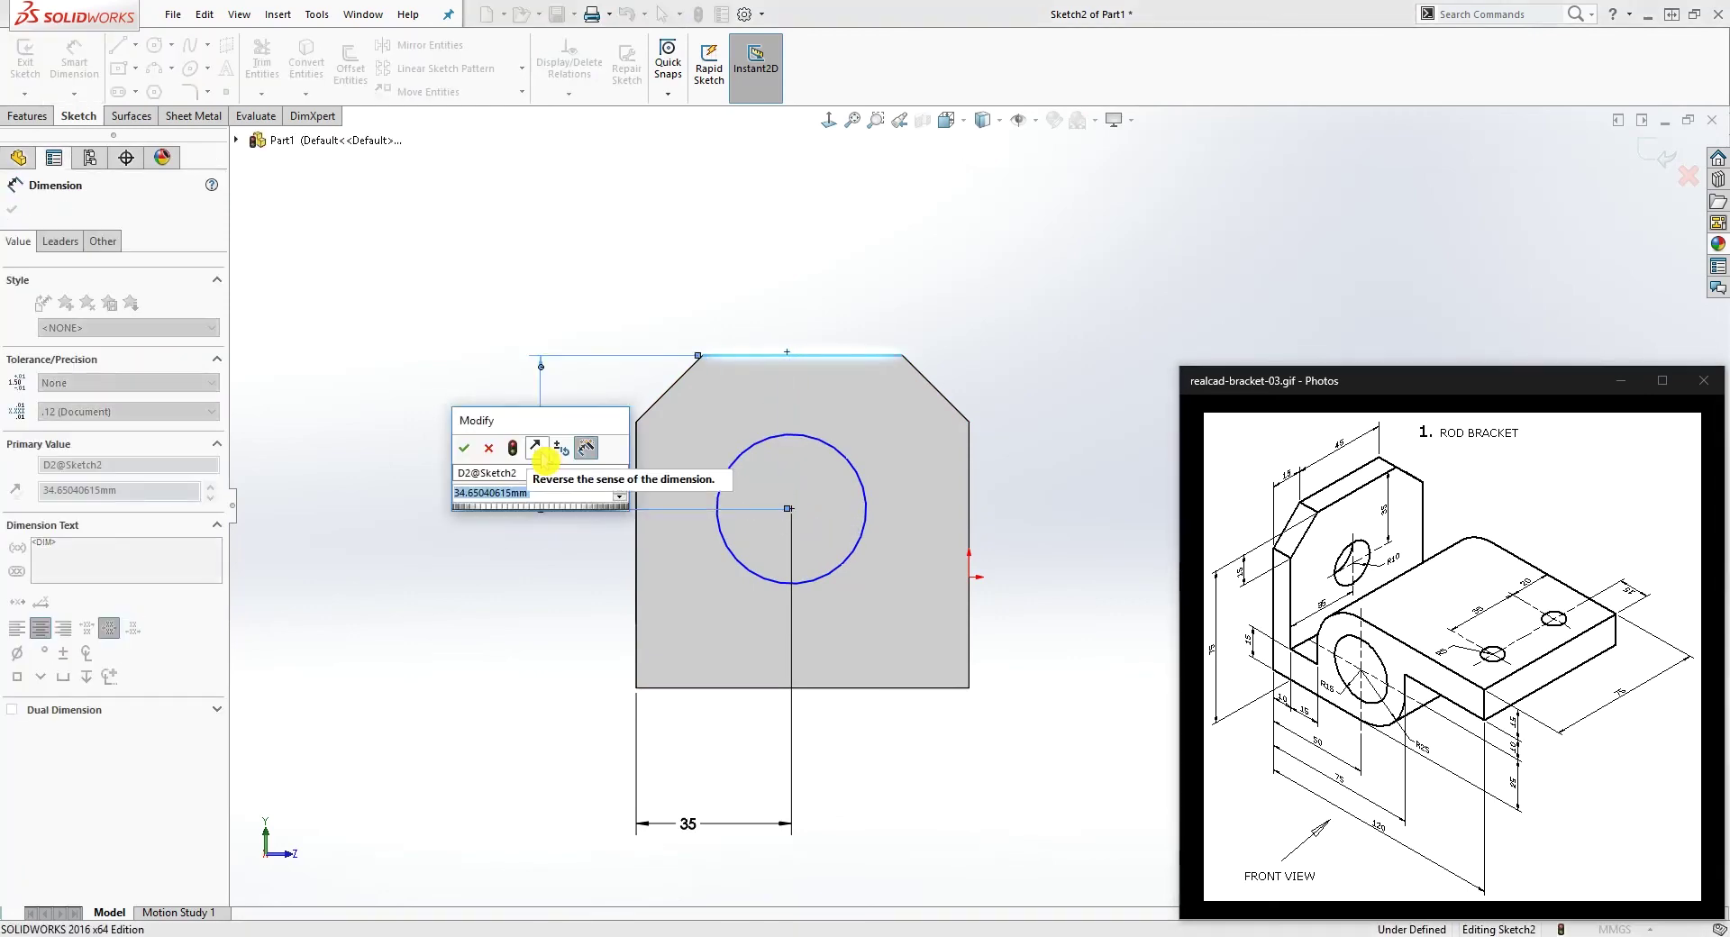
type("35")
key("Return")
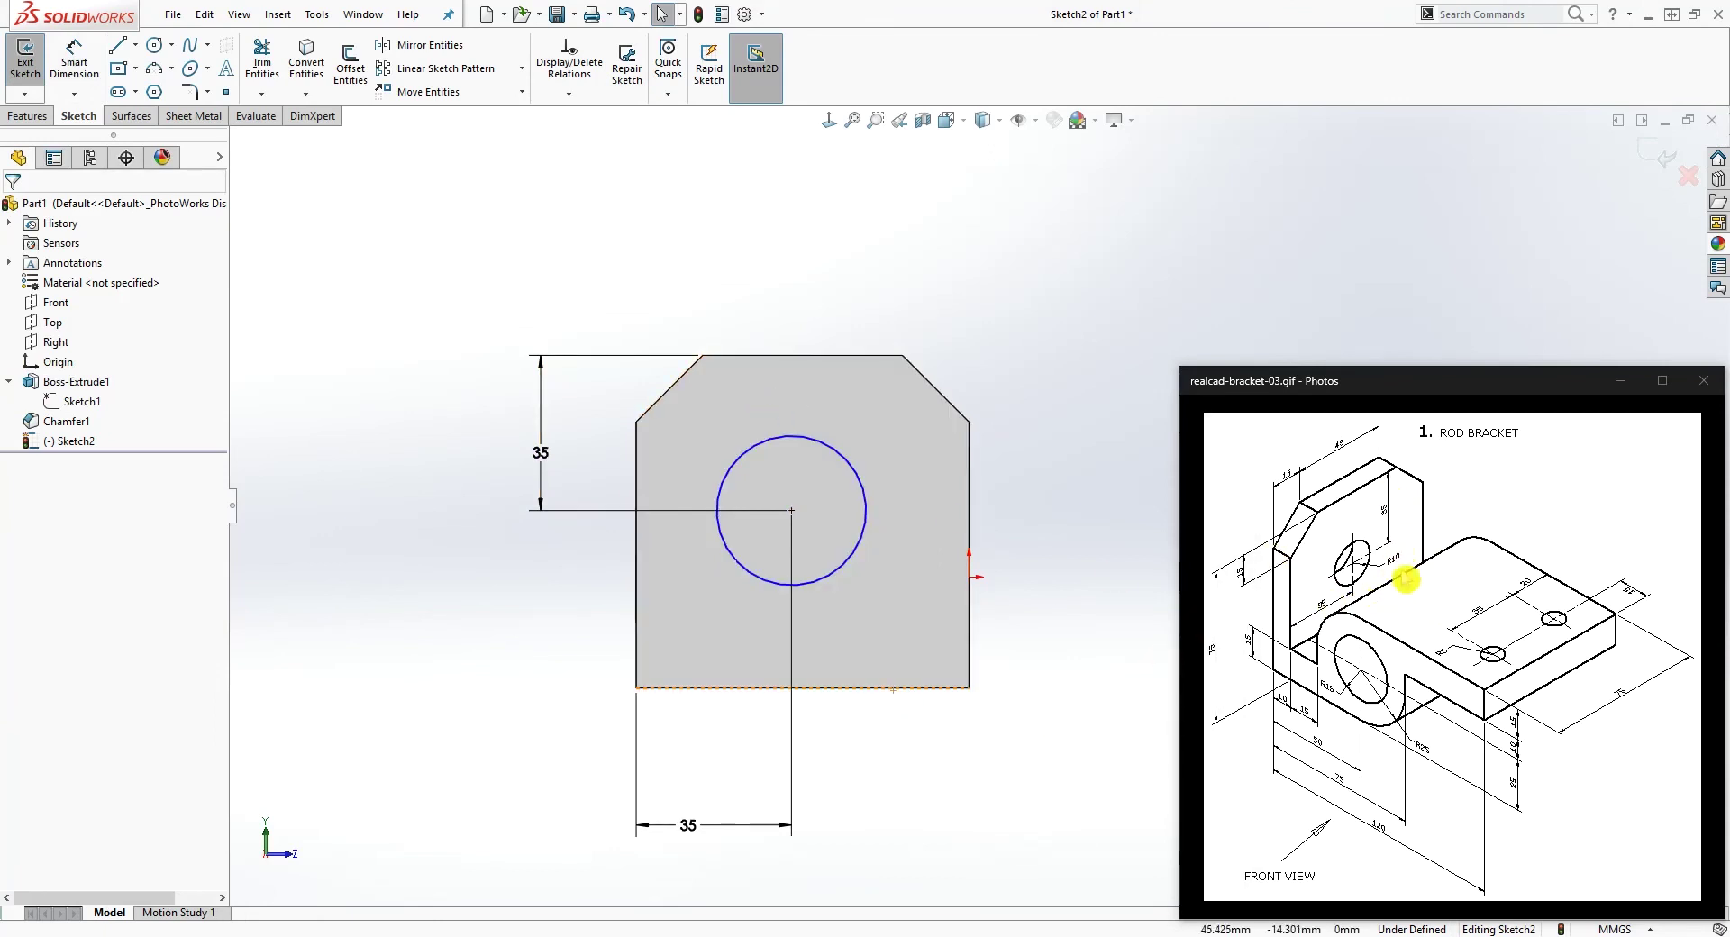
- Give the circle a 20 mm diameter dimension
key("d")
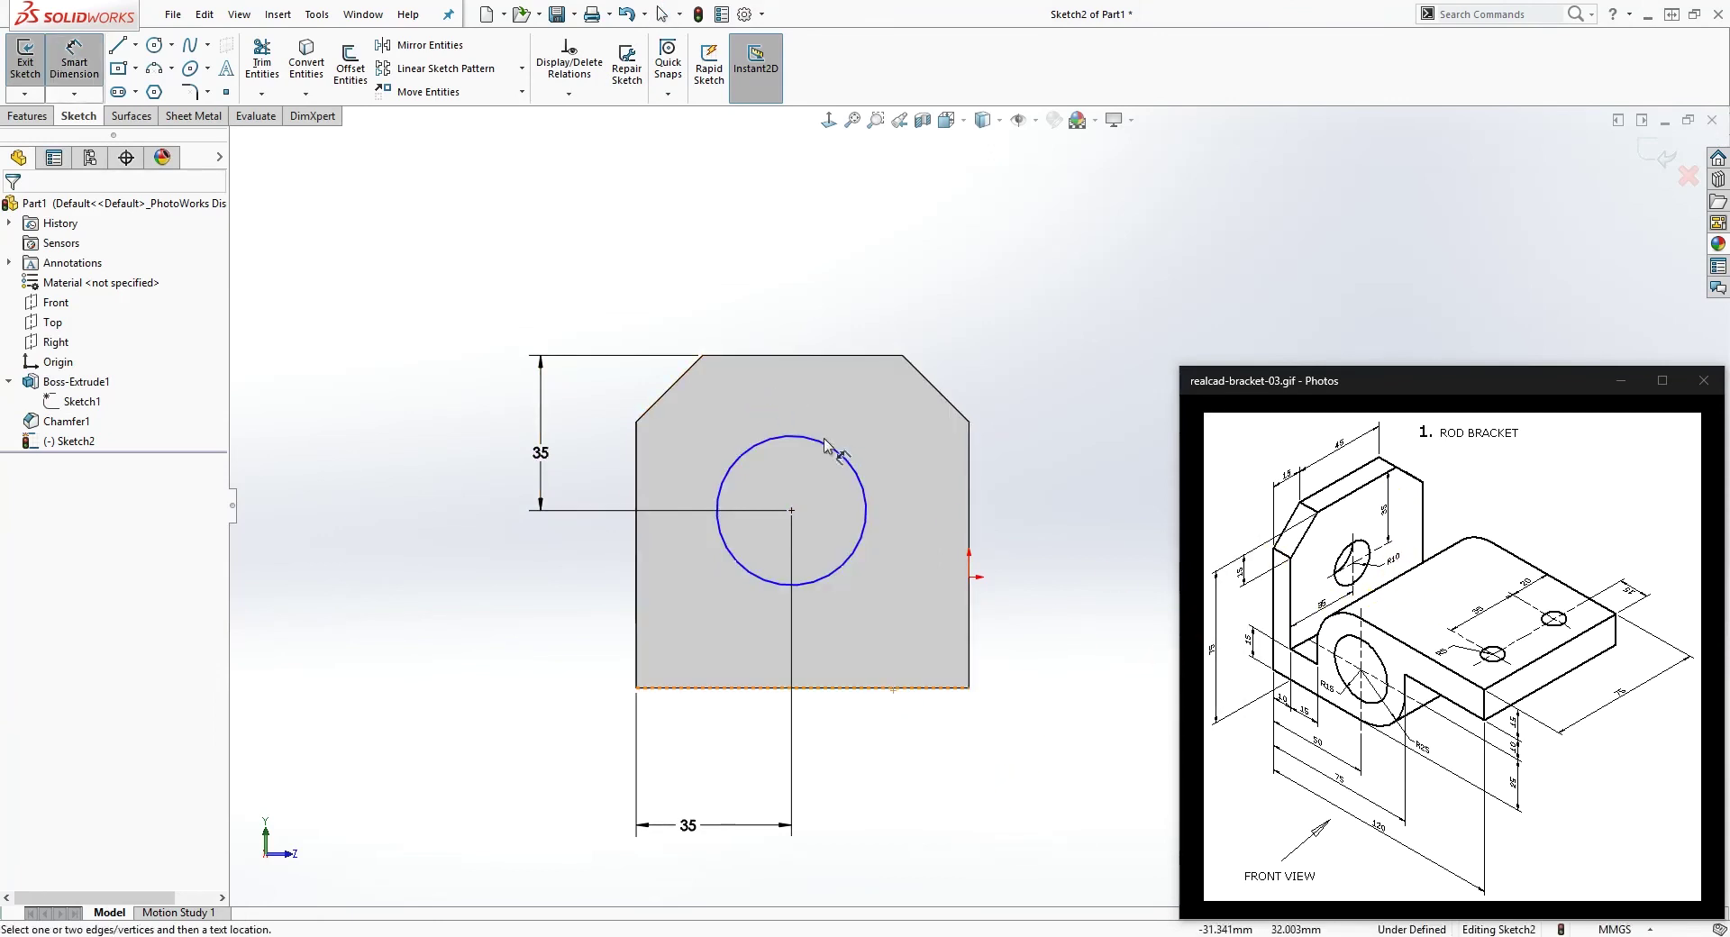
left_click(838, 571)
left_click(901, 626)
type("20")
key("Return")
key("Escape")
middle_click_drag(937, 602, 209, 167)
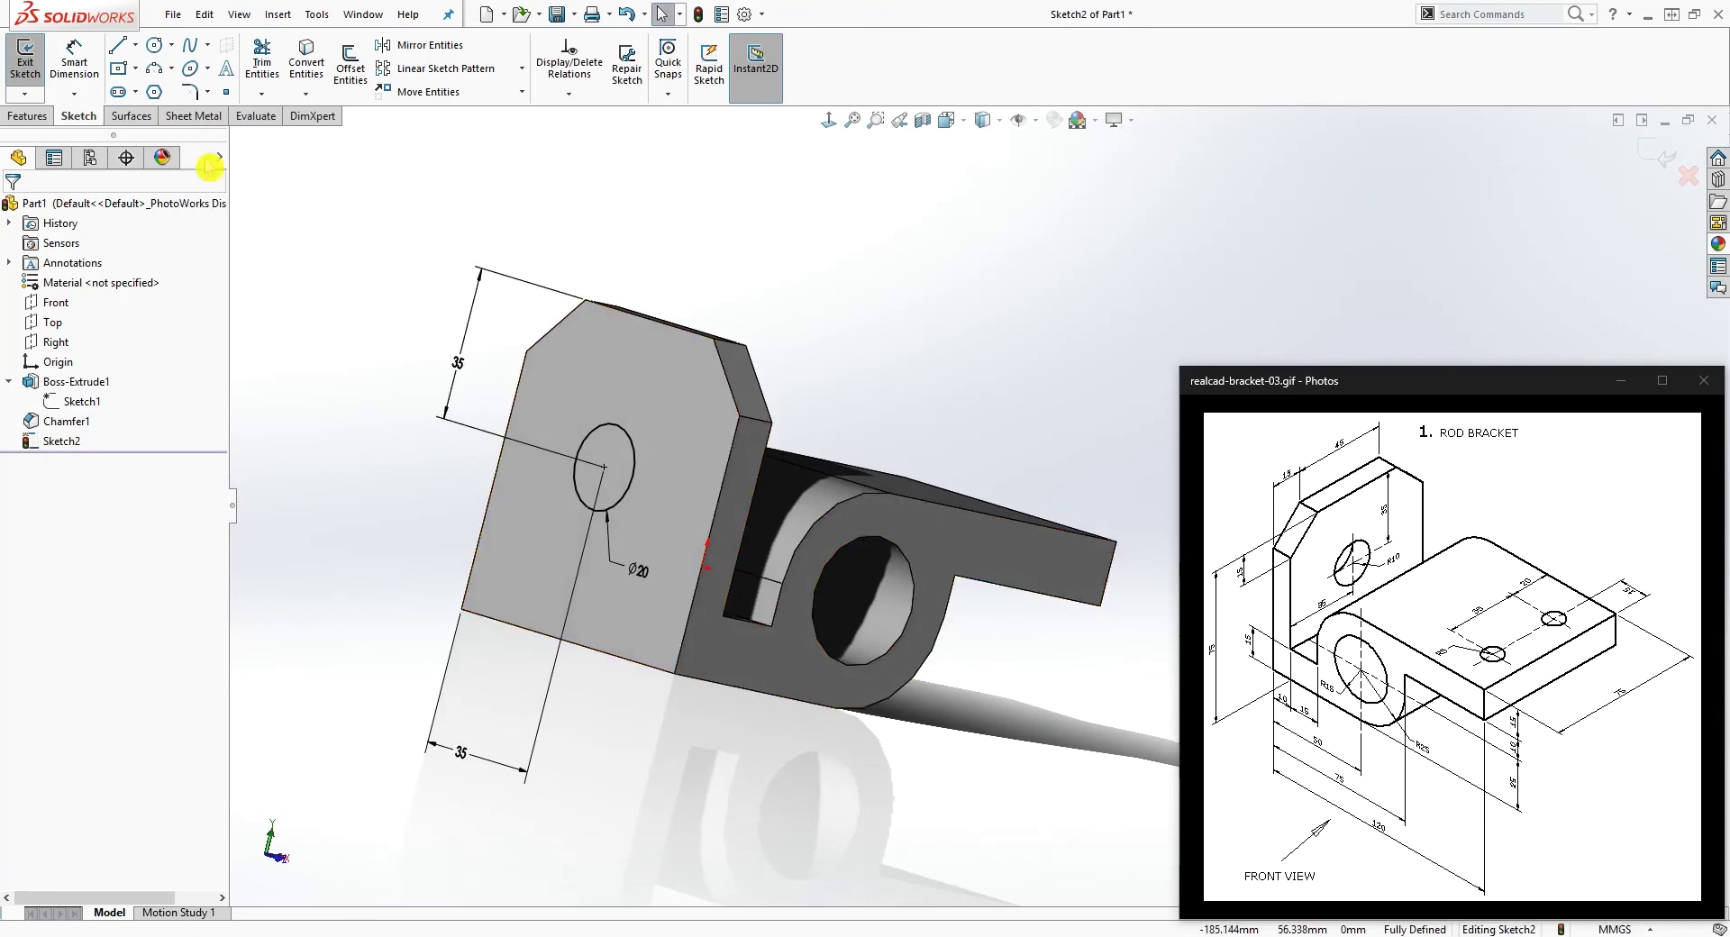
- Start an Extruded Cut of Sketch2's Ø20 circle with end condition Up To Next
left_click(27, 116)
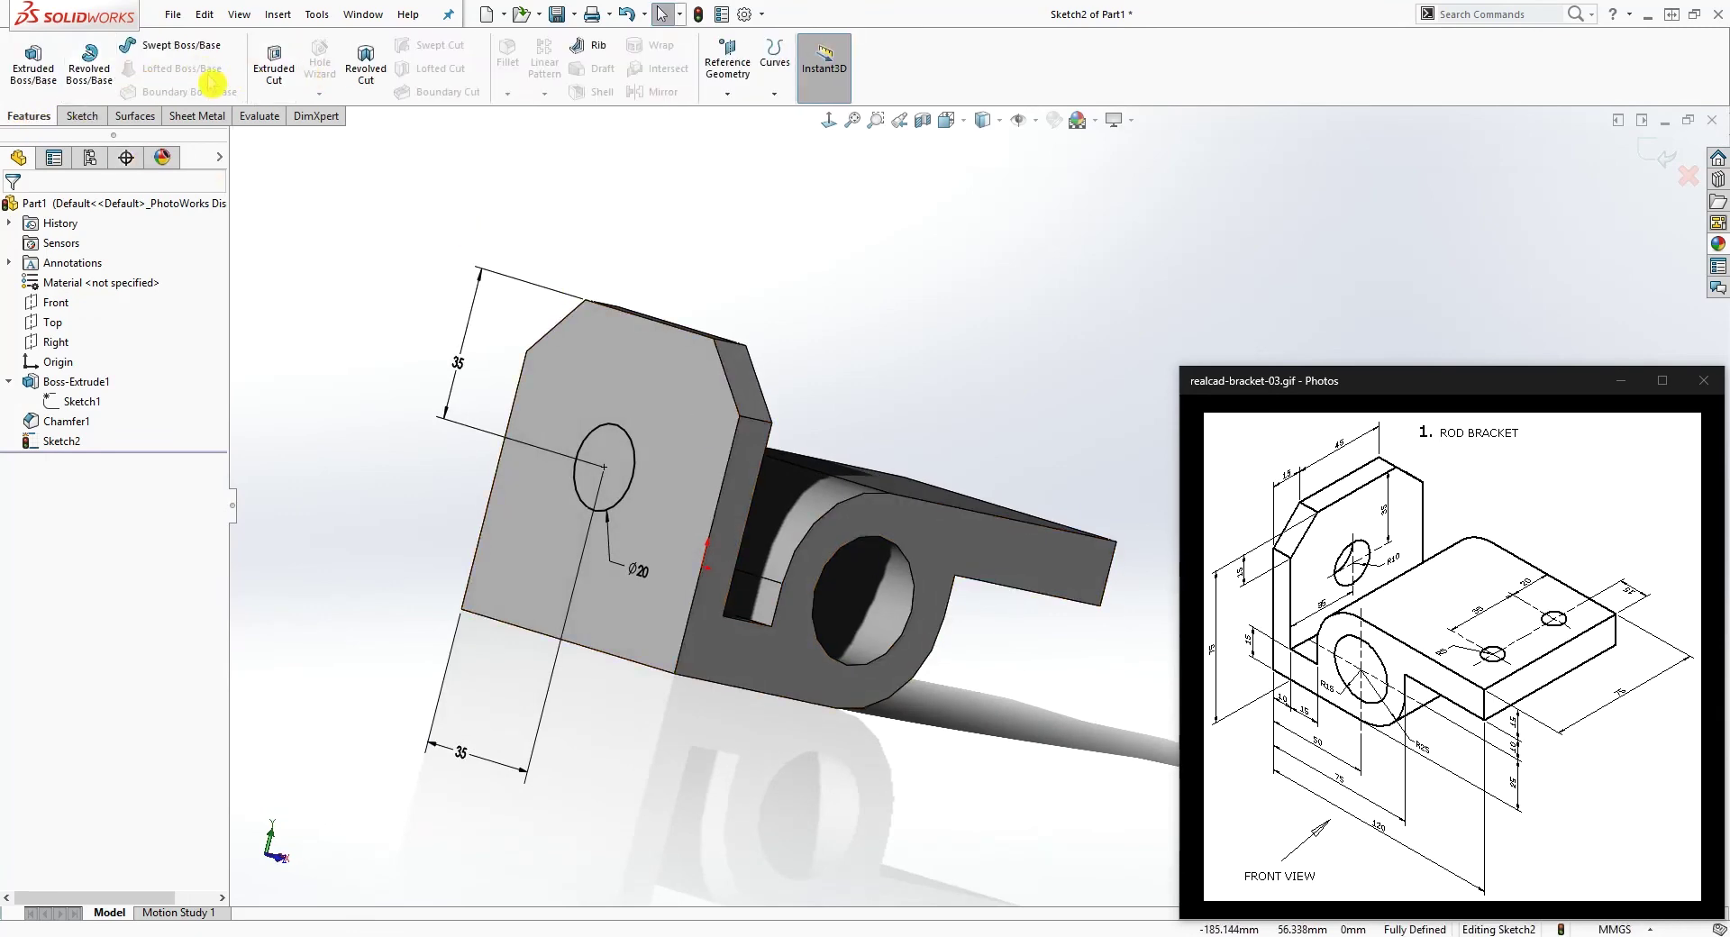
left_click(274, 63)
left_click(112, 320)
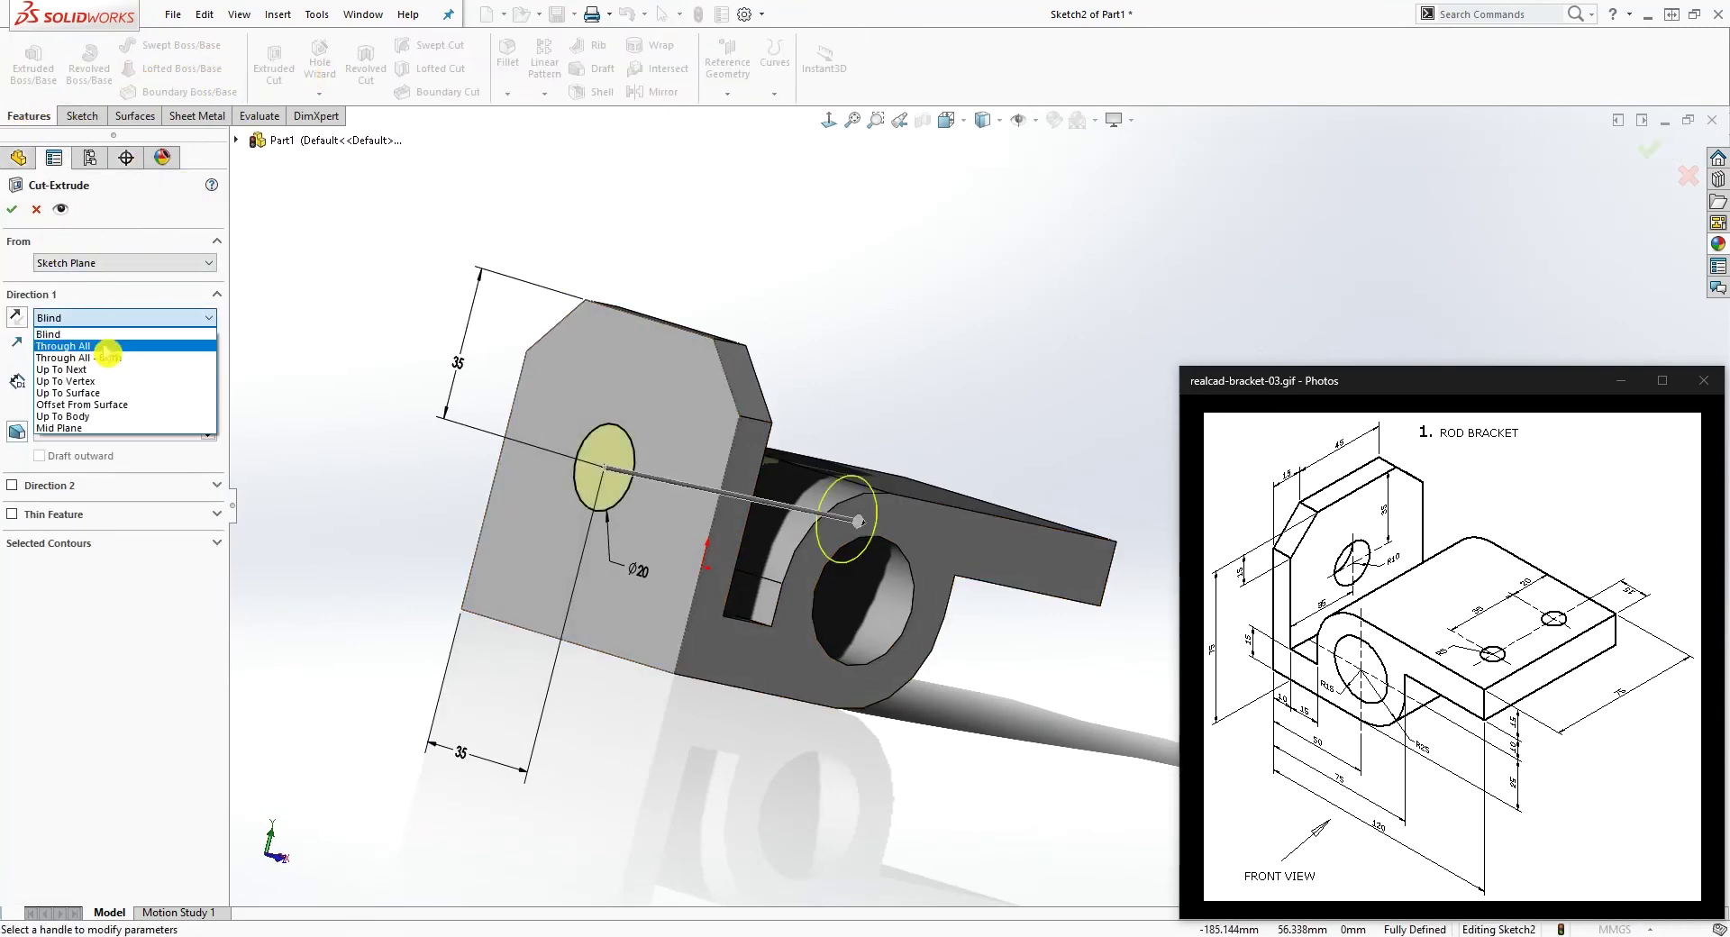
left_click(108, 370)
middle_click_drag(1070, 297, 783, 421)
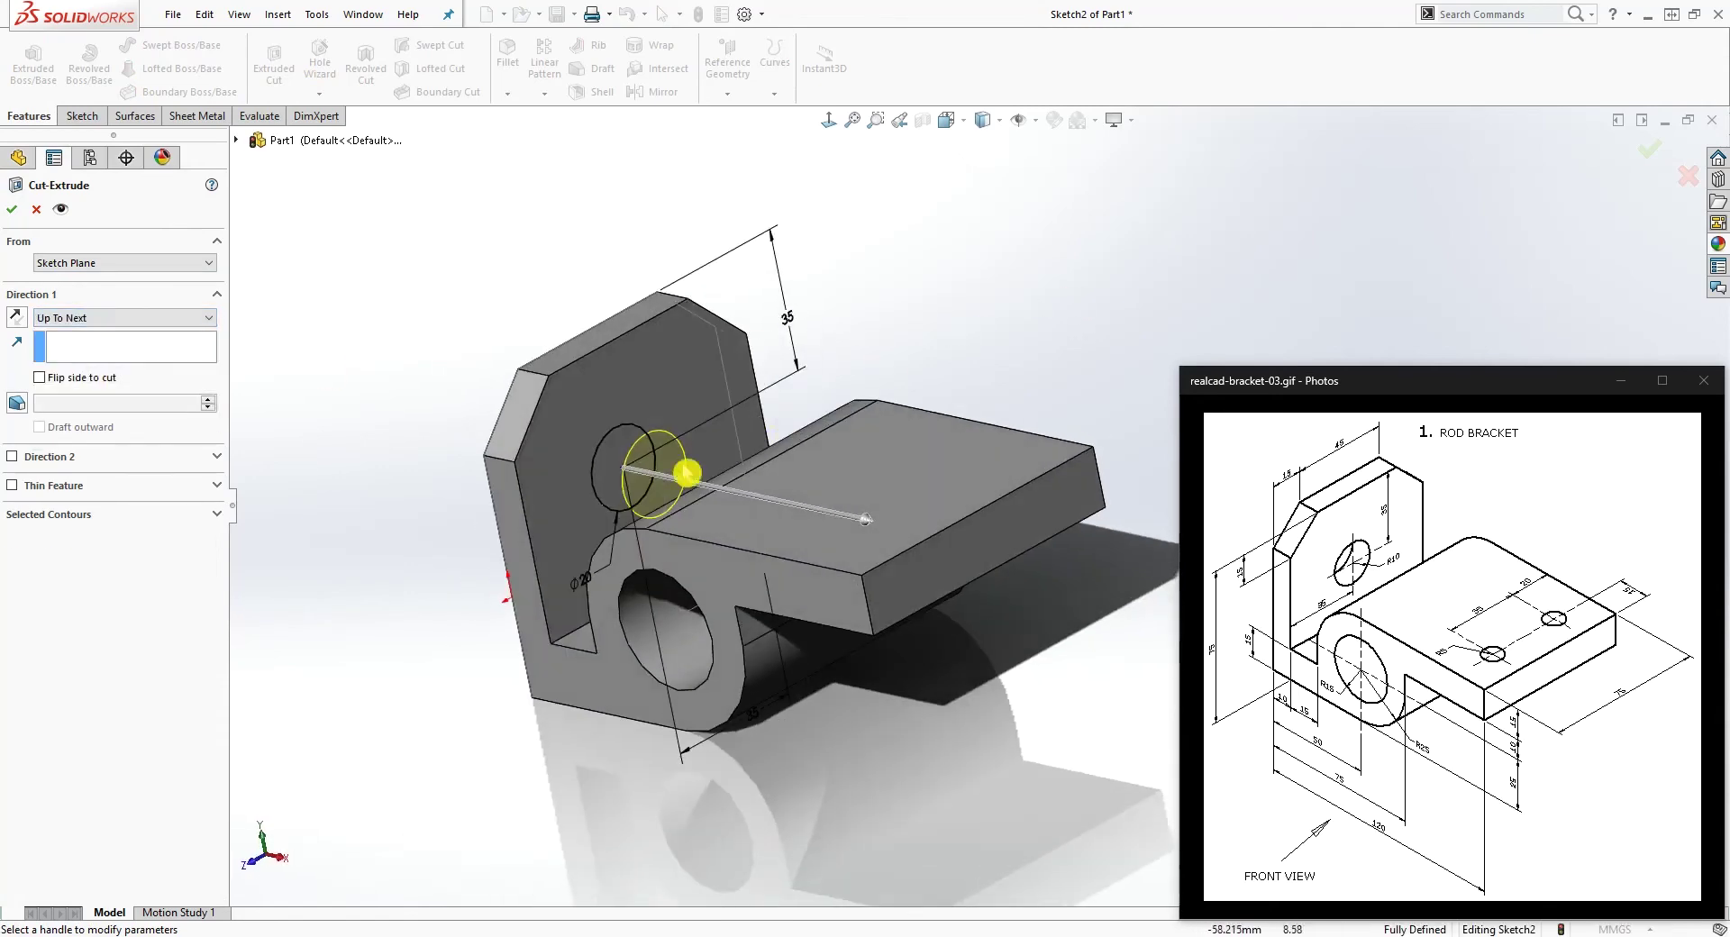
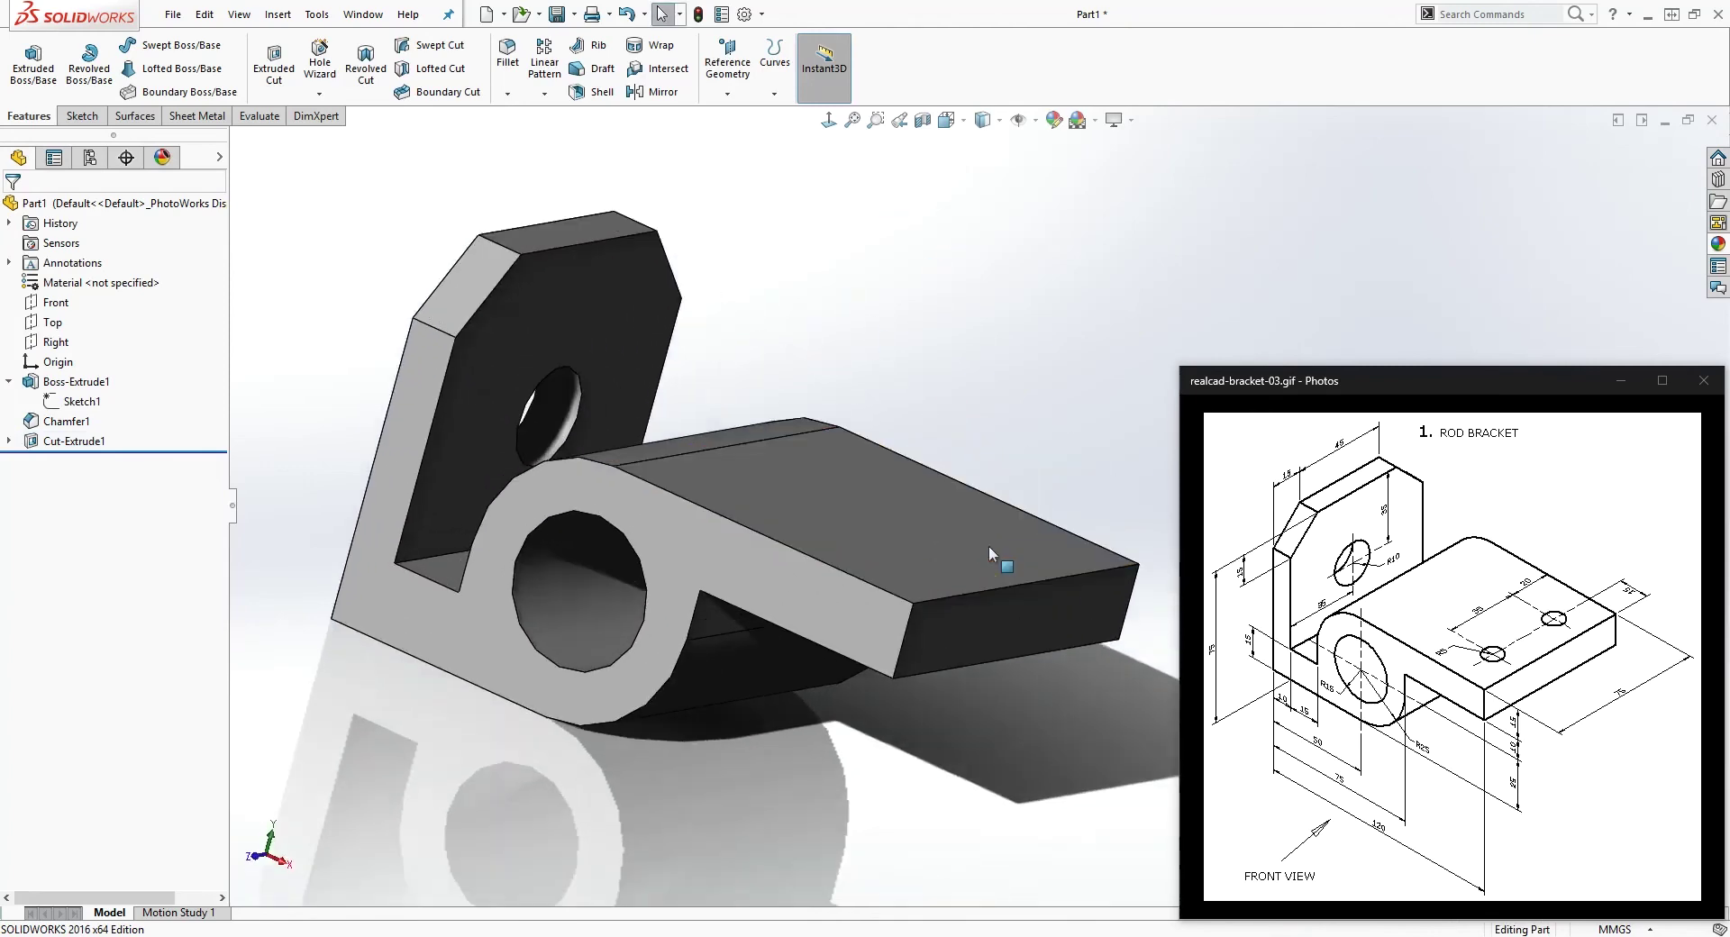
- Start a new sketch (Sketch3) on the flat top face of the bracket's base plate
middle_click_drag(1306, 609, 875, 613)
left_click(875, 579)
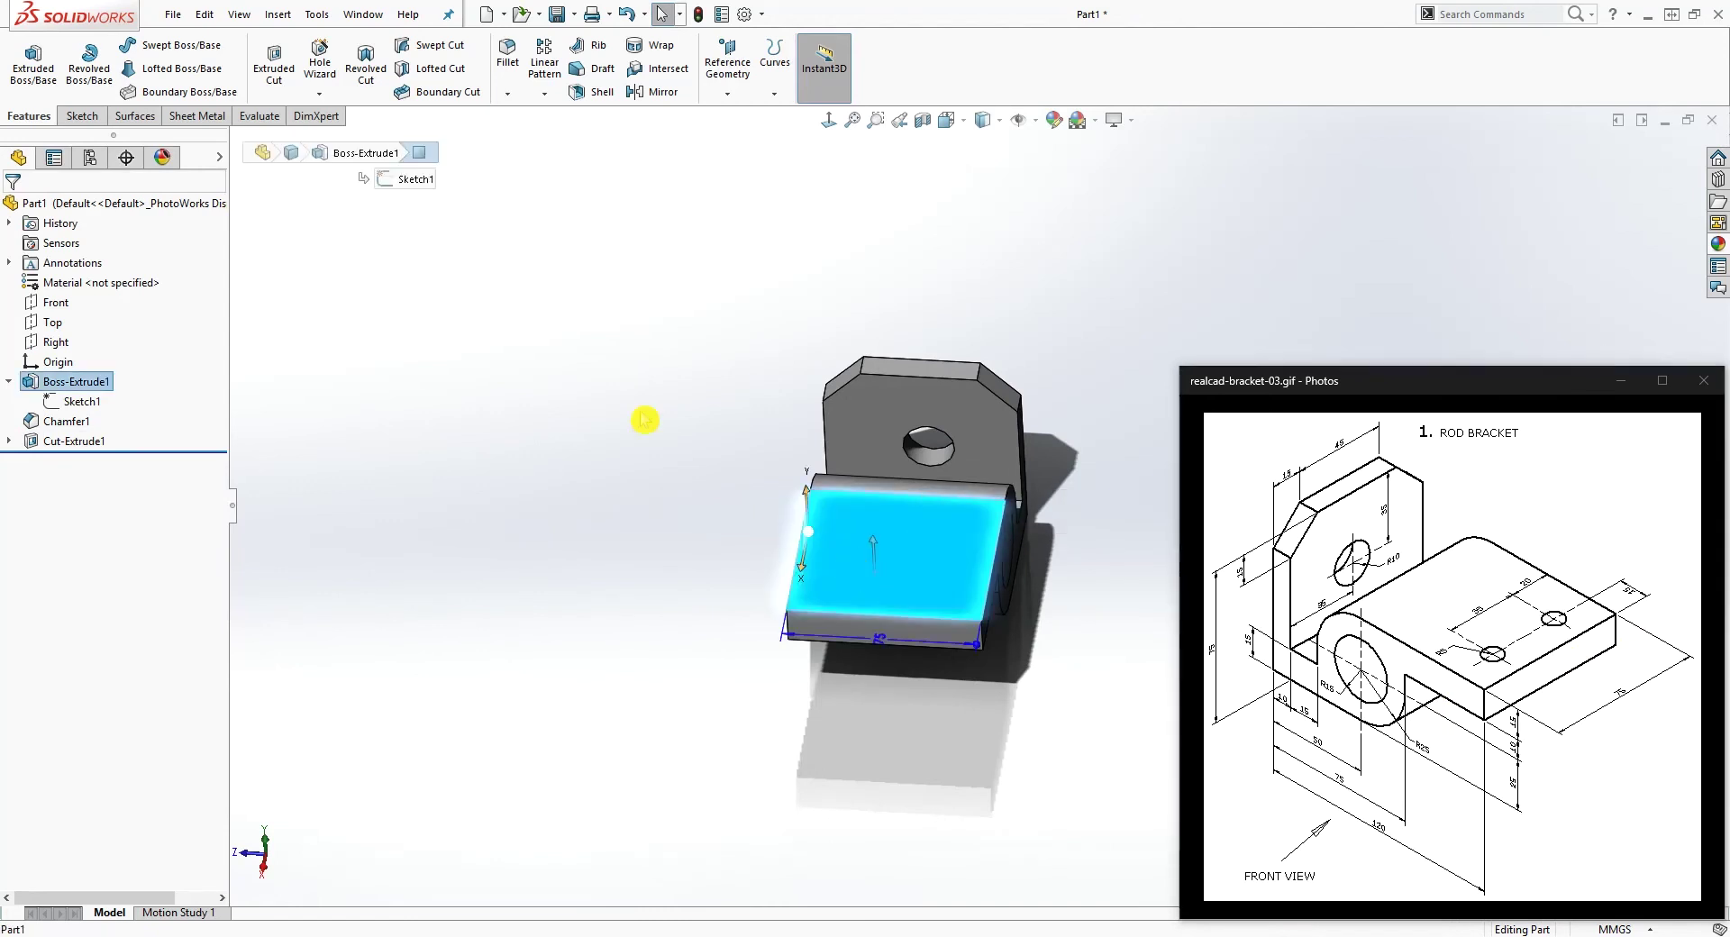
left_click(78, 116)
left_click(25, 54)
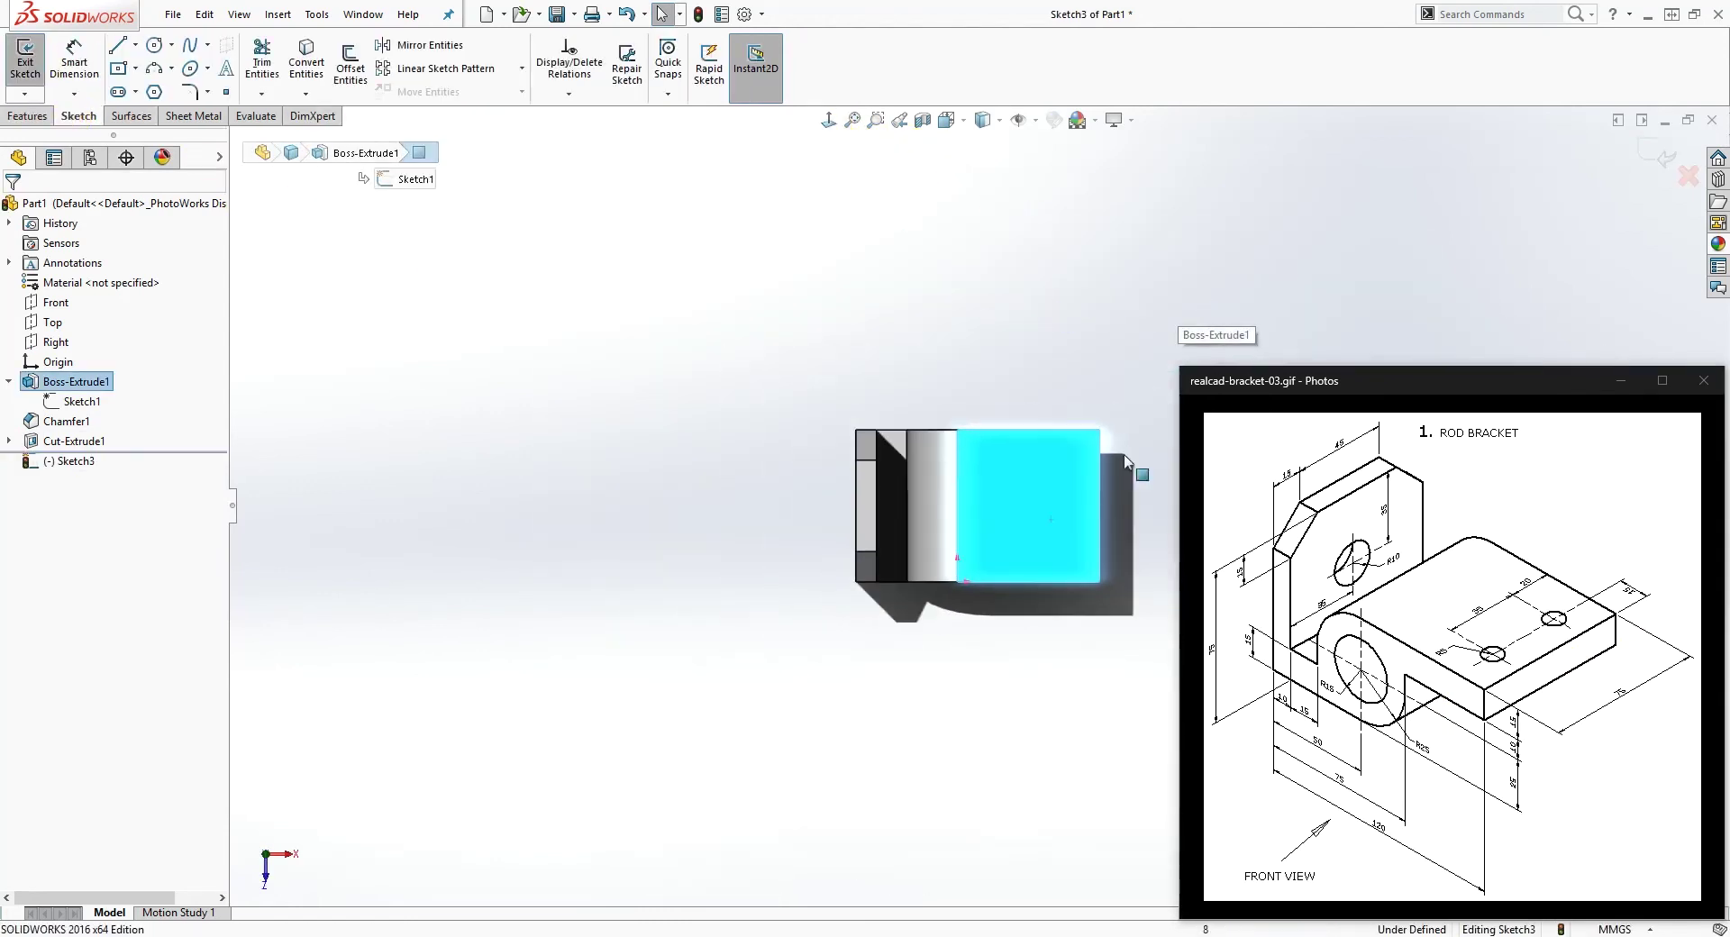
scroll(1108, 490, "down", 6)
key("Escape")
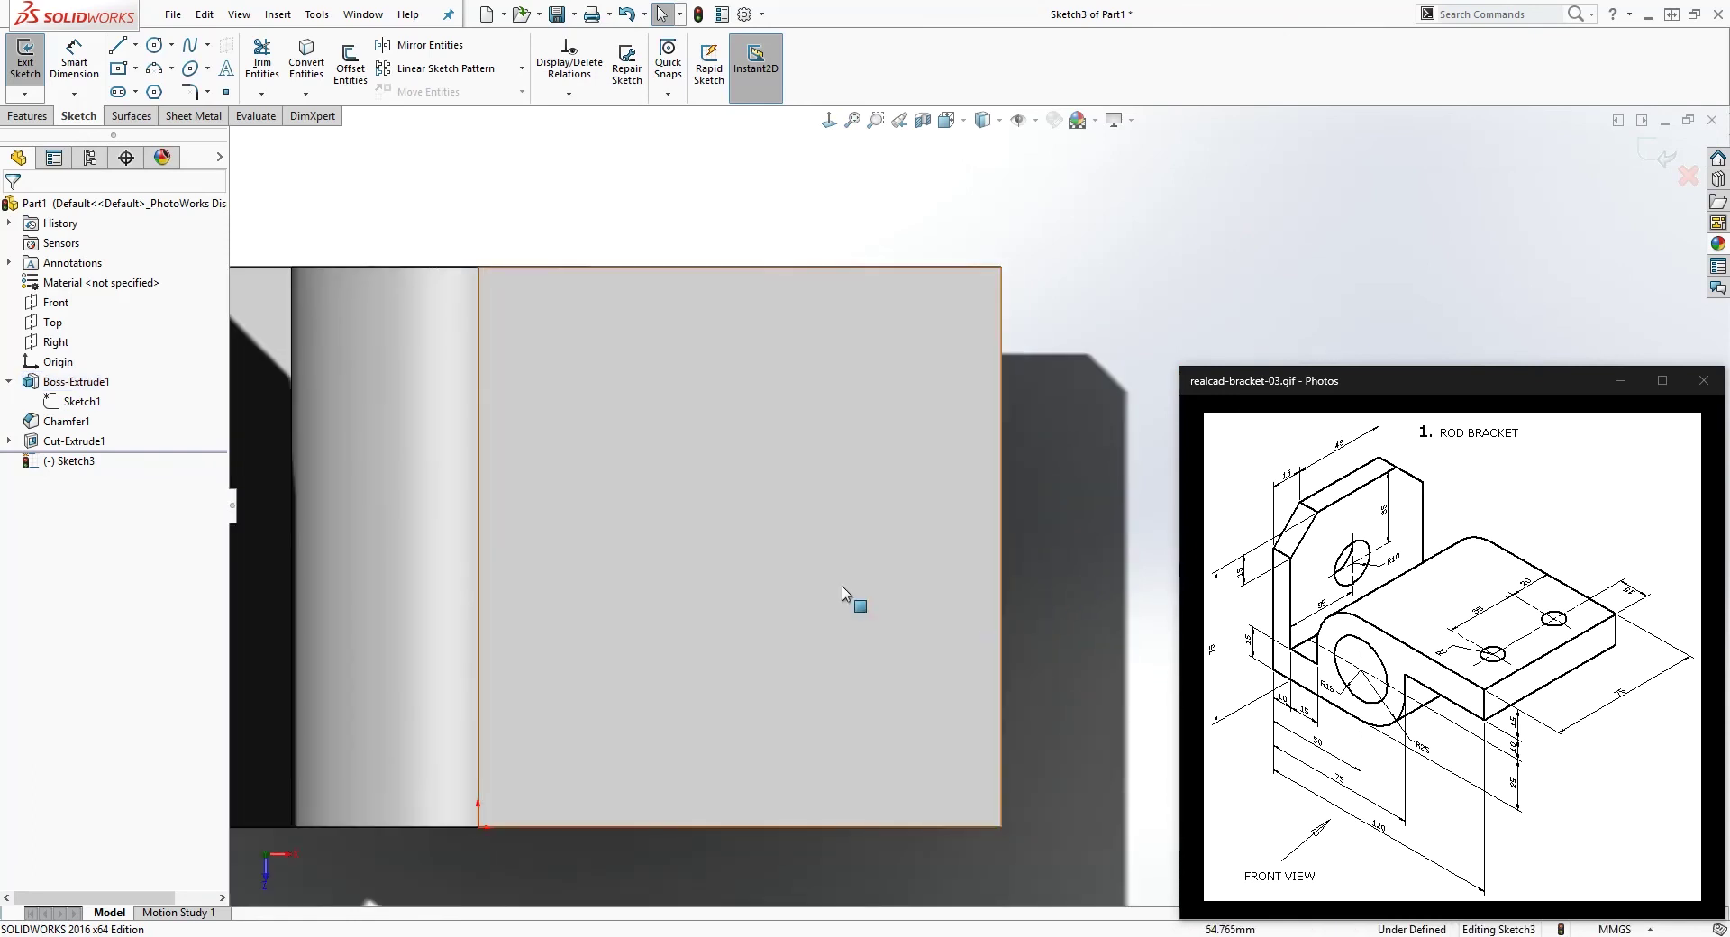
left_click(157, 49)
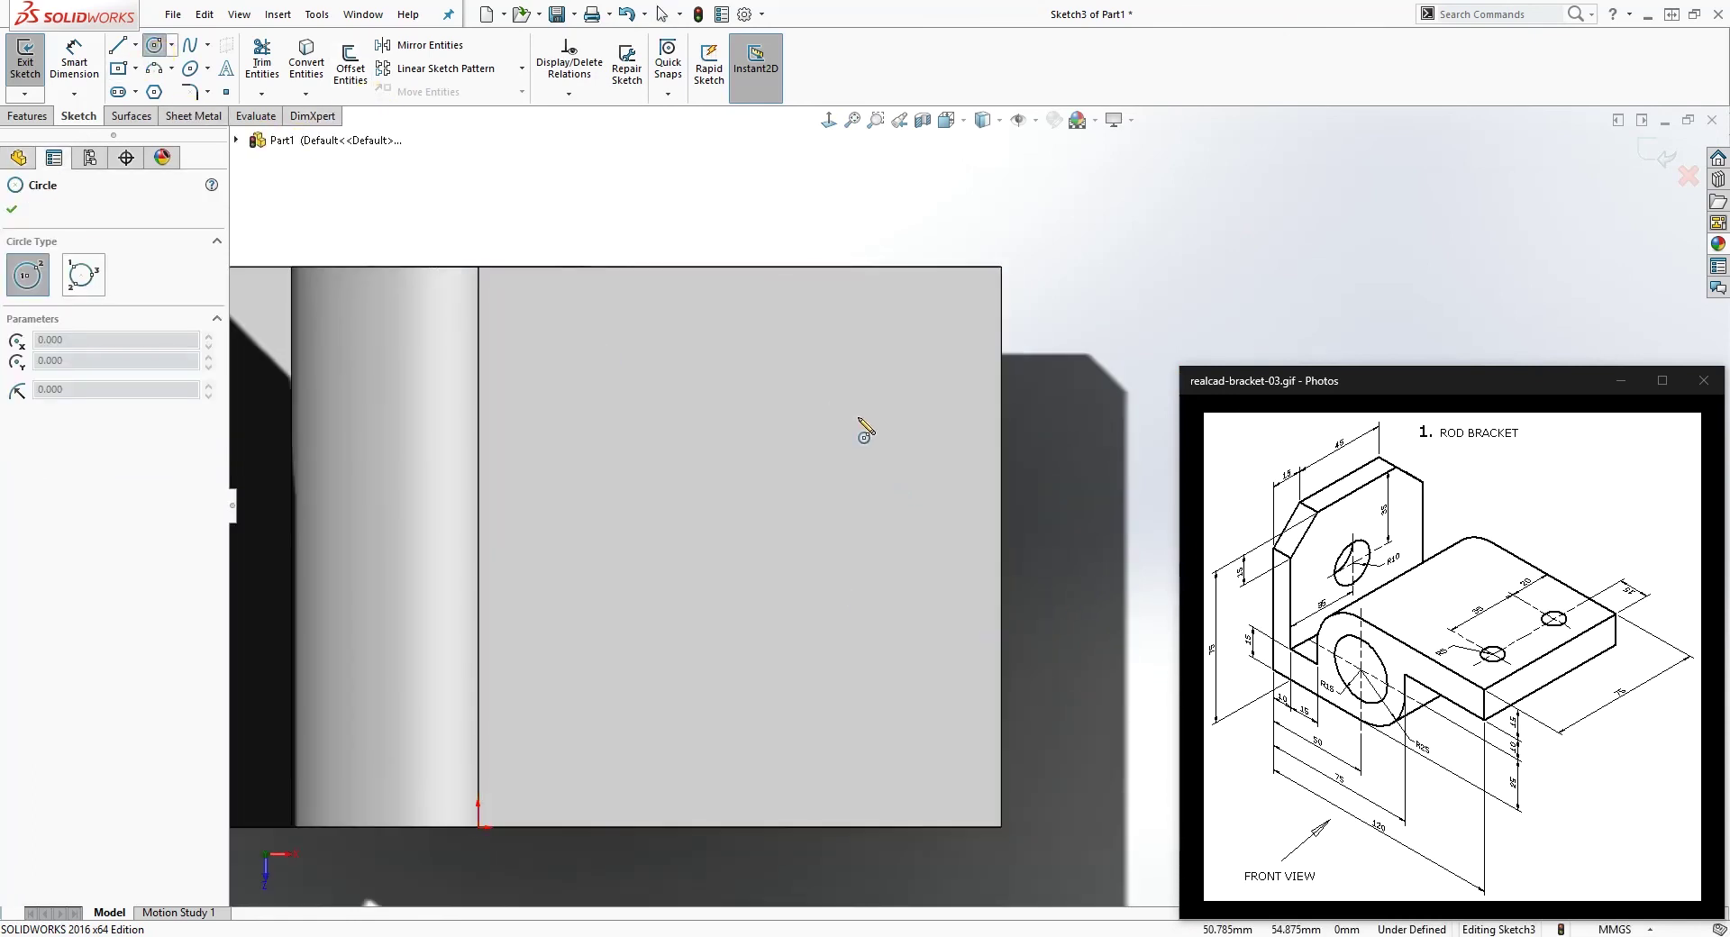
- Draw two circles on the base plate, one above the other
left_click(858, 416)
left_click(892, 401)
left_click(857, 647)
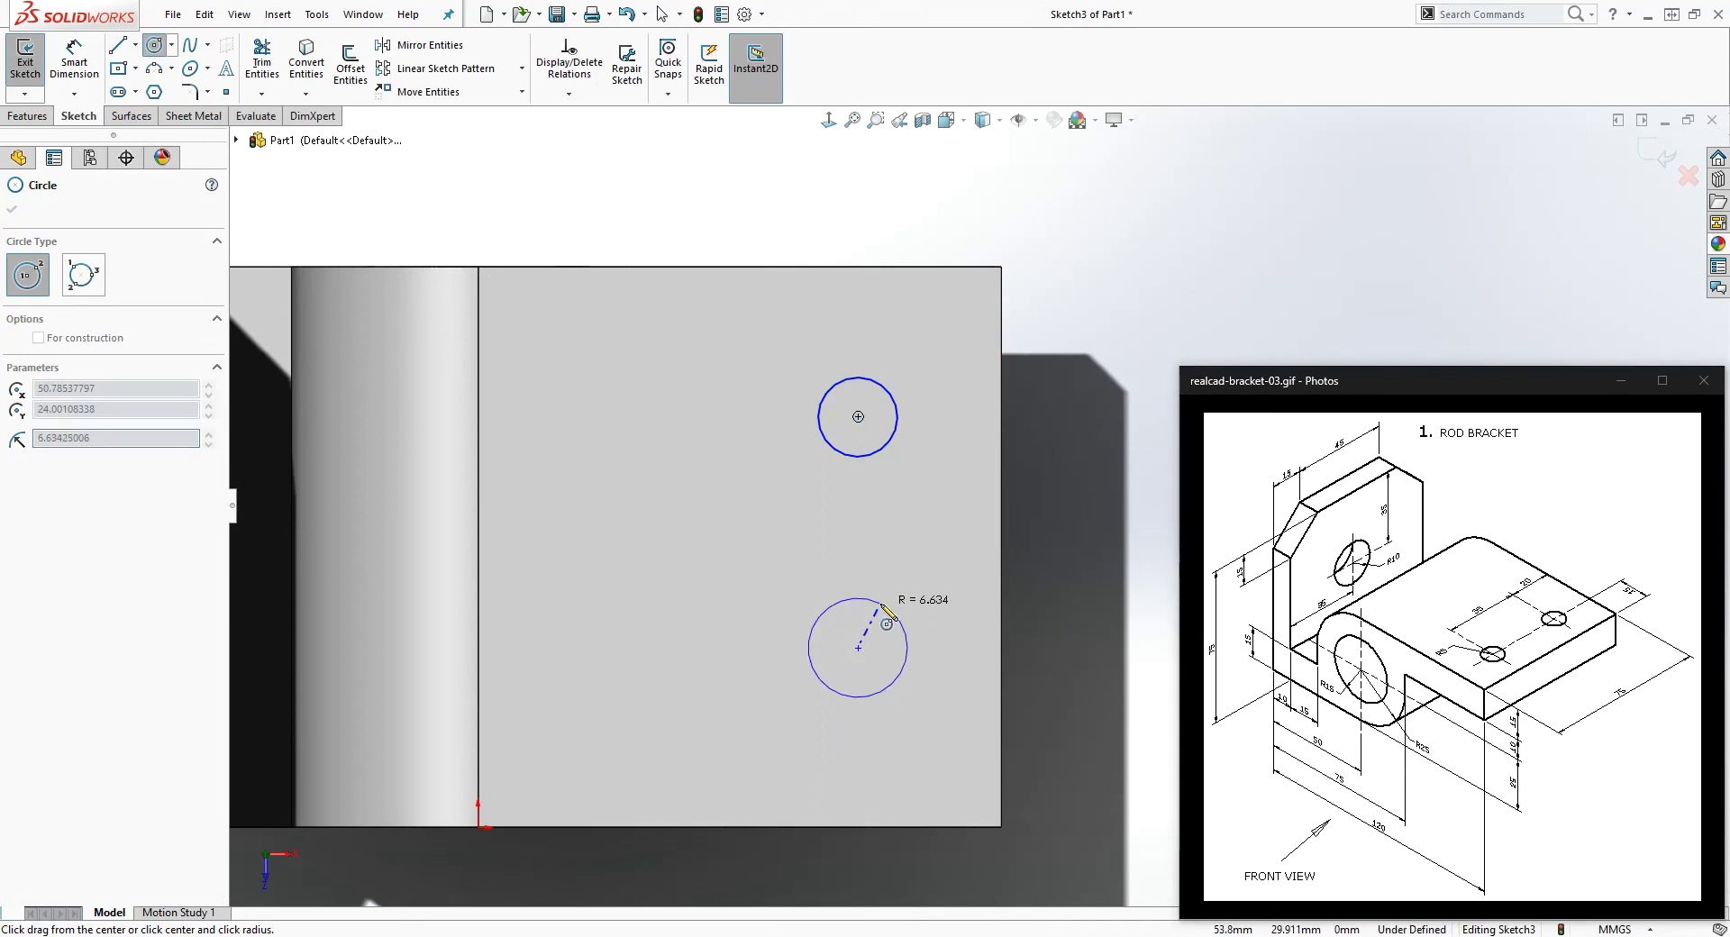
left_click(874, 611)
key("Escape")
- Align the two circle centres with a Vertical relation and shift both circles right
left_click(858, 647)
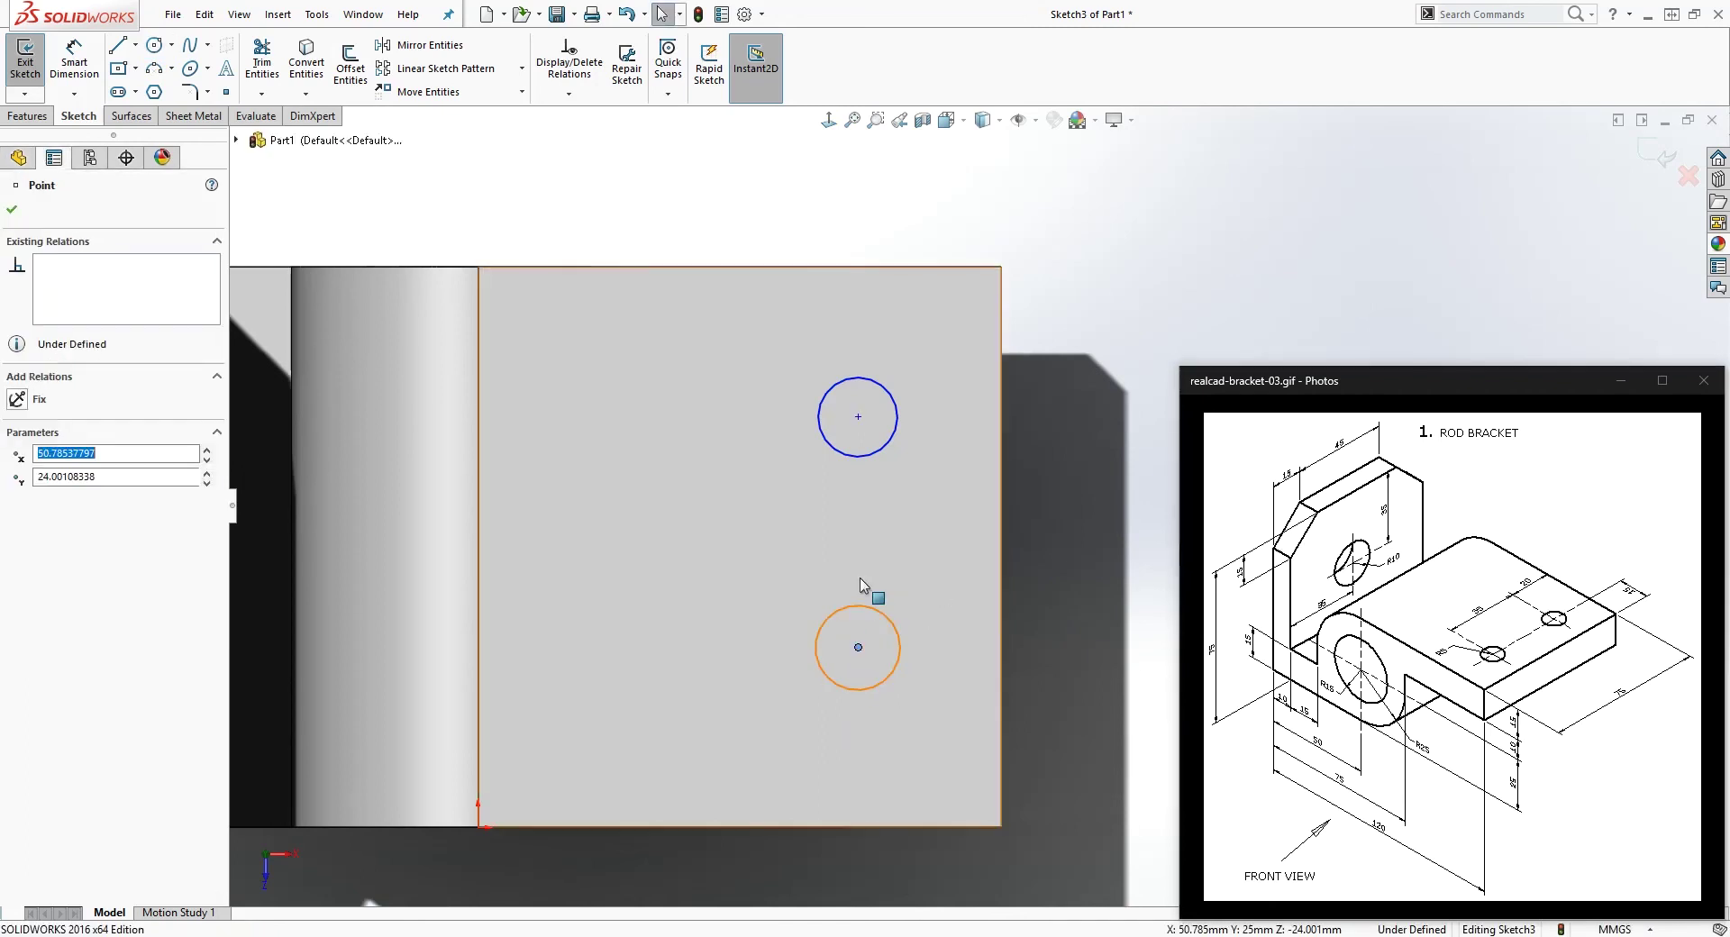
left_click(858, 418, "ctrl")
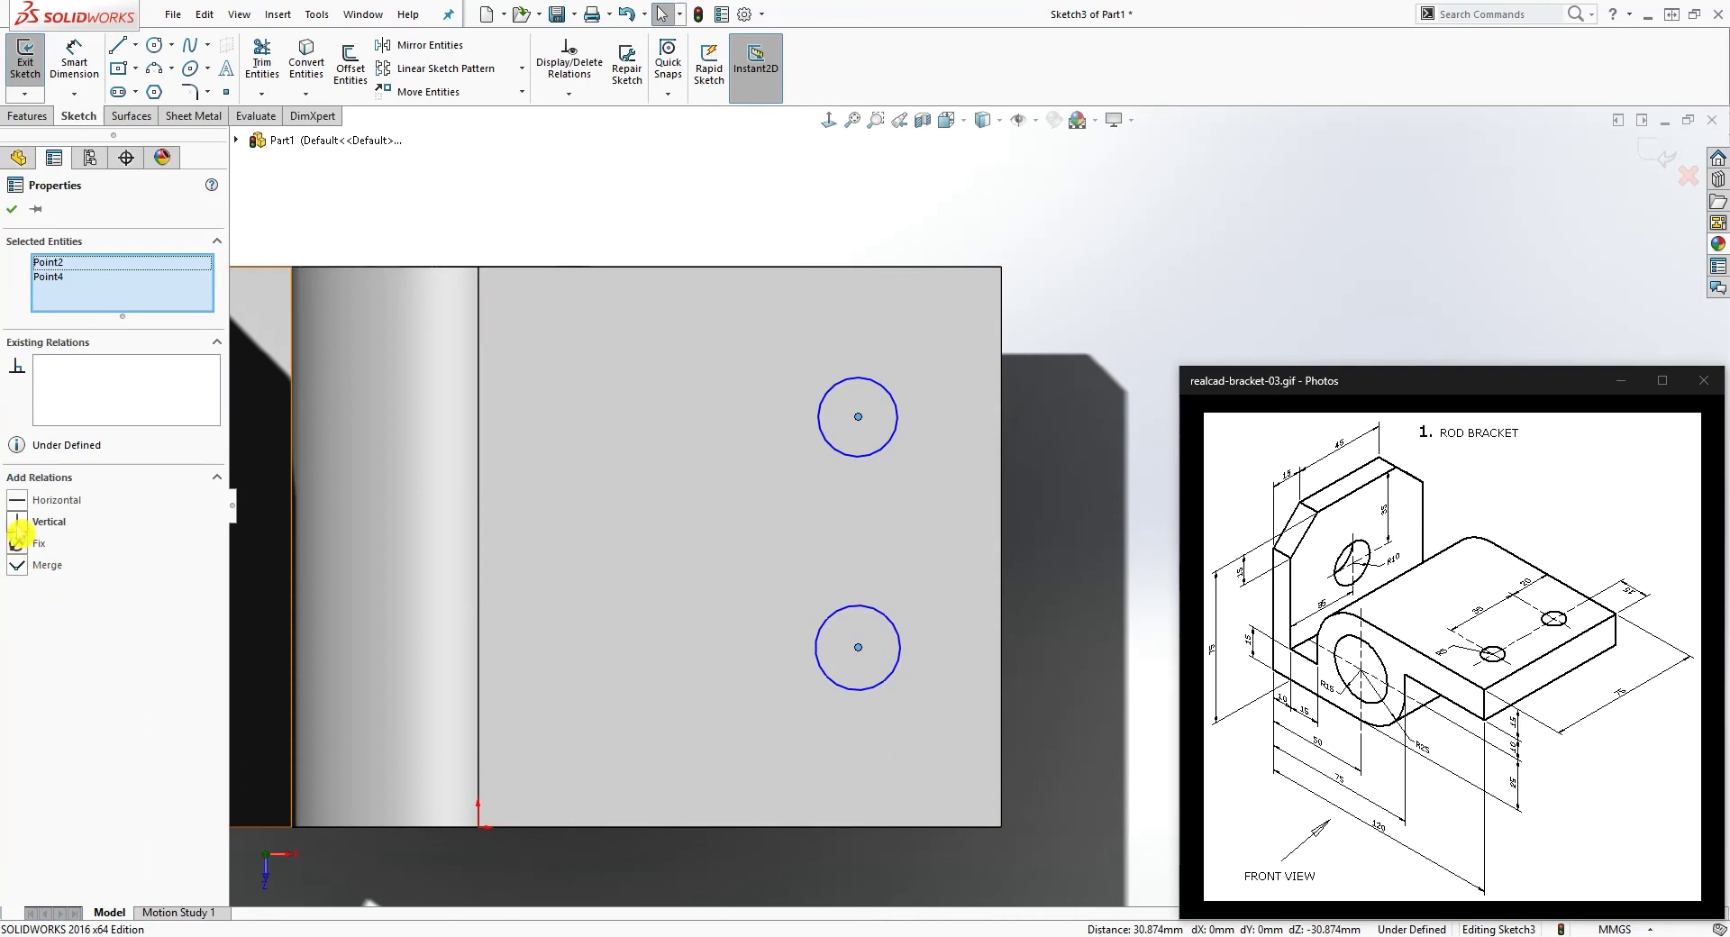
key("Escape")
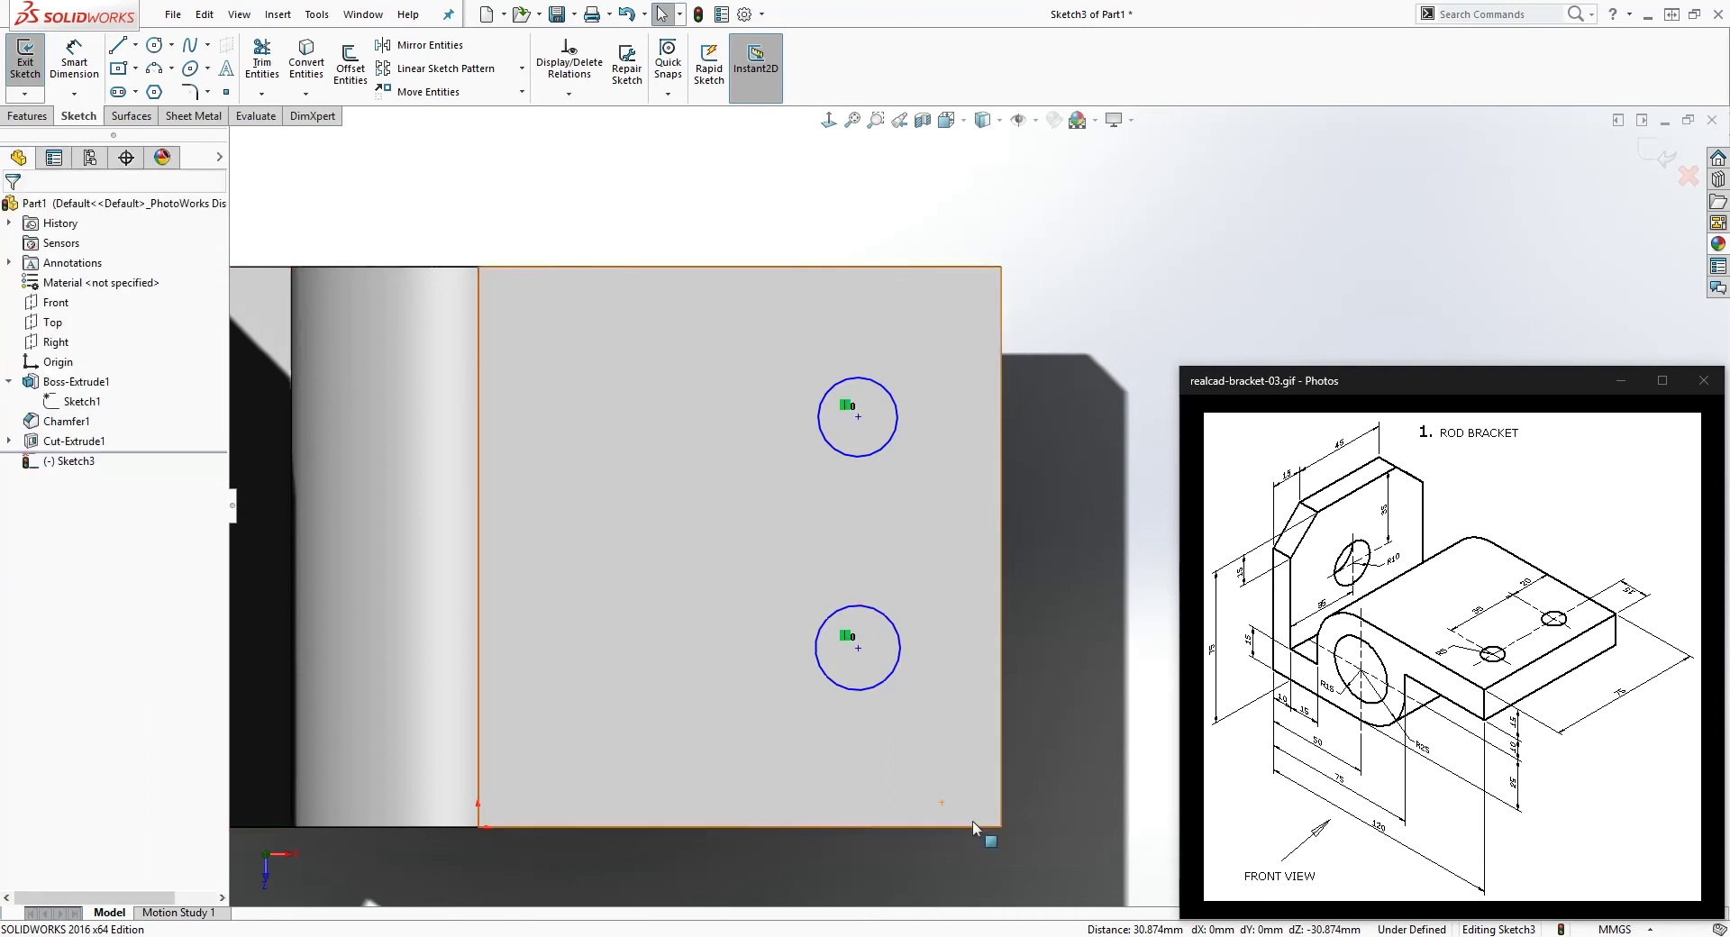
mouse_move(859, 649)
left_mouse_down()
mouse_move(951, 678)
mouse_move(793, 635)
mouse_move(913, 657)
mouse_move(875, 645)
left_mouse_up()
key("Escape")
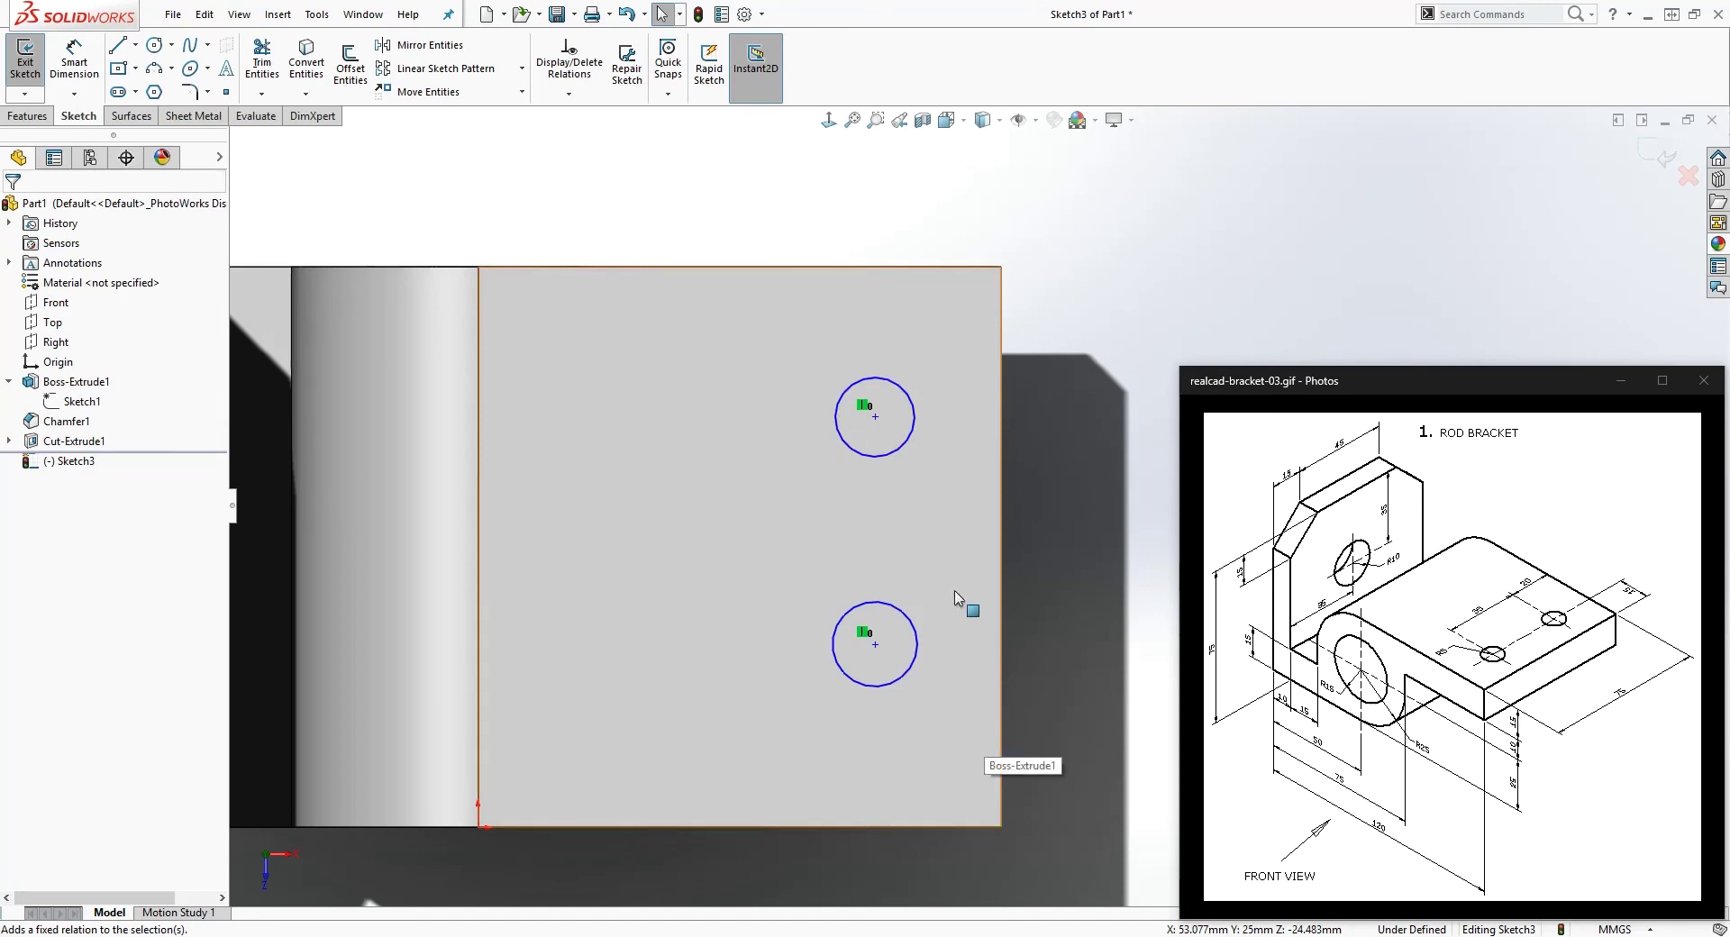
- Dimension the upper circle's centre 20 mm from the plate's top edge
key("d")
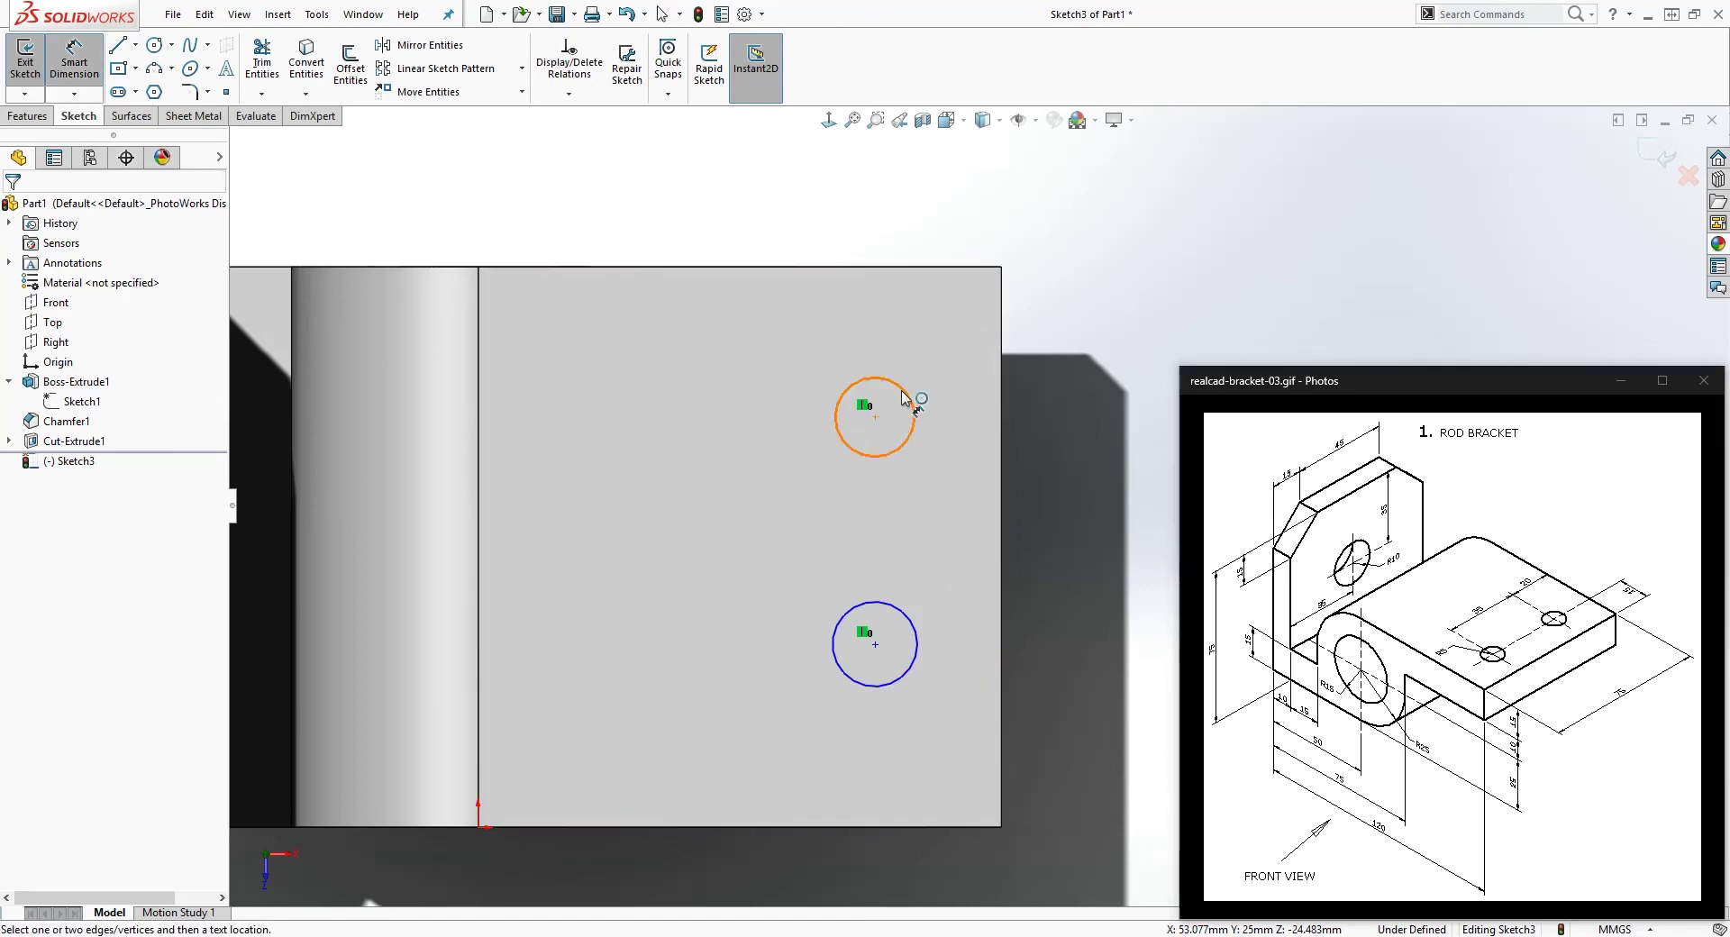
left_click(904, 397)
left_click(872, 273)
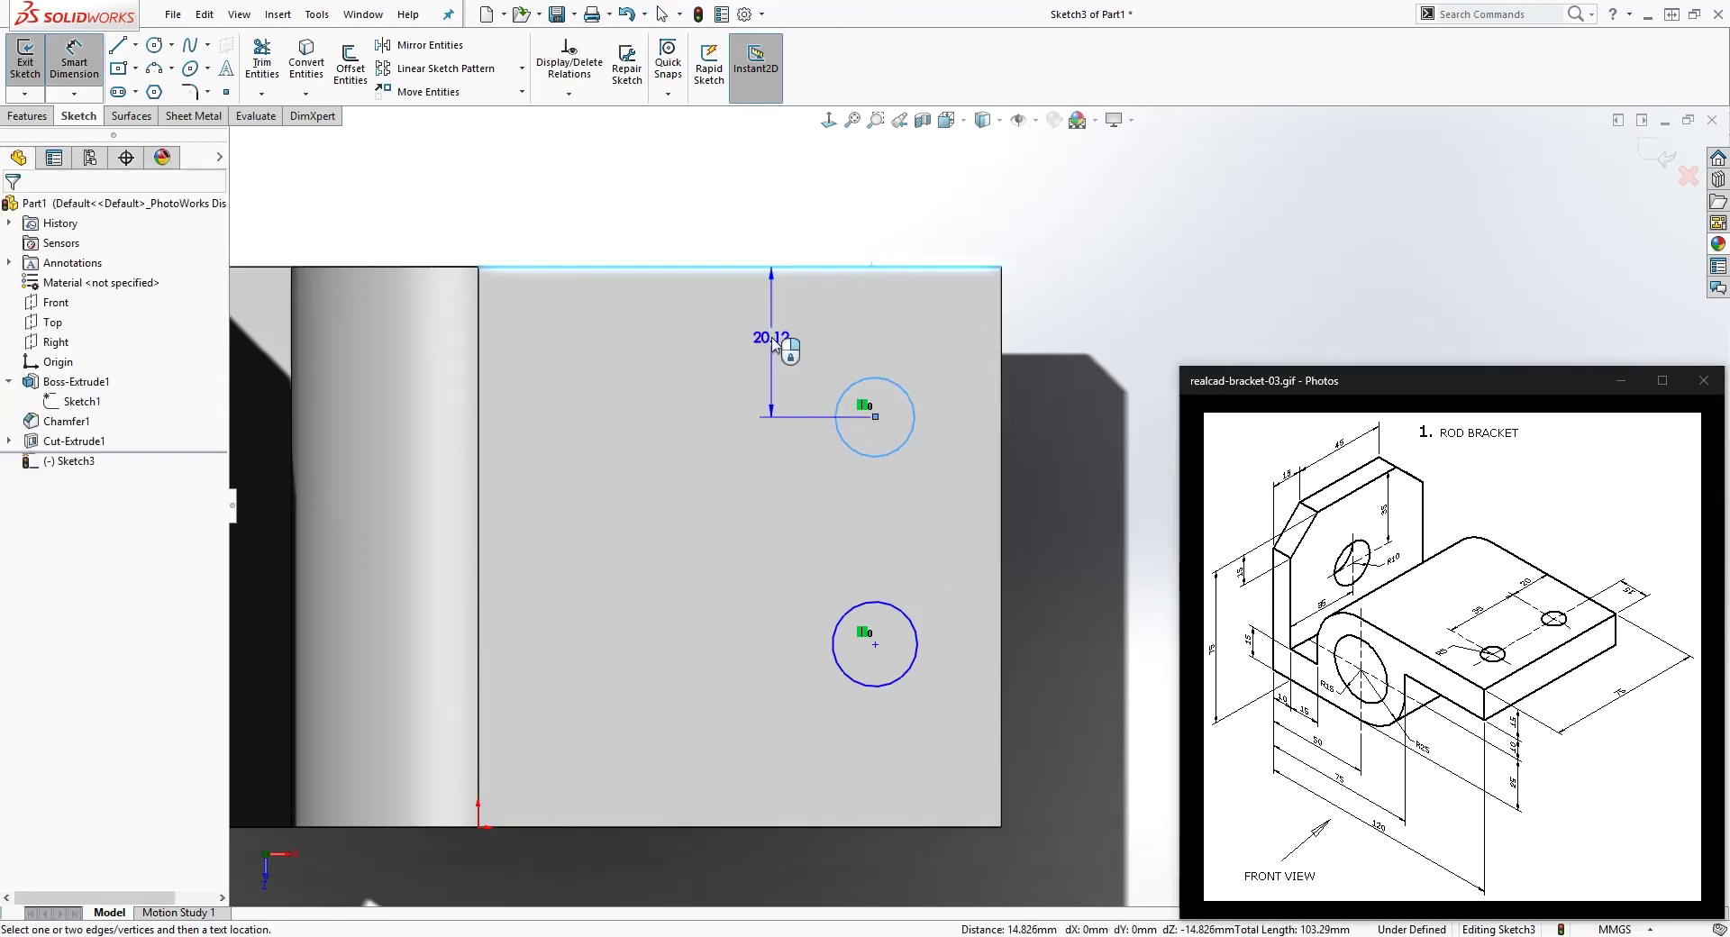
left_click(773, 342)
type("20")
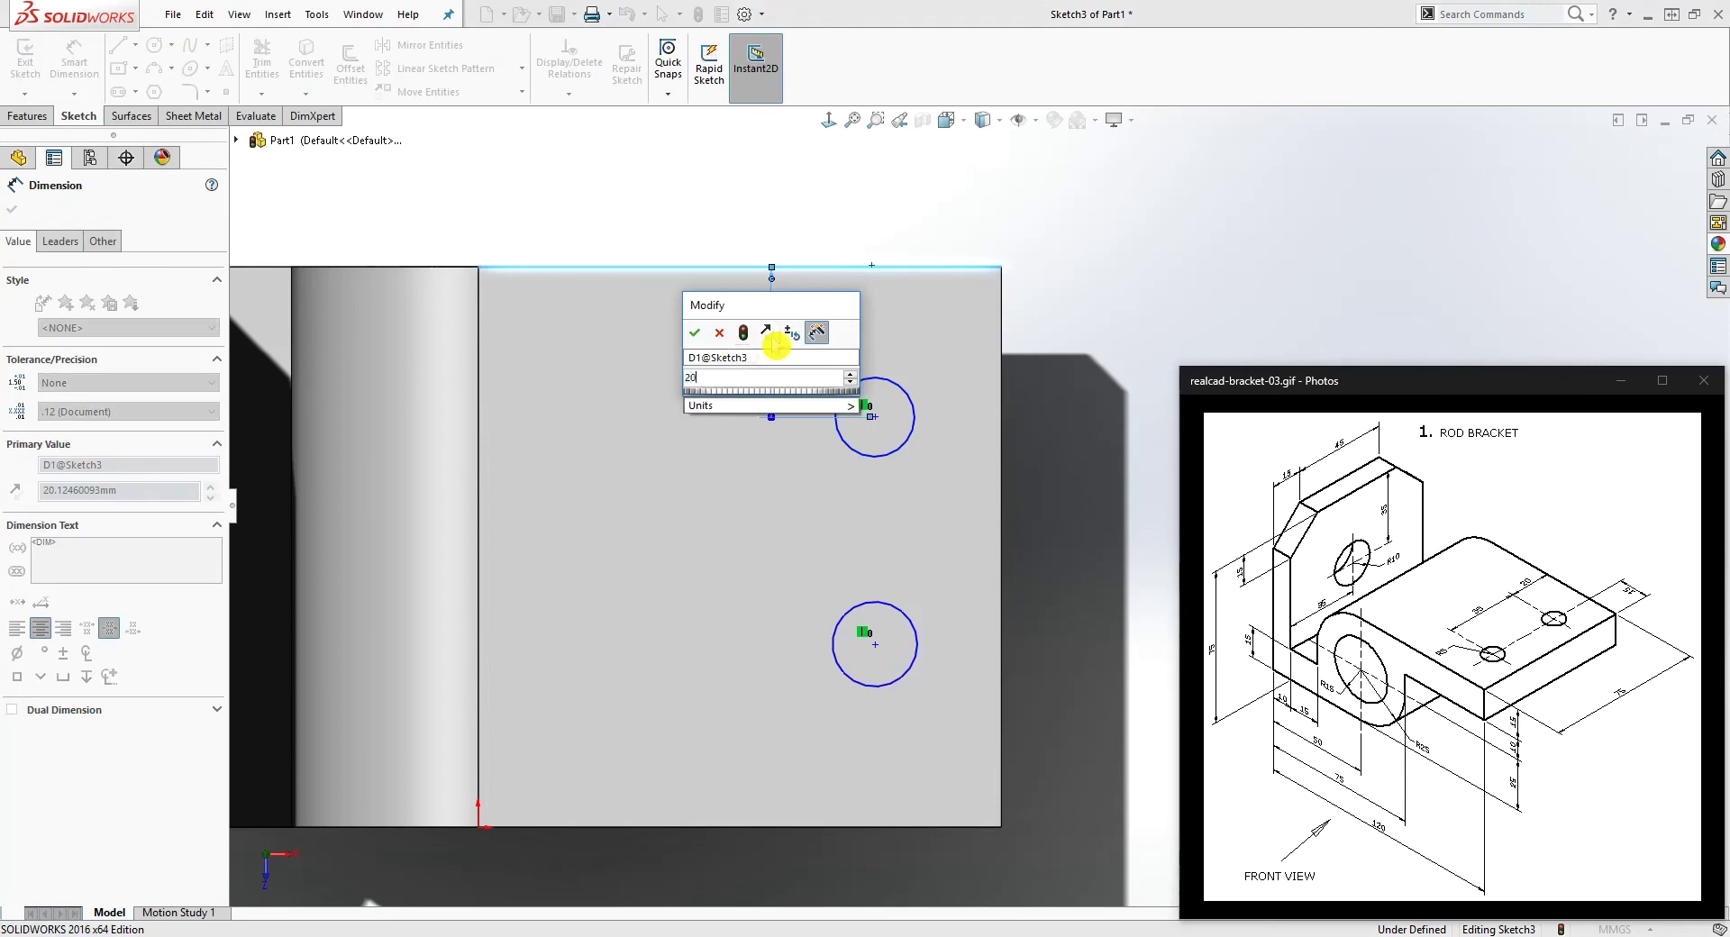
key("Return")
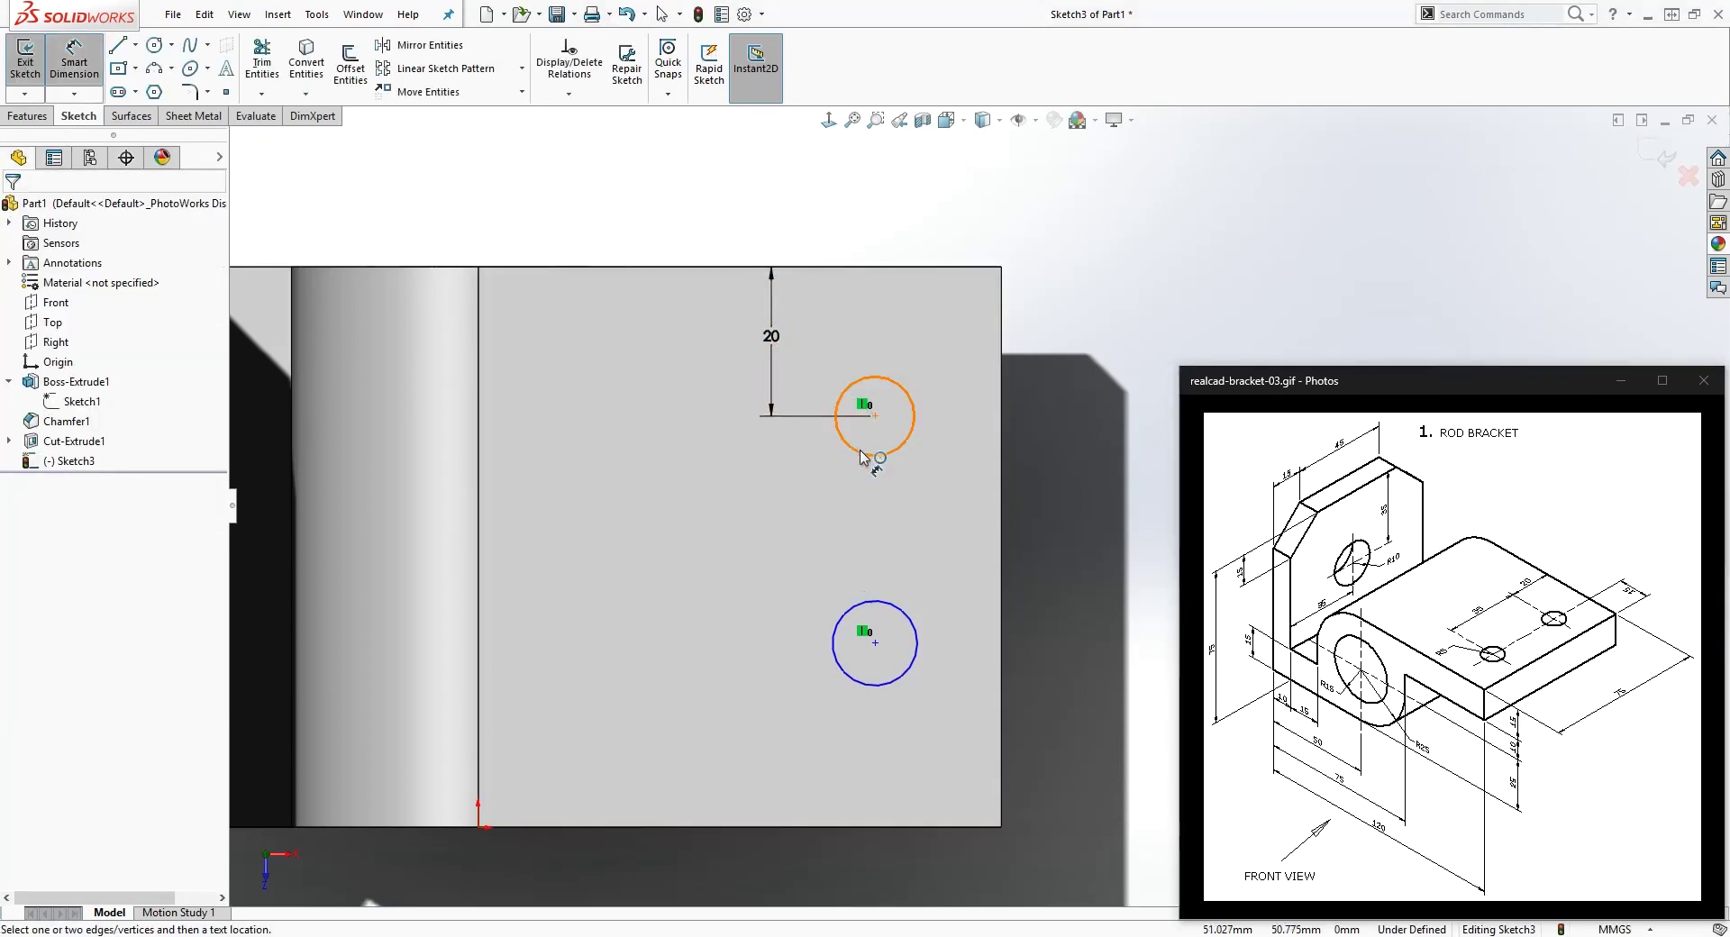
- Set the spacing between the two circle centres to 35 mm
left_click(878, 454)
key("Escape")
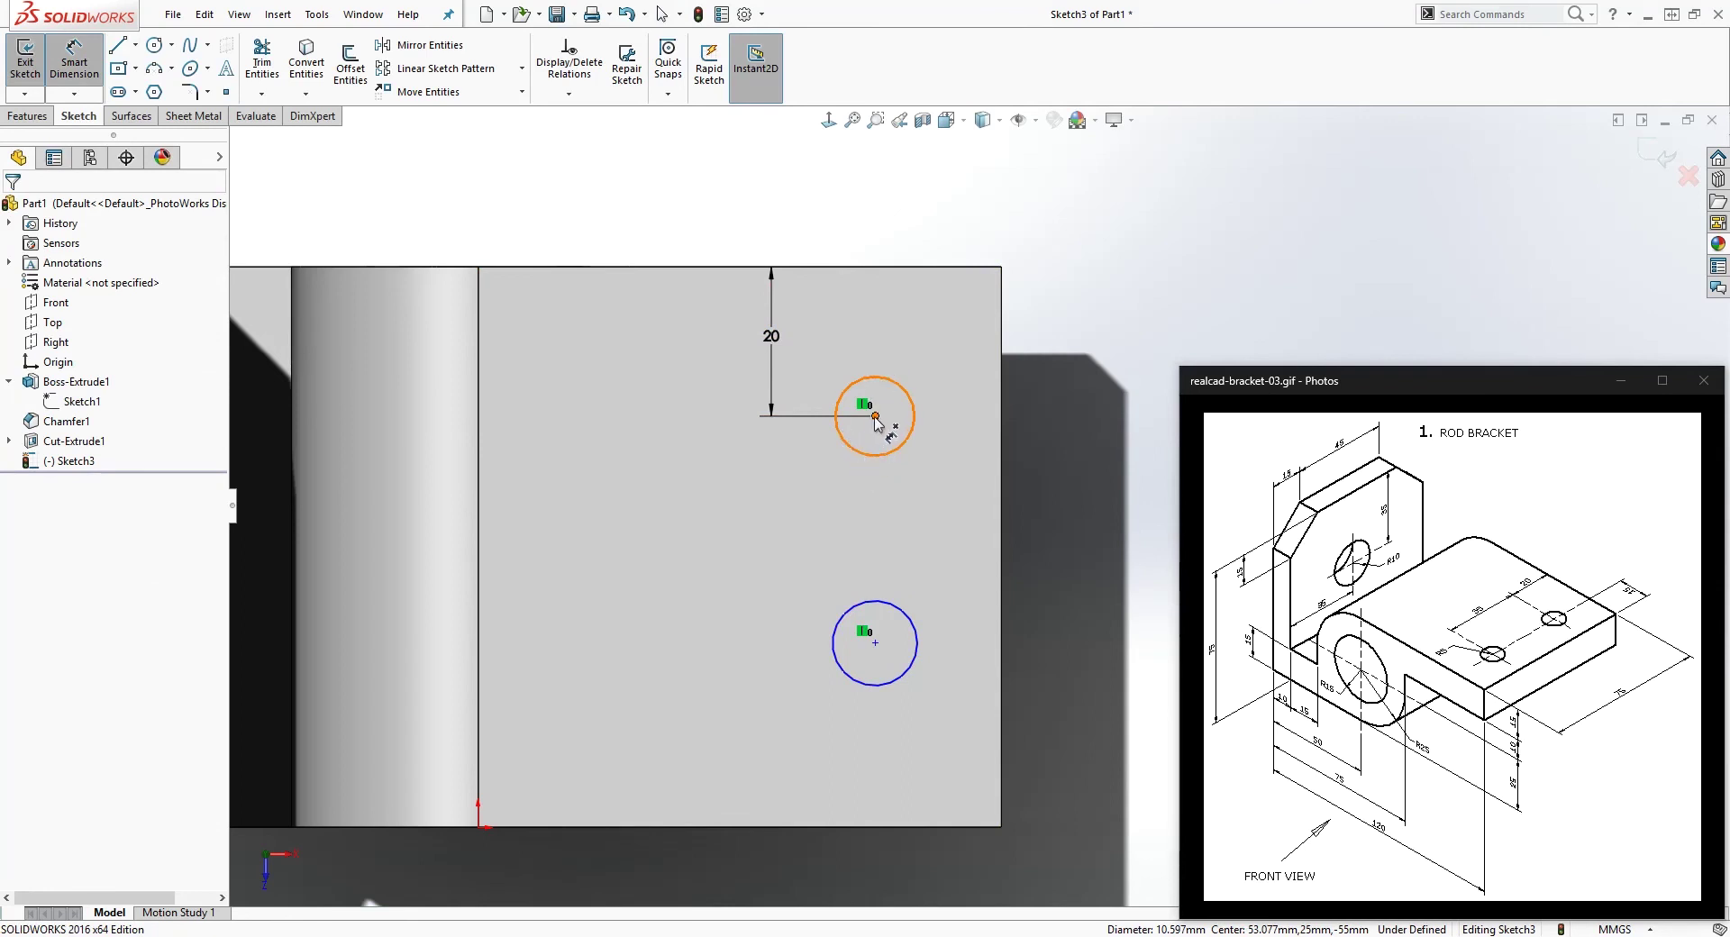
left_click(894, 397)
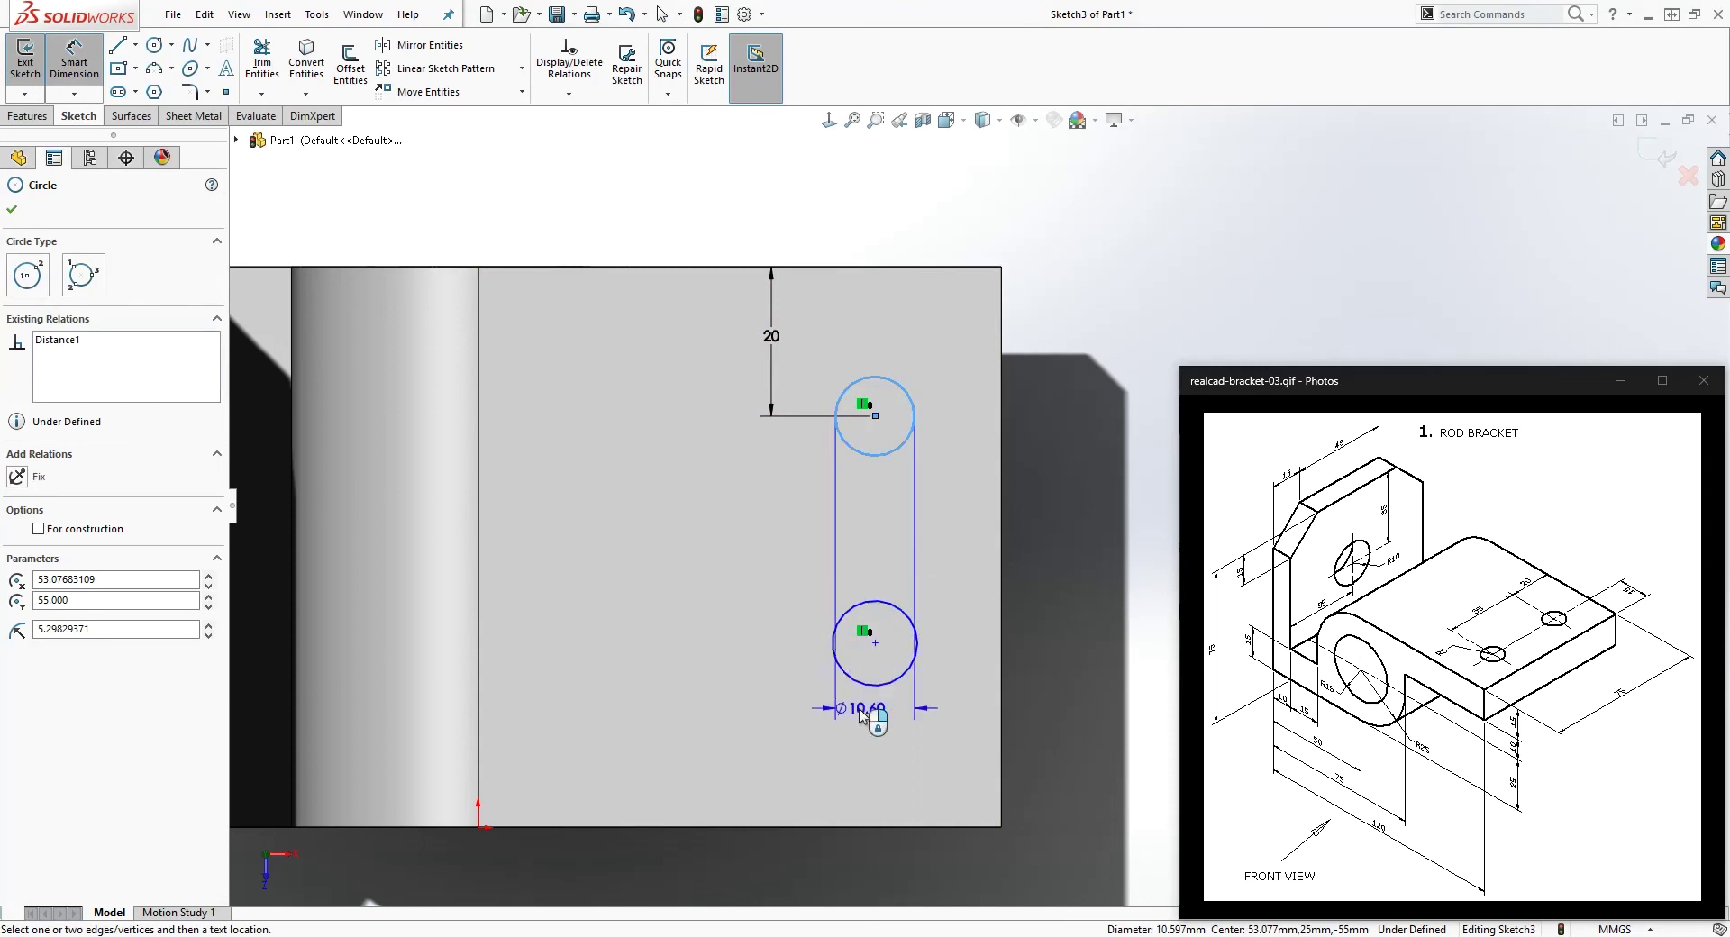
left_click(872, 690)
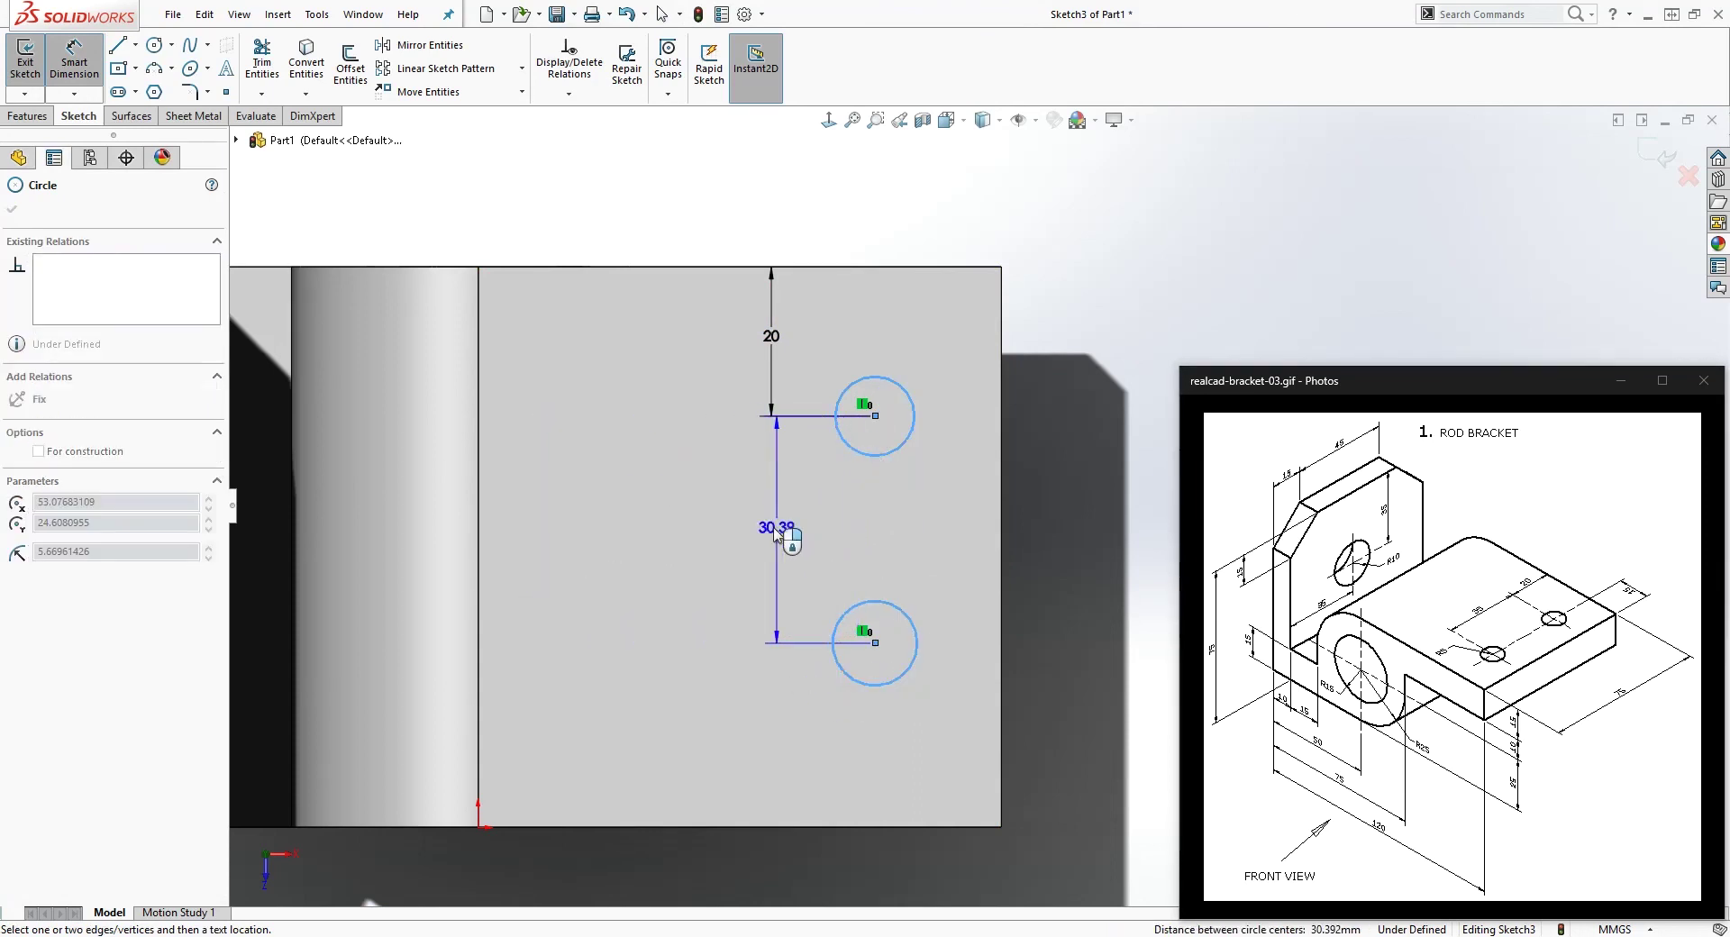
left_click(782, 529)
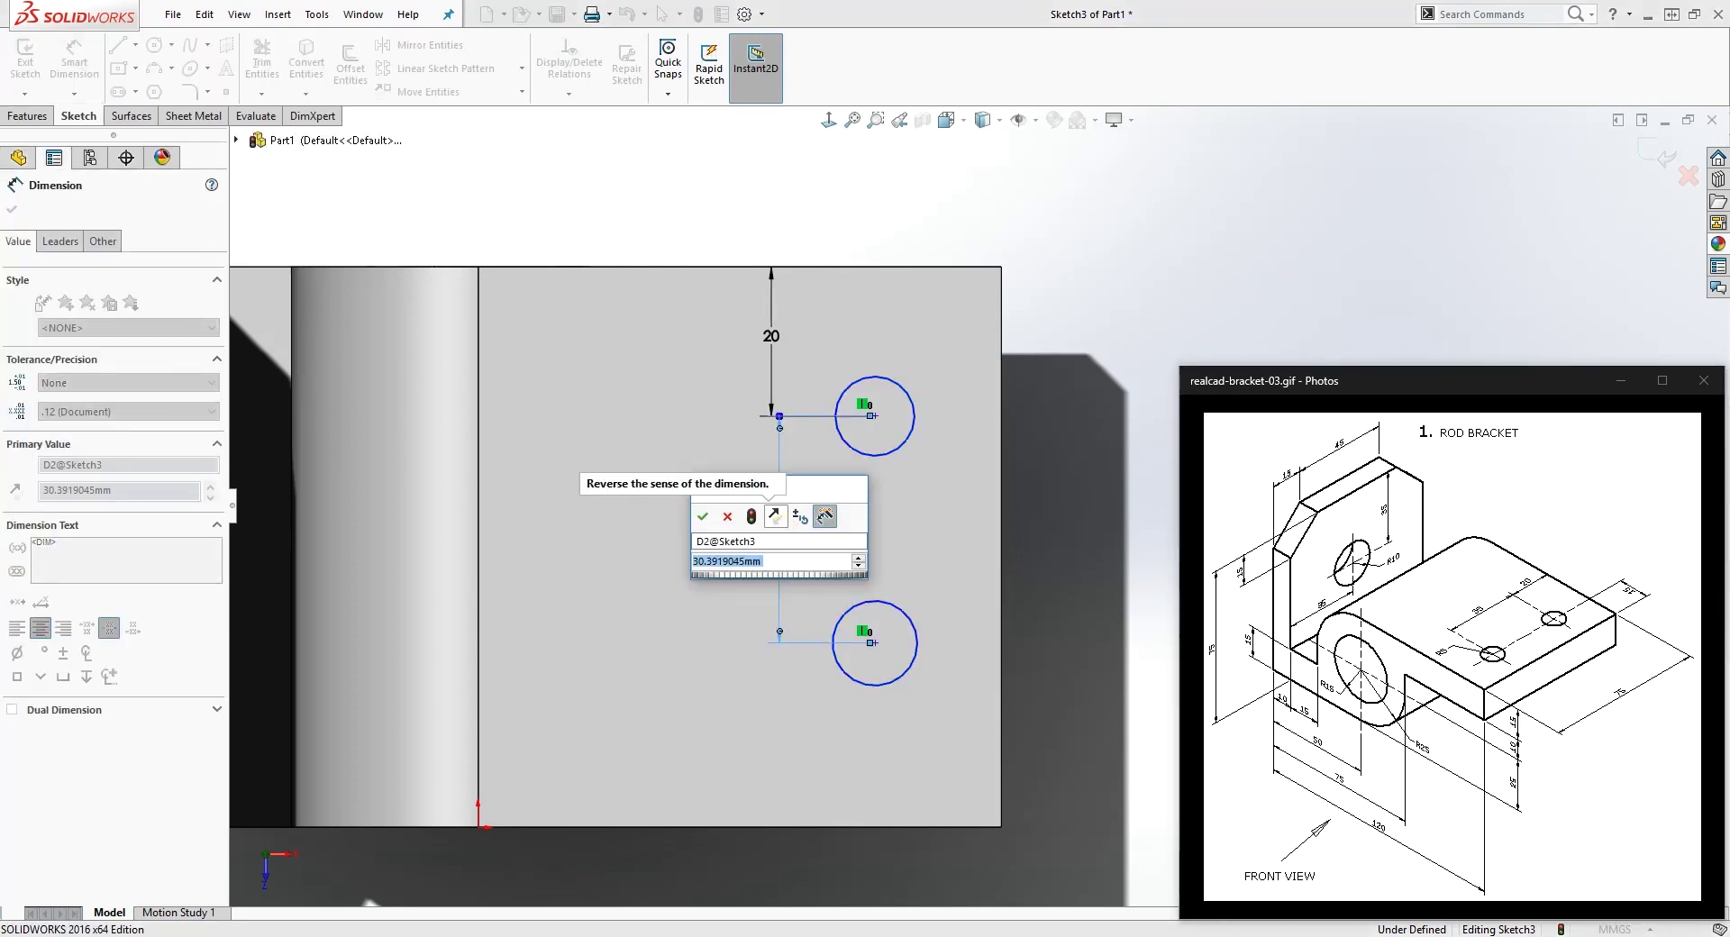
type("35")
key("Return")
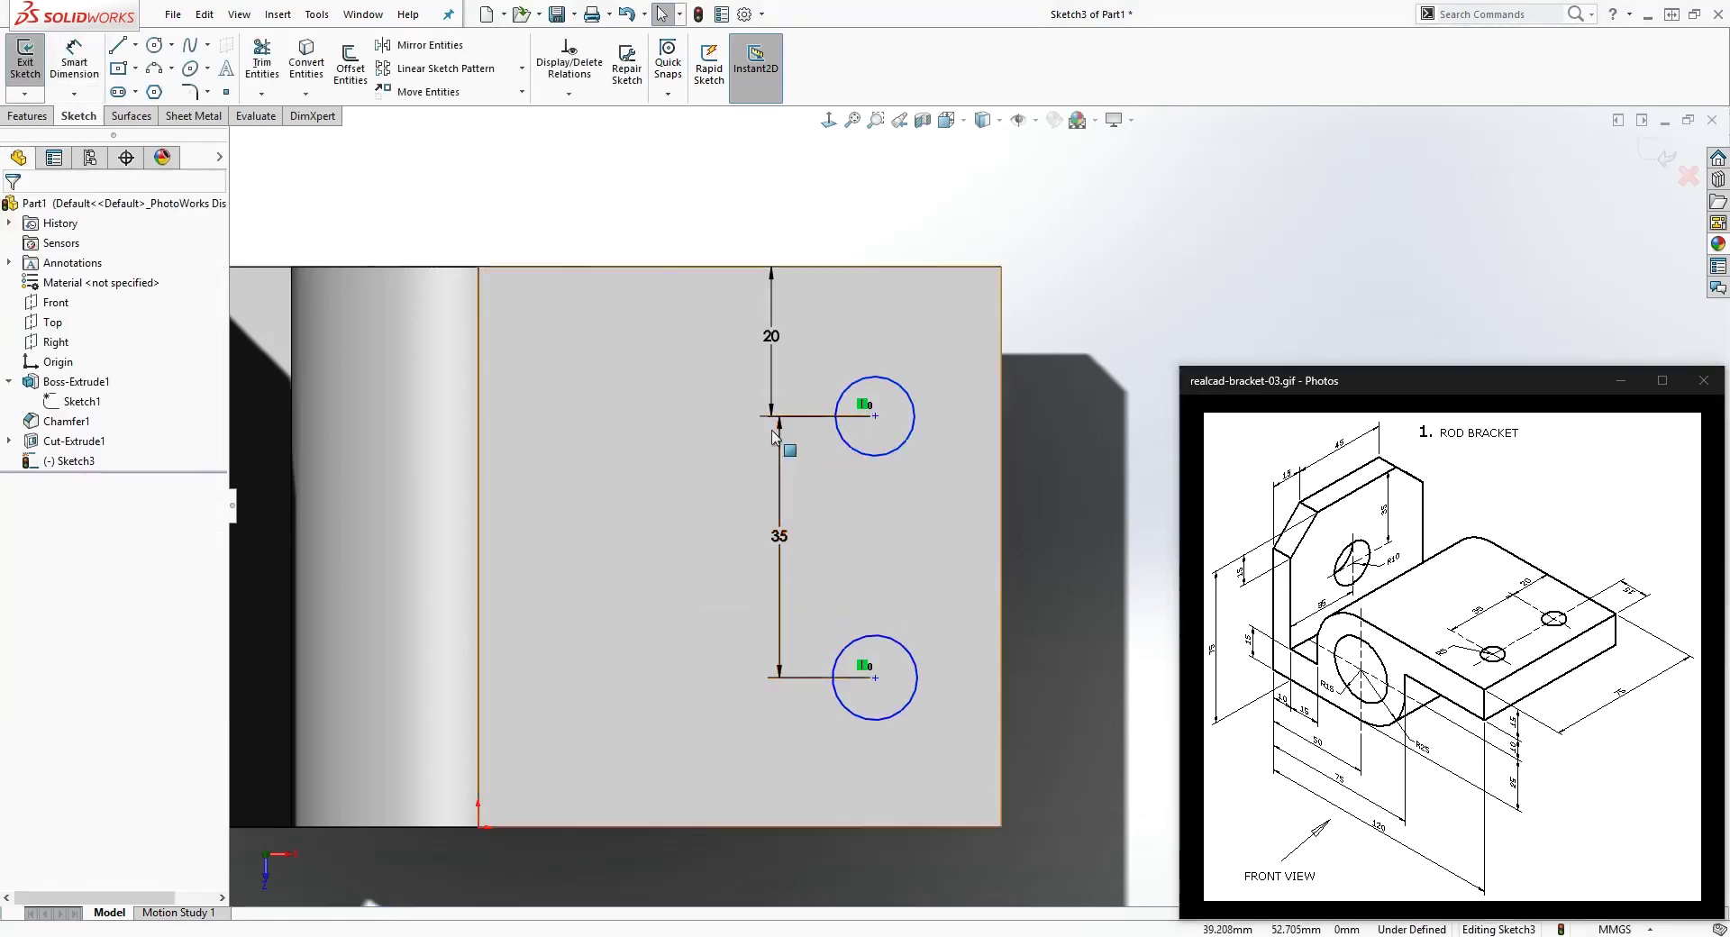
- Make the two circles Equal and dimension the upper circle to Ø10
left_click(870, 465)
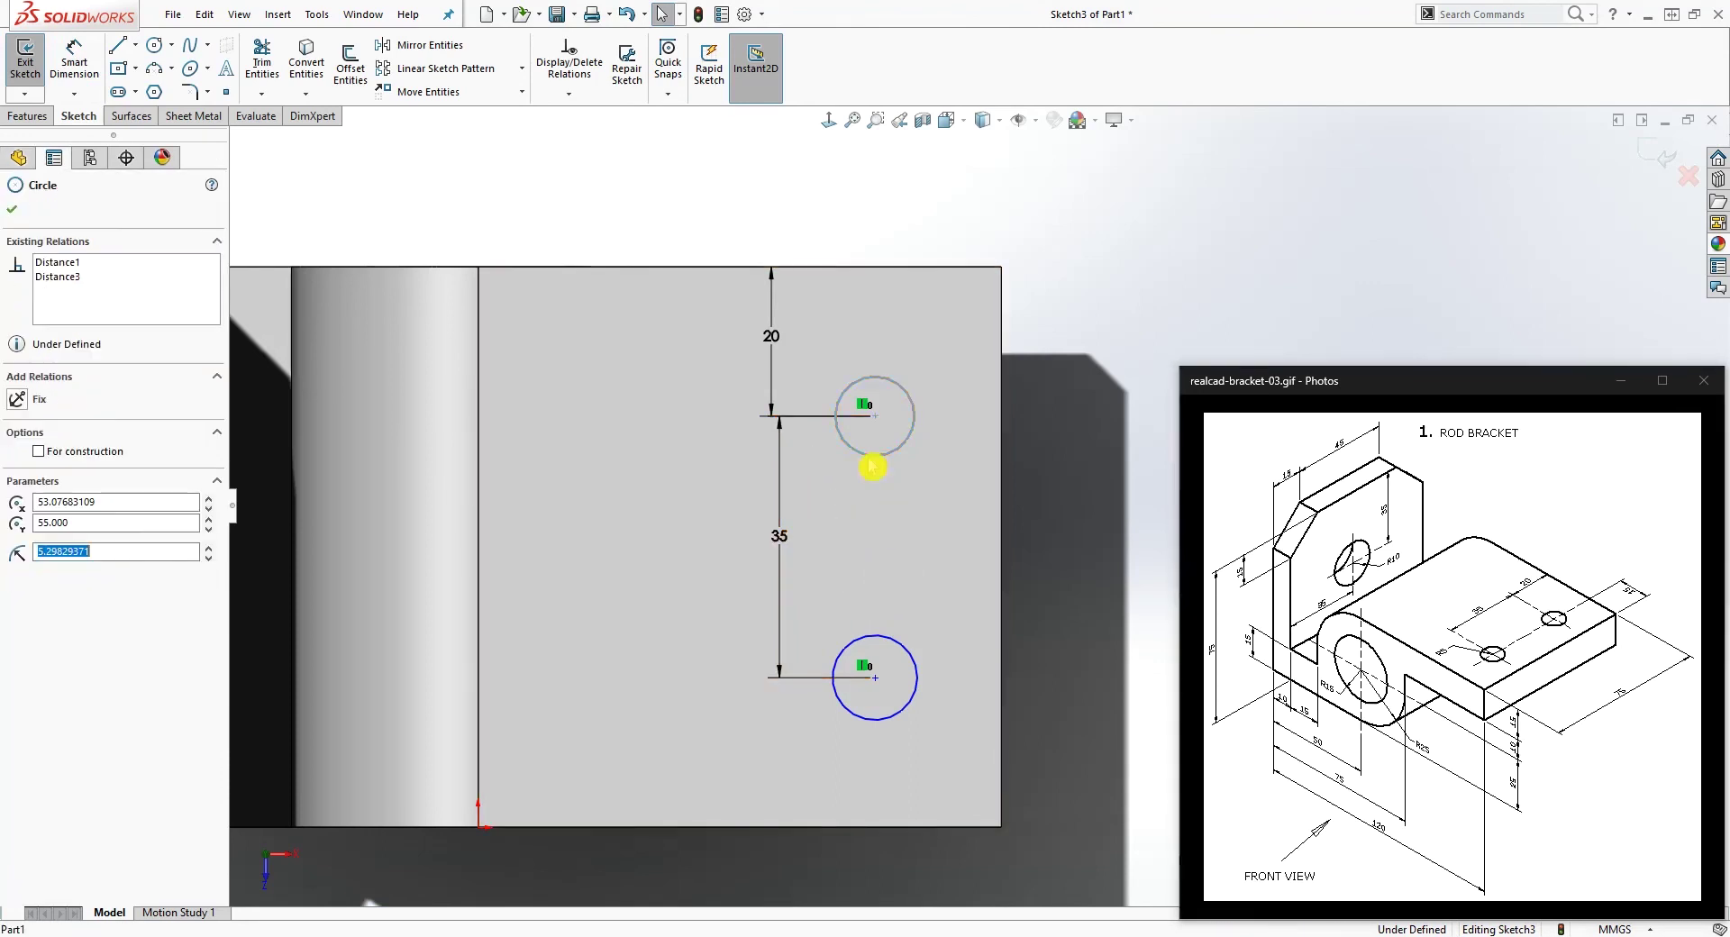
left_click(904, 708, "ctrl")
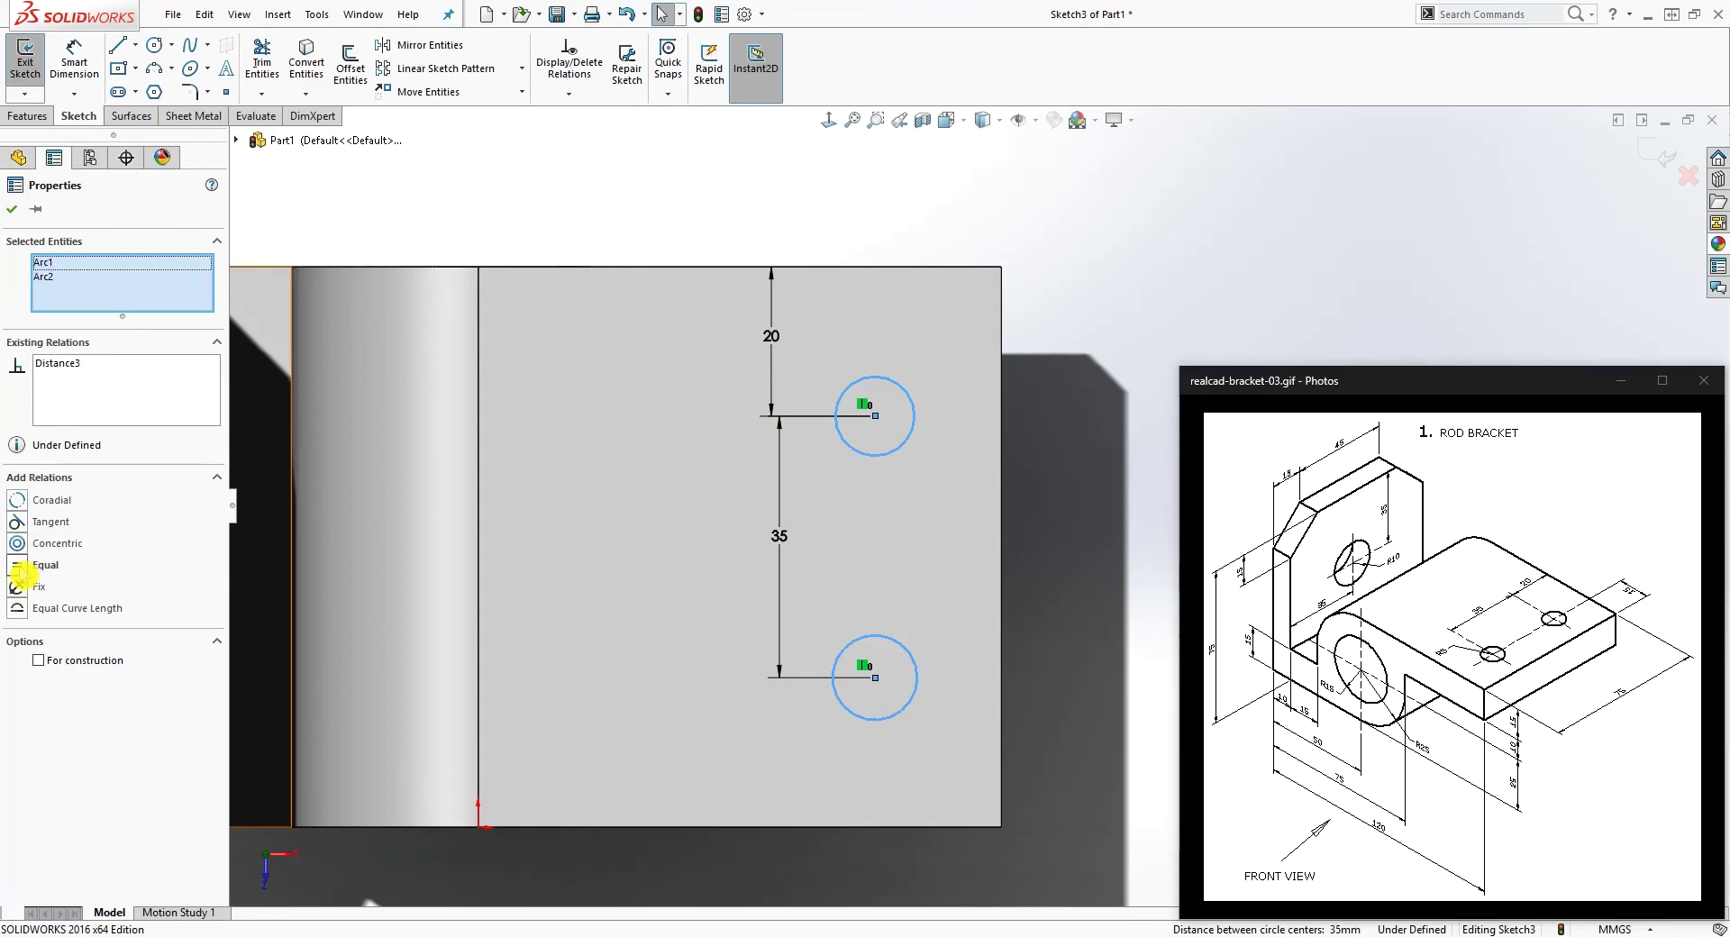
left_click(18, 570)
left_click(1034, 501)
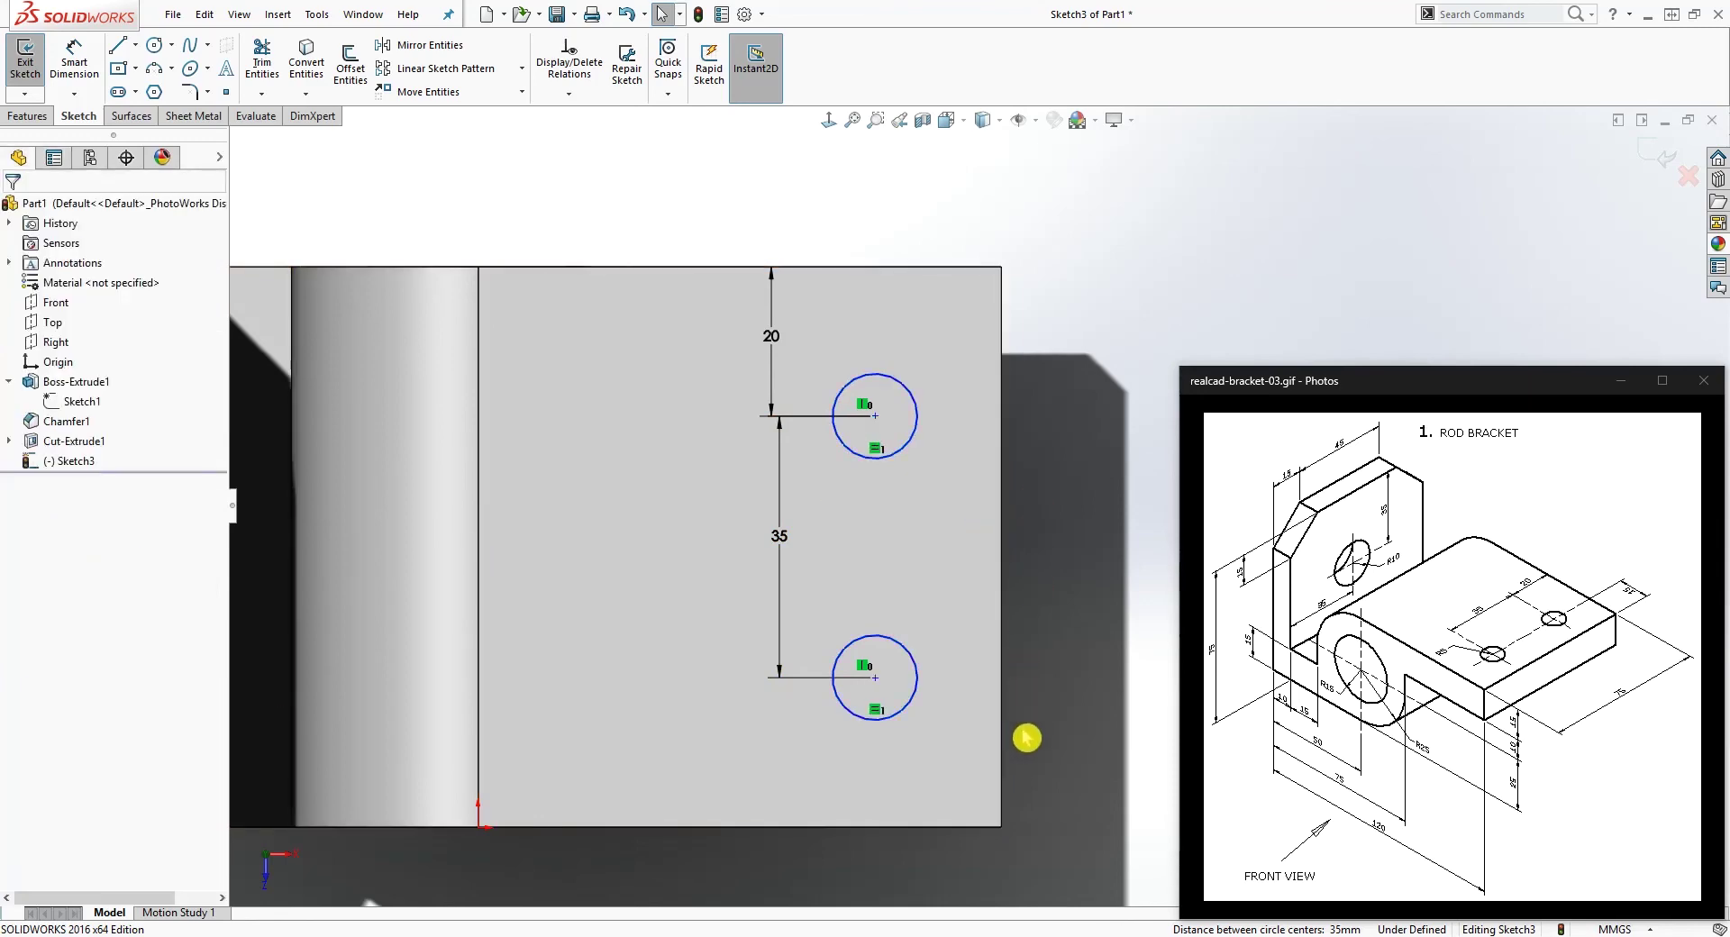
right_click_drag(1026, 738, 1024, 689)
left_click(900, 458)
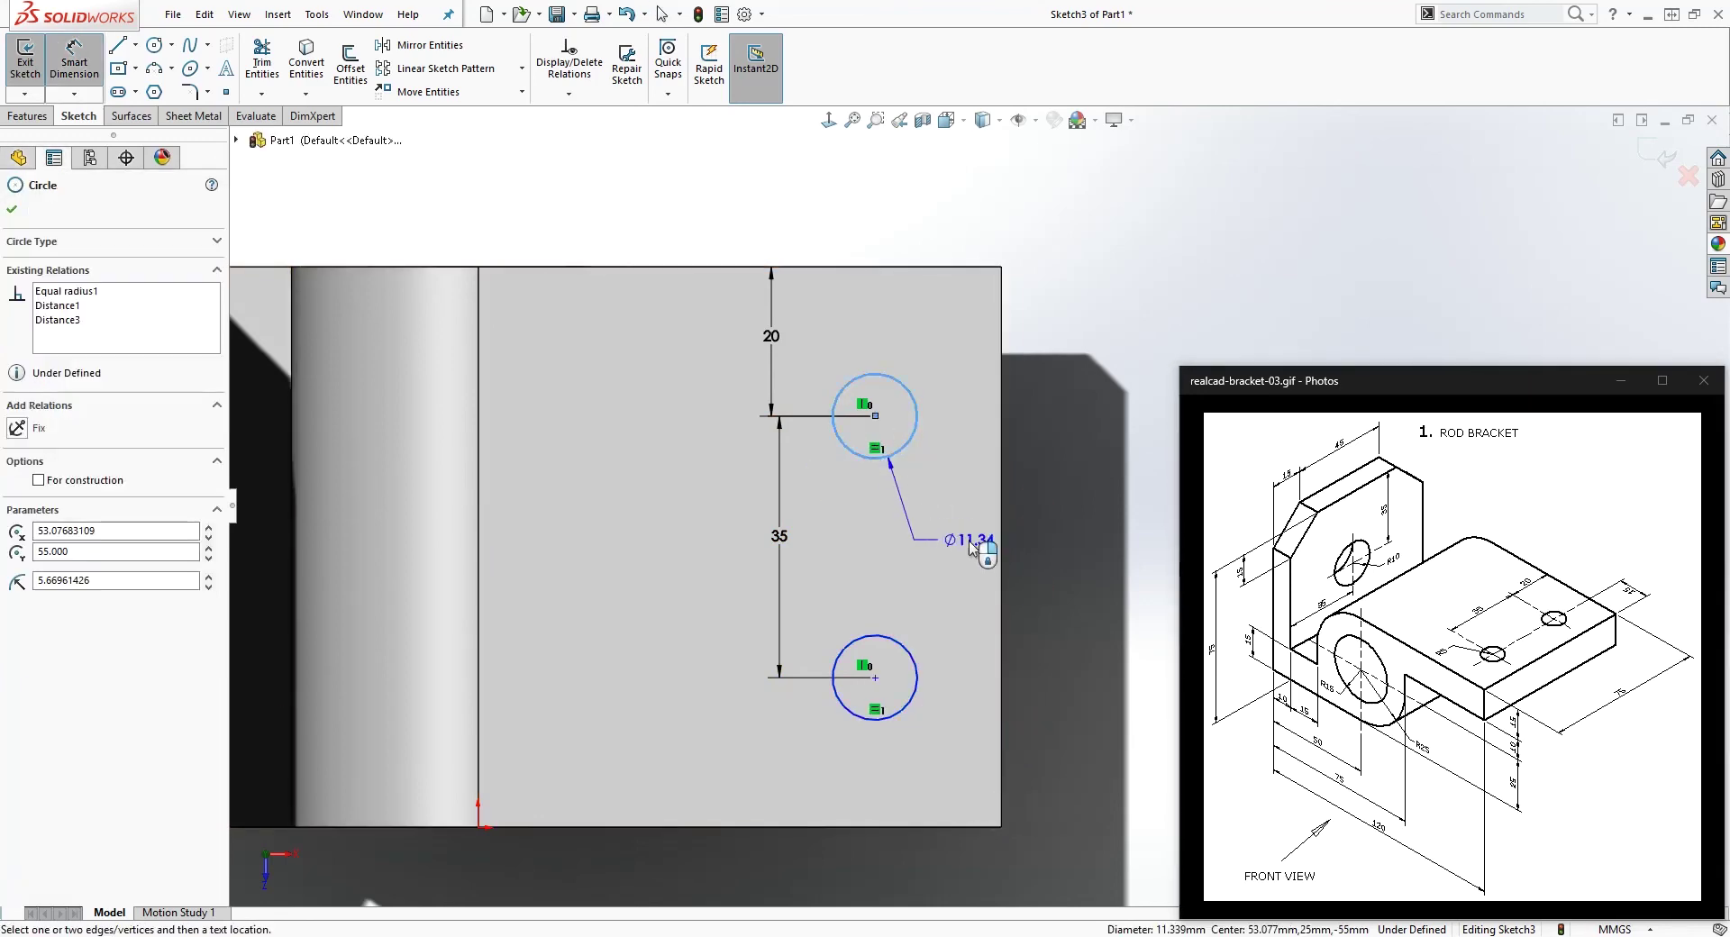
left_click(963, 530)
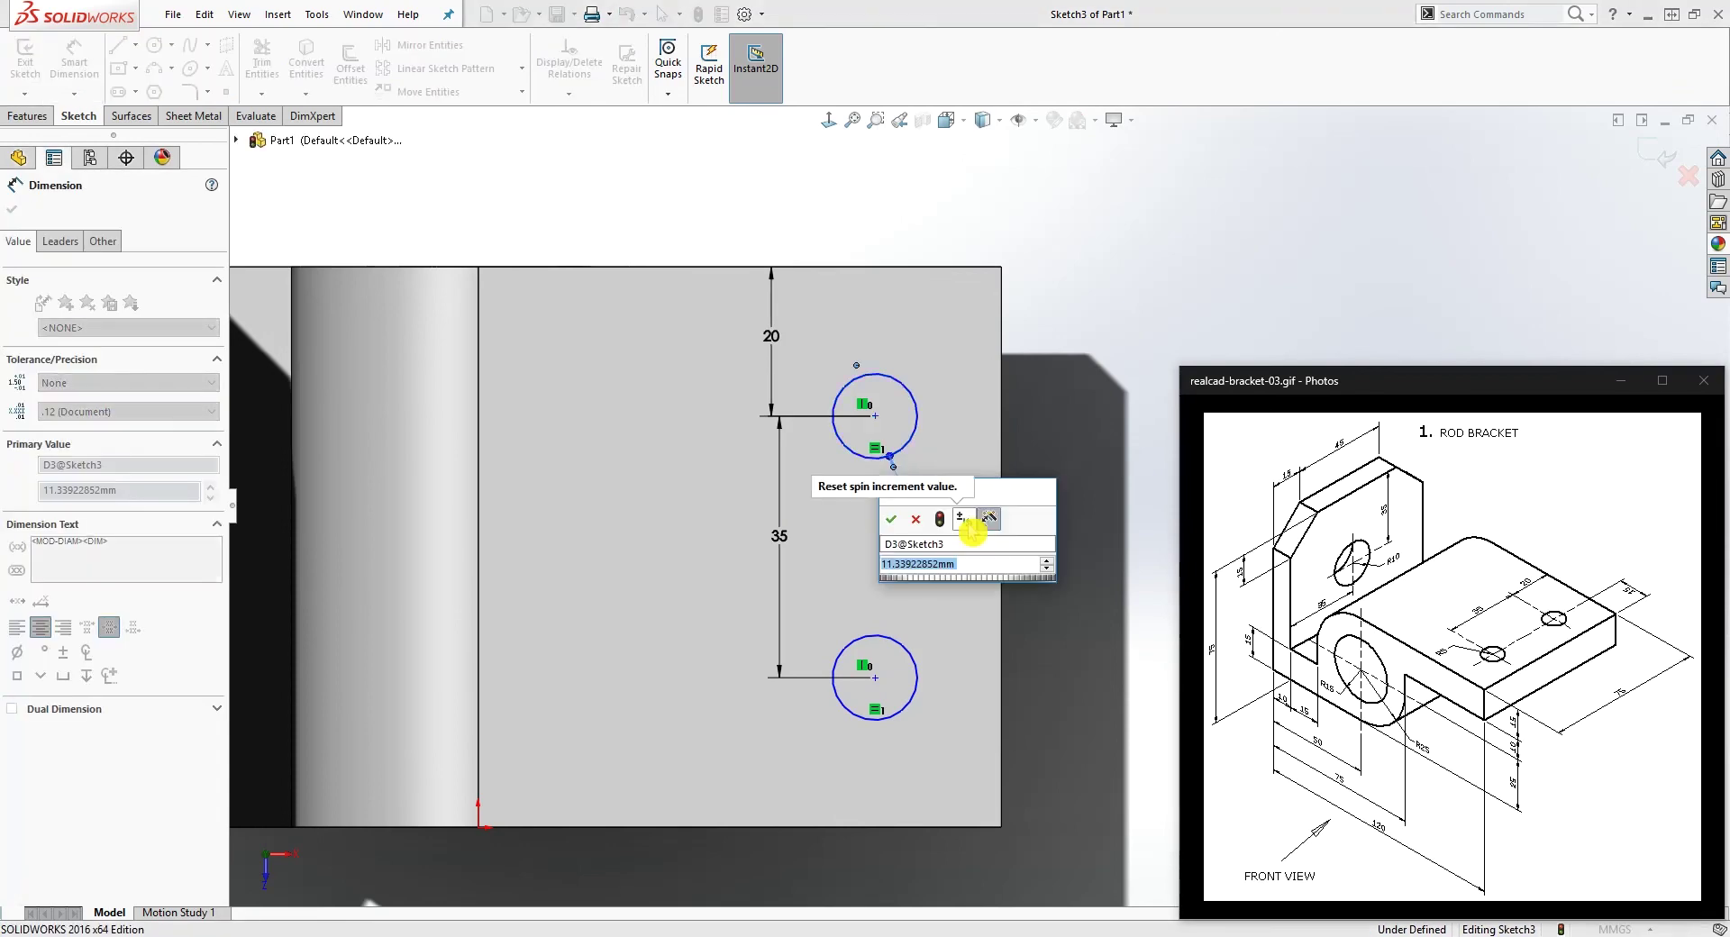
type("10")
key("Return")
key("Escape")
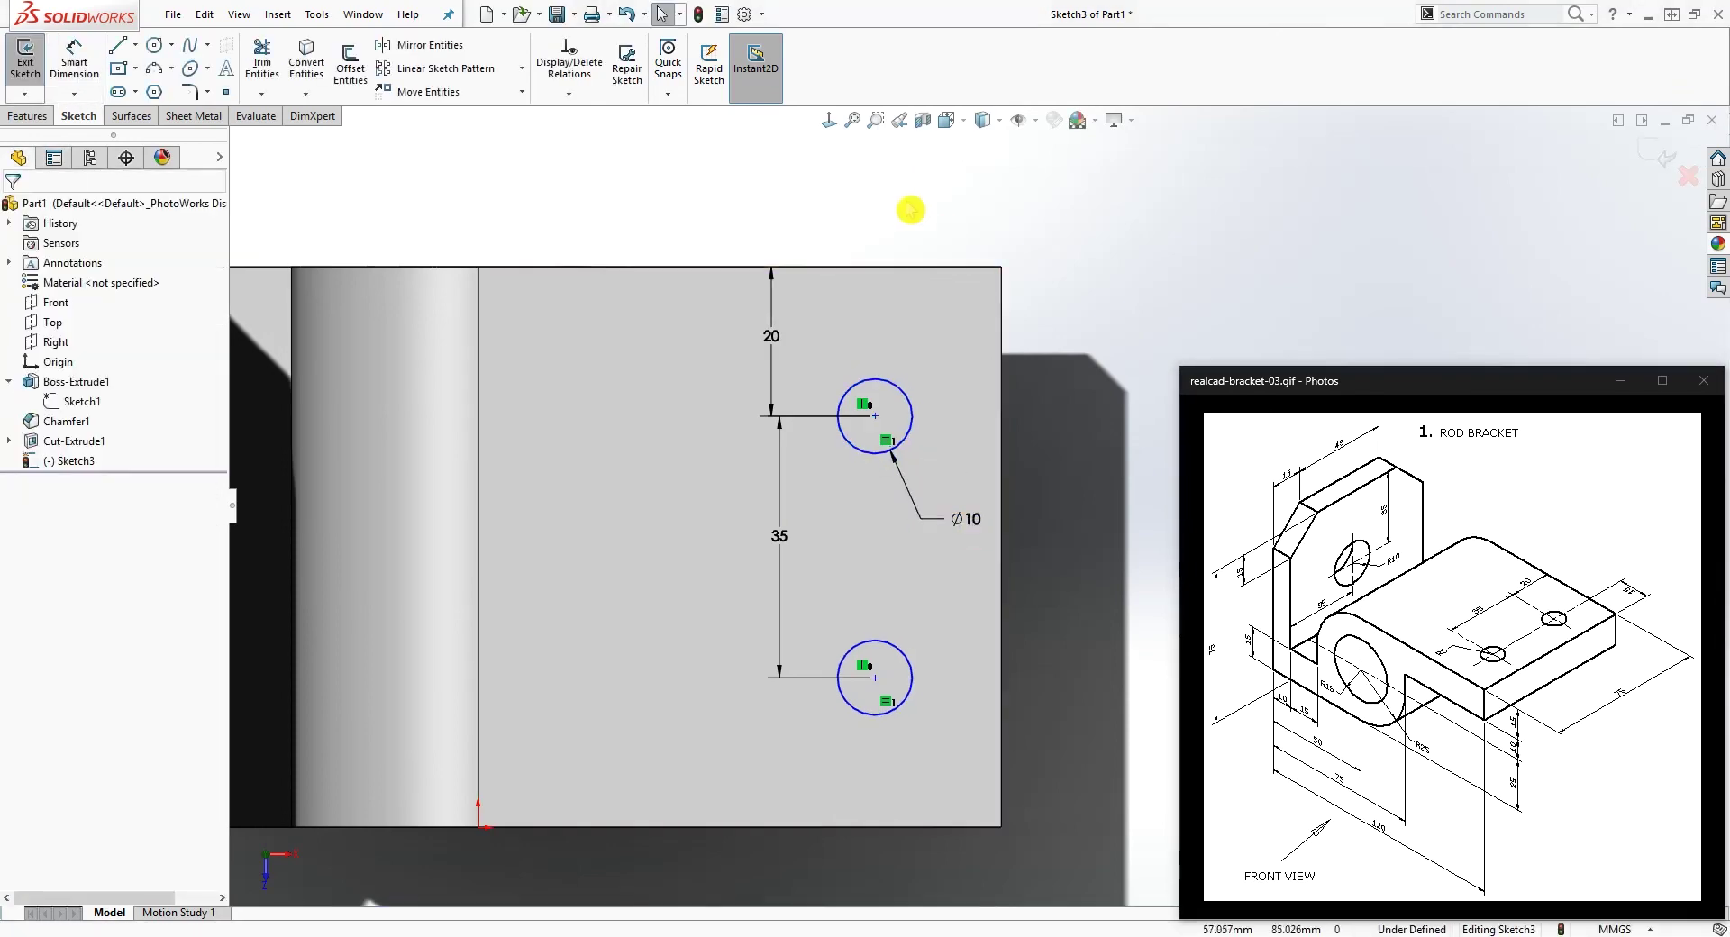
- Dimension the upper circle 15 mm from the plate's right edge, fully defining Sketch3
key("d")
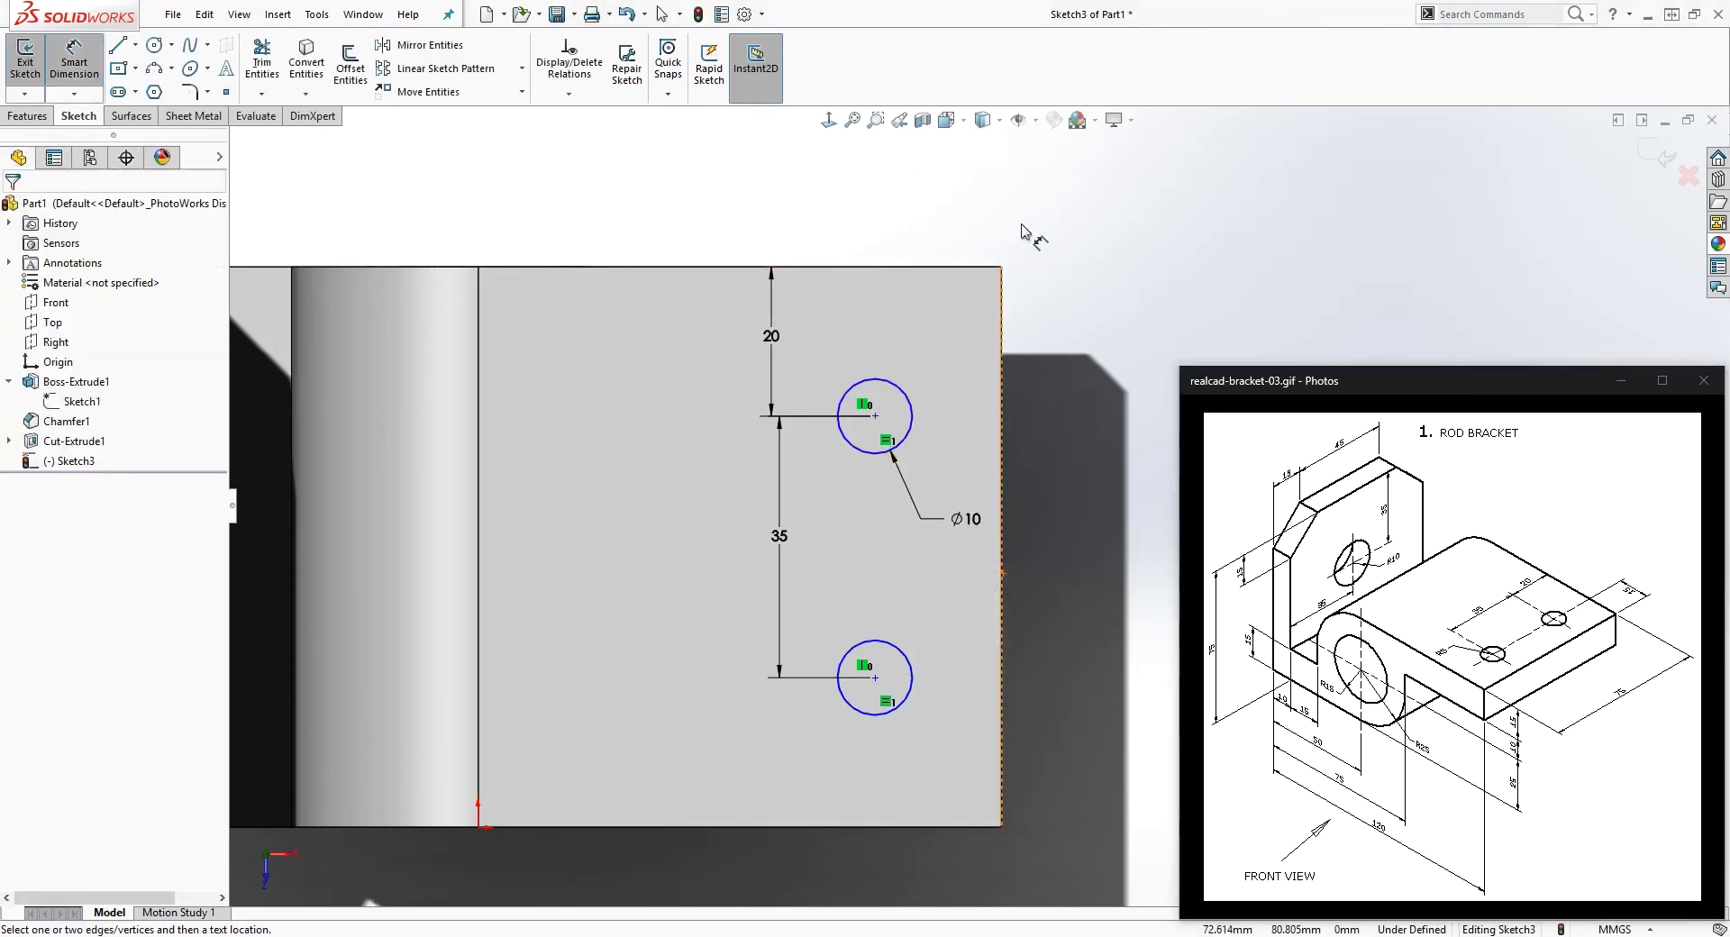
left_click(1001, 319)
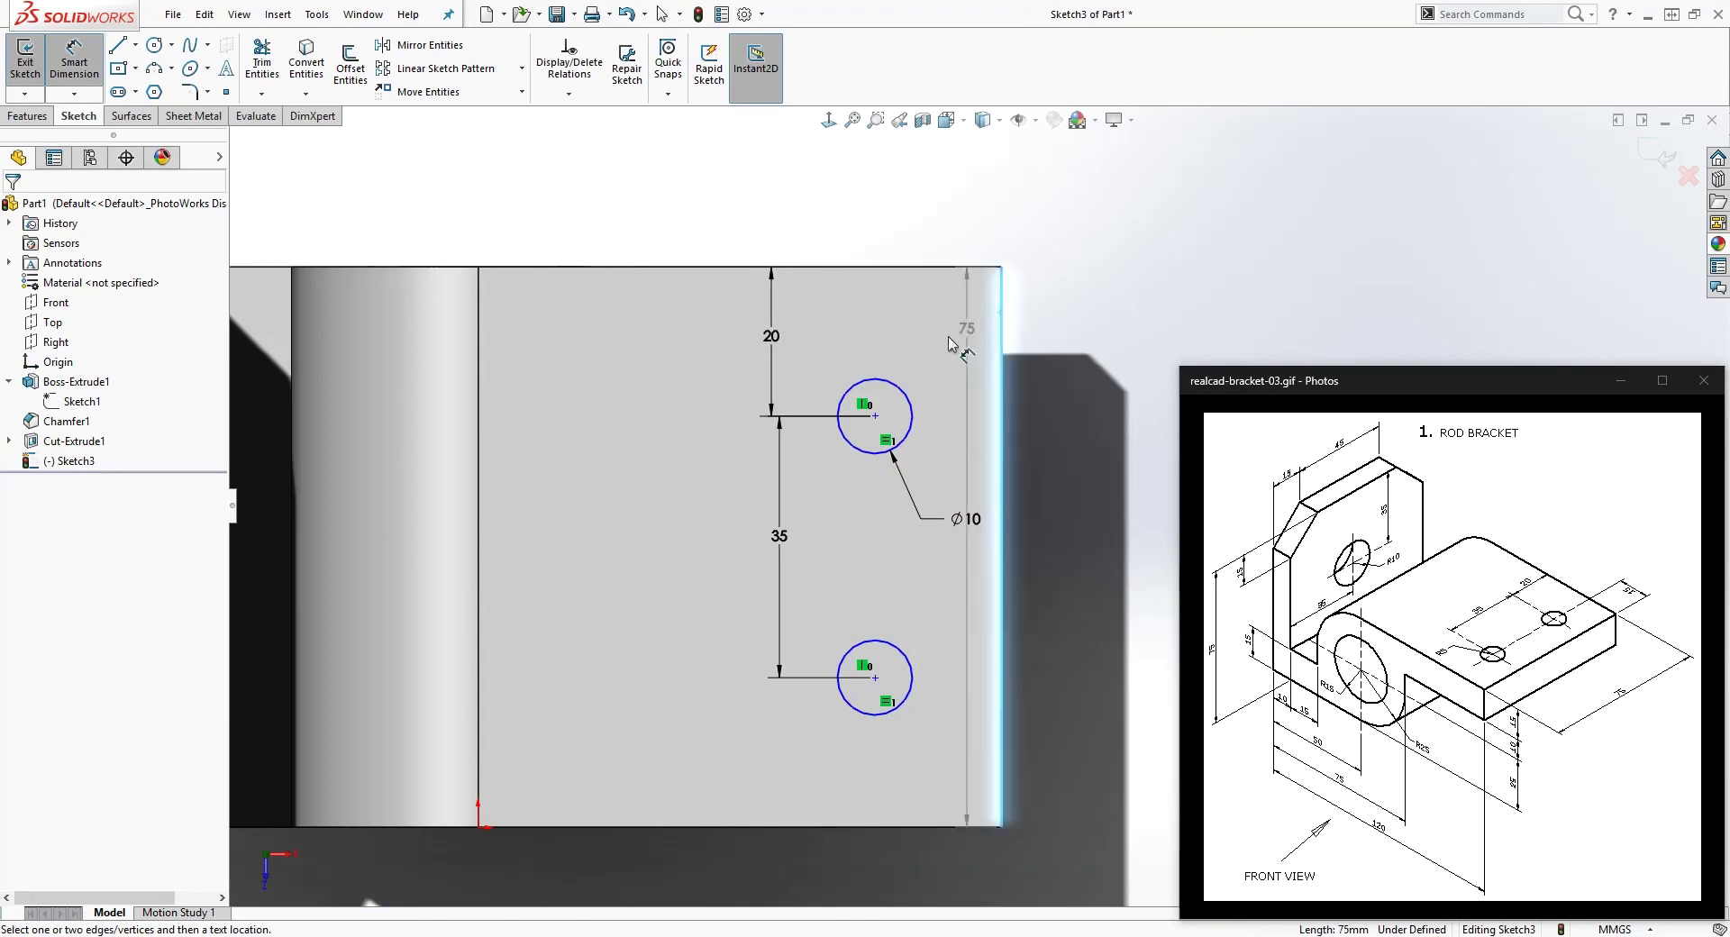
left_click(876, 379)
left_click(905, 200)
type("15")
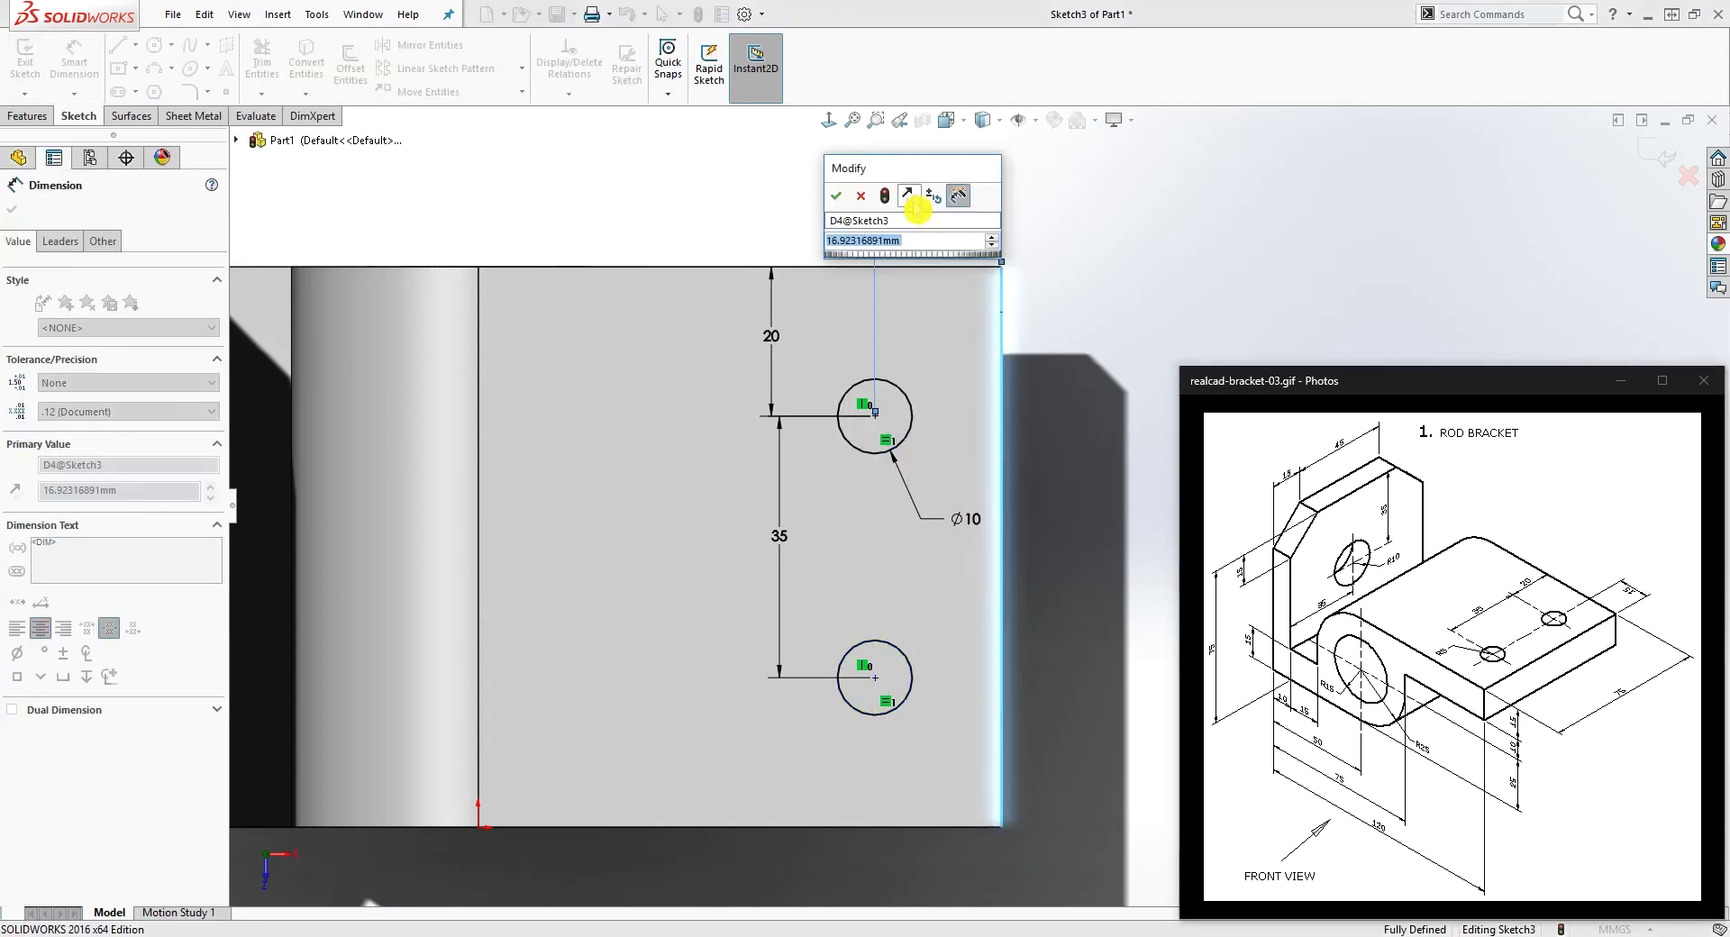
key("Return")
key("Escape")
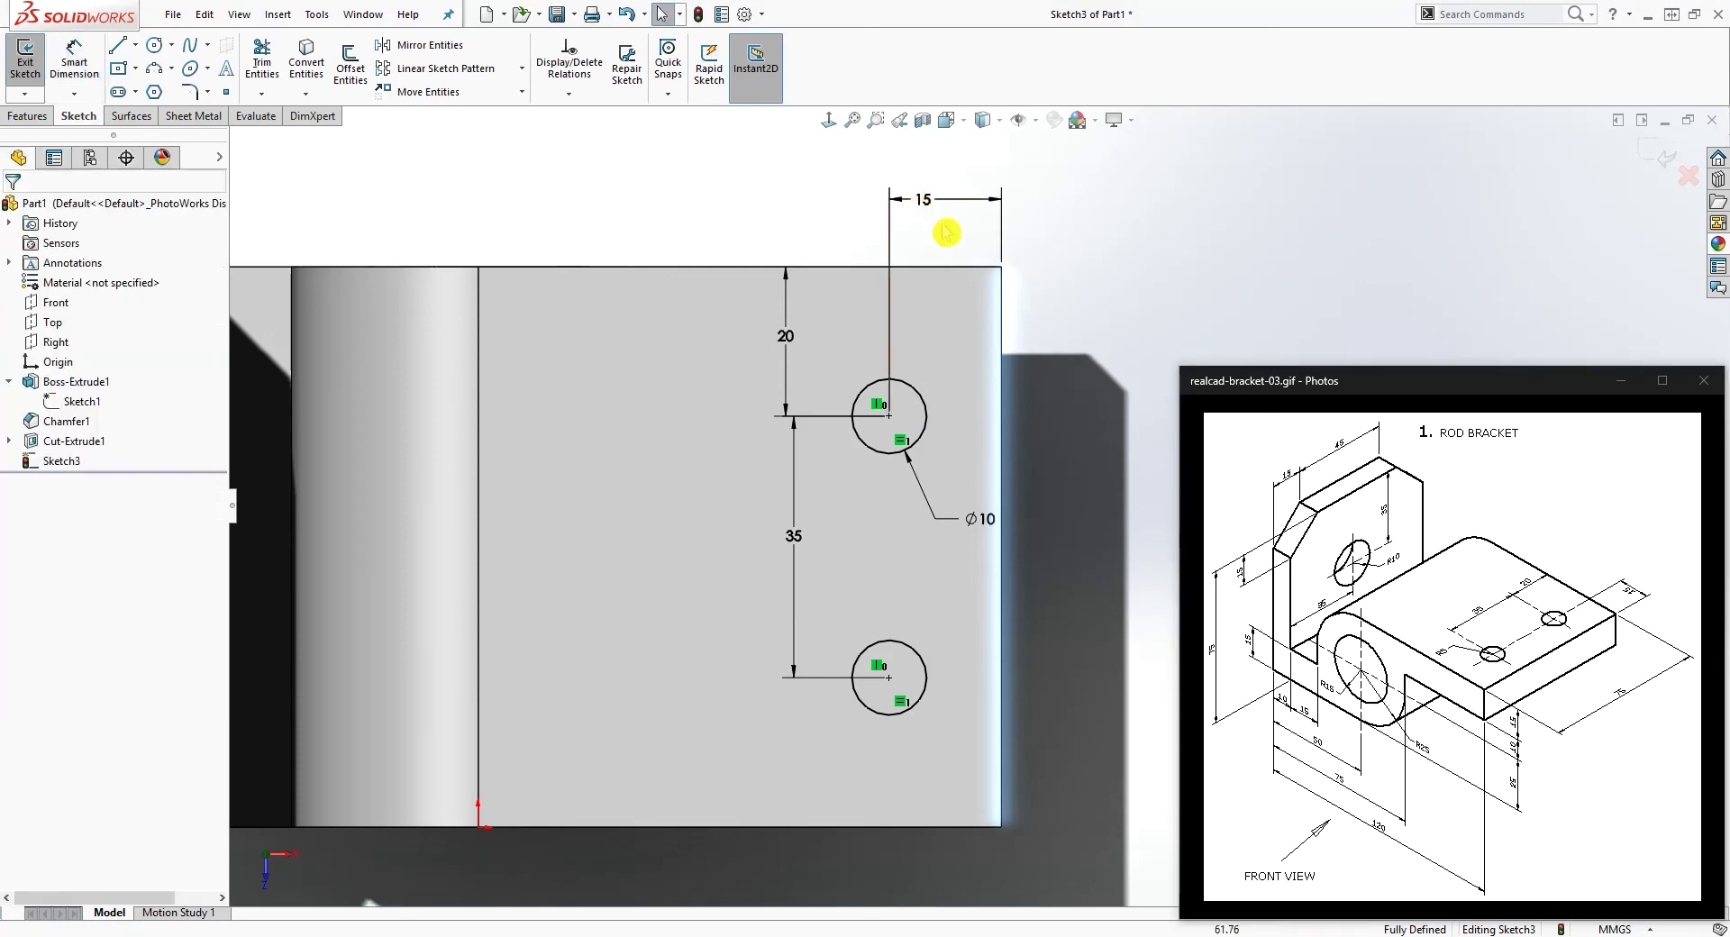
scroll(975, 455, "up", 2)
middle_click_drag(1052, 676, 1040, 416)
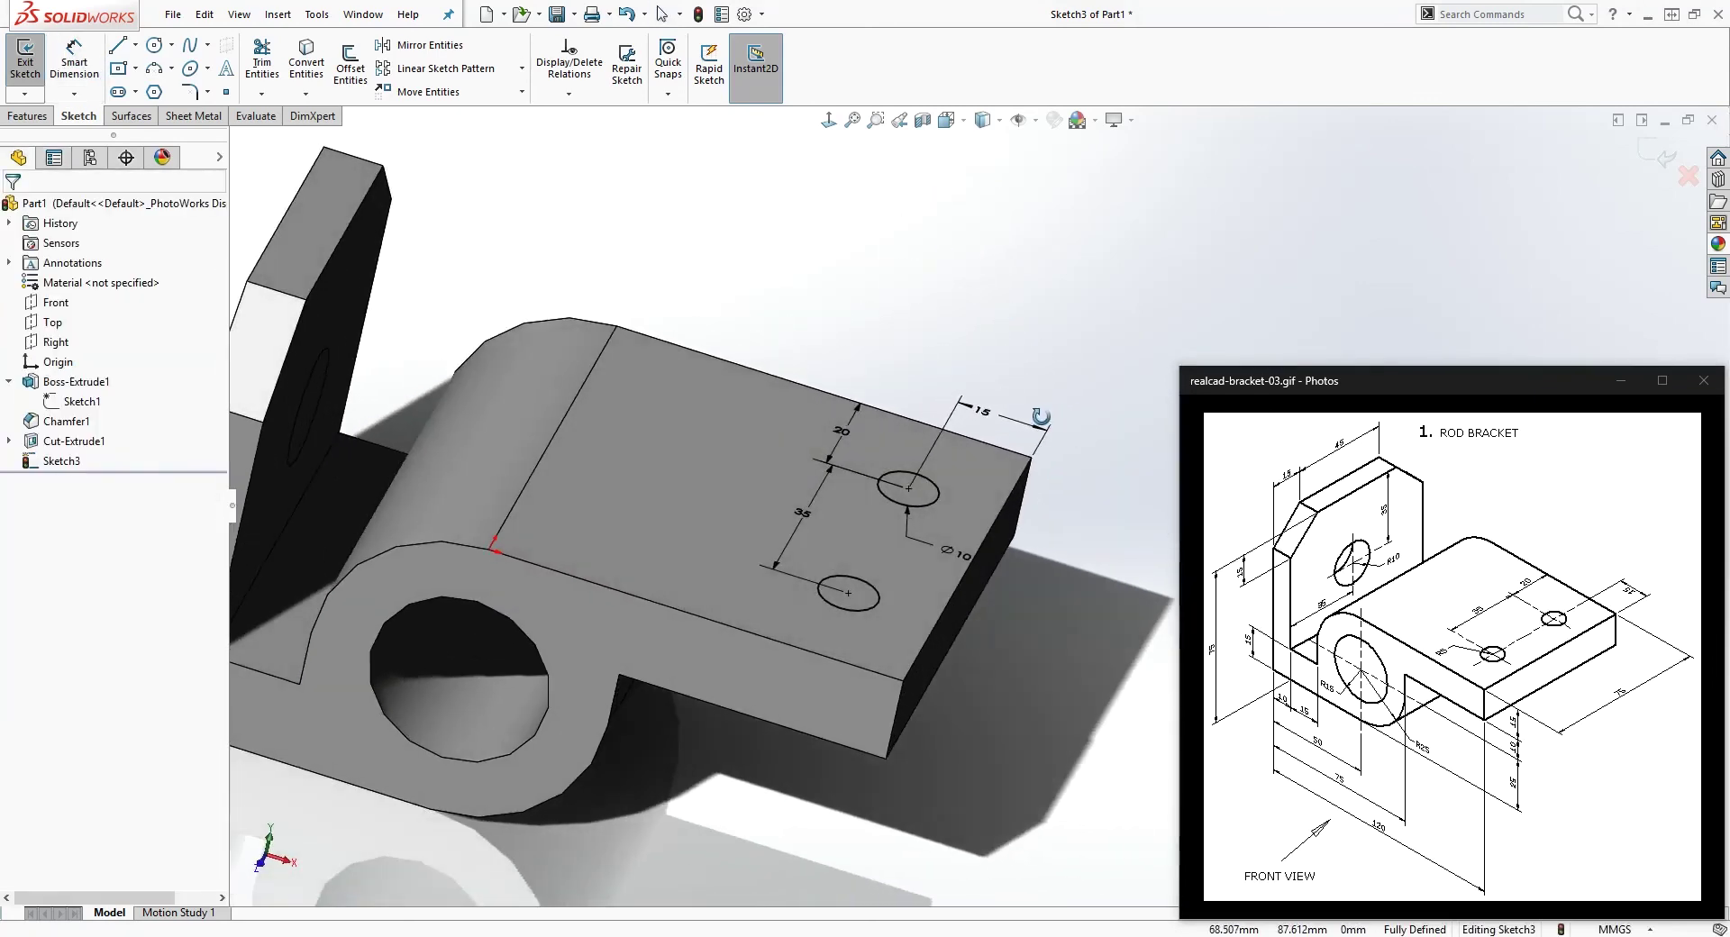
- Extruded-cut both Ø10 circles Up To Next to make the holes in the base plate
left_click(25, 118)
left_click(259, 72)
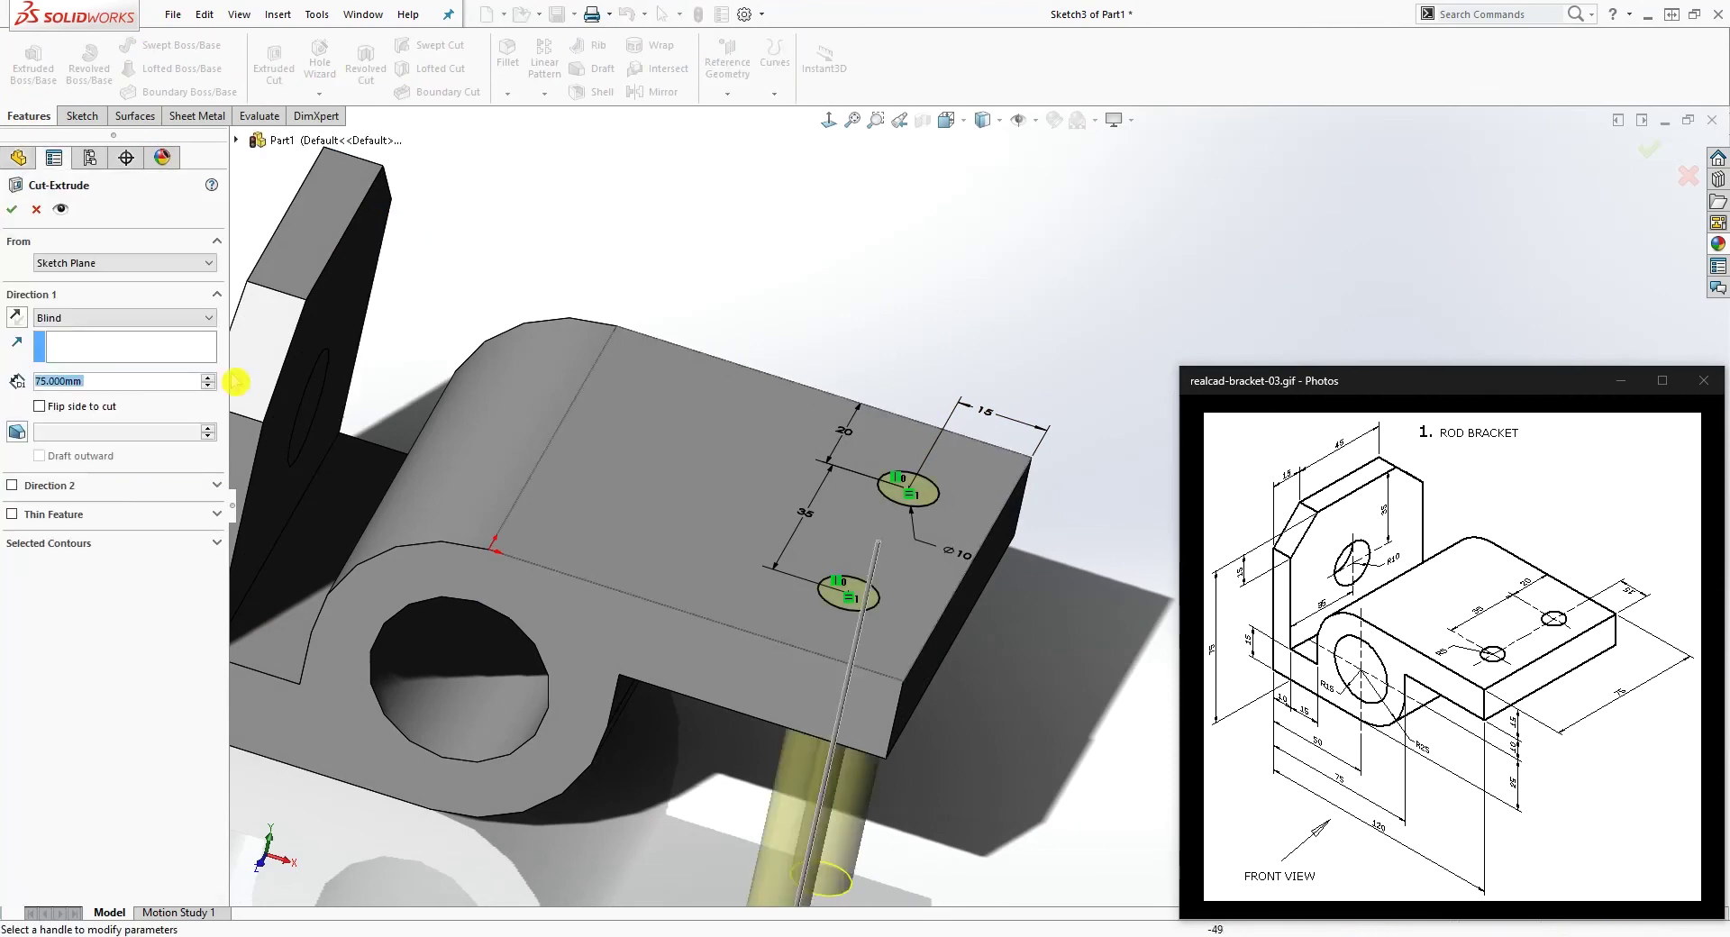
left_click(131, 318)
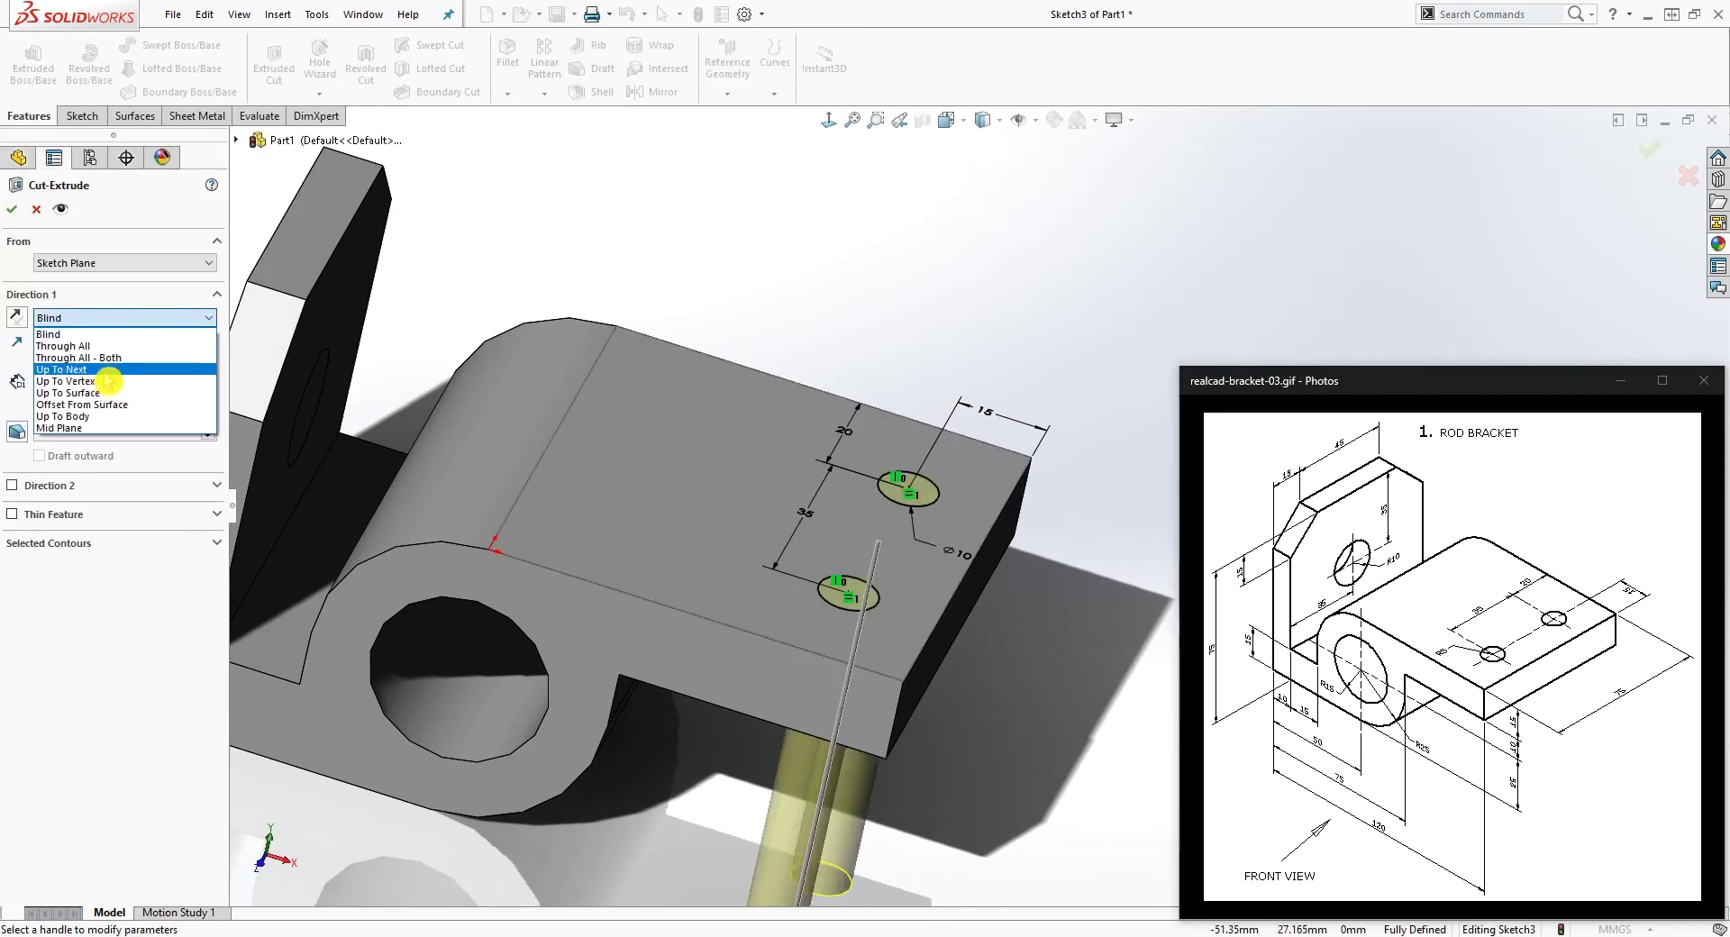
left_click(90, 343)
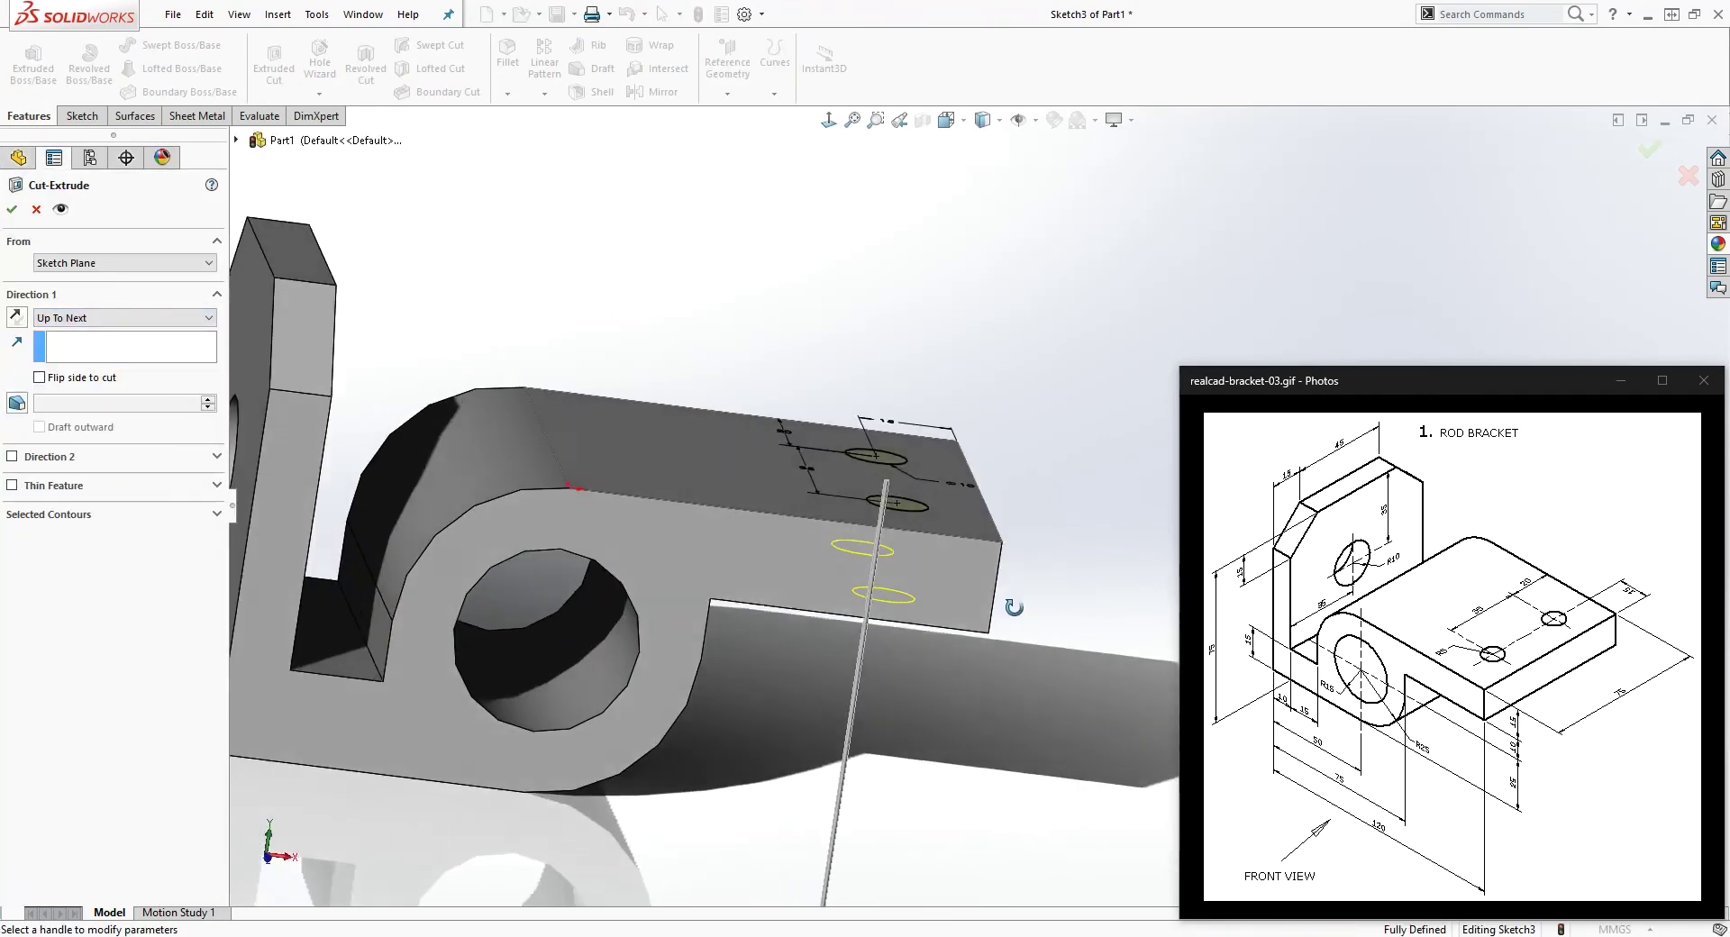
left_click(13, 209)
middle_click_drag(451, 320, 558, 365)
scroll(650, 250, "down", 2)
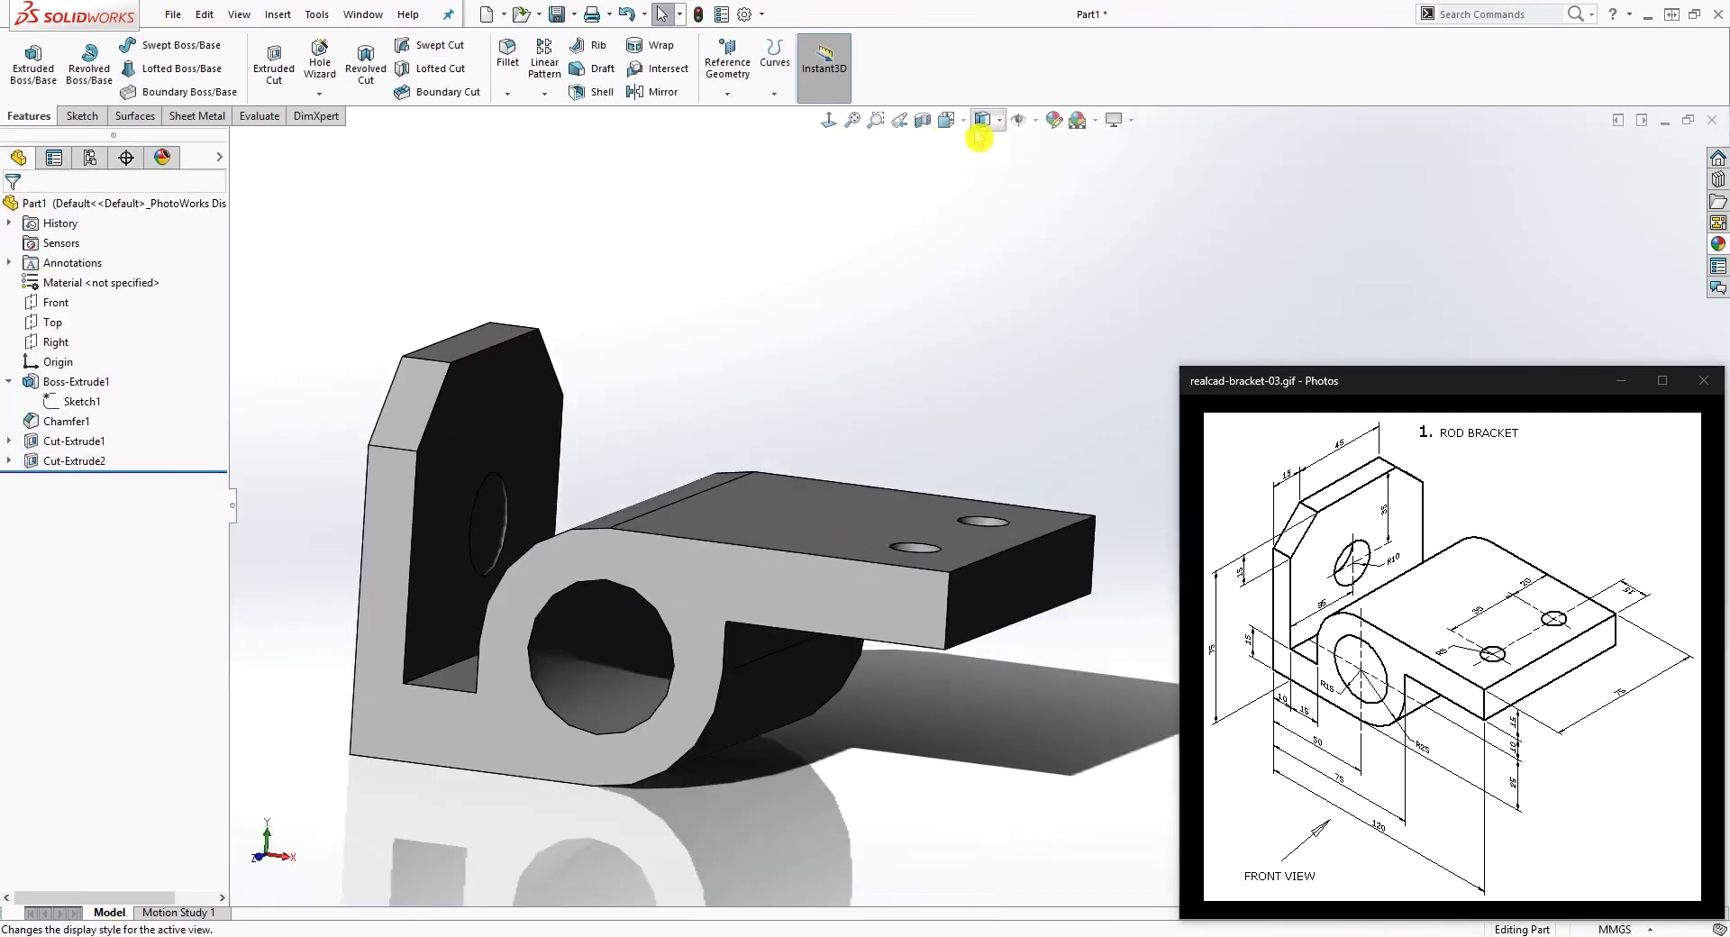
left_click(946, 120)
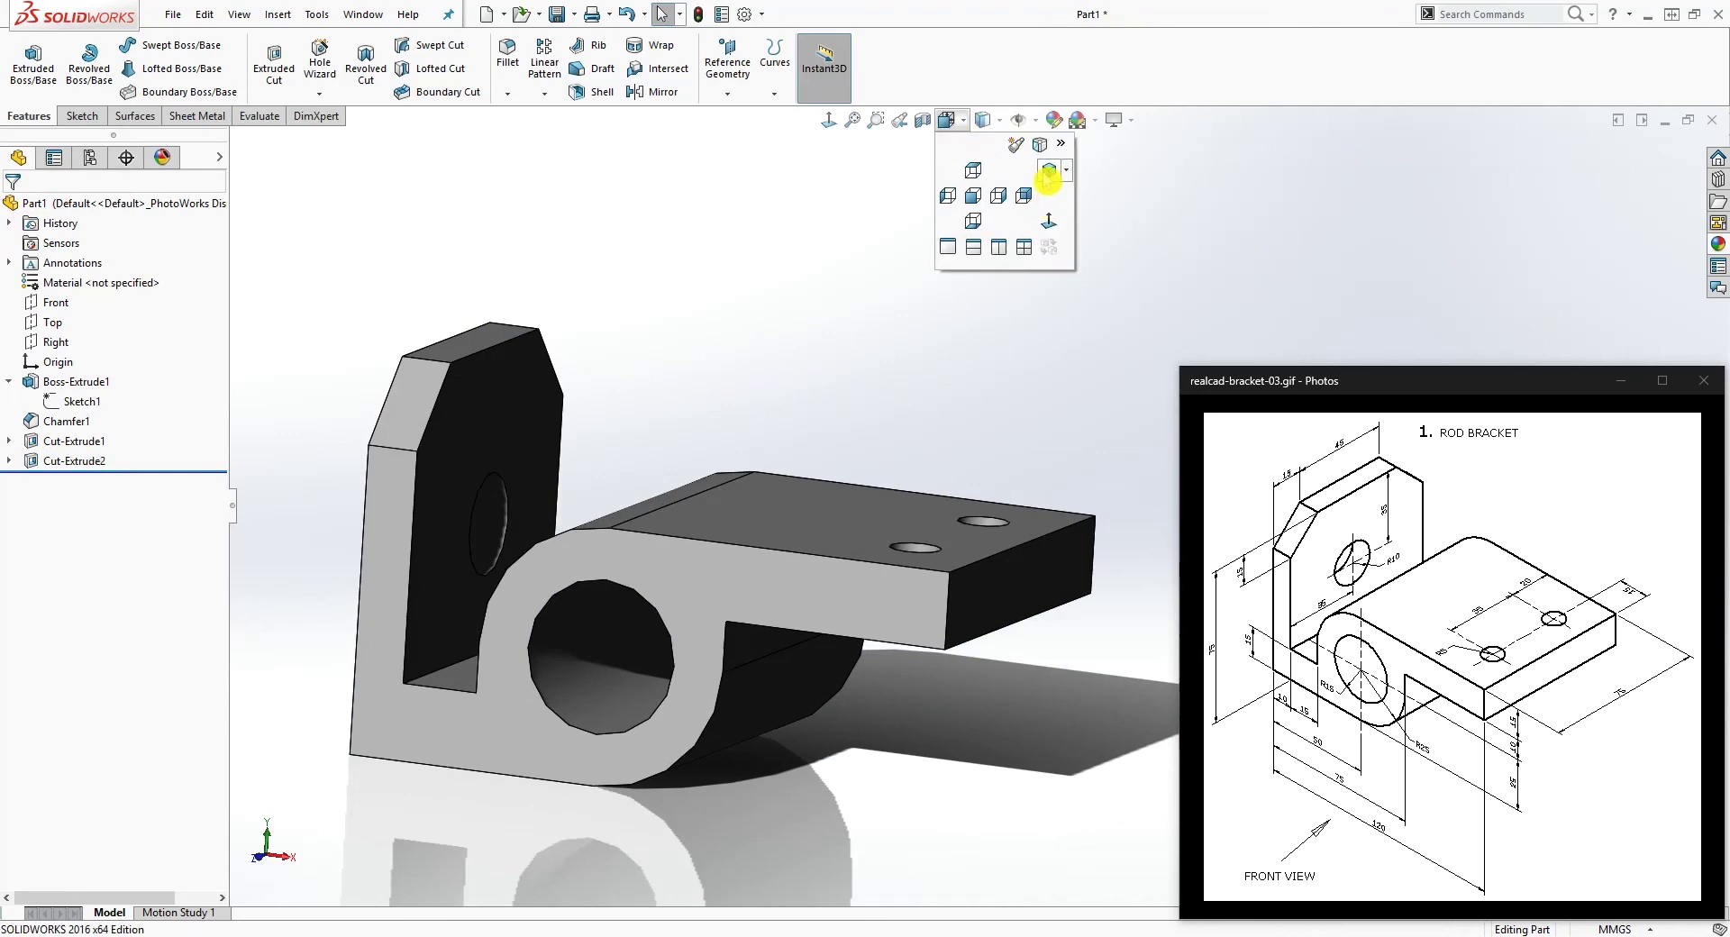
left_click(1048, 177)
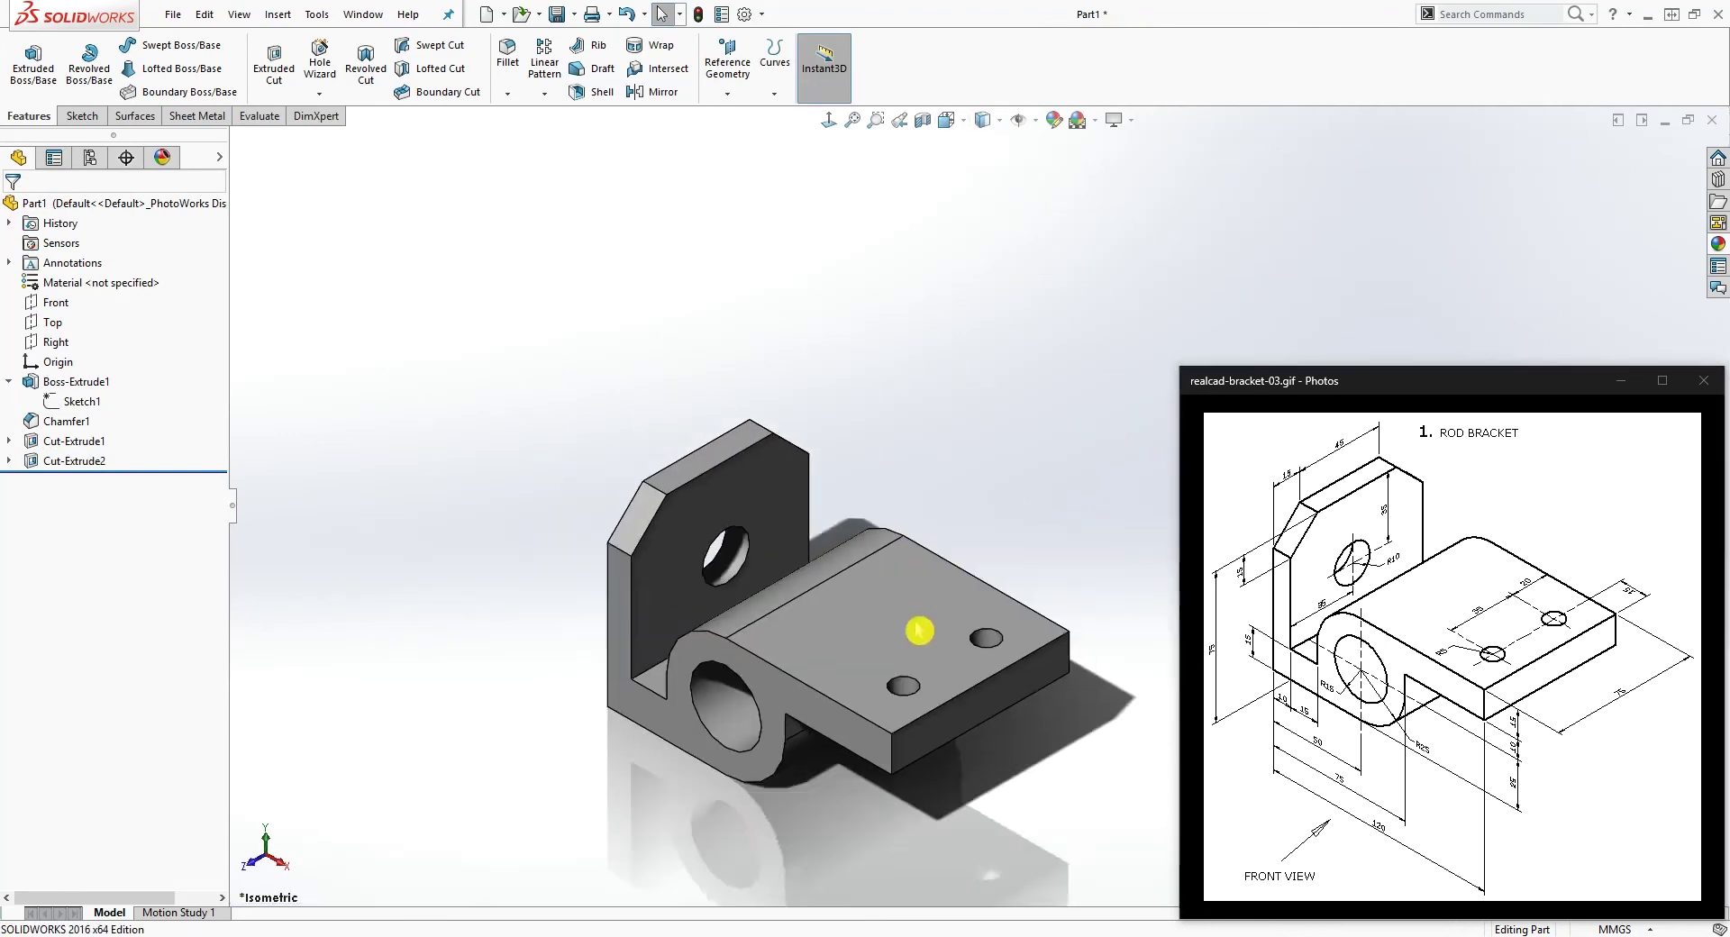
scroll(1041, 751, "down", 2)
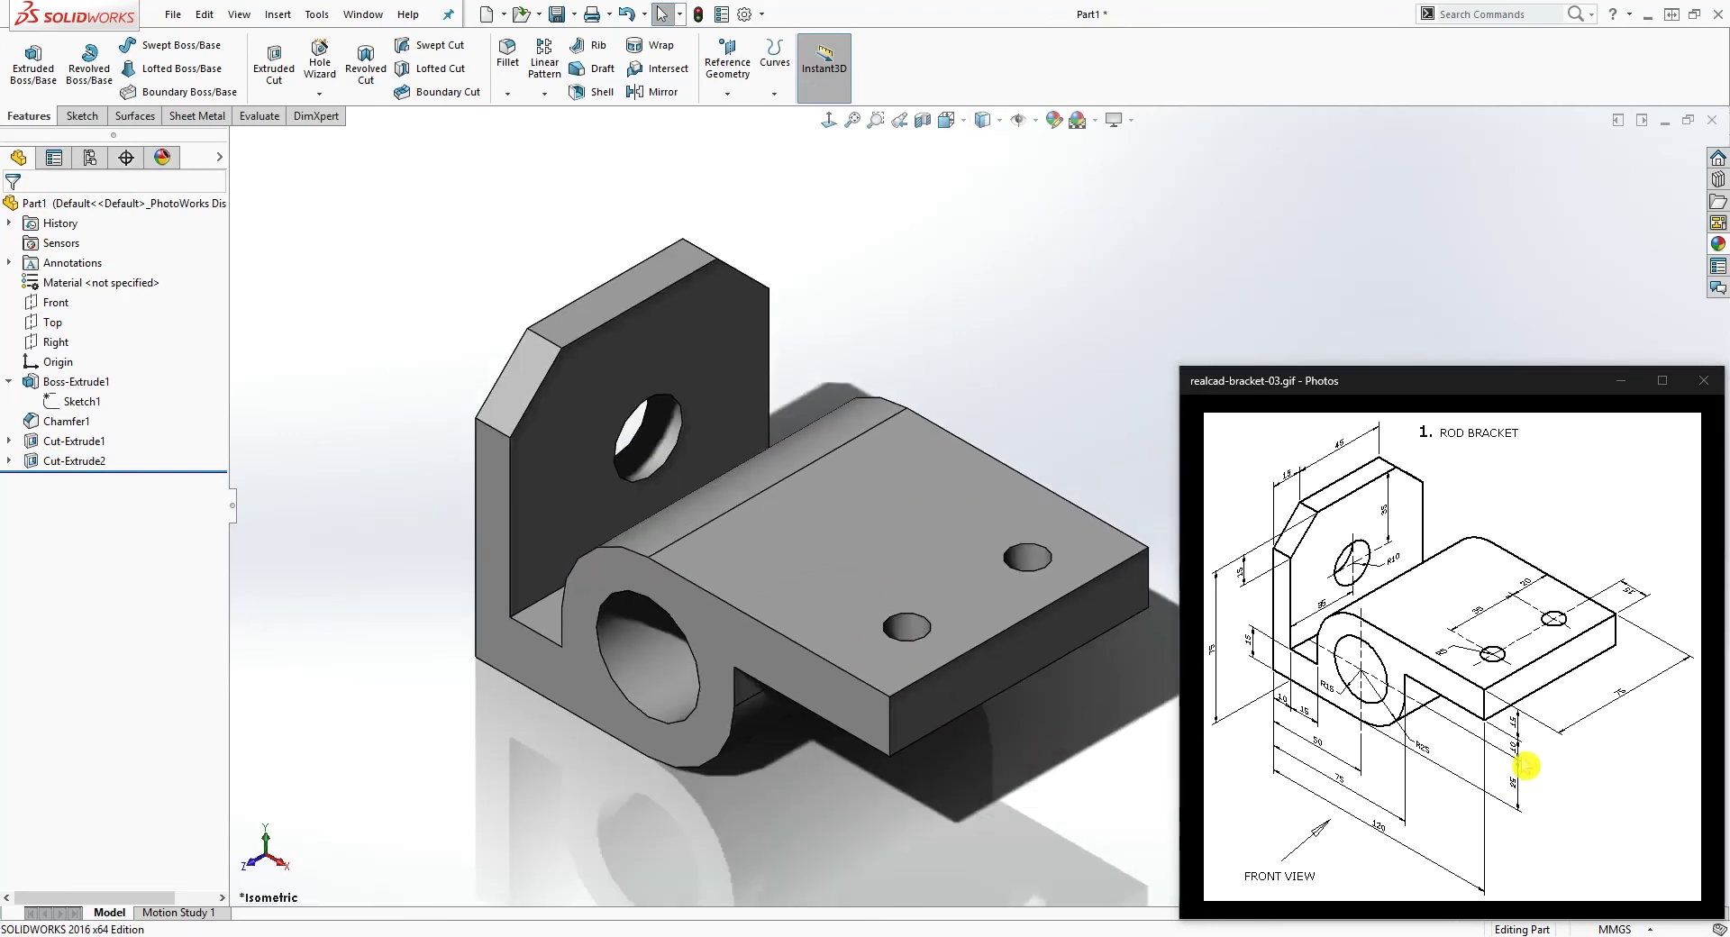
scroll(1022, 731, "up", 1)
scroll(1128, 526, "down", 1)
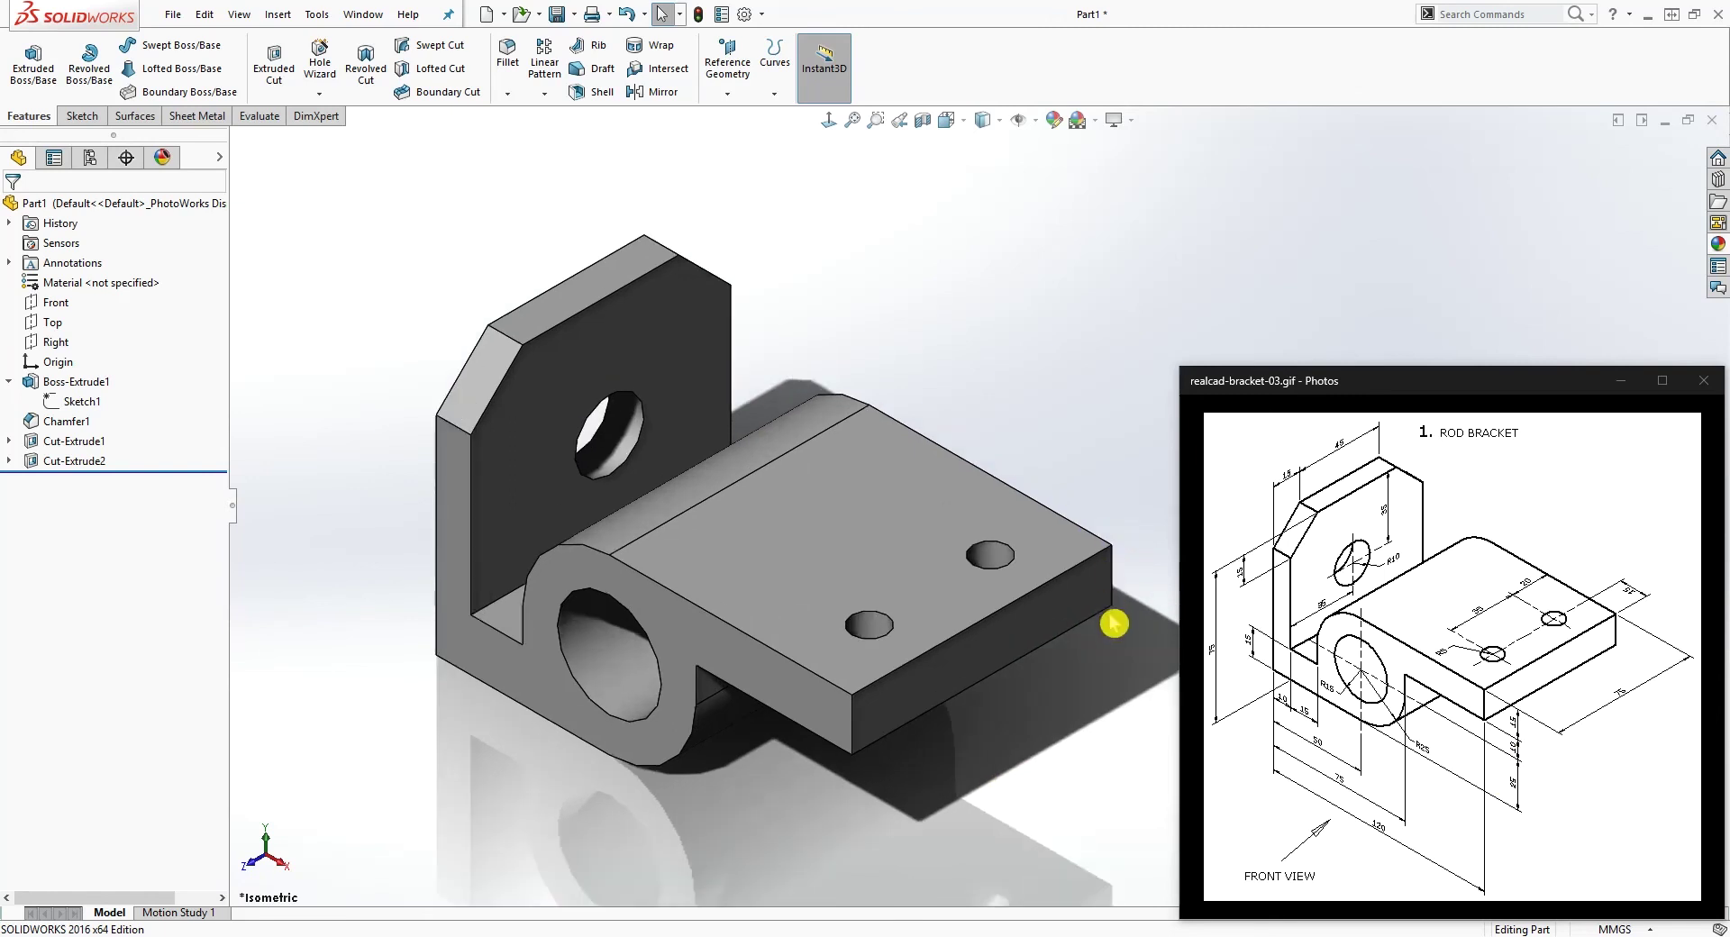
left_click(944, 438)
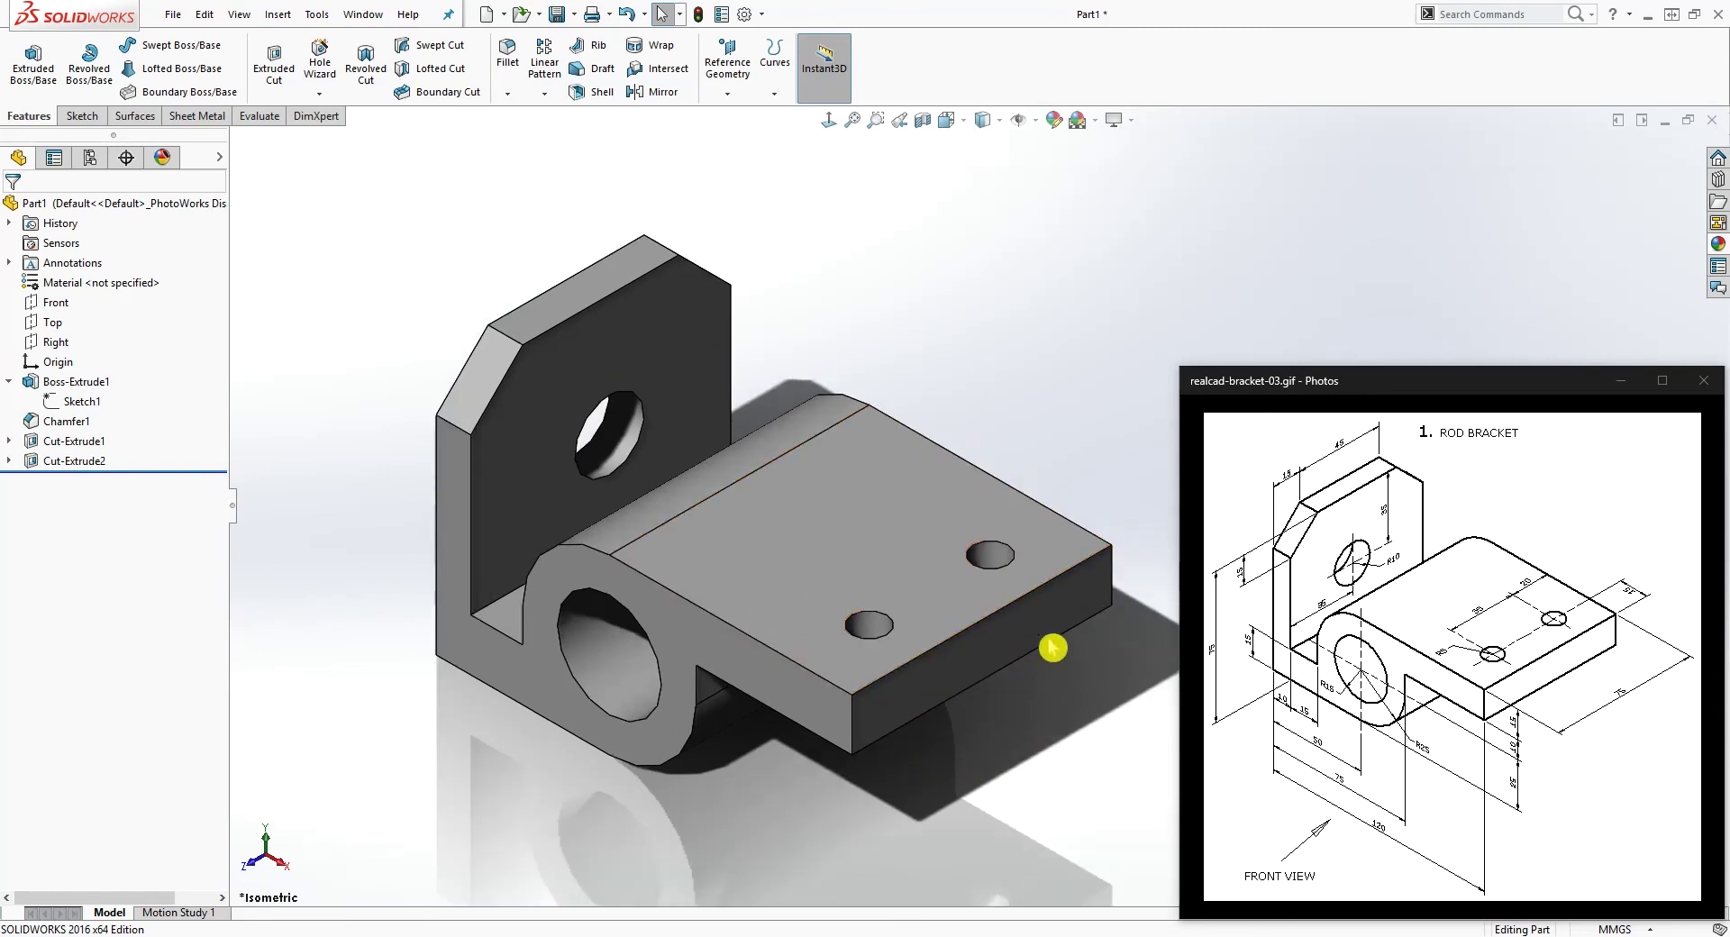
scroll(1047, 639, "down", 2)
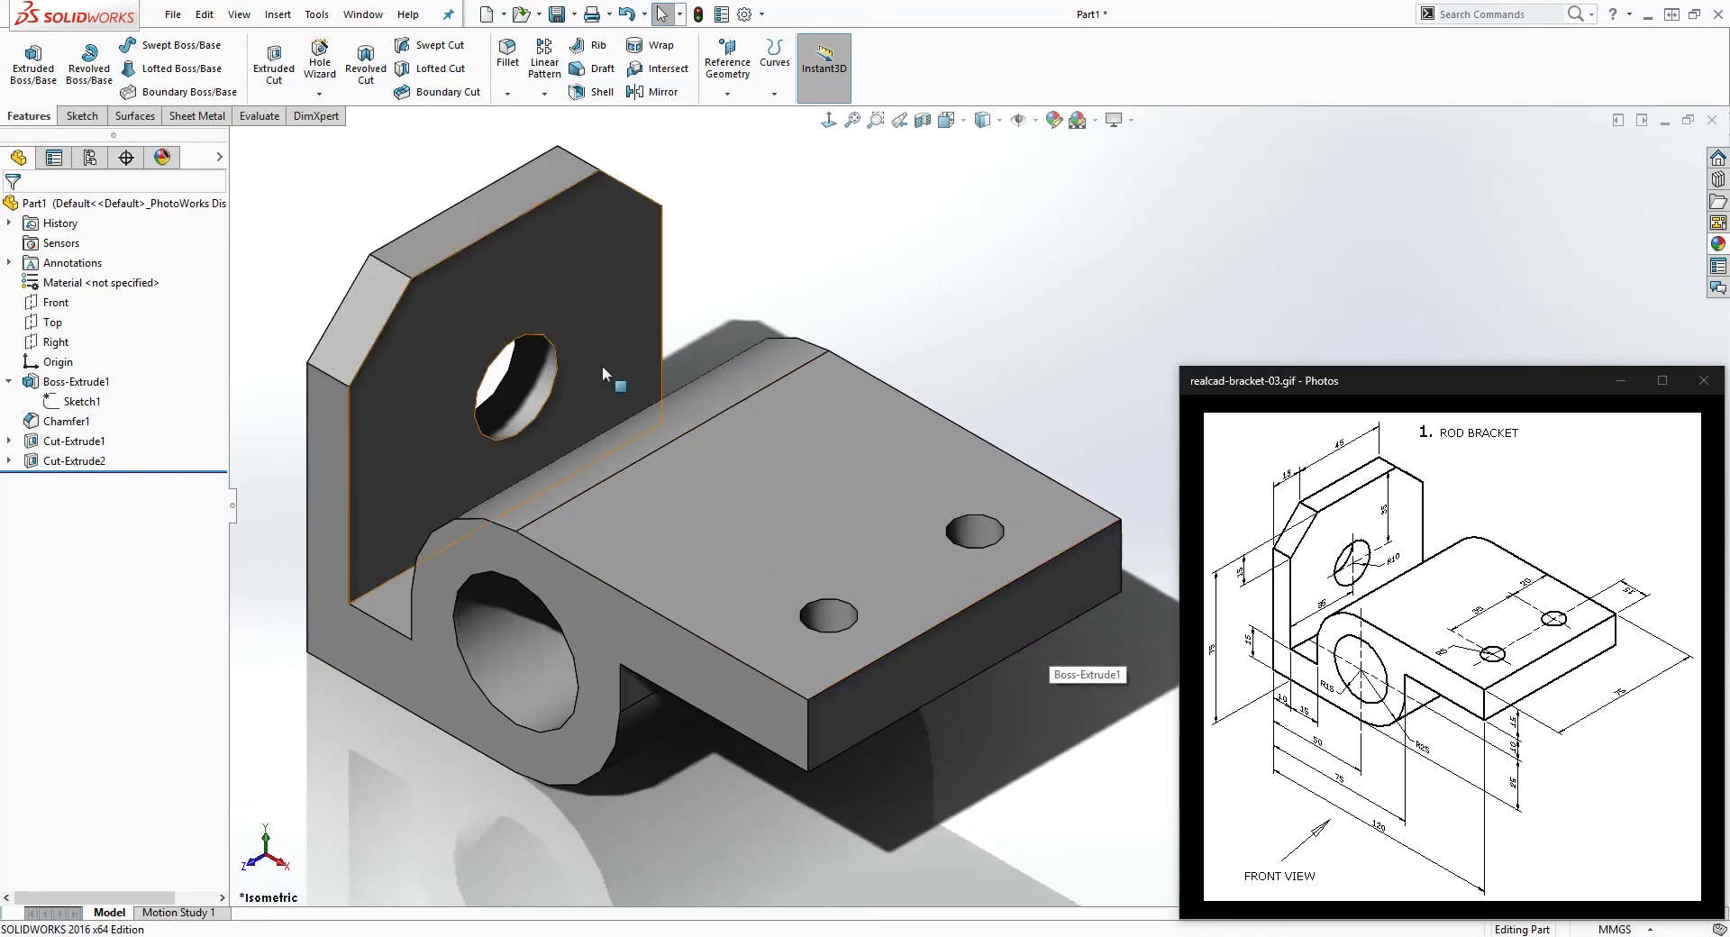